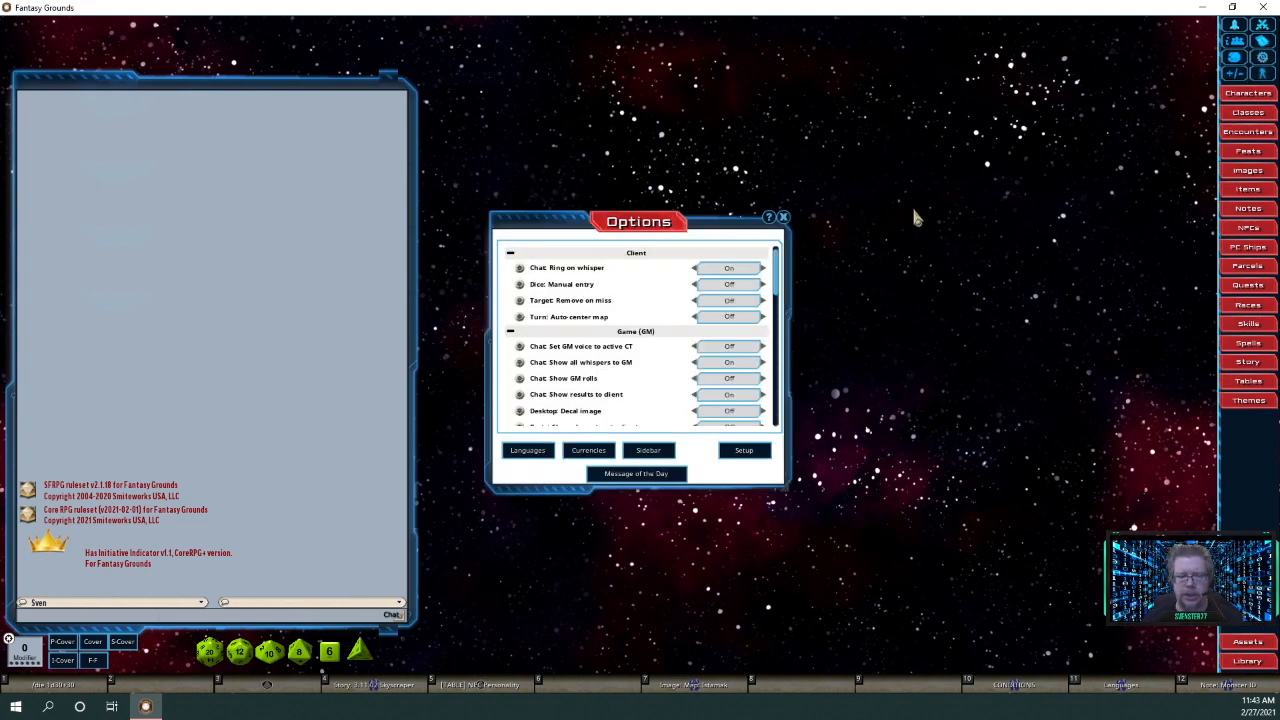
Set the desktop decal image to the Starfinder worlds system map and close the options.
scroll(700, 343, down, 2)
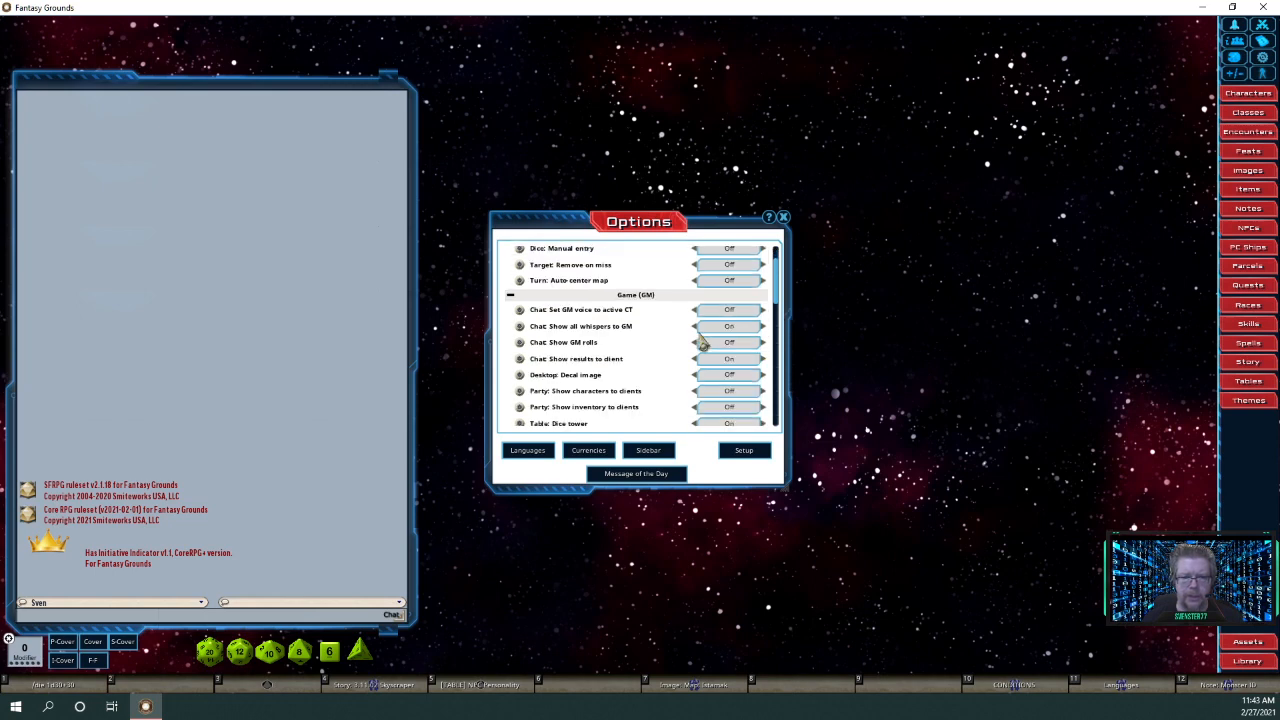
click(732, 377)
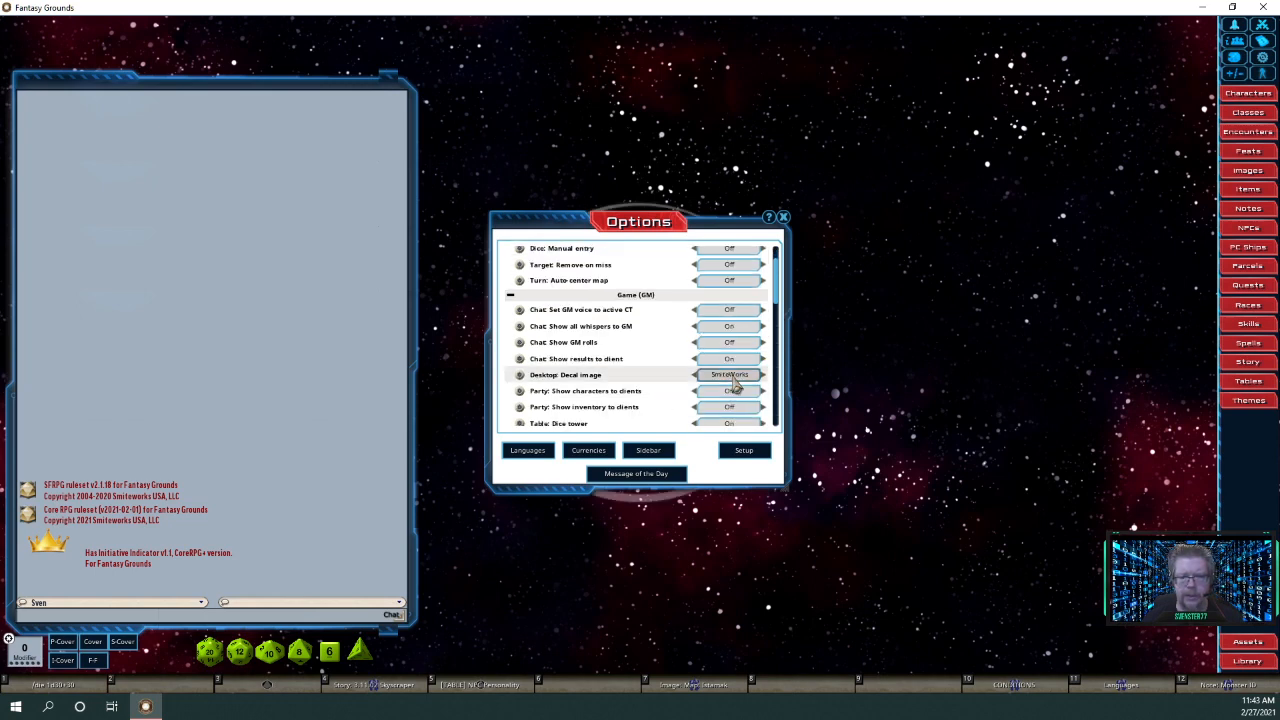
drag(735, 385, 335, 358)
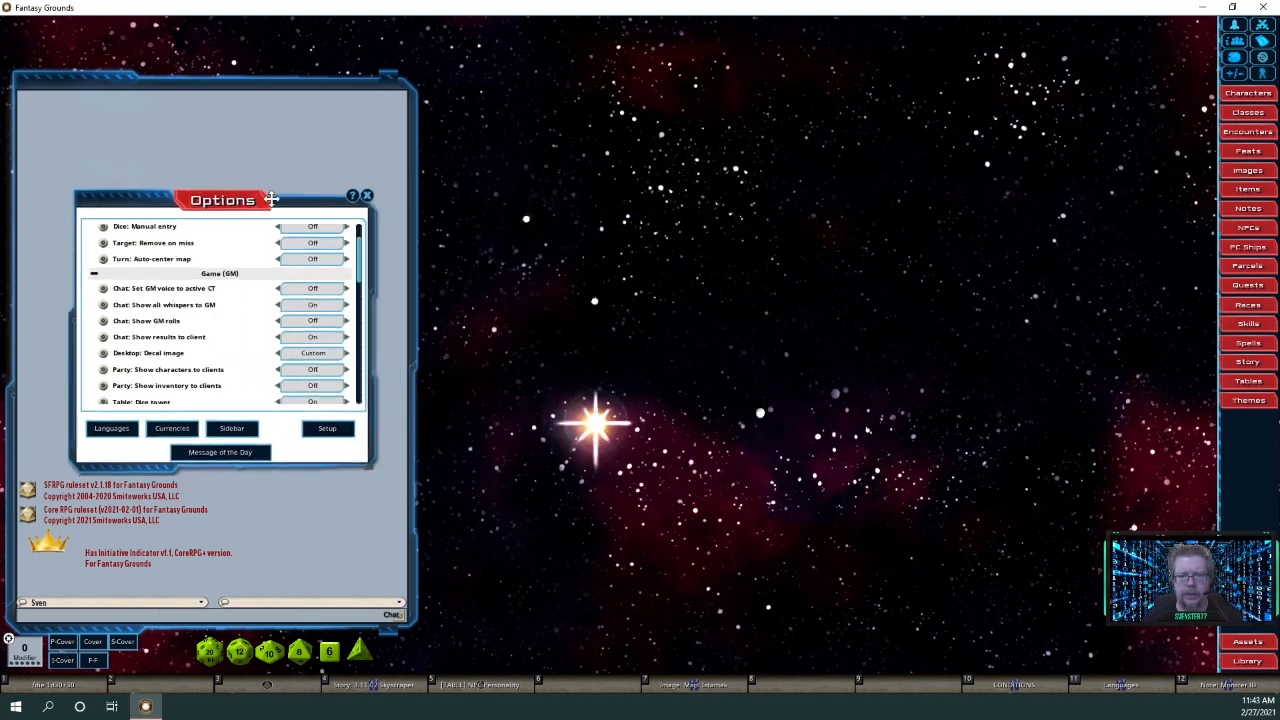
click(320, 354)
click(320, 352)
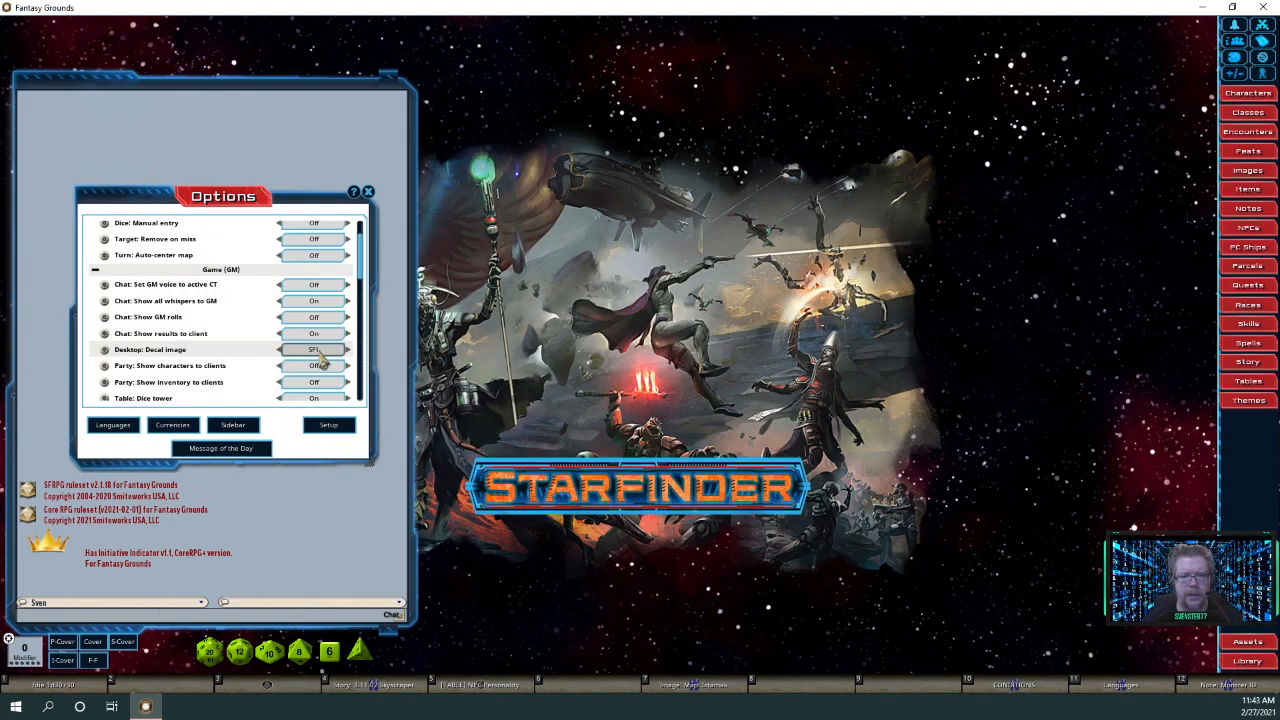
click(320, 354)
click(320, 354)
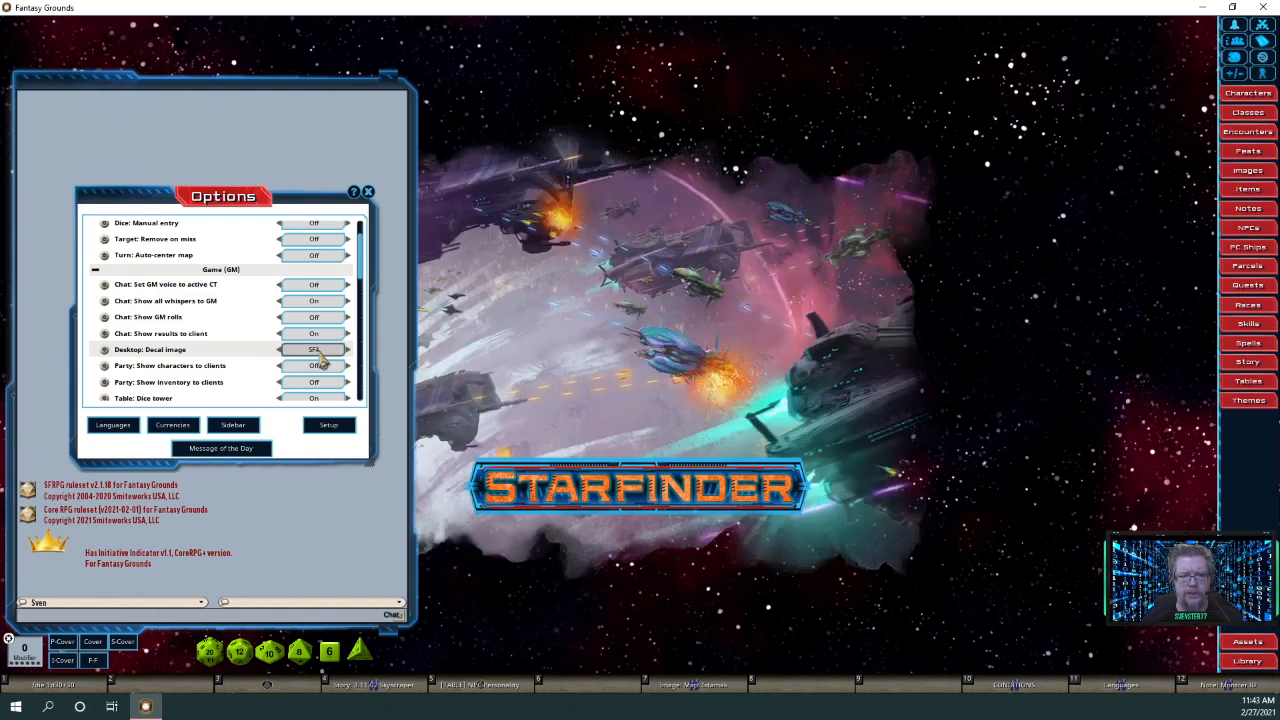
click(320, 352)
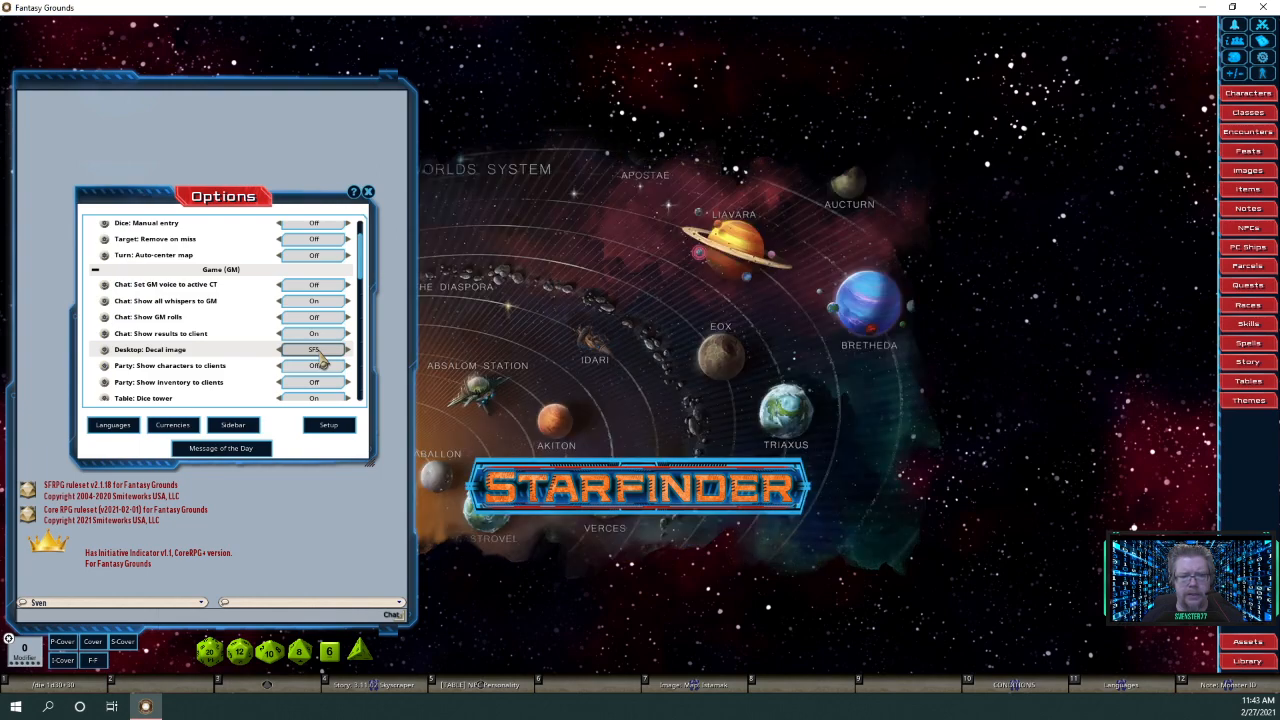
click(368, 192)
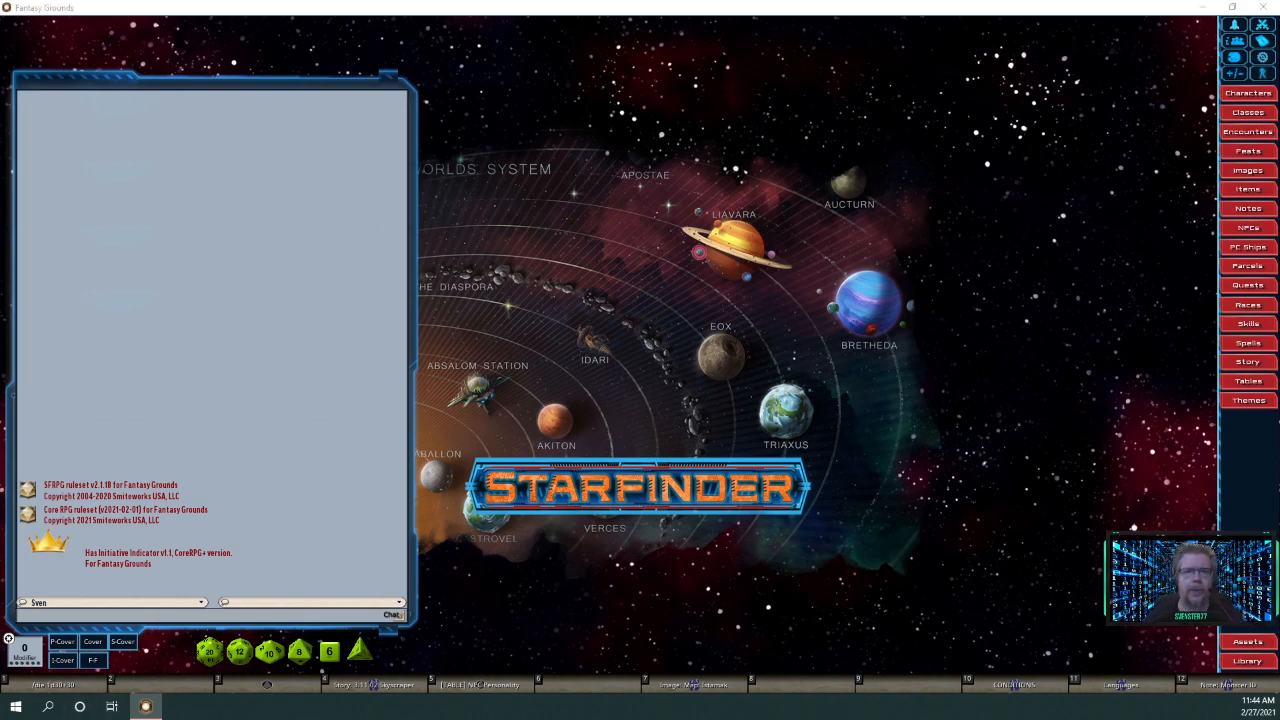
Switch to File Explorer and copy the recent files mars, mars1, mars2 and mars3.
key(super+e)
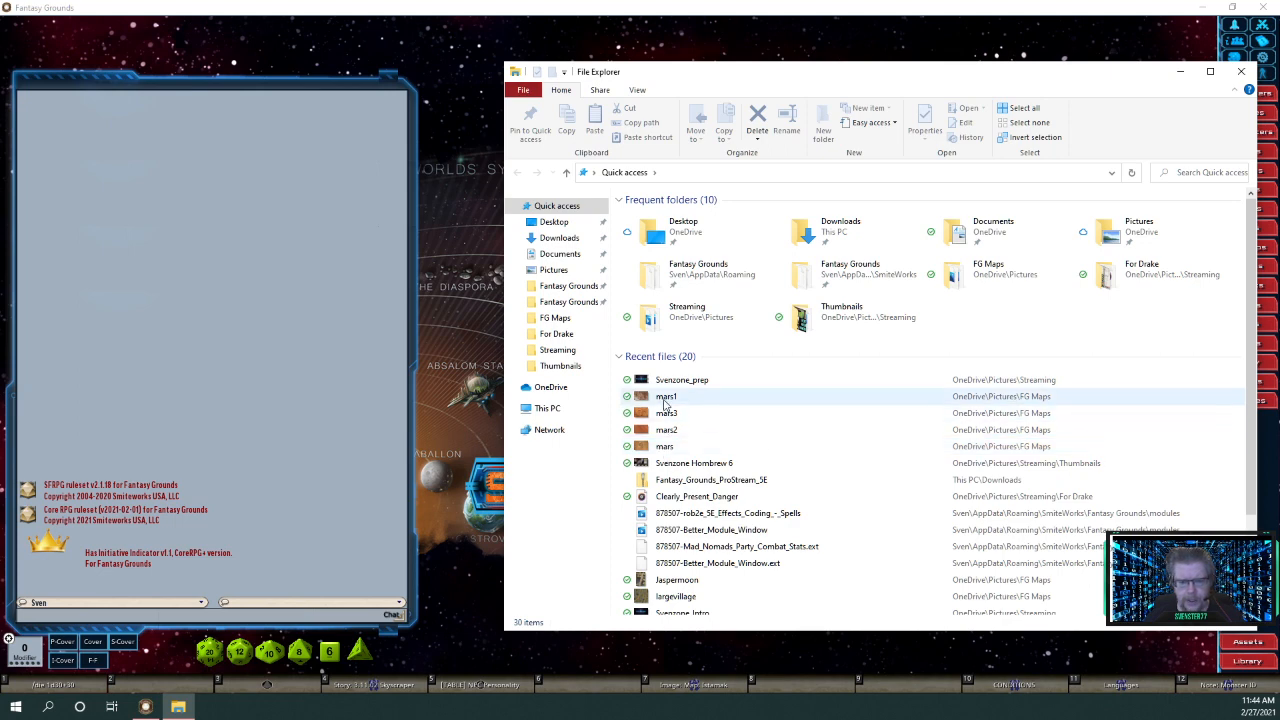
click(667, 400)
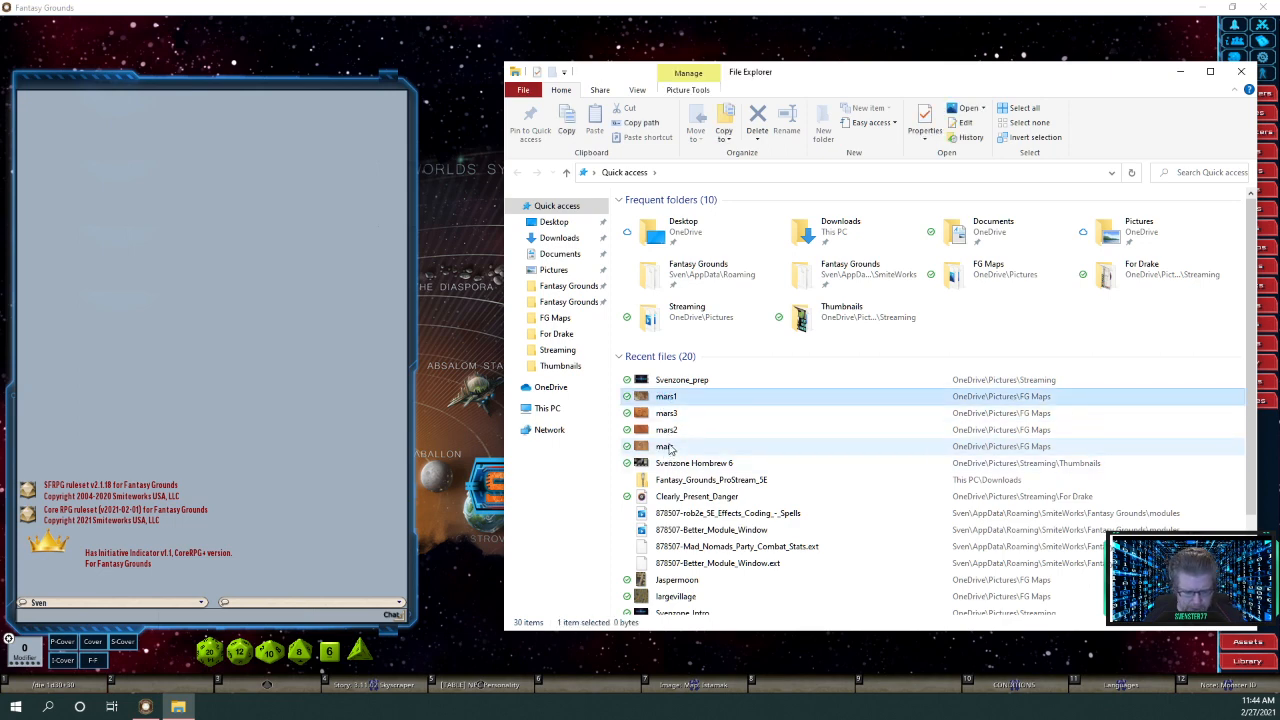
shift+click(668, 447)
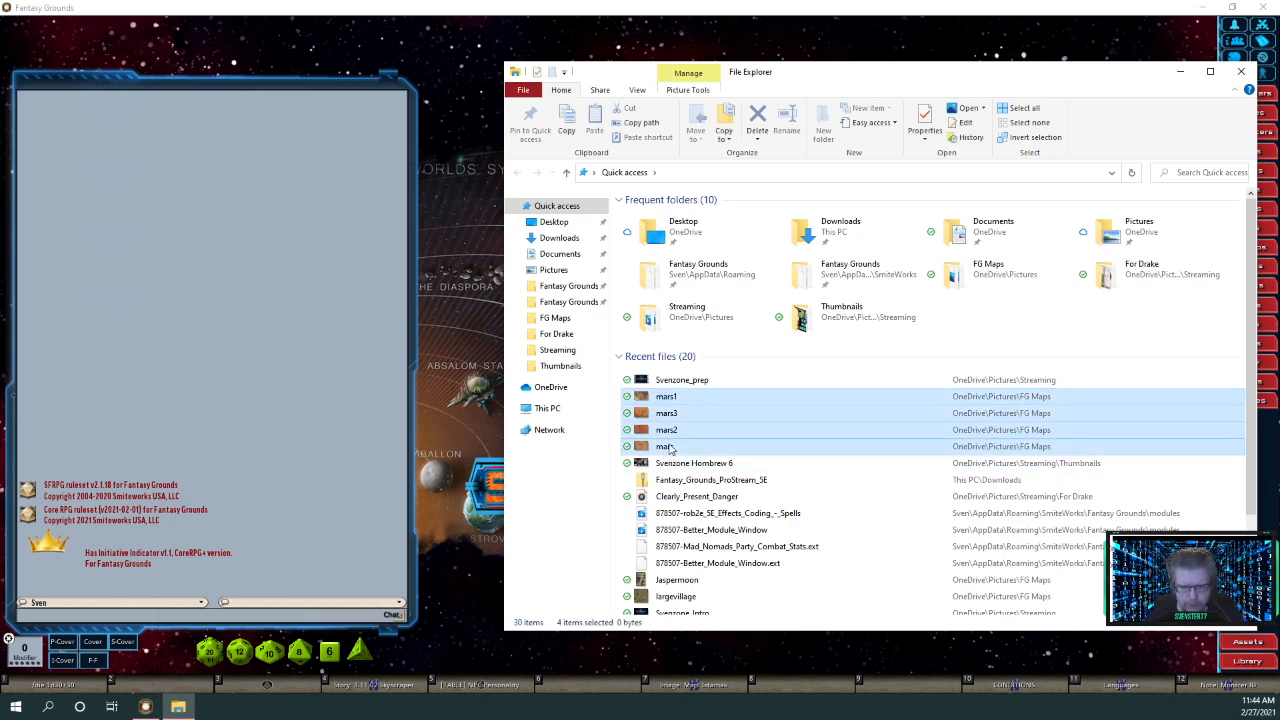
right_click(716, 418)
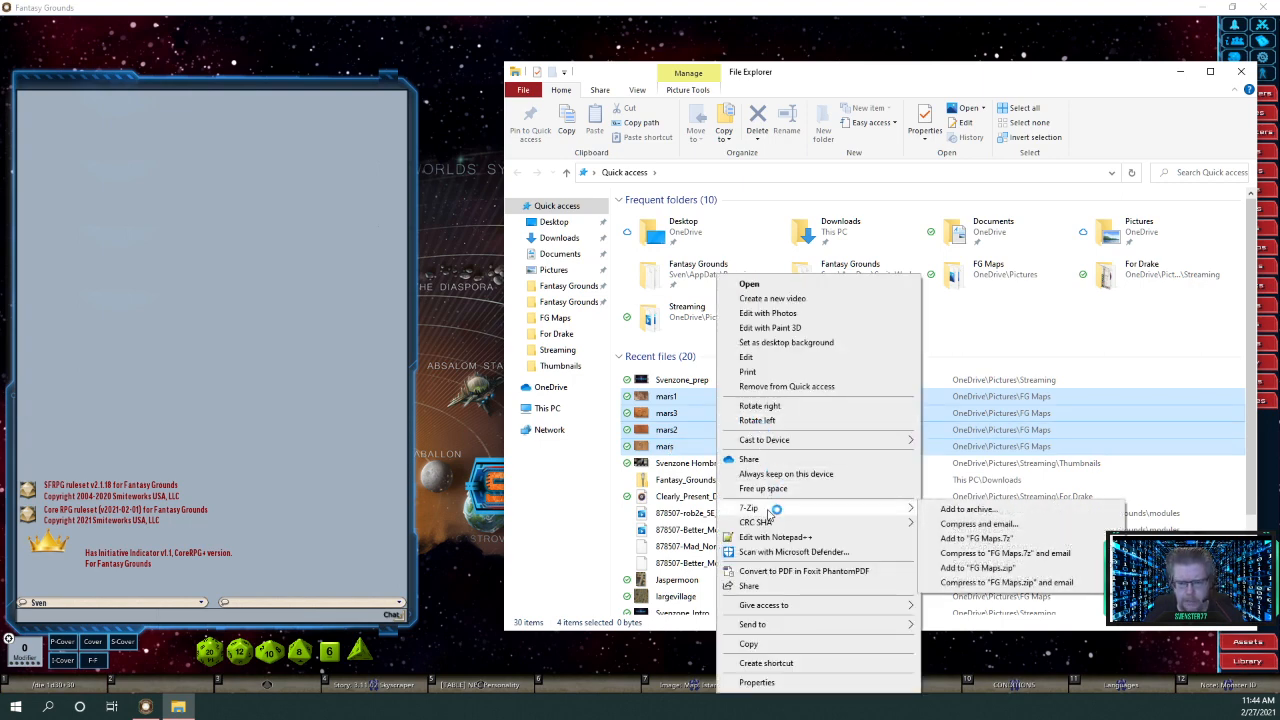
click(762, 645)
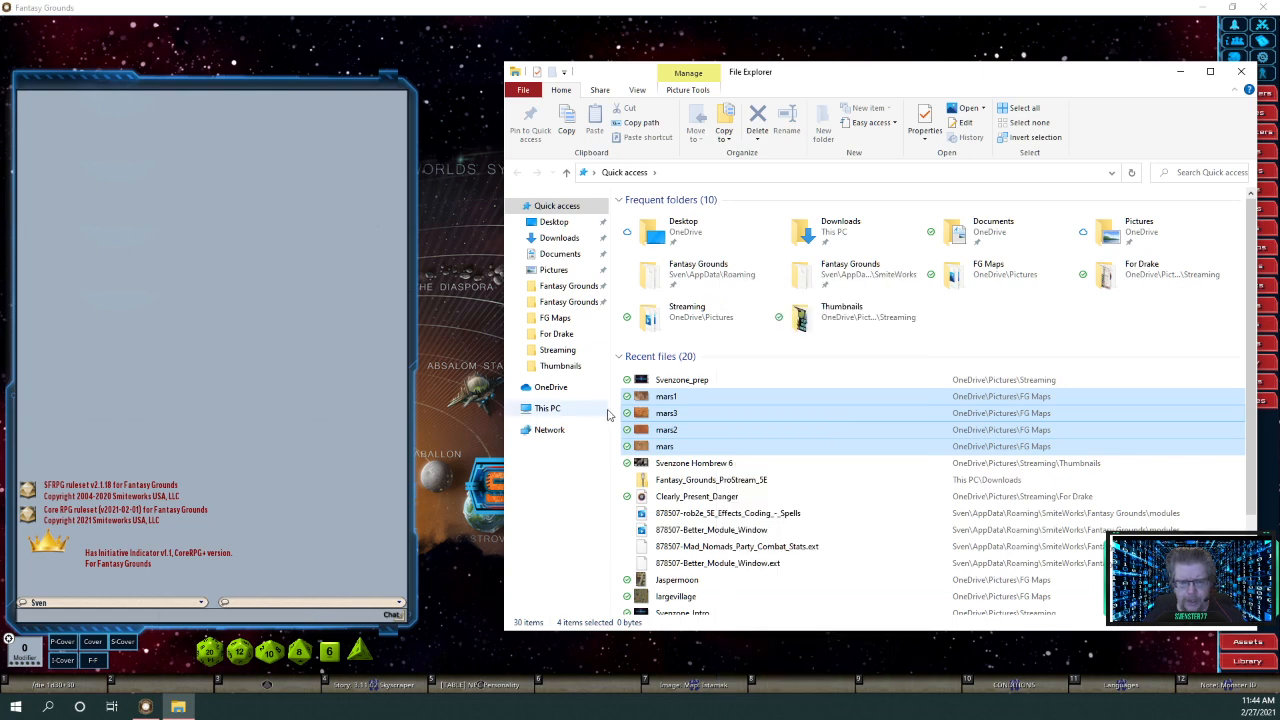
Paste the copied map files into the images folder of the SmiteWorks Fantasy Grounds data folder and close File Explorer.
click(585, 301)
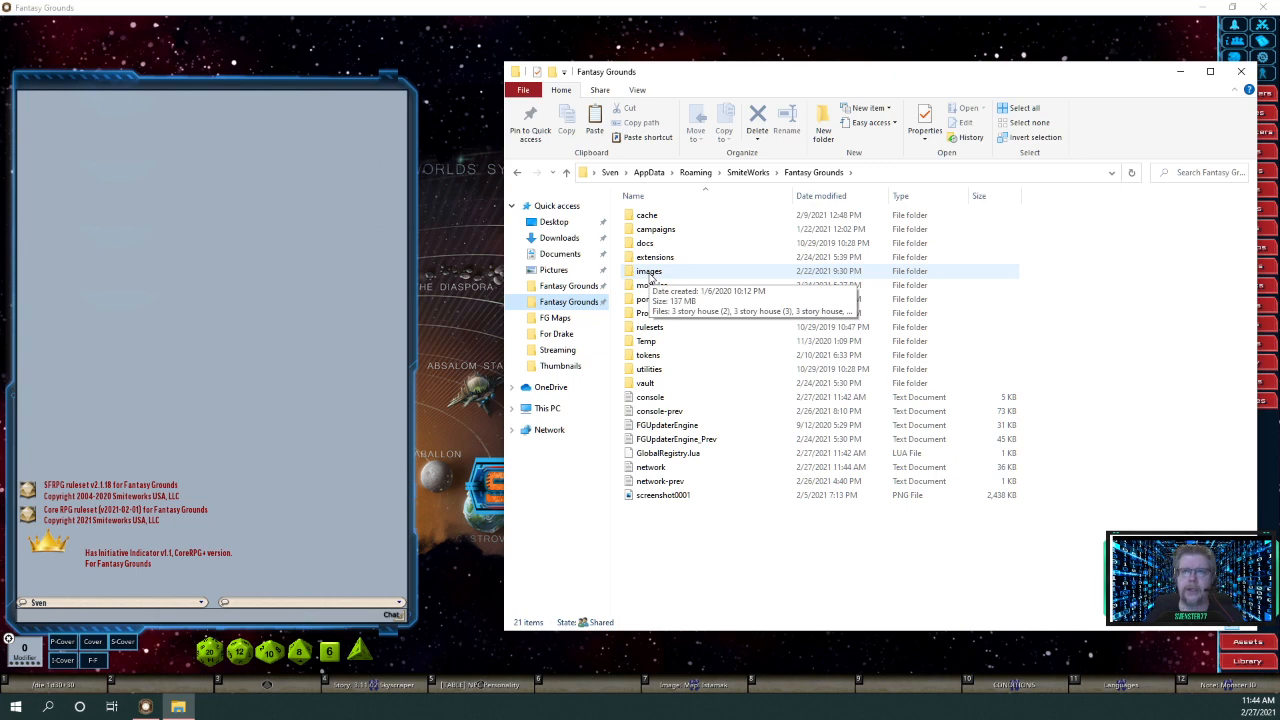
double_click(650, 272)
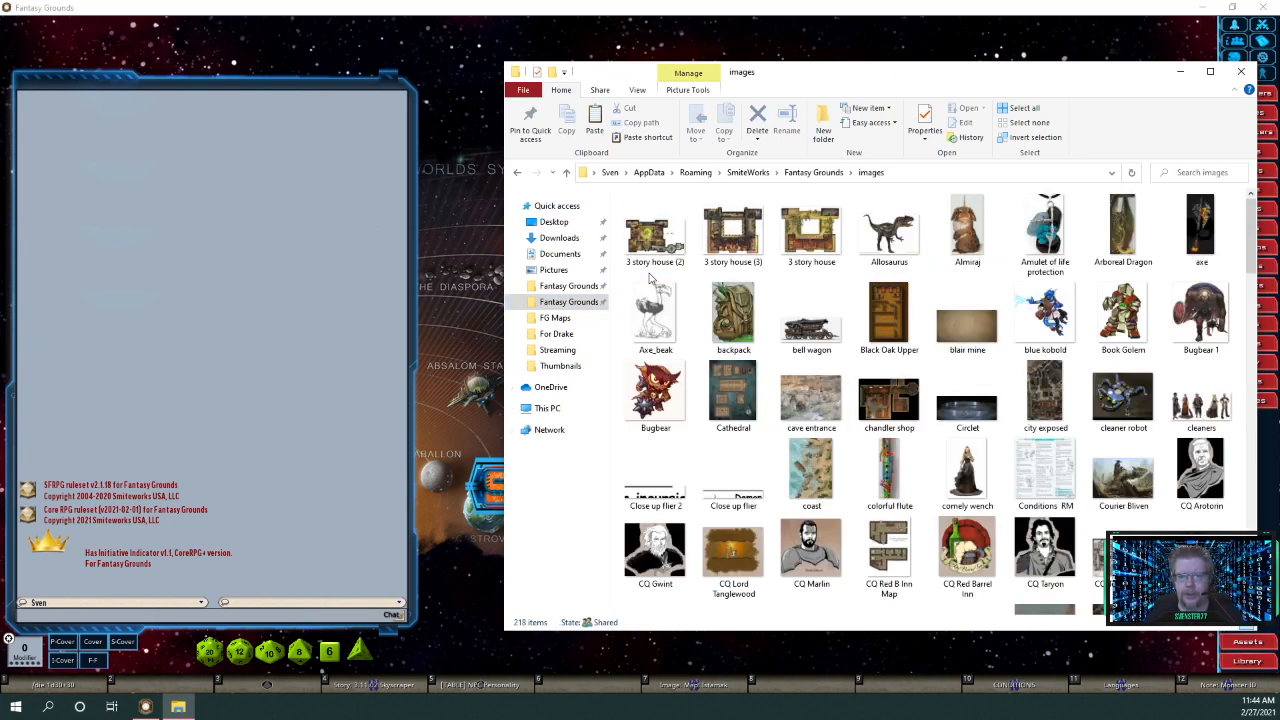
right_click(695, 460)
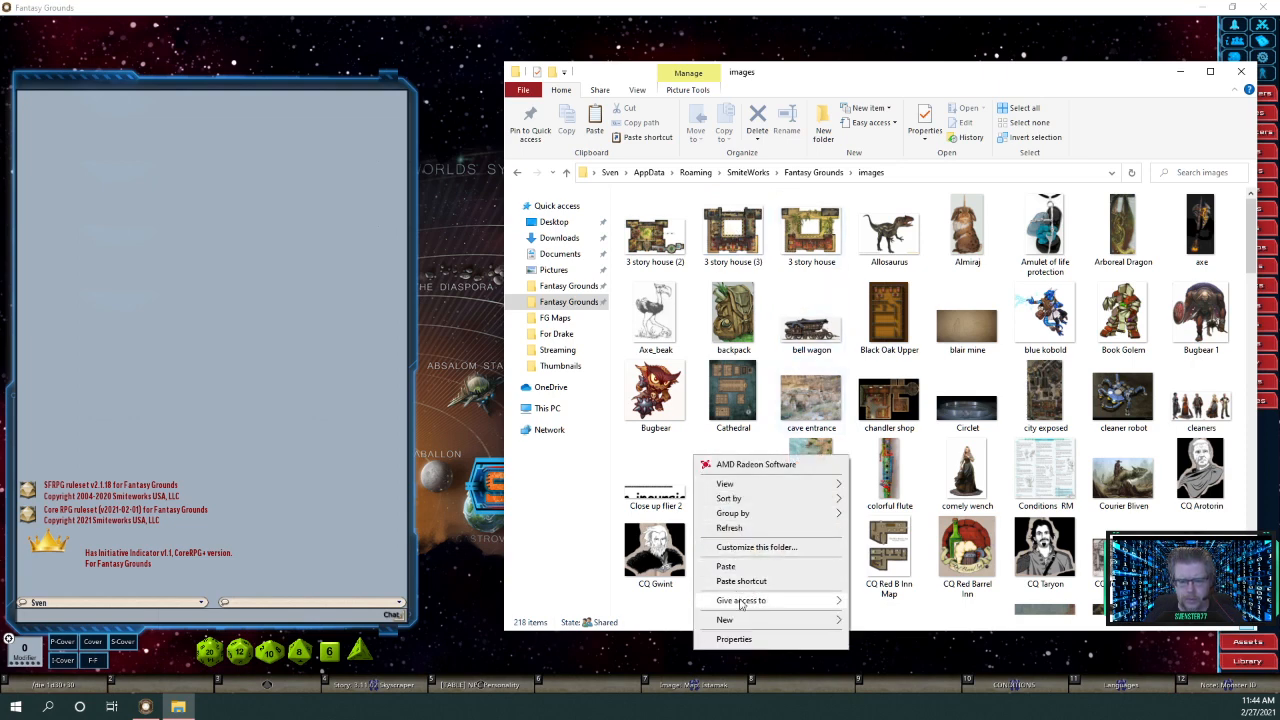
click(725, 566)
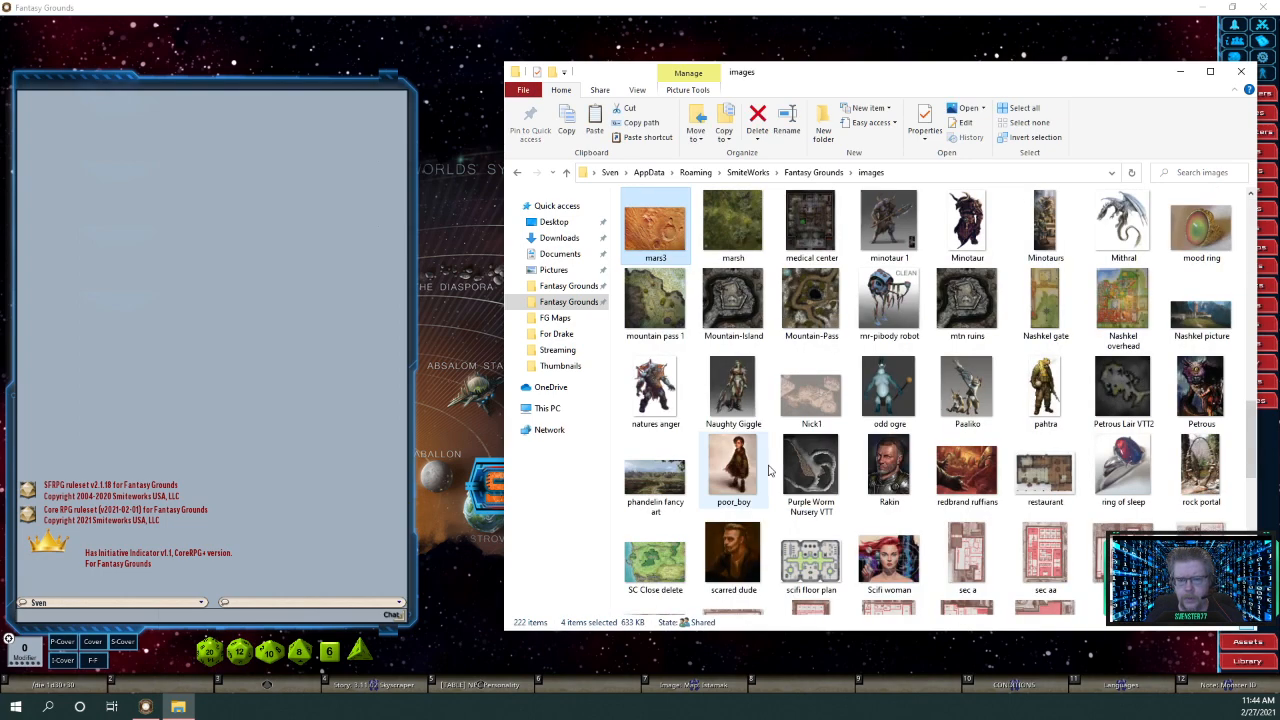
scroll(769, 470, up, 3)
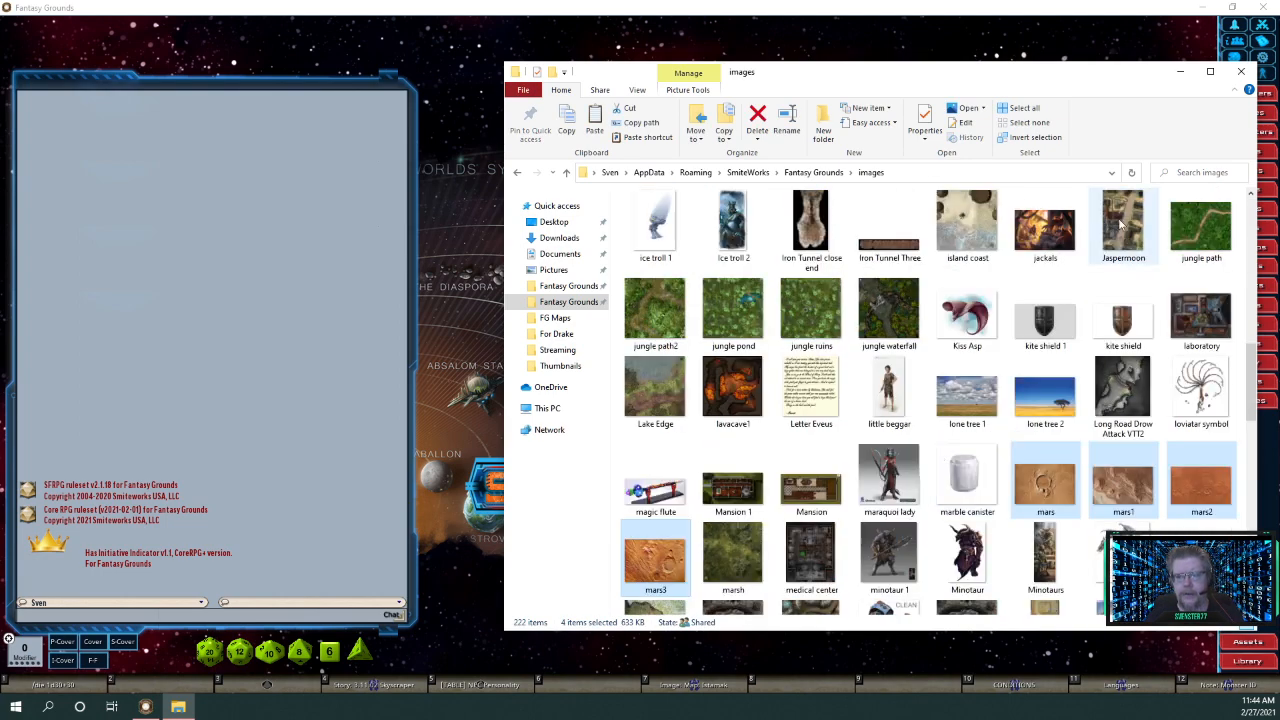
click(1238, 74)
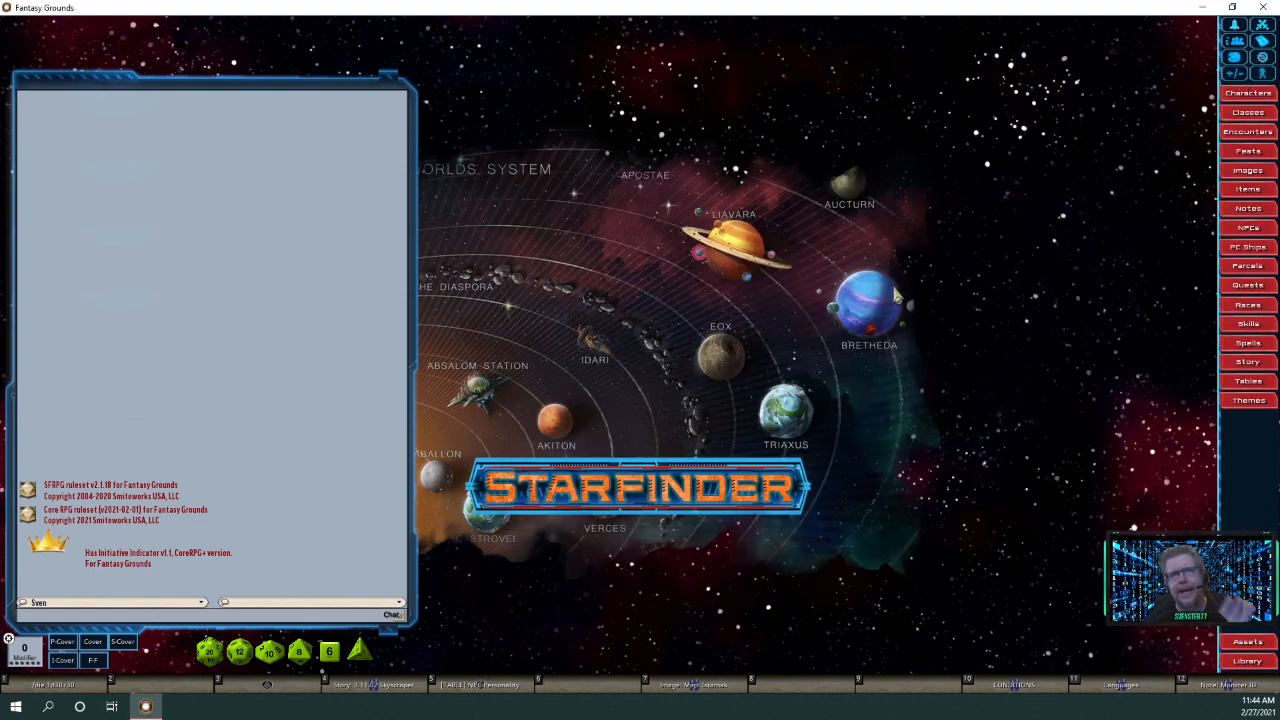
Open the Assets window, refresh the folder assets and move the window toward the middle of the desktop.
click(1247, 645)
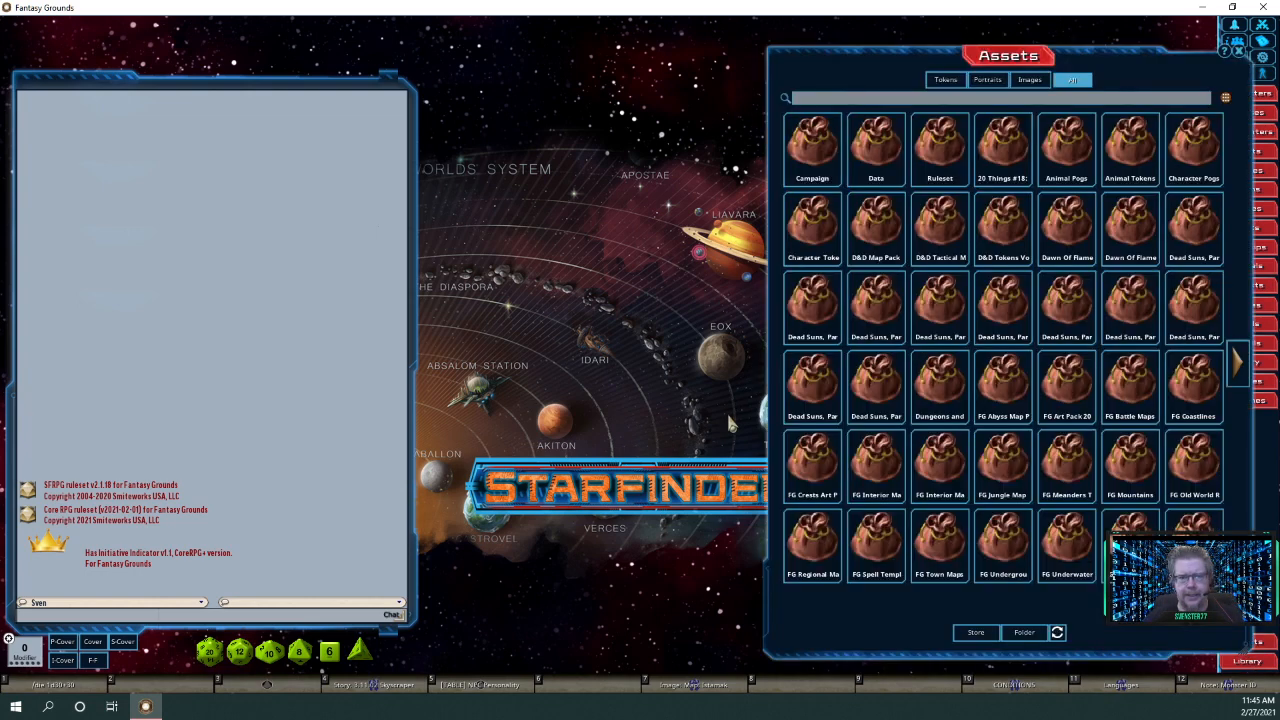
click(1058, 640)
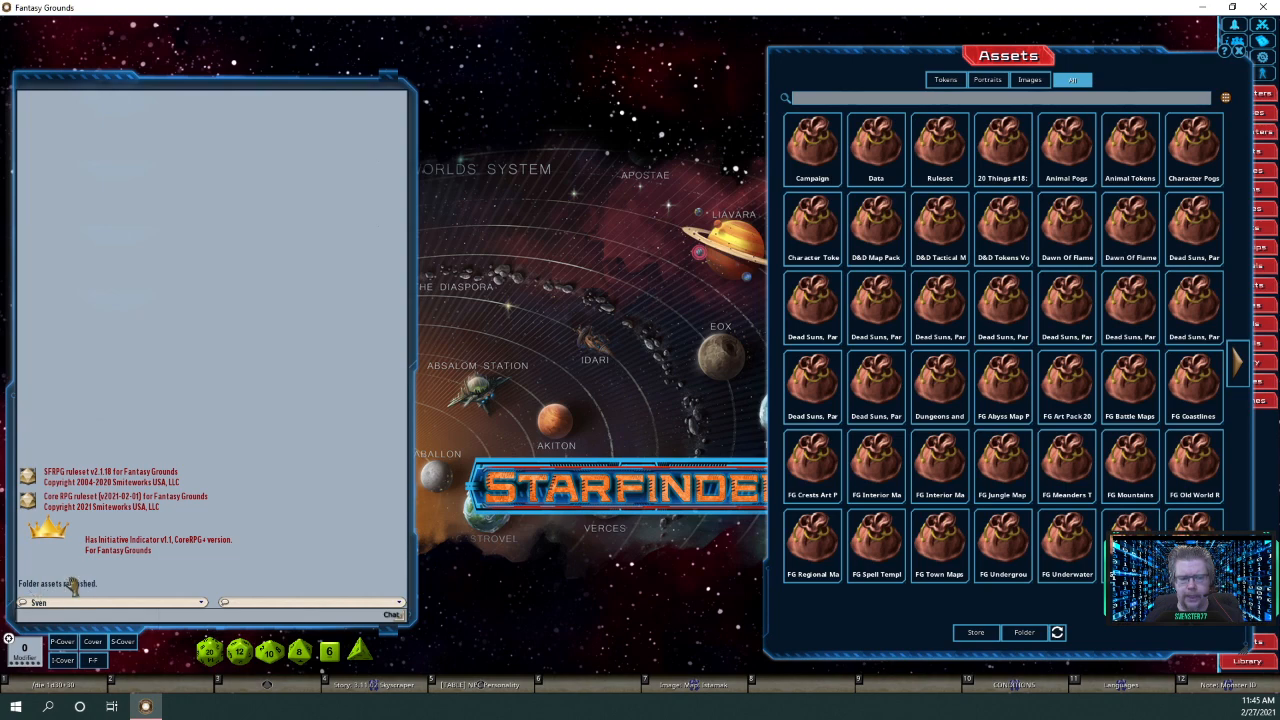
drag(1103, 63, 921, 61)
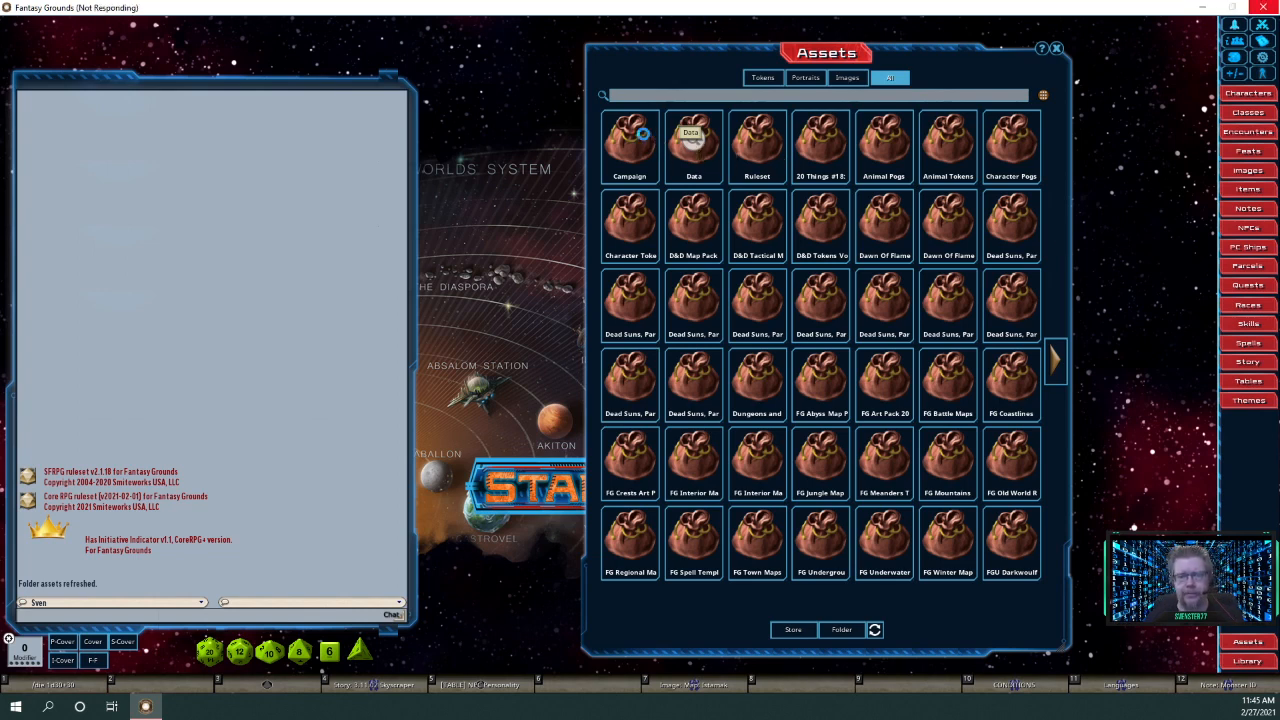
Open the Data asset folder and filter its contents by "mars".
click(700, 142)
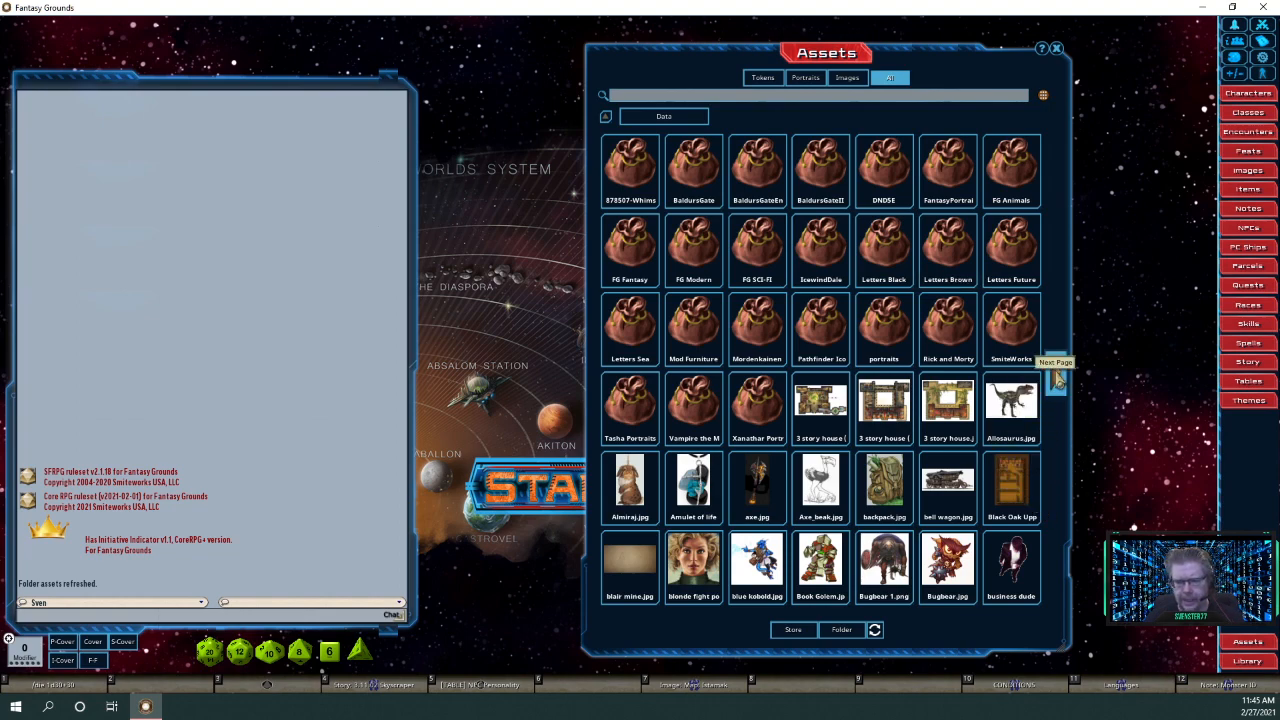
click(1056, 378)
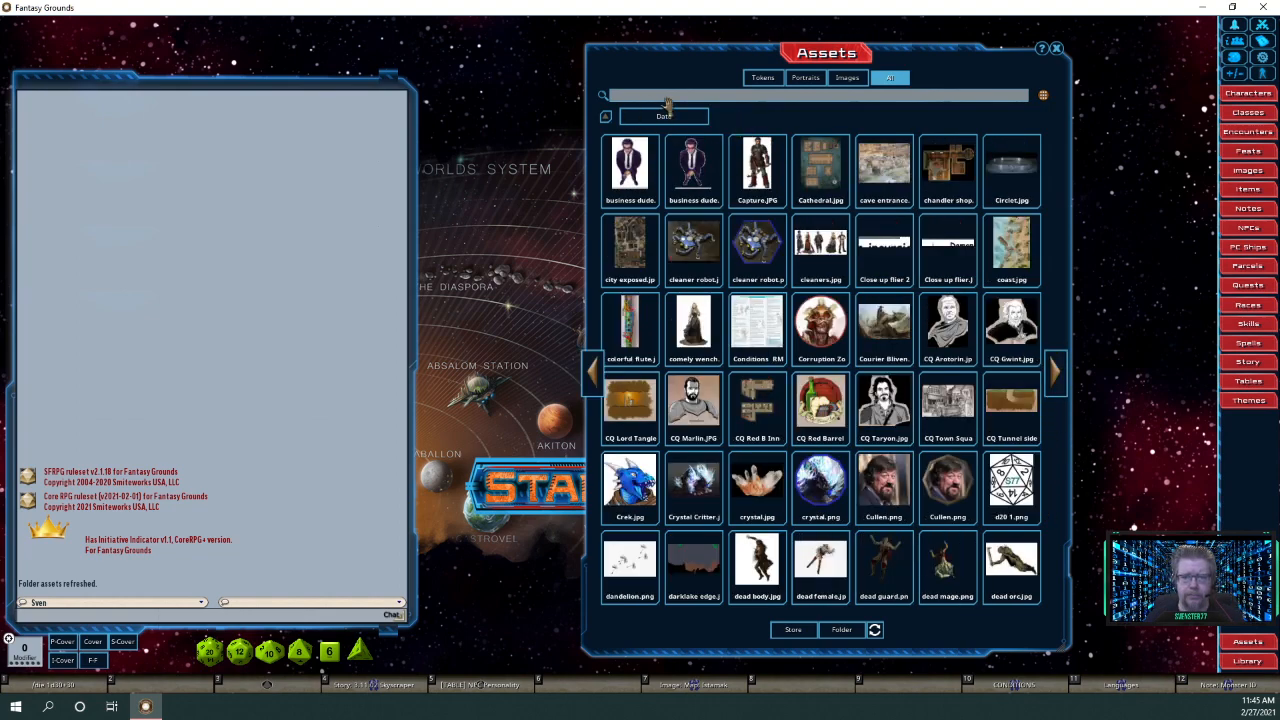
text(mars)
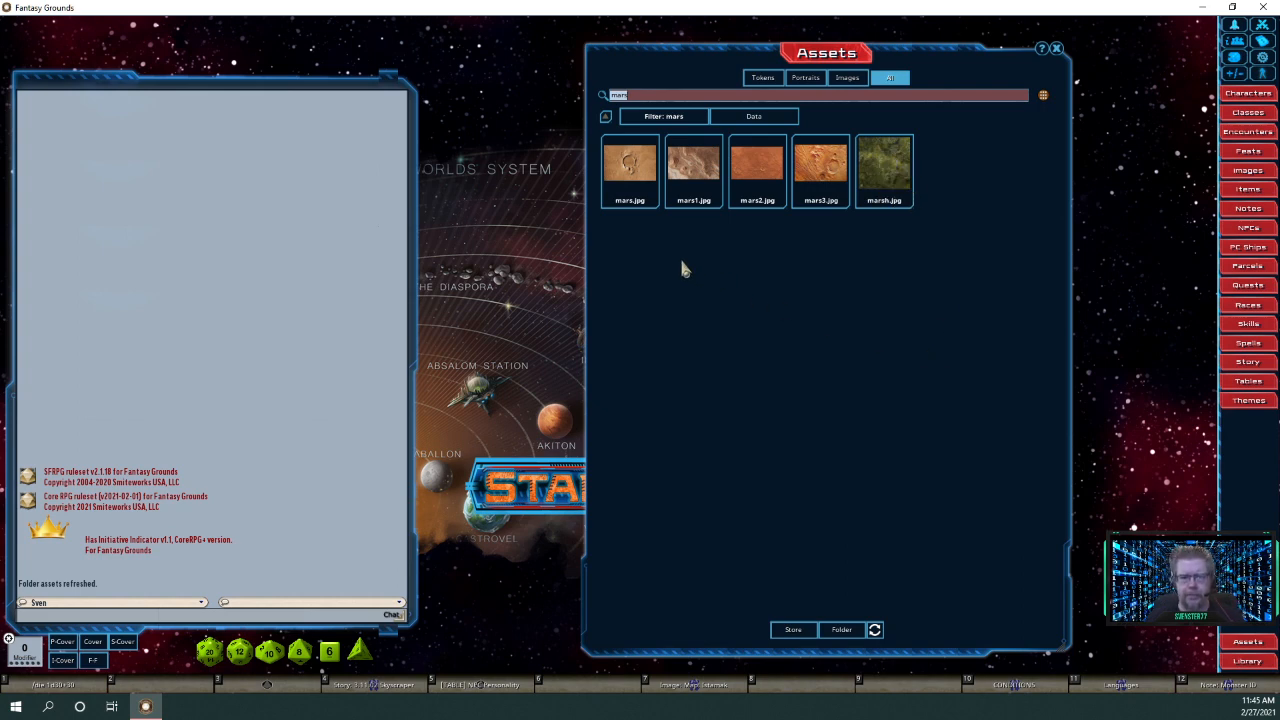
Preview mars.jpg, mars1.jpg and mars2.jpg, keeping the Preview and Assets windows apart.
click(632, 182)
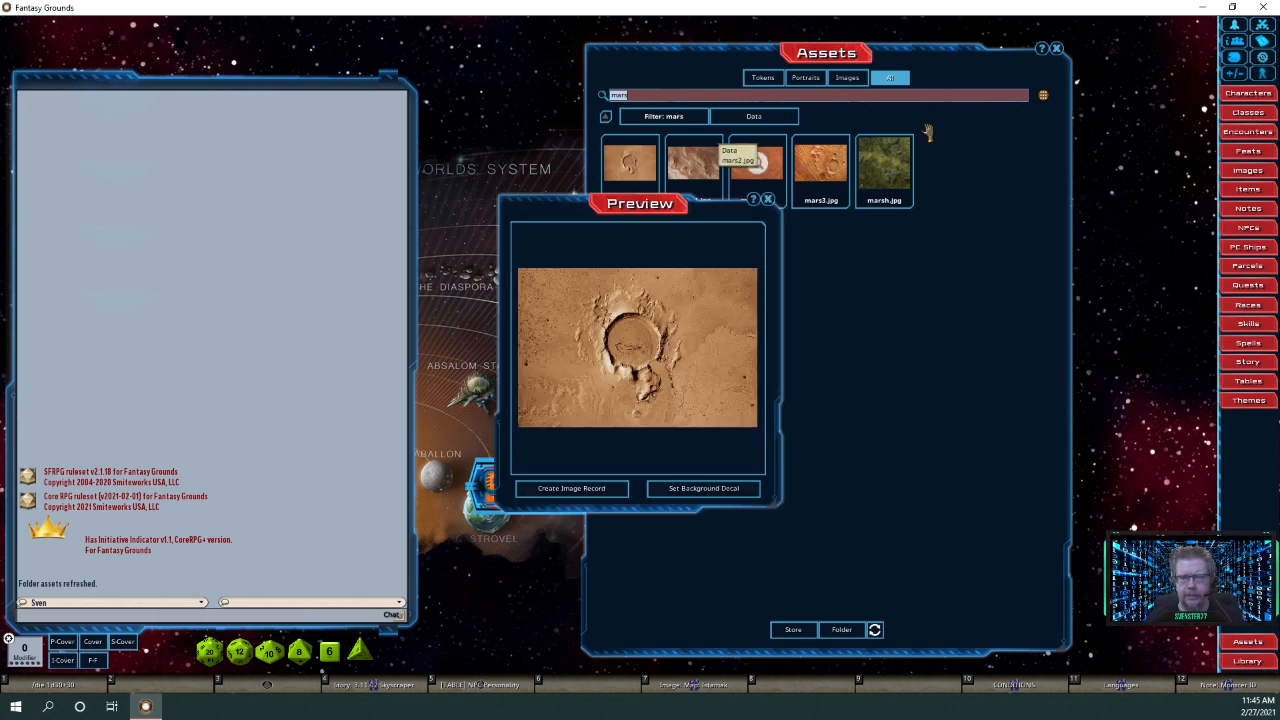
drag(954, 65, 1146, 69)
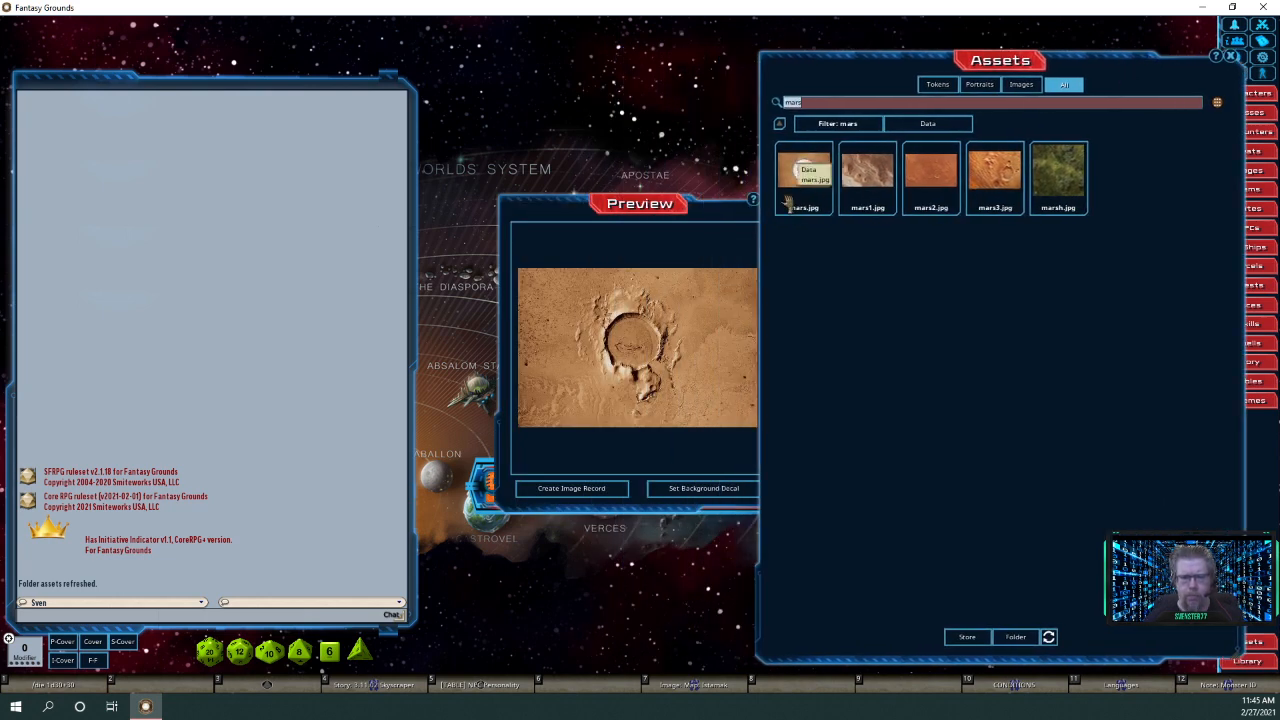
click(682, 231)
drag(683, 207, 206, 46)
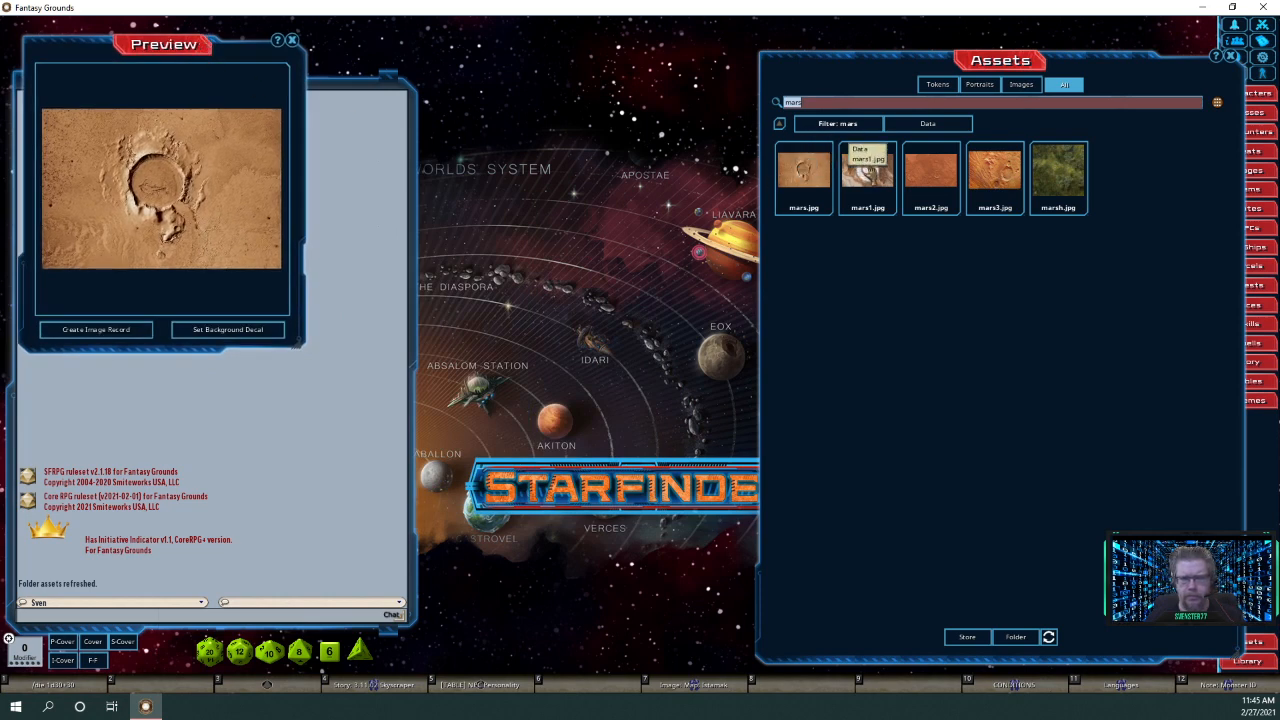
click(866, 170)
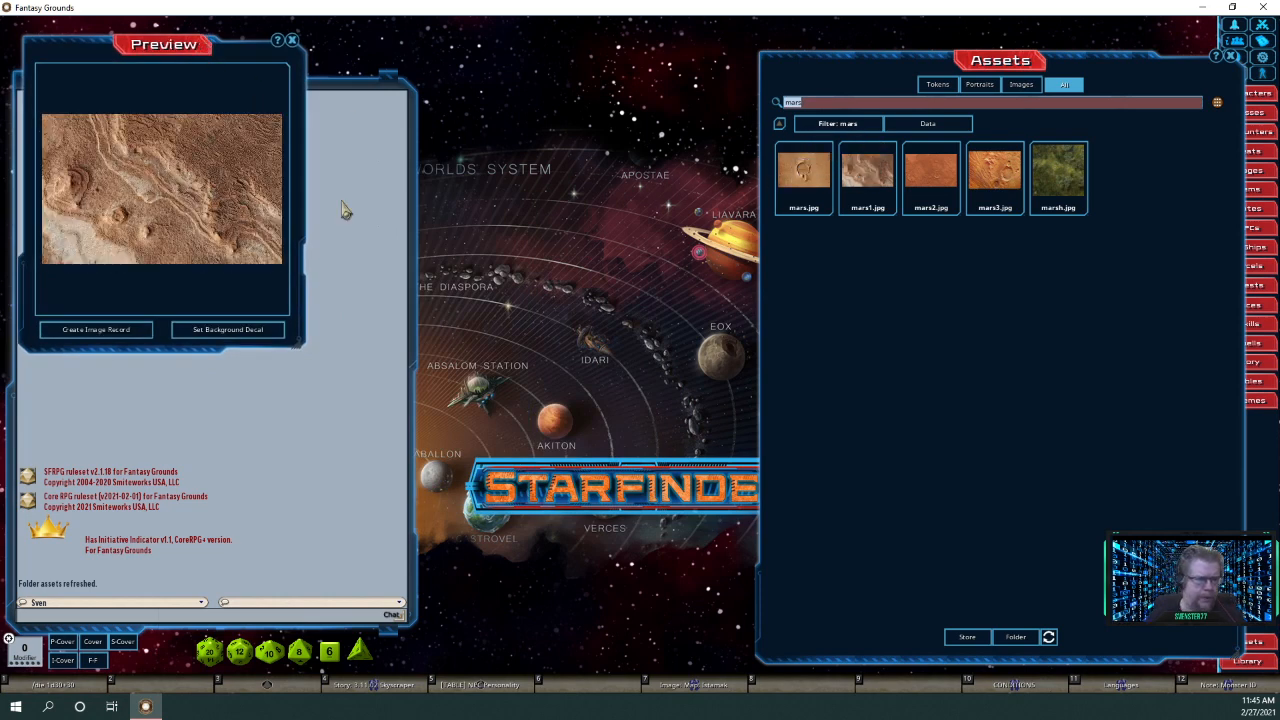
click(928, 182)
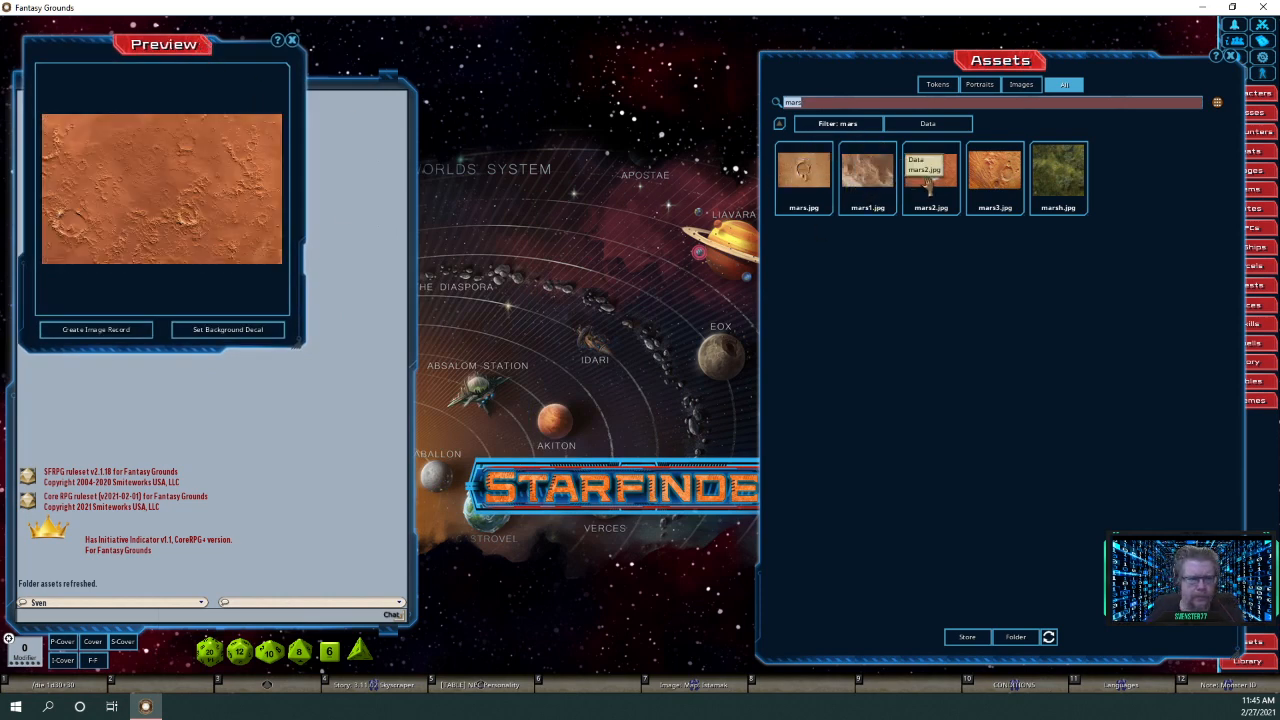
Create an image record from mars3.jpg and move its map window over the chat area.
click(992, 208)
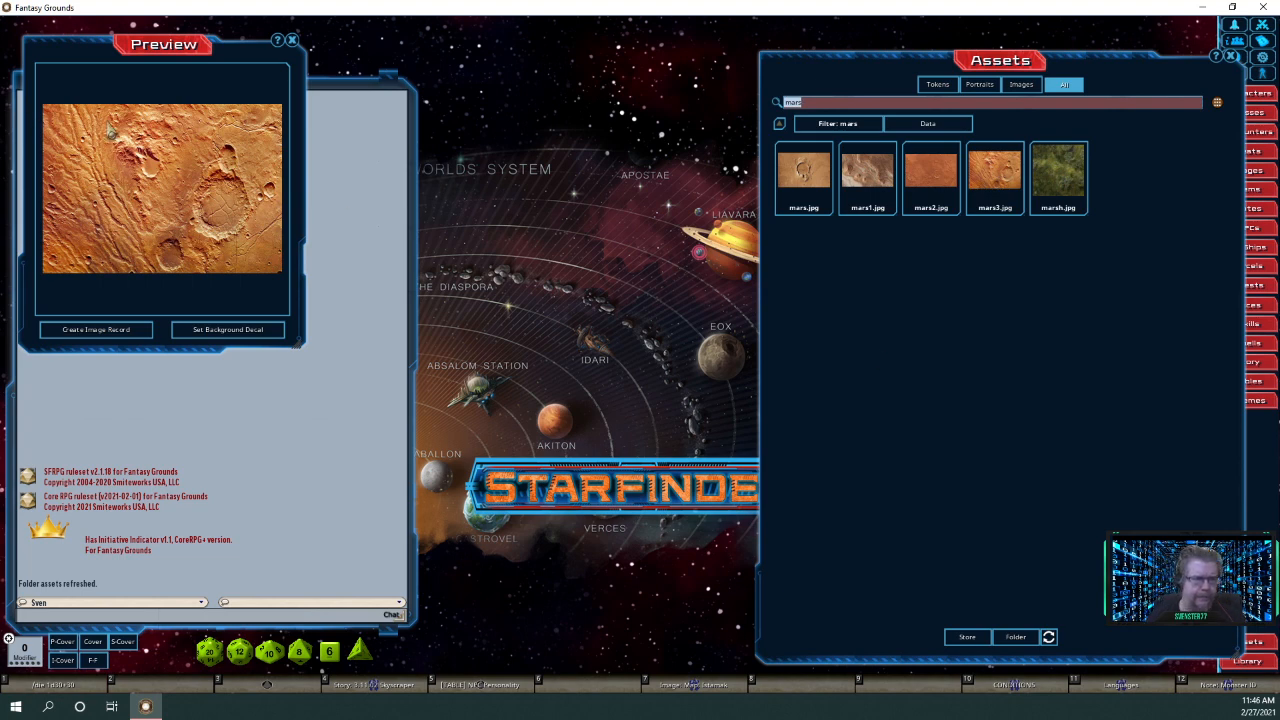
click(105, 333)
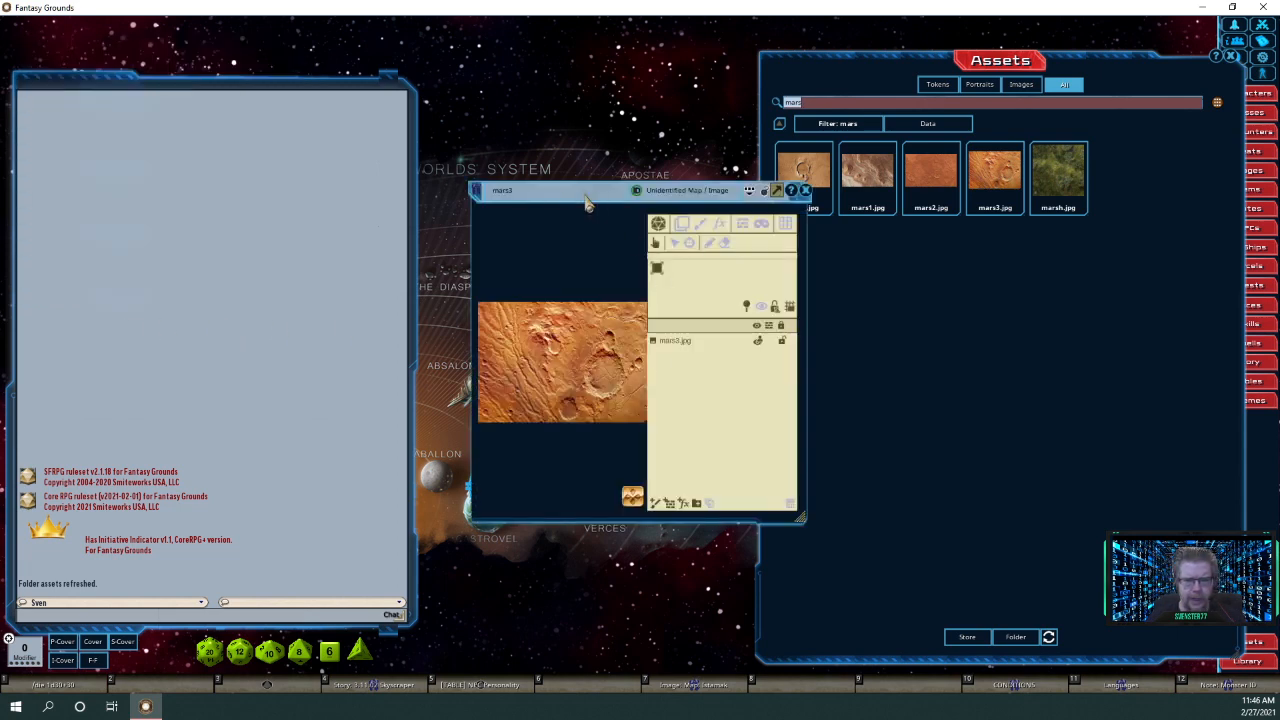
drag(546, 255, 258, 122)
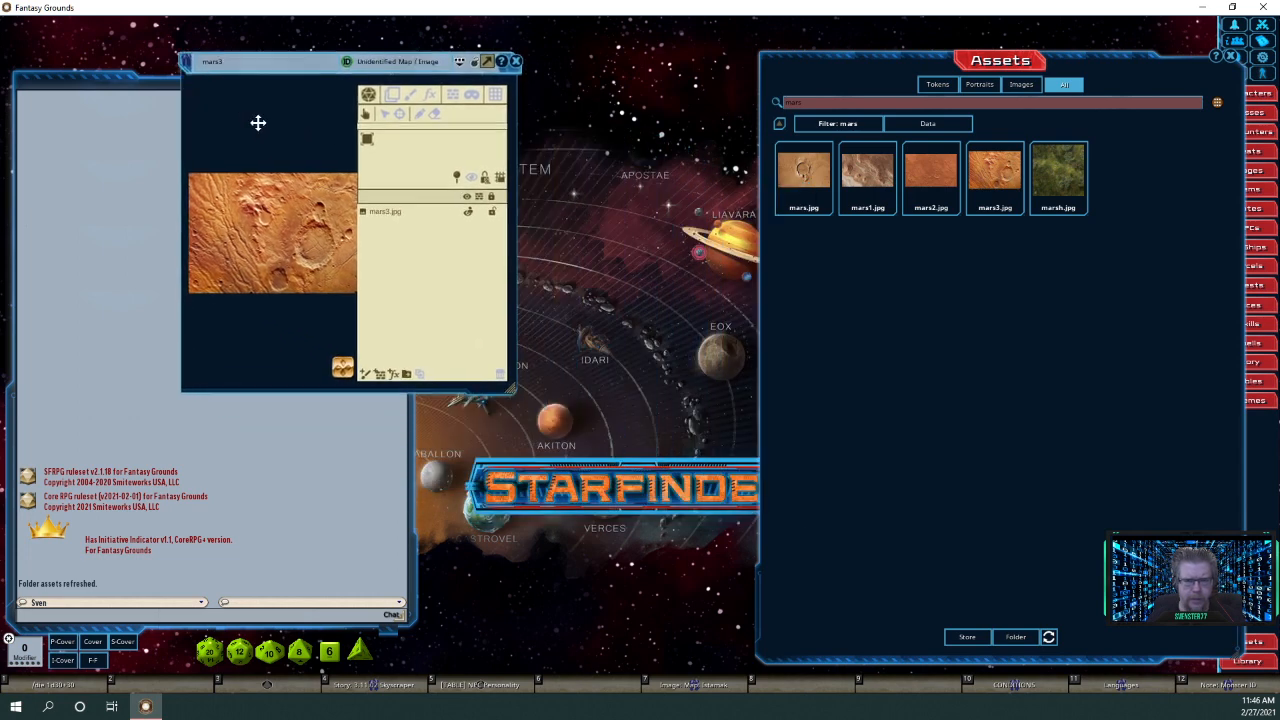
Enlarge the mars3 map window and magnify the map so its craters fill more of the window.
drag(567, 413, 1006, 551)
scroll(580, 362, up, 2)
scroll(578, 360, up, 4)
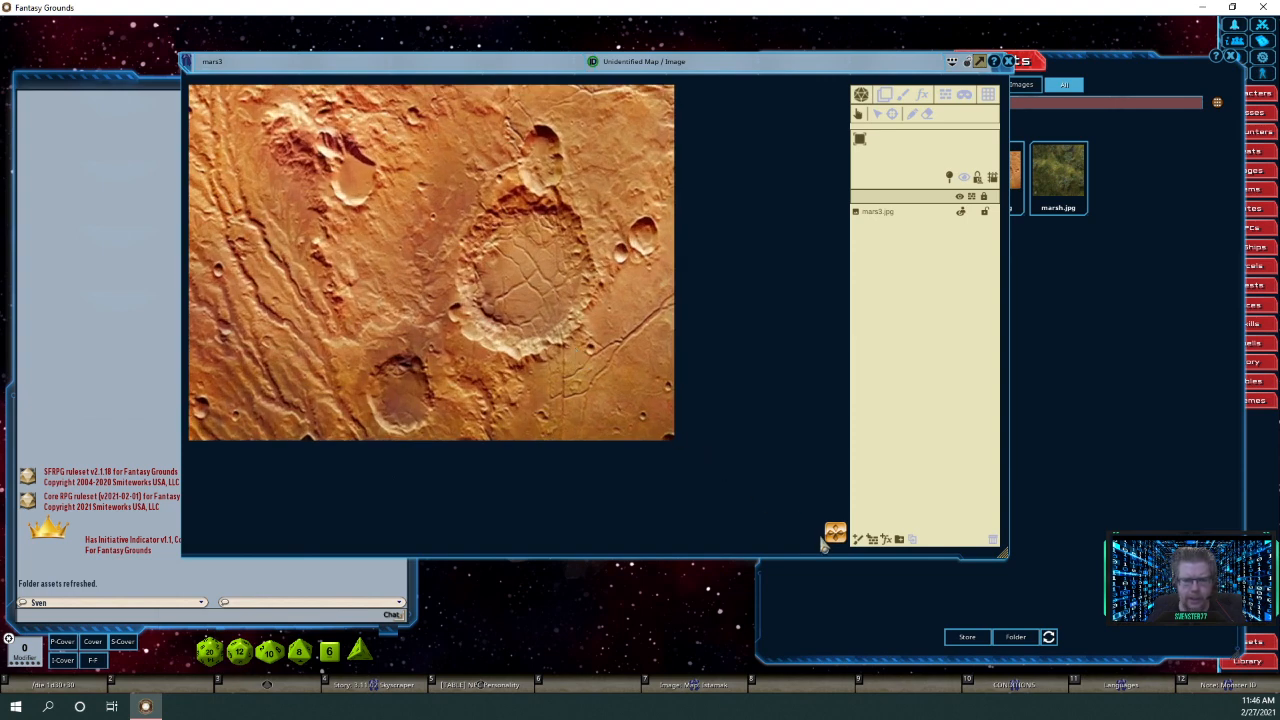
scroll(815, 530, up, 3)
drag(826, 519, 856, 543)
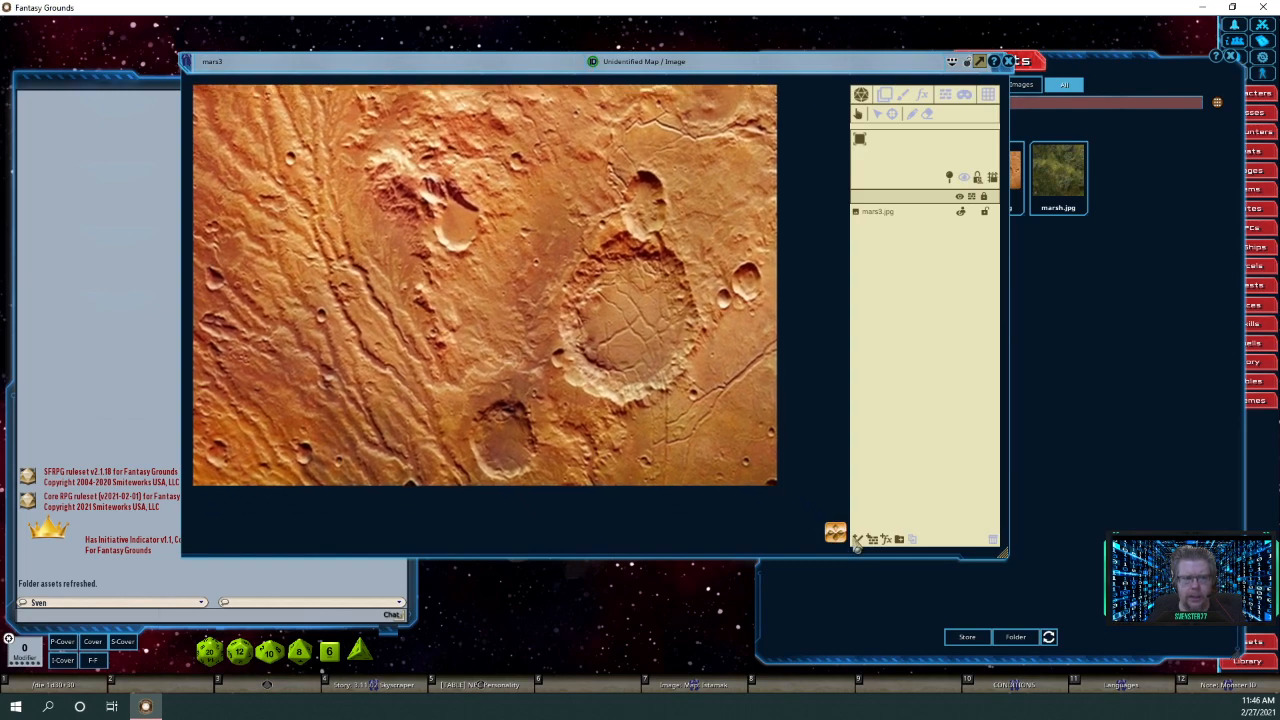
scroll(784, 463, up, 2)
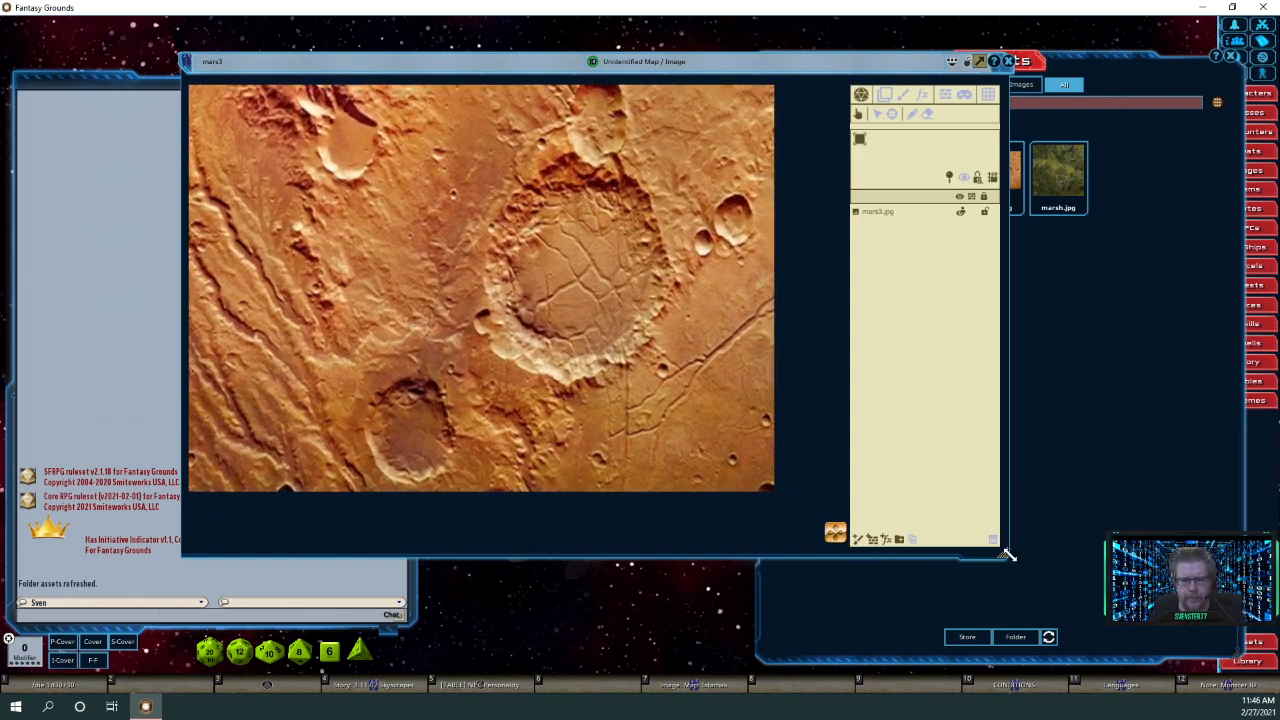
Extend the mars3 map window across most of the desktop and check its craters and ridges at several magnifications.
drag(1007, 556, 1150, 622)
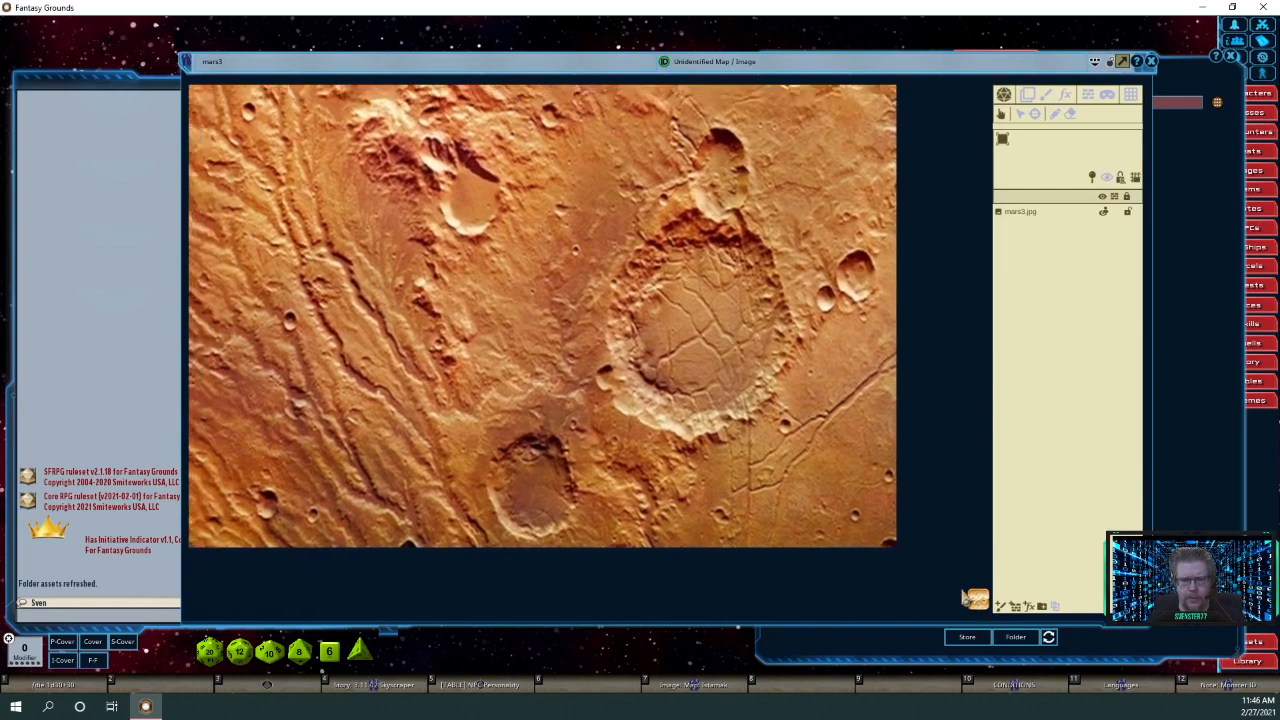
drag(965, 597, 952, 591)
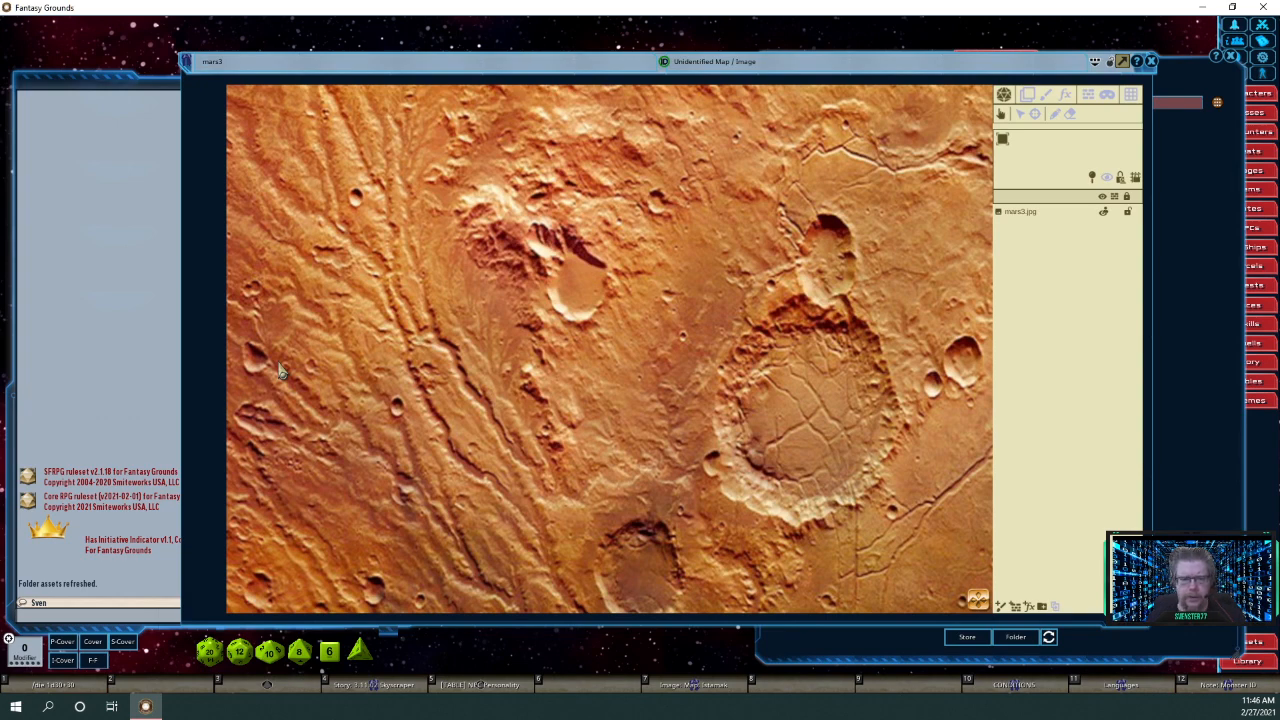
scroll(532, 378, up, 2)
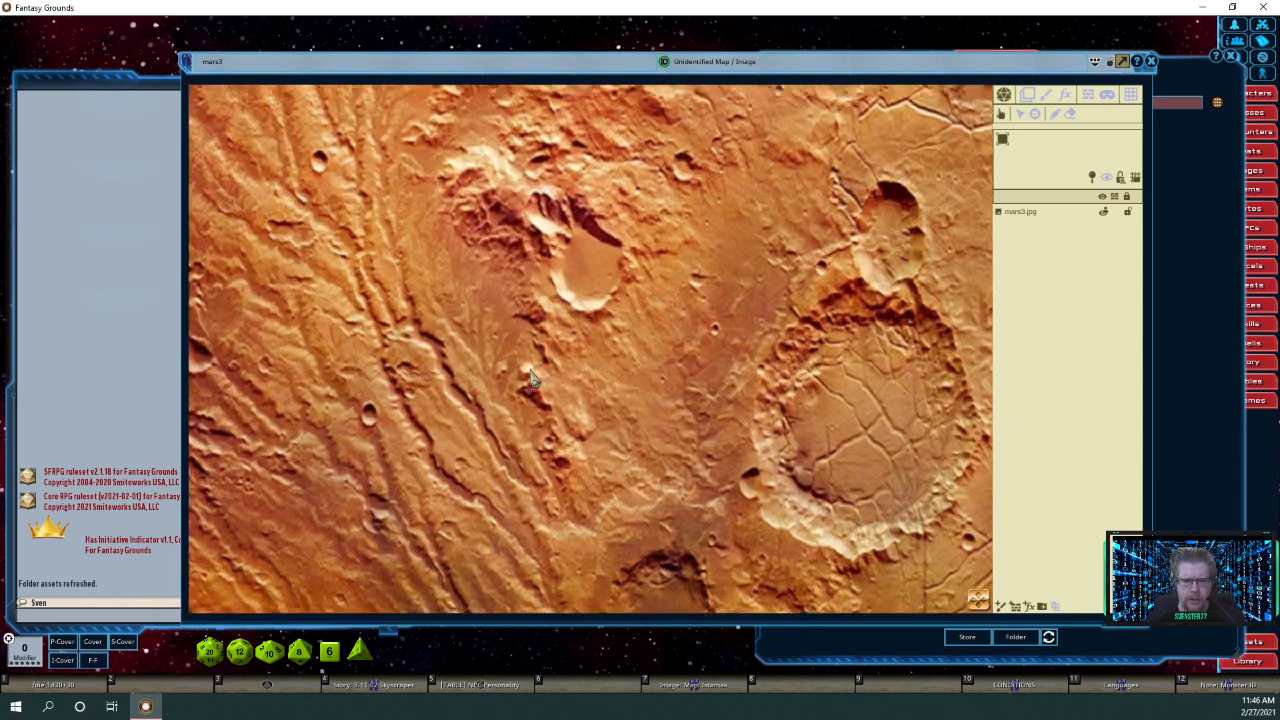
scroll(530, 380, up, 1)
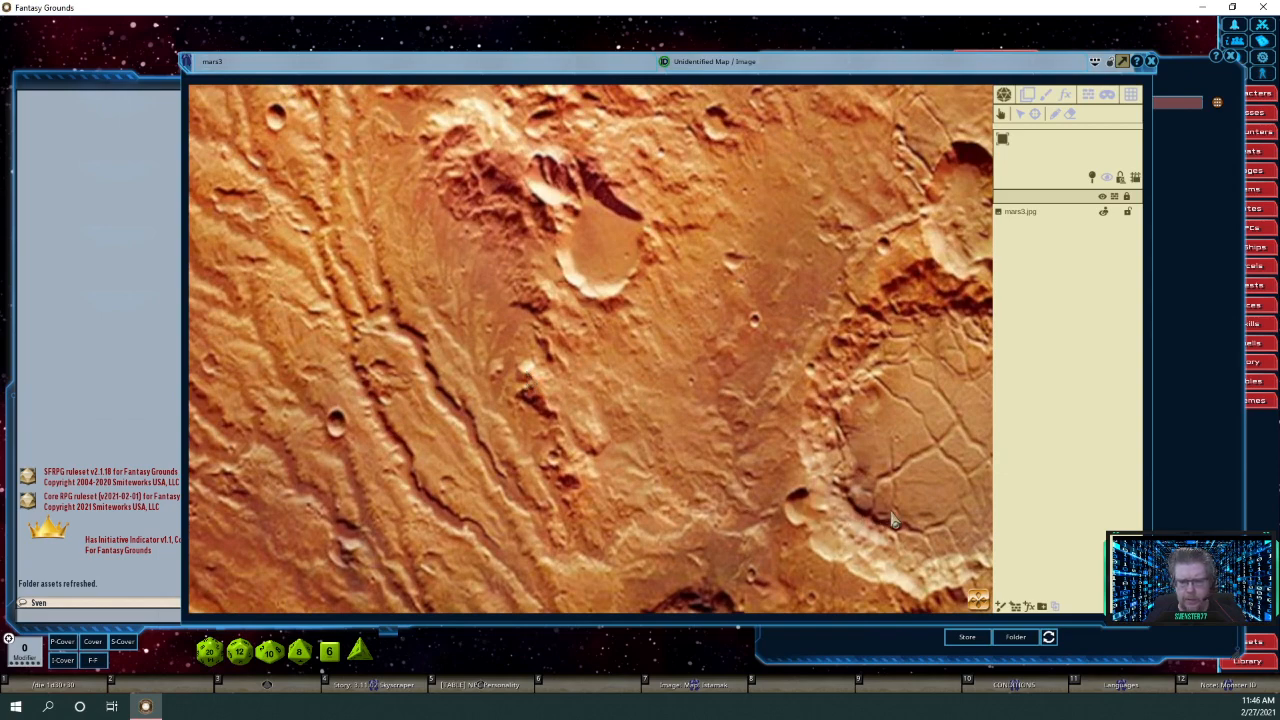
scroll(888, 518, up, 1)
scroll(888, 518, up, 1)
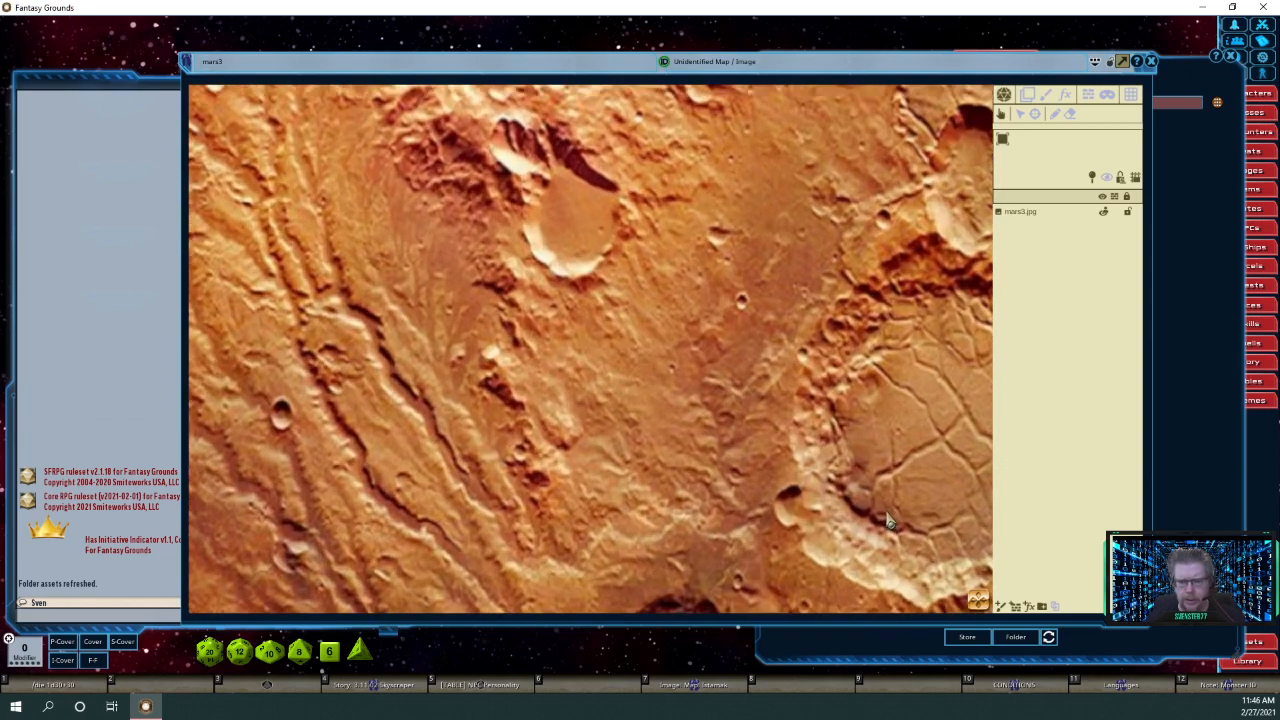
scroll(894, 432, down, 2)
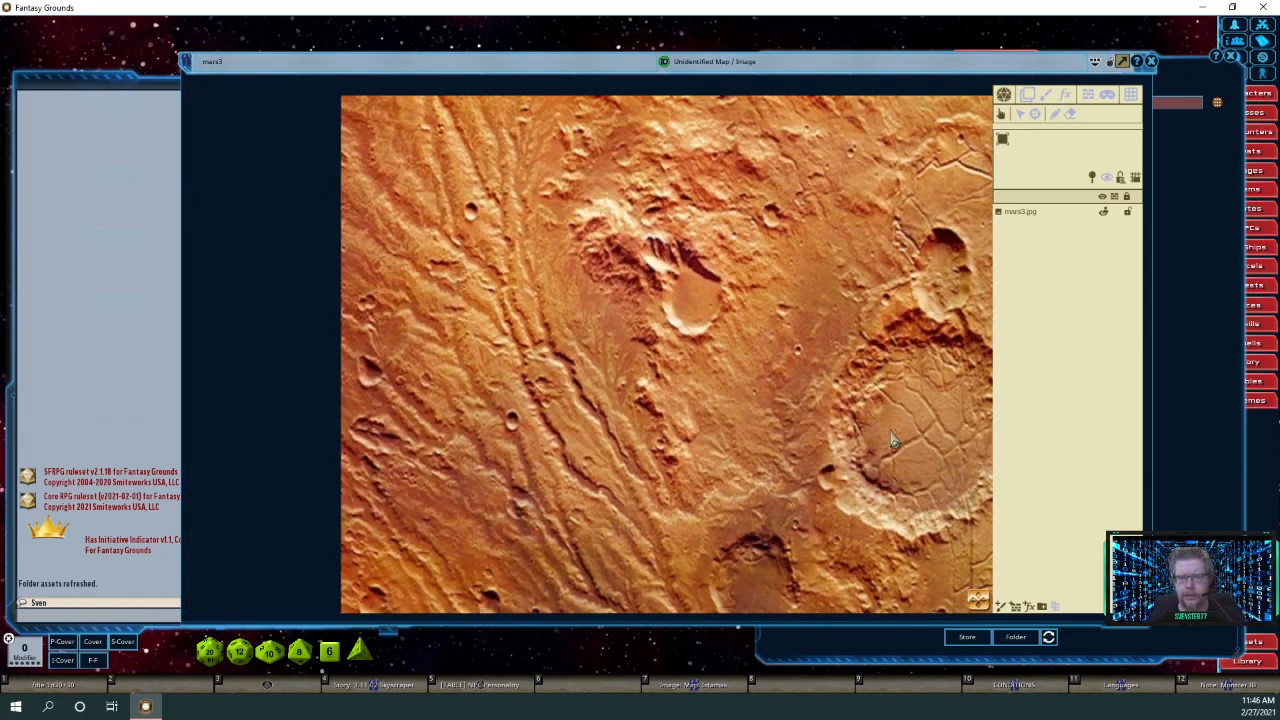
Set the mars3 map's unidentified name to "Akiton One", lock the record and close it.
click(703, 66)
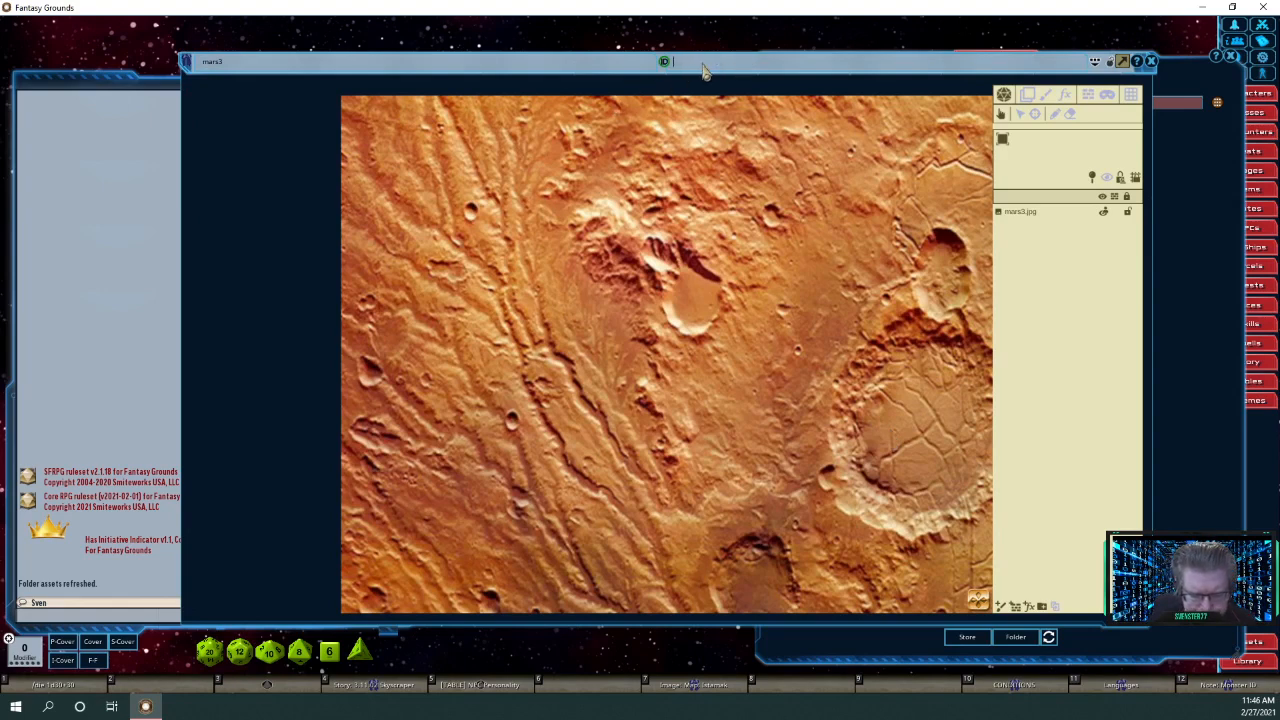
text(Ar)
text(iton)
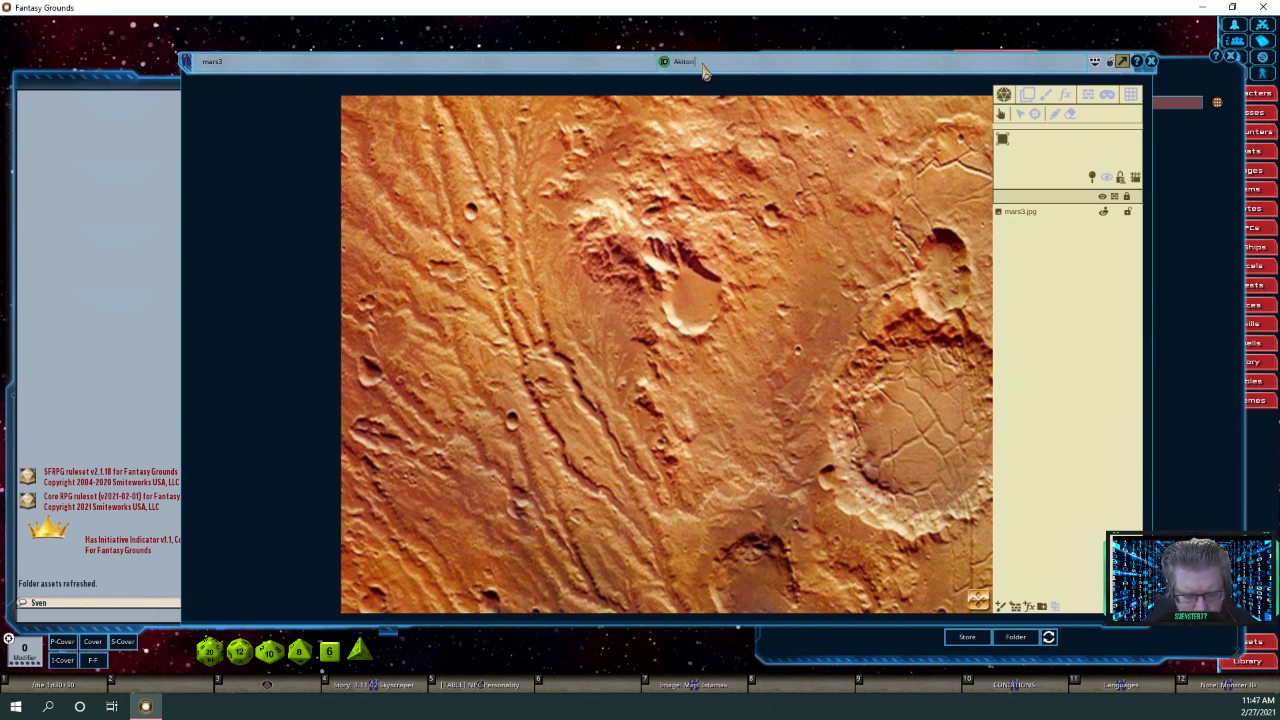
text( One)
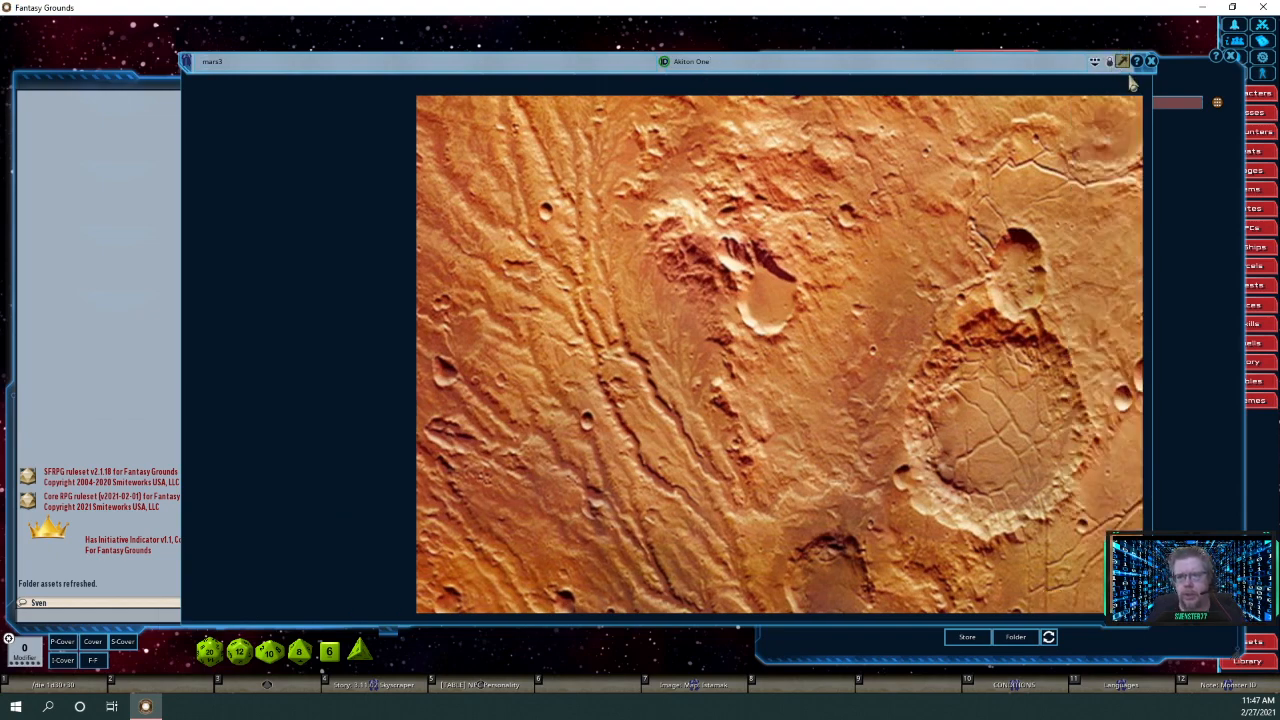
click(1122, 62)
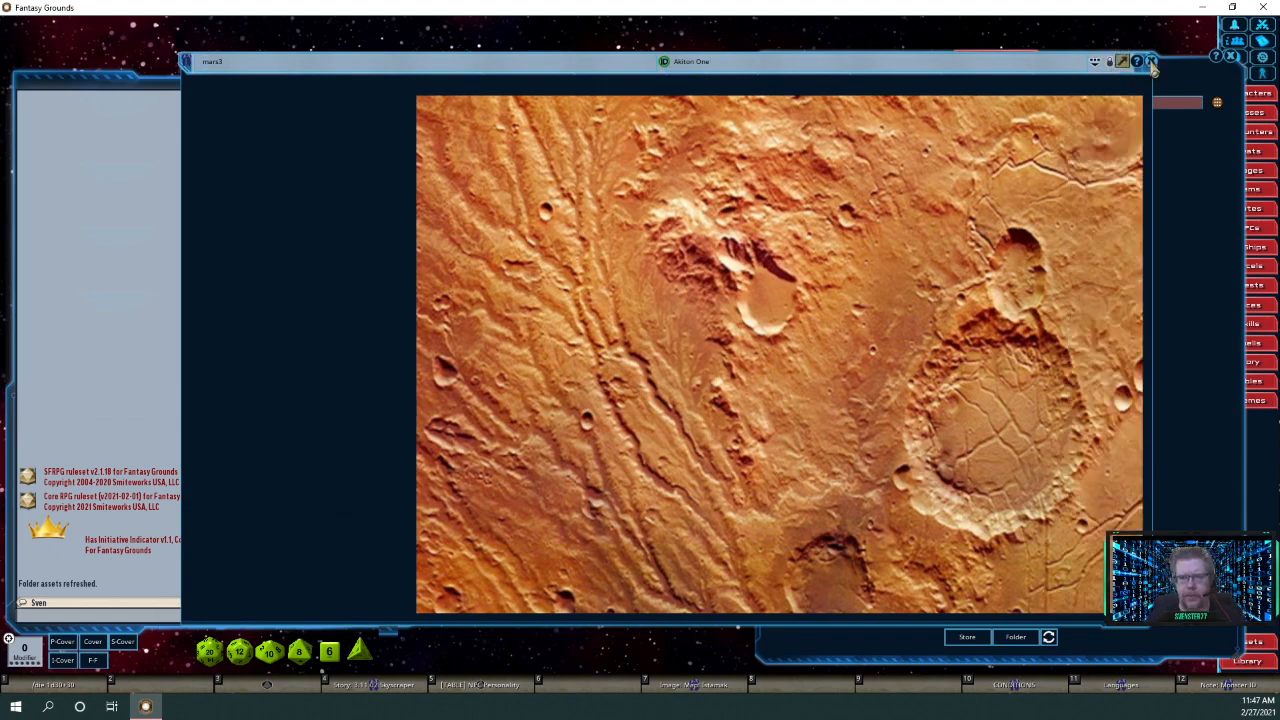
click(1151, 62)
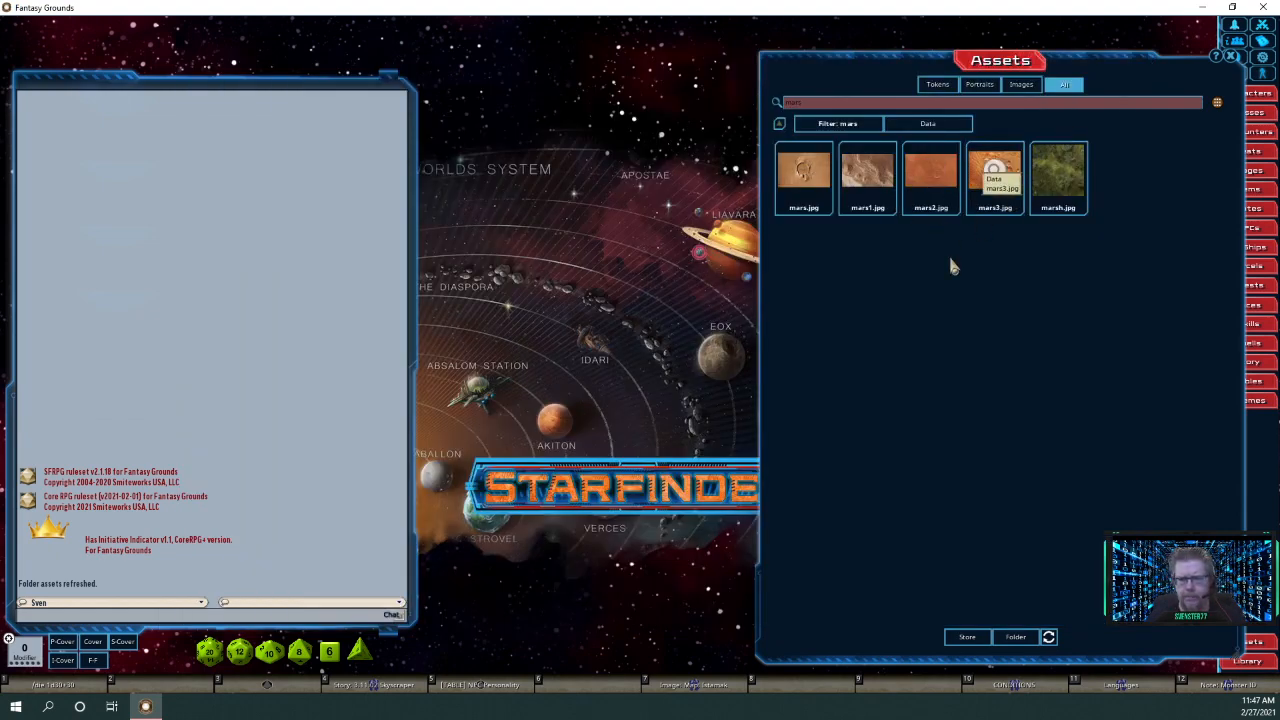
Create an image record from mars.jpg and enlarge its map window to cover most of the desktop.
click(802, 170)
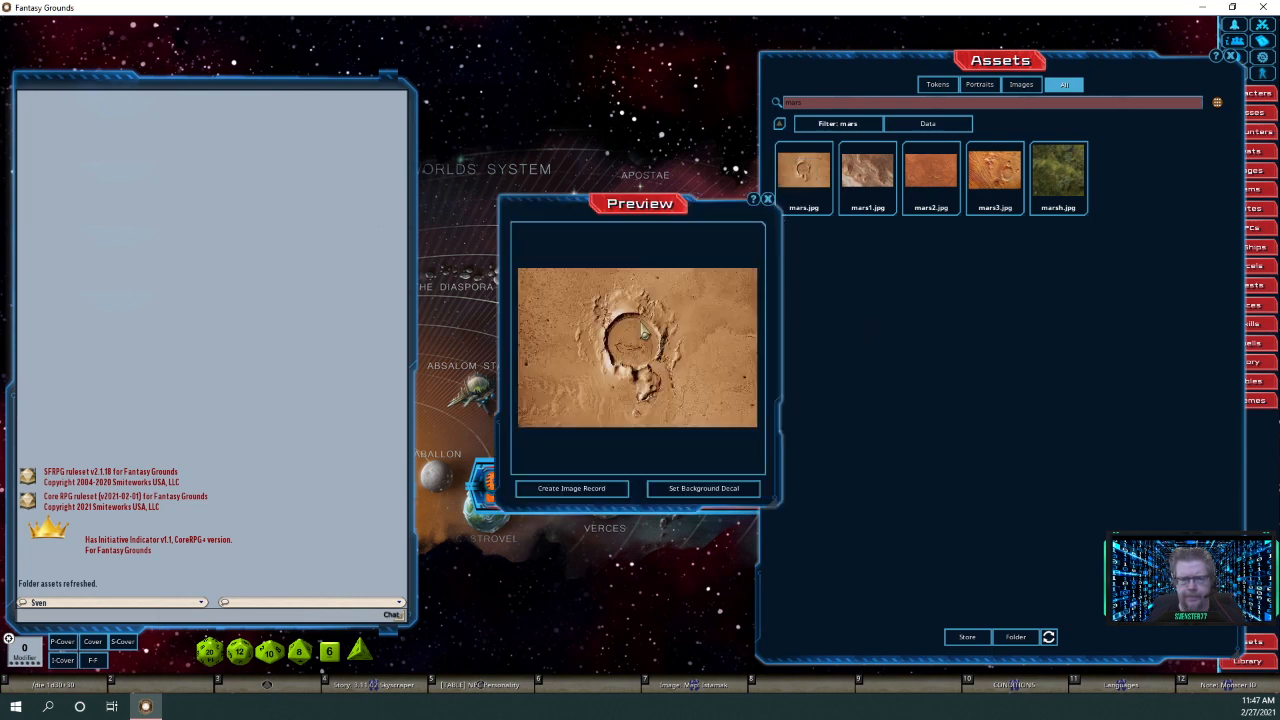
click(585, 490)
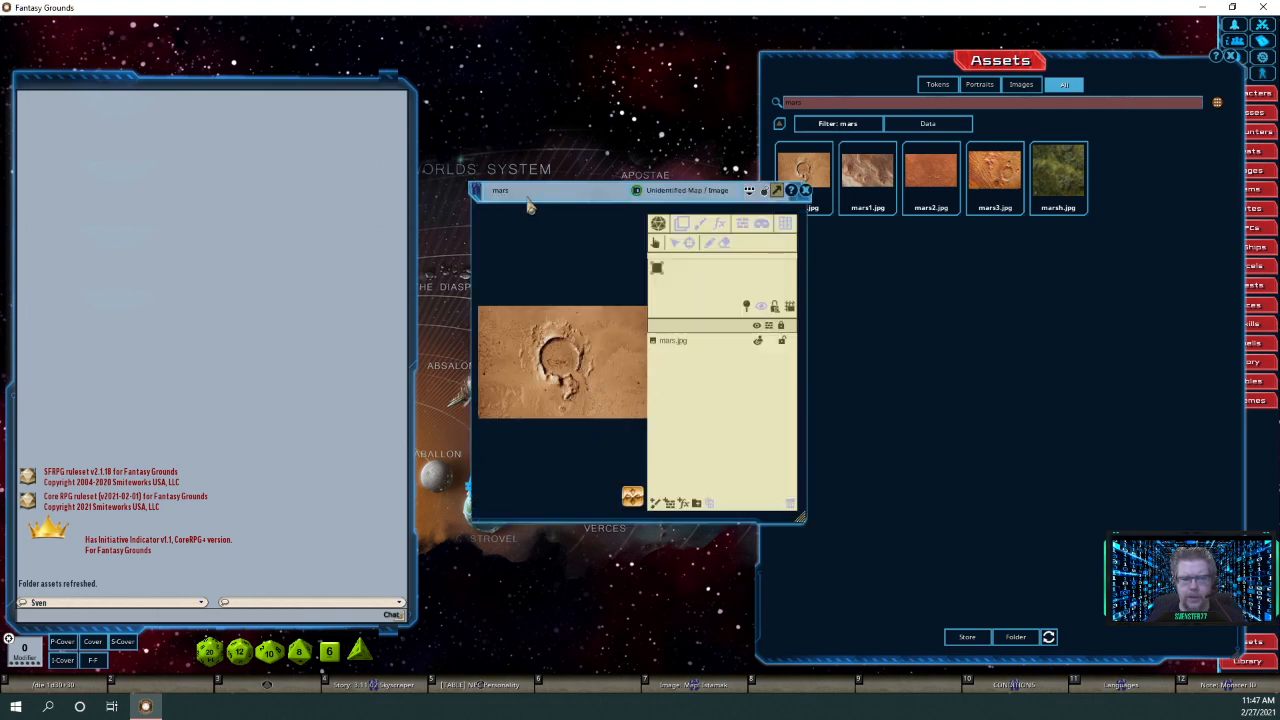
drag(573, 228, 238, 68)
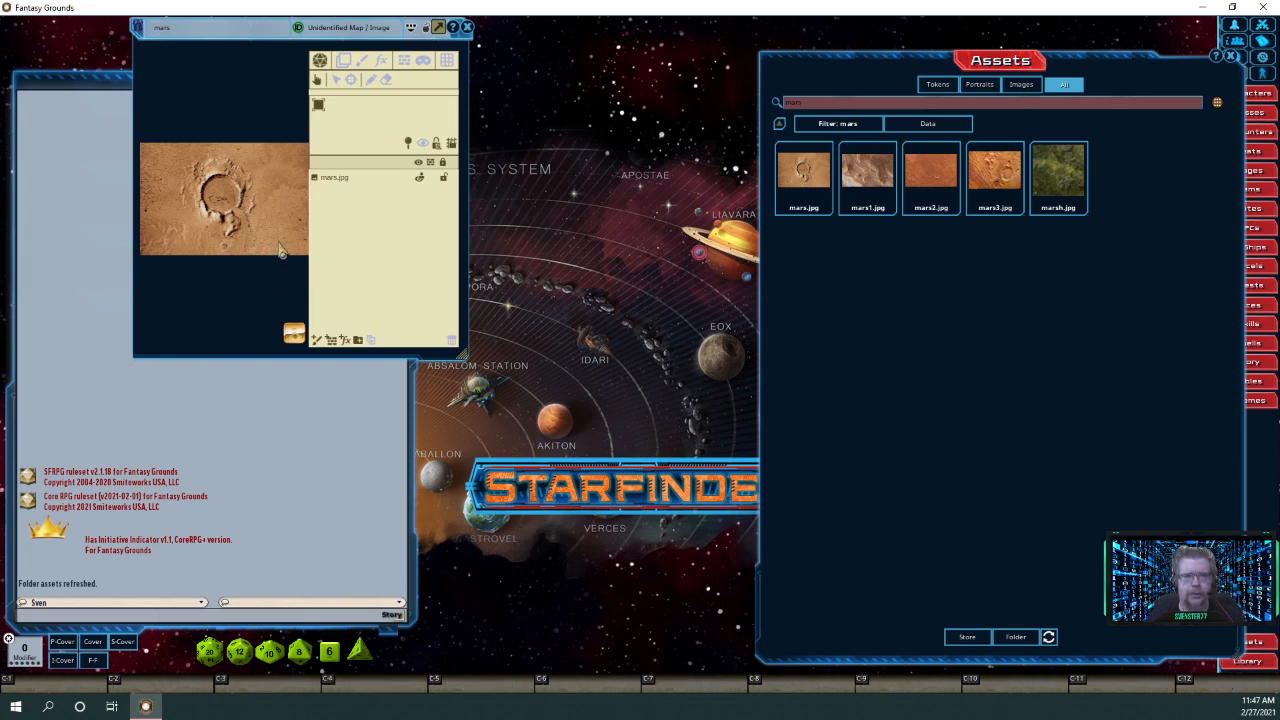
drag(282, 253, 1012, 527)
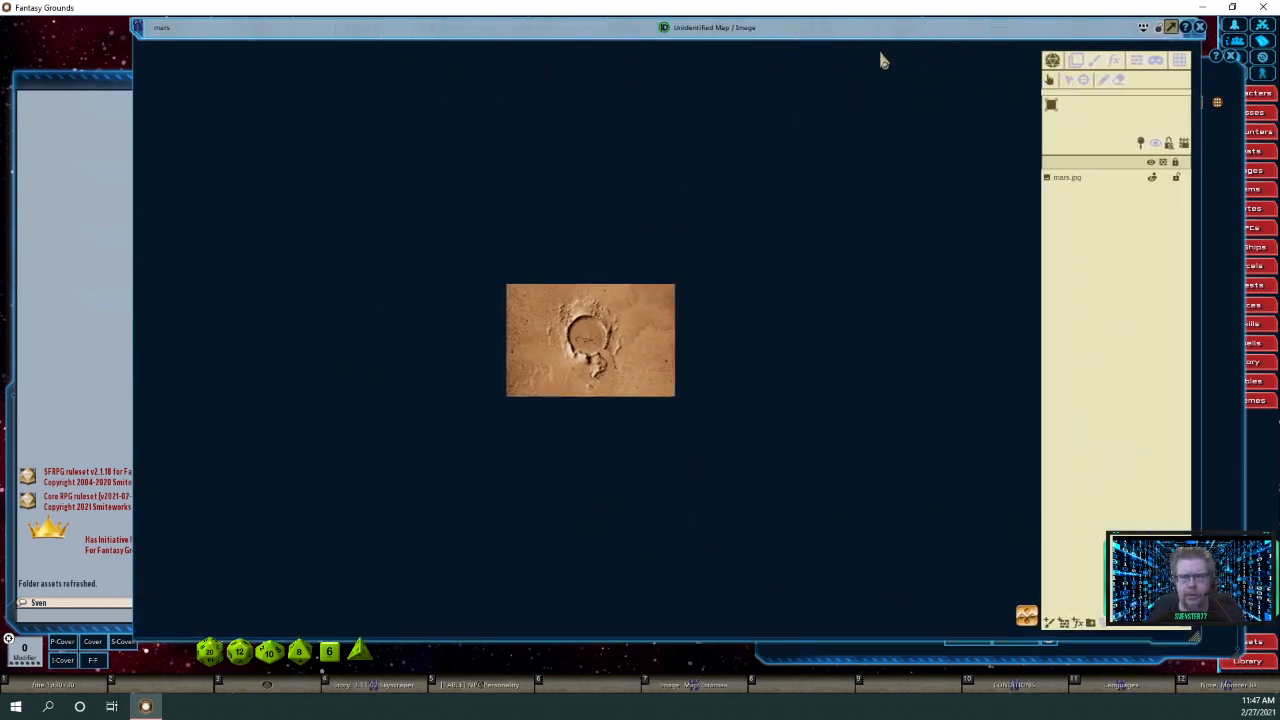
Show the mars map's extra view controls, fit the image to its window and inspect the central crater up close.
click(1146, 31)
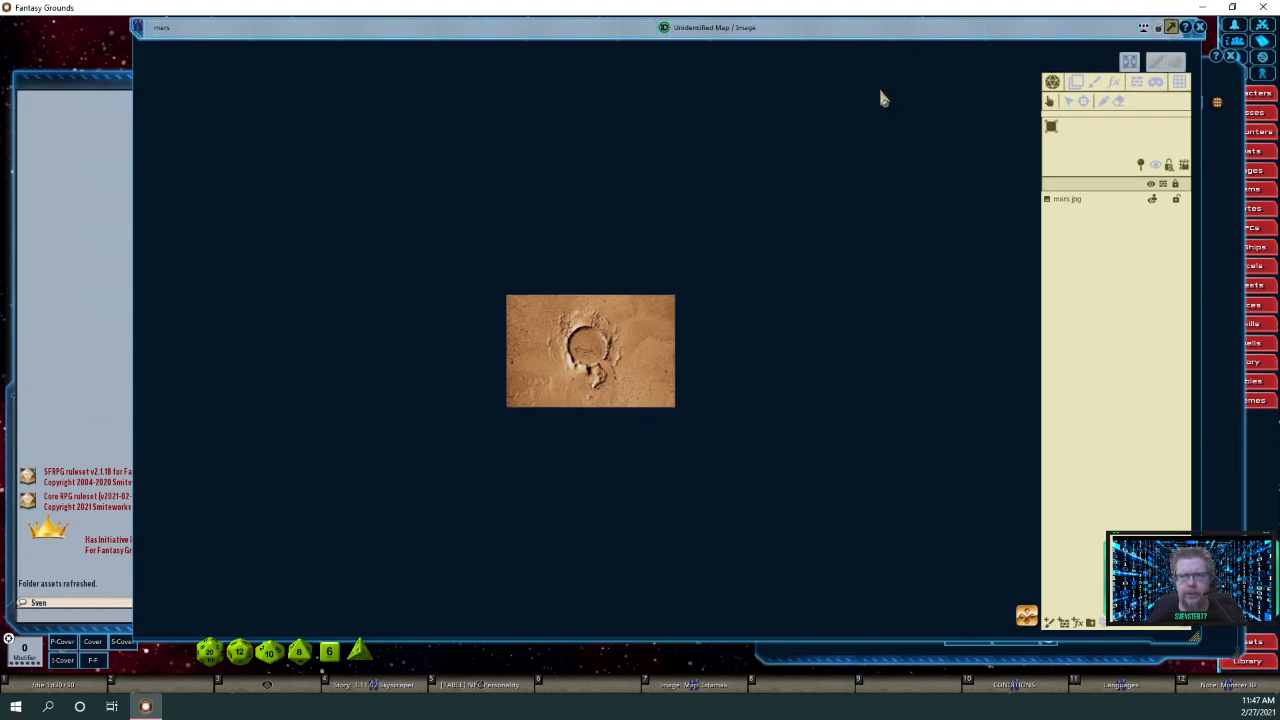
click(1136, 83)
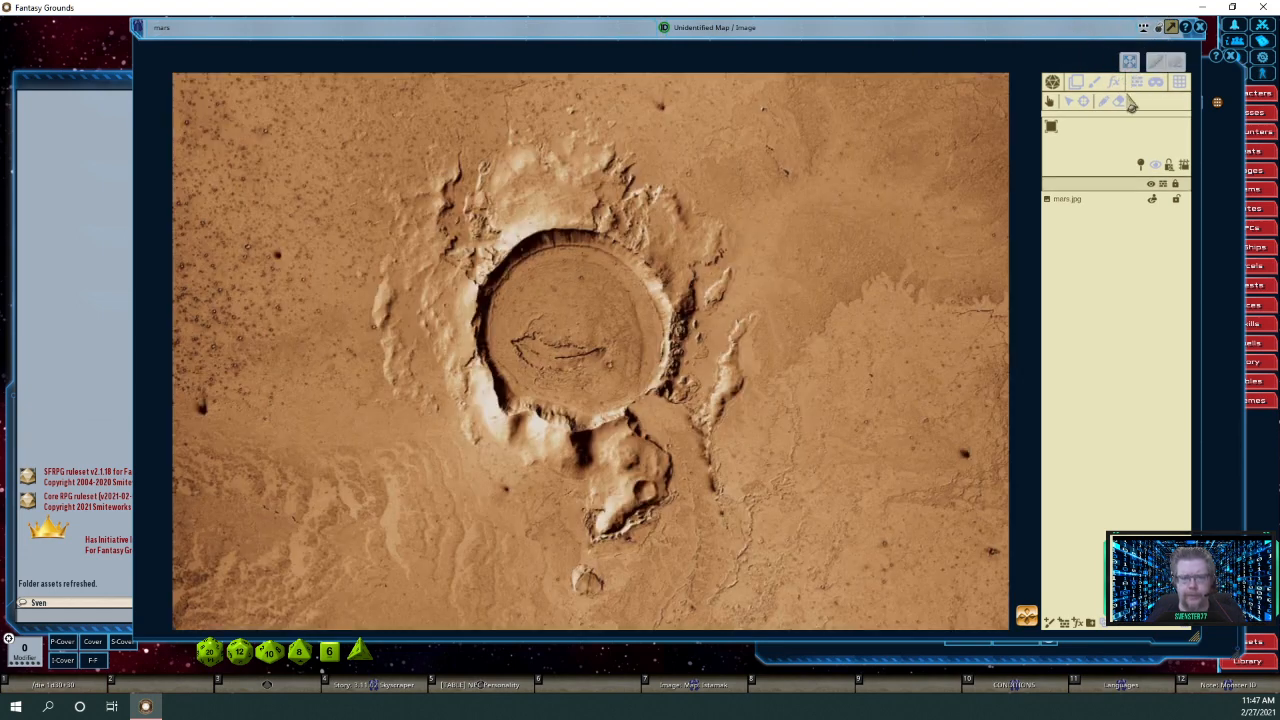
scroll(580, 345, up, 5)
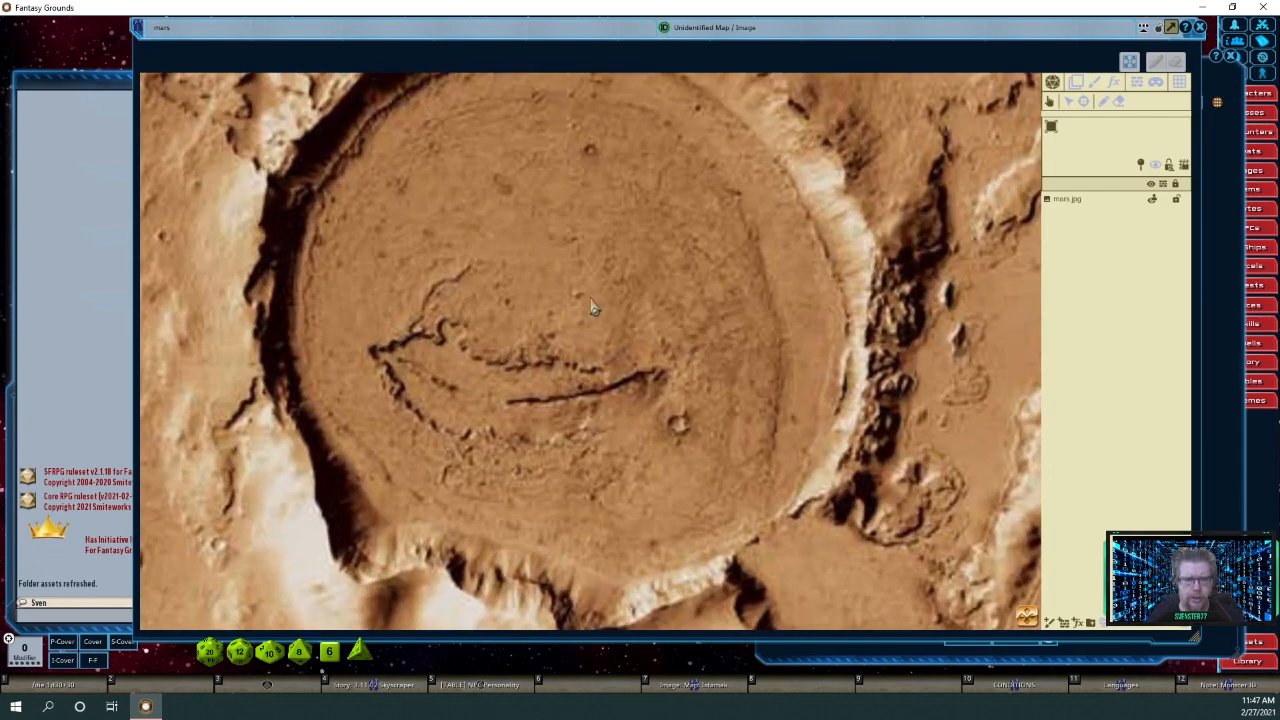
scroll(591, 307, down, 4)
scroll(615, 308, up, 1)
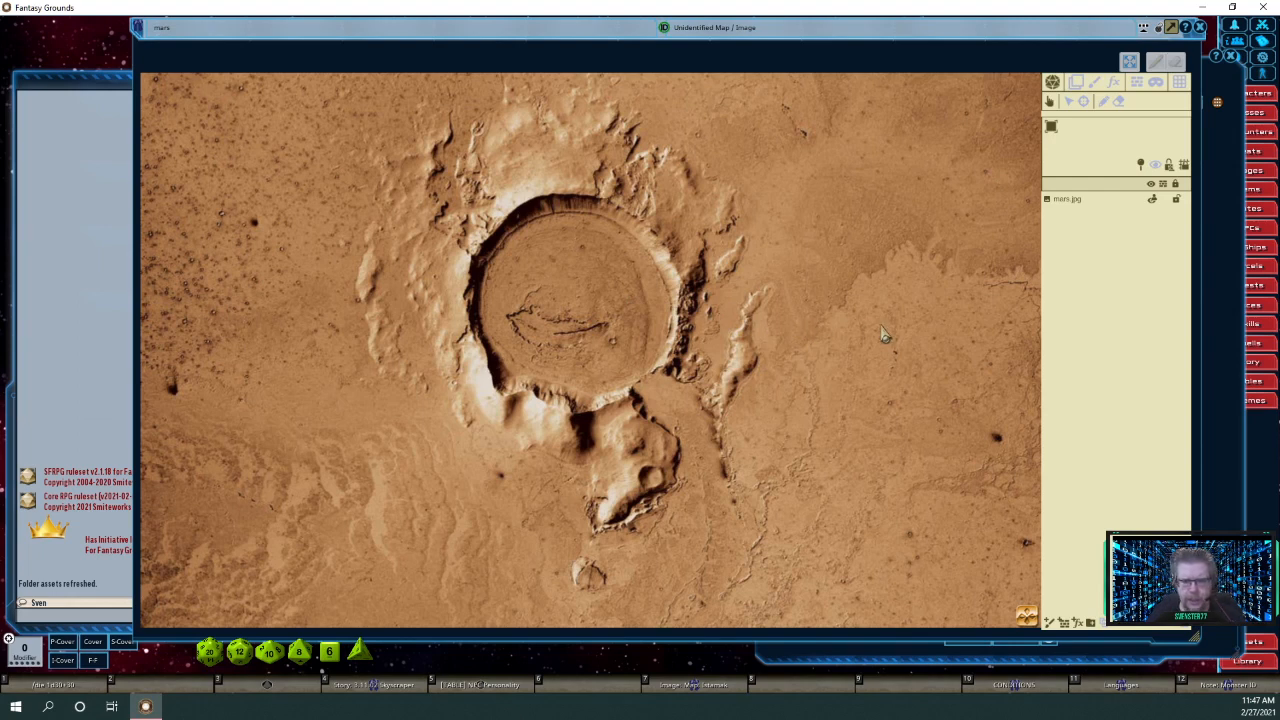
Set the mars map's unidentified name to "Akiton two", lock the record and close it.
click(700, 30)
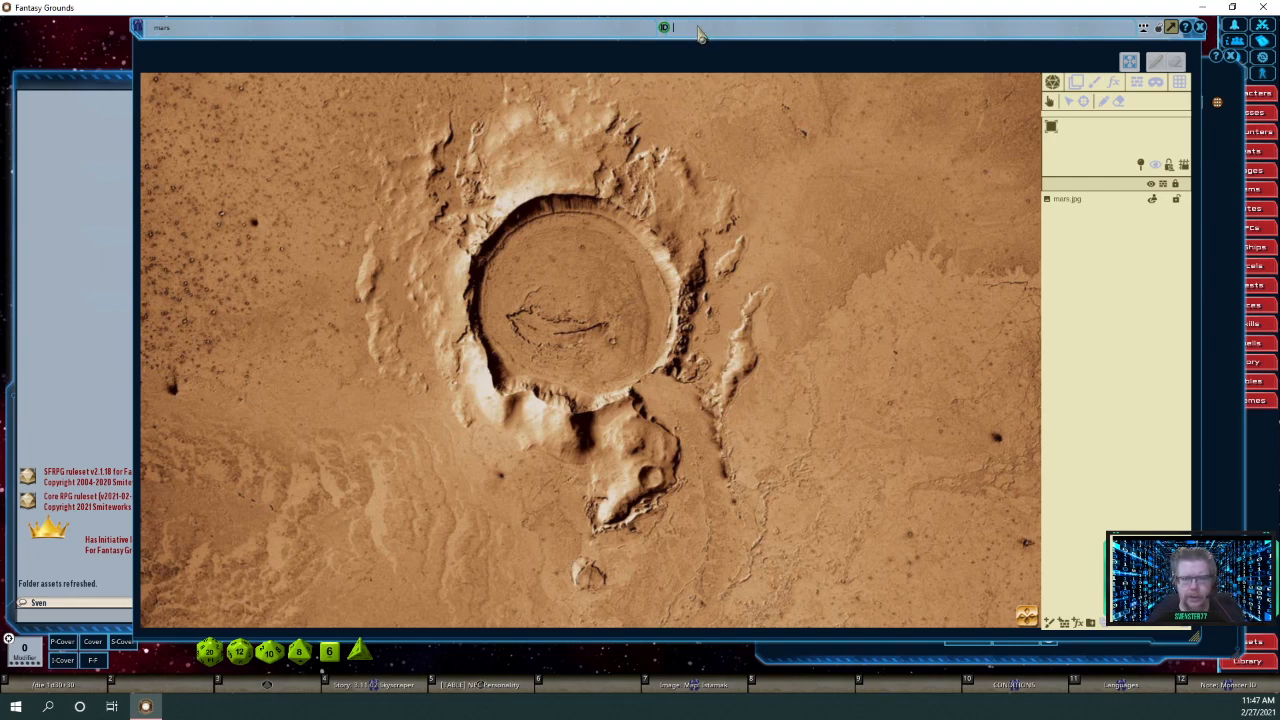
text(Ali)
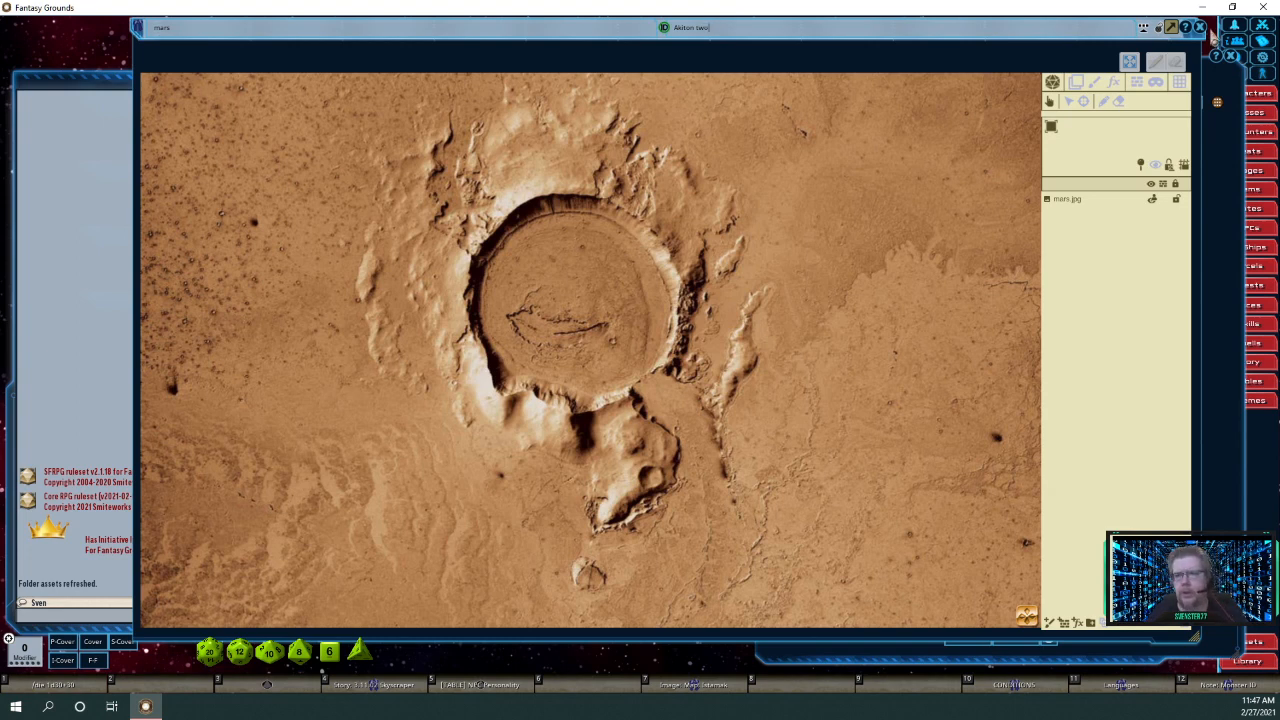
click(1158, 29)
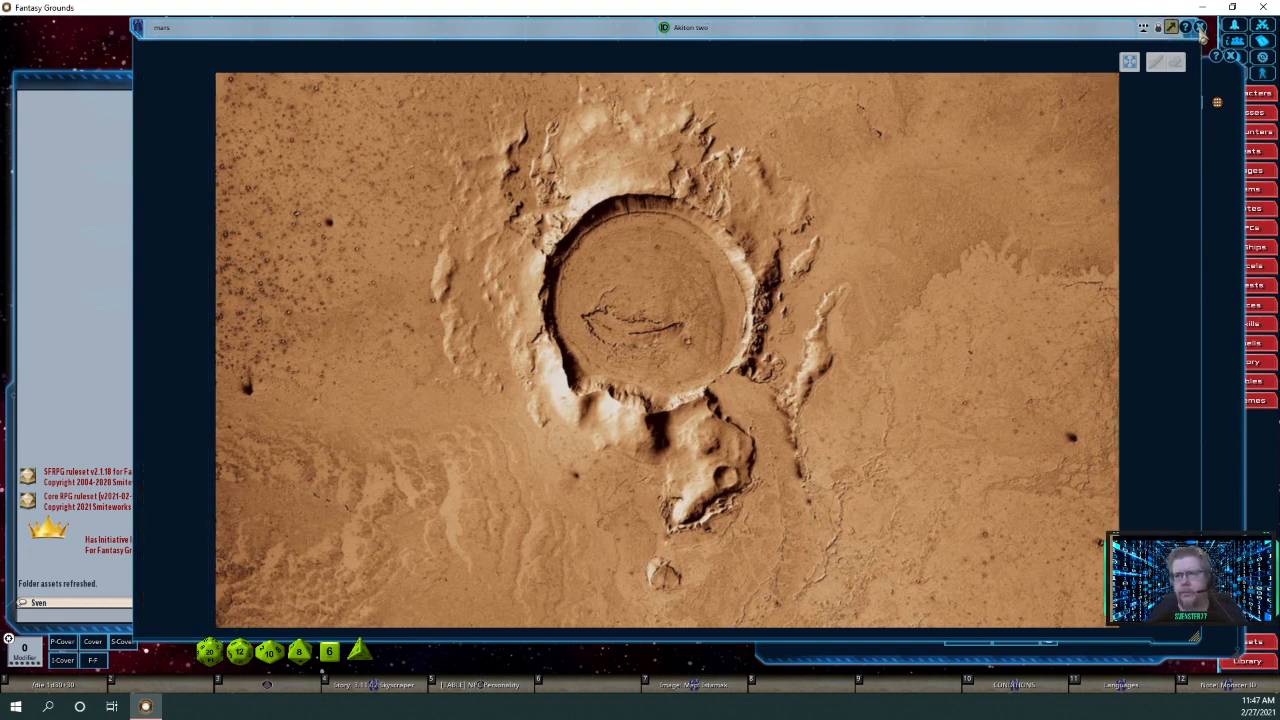
click(1199, 27)
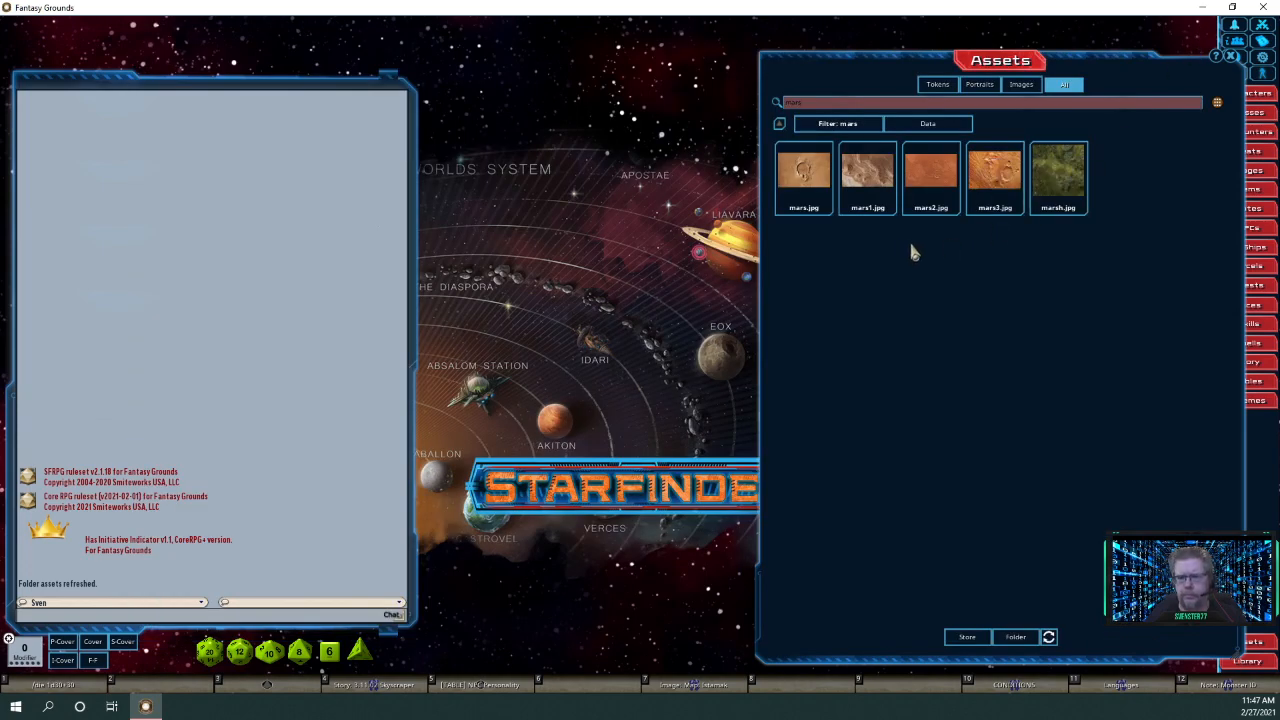
Create an image record from mars1.jpg and enlarge its map window over the chat and Assets windows.
click(867, 172)
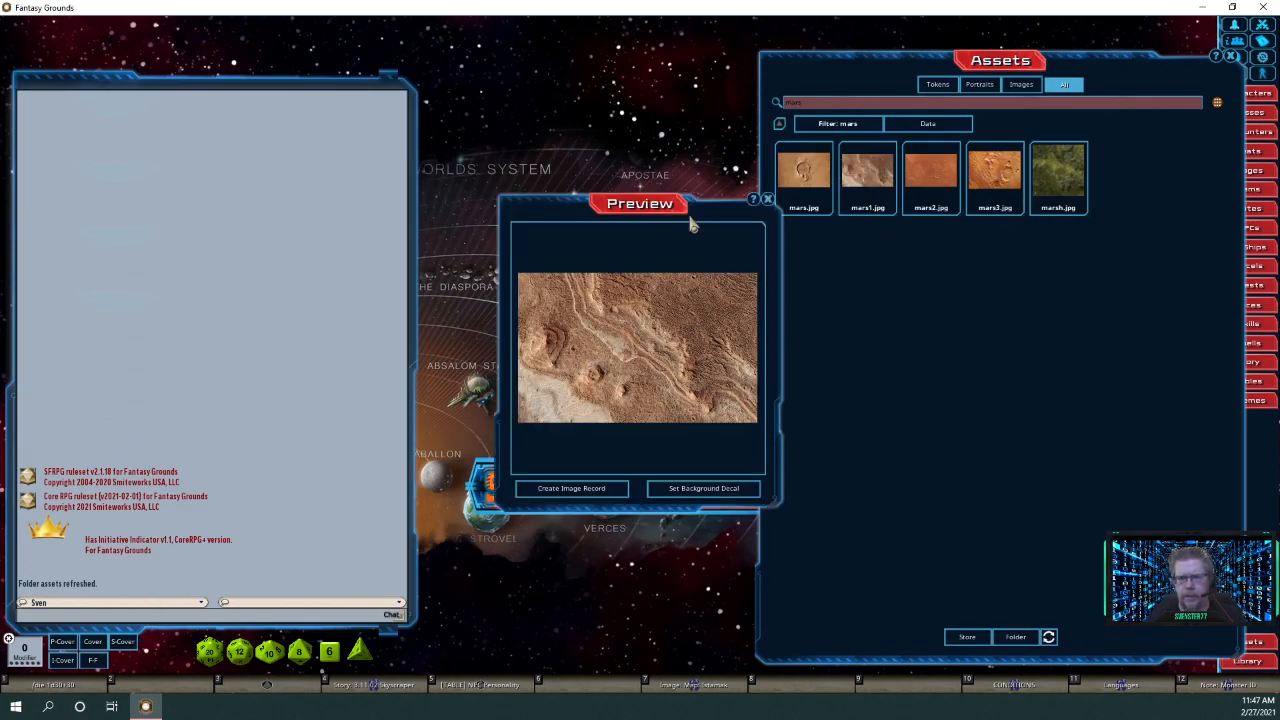
drag(693, 226, 280, 86)
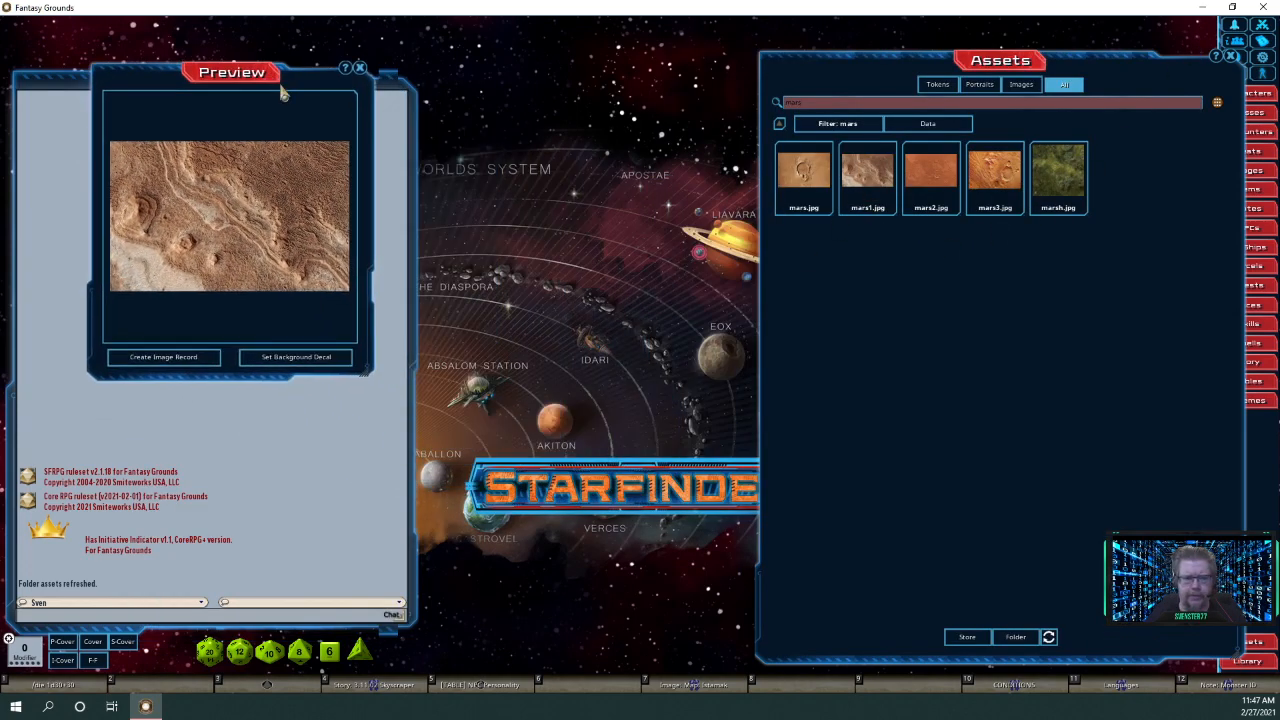
click(205, 360)
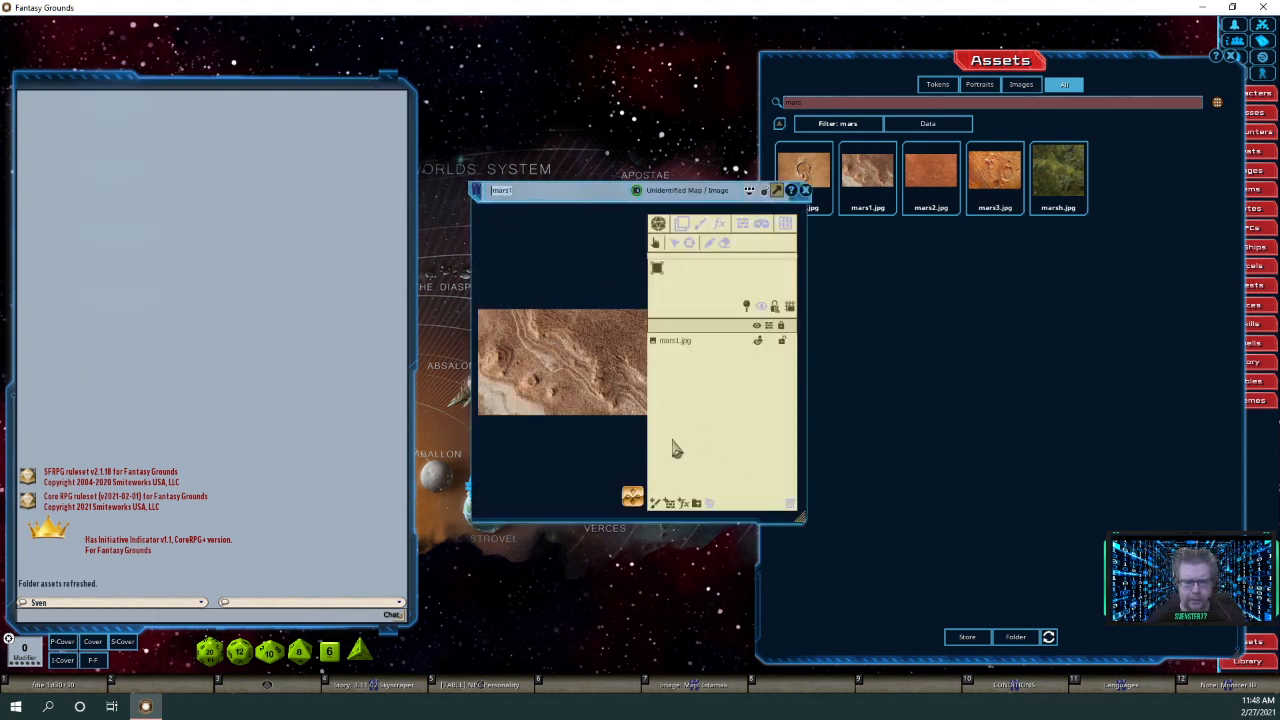
drag(629, 429, 1095, 562)
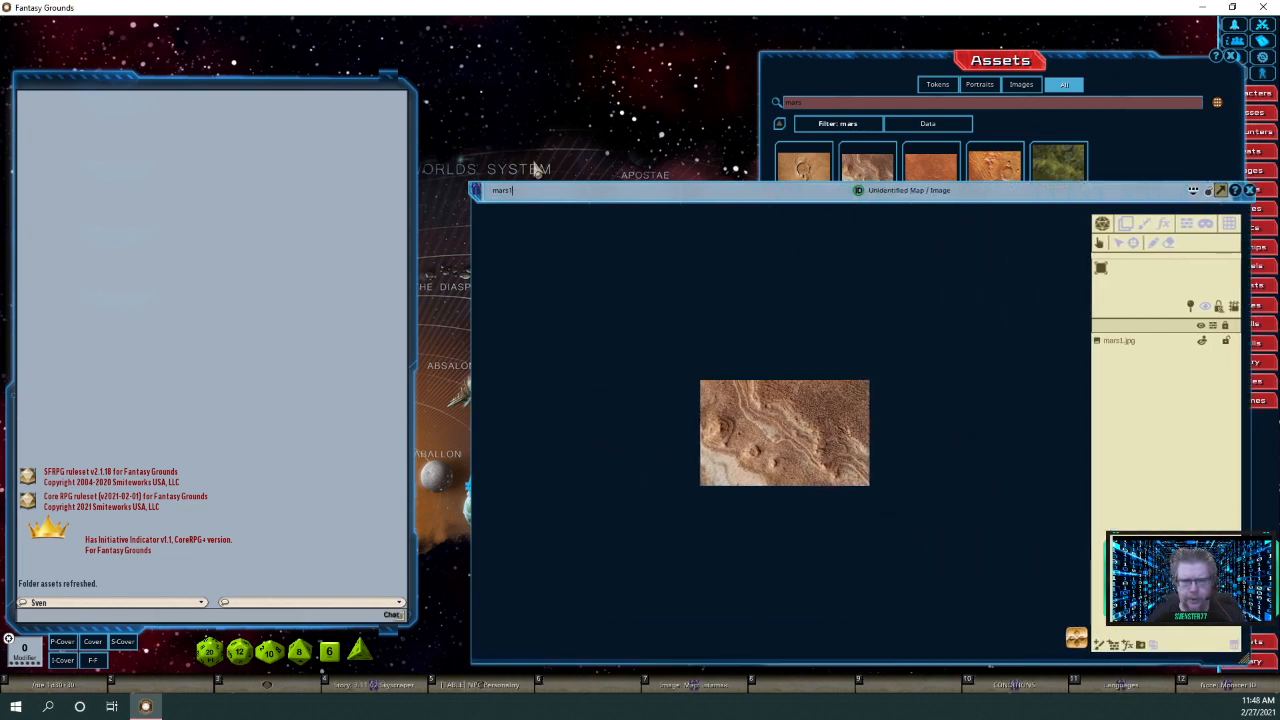
drag(514, 206, 128, 55)
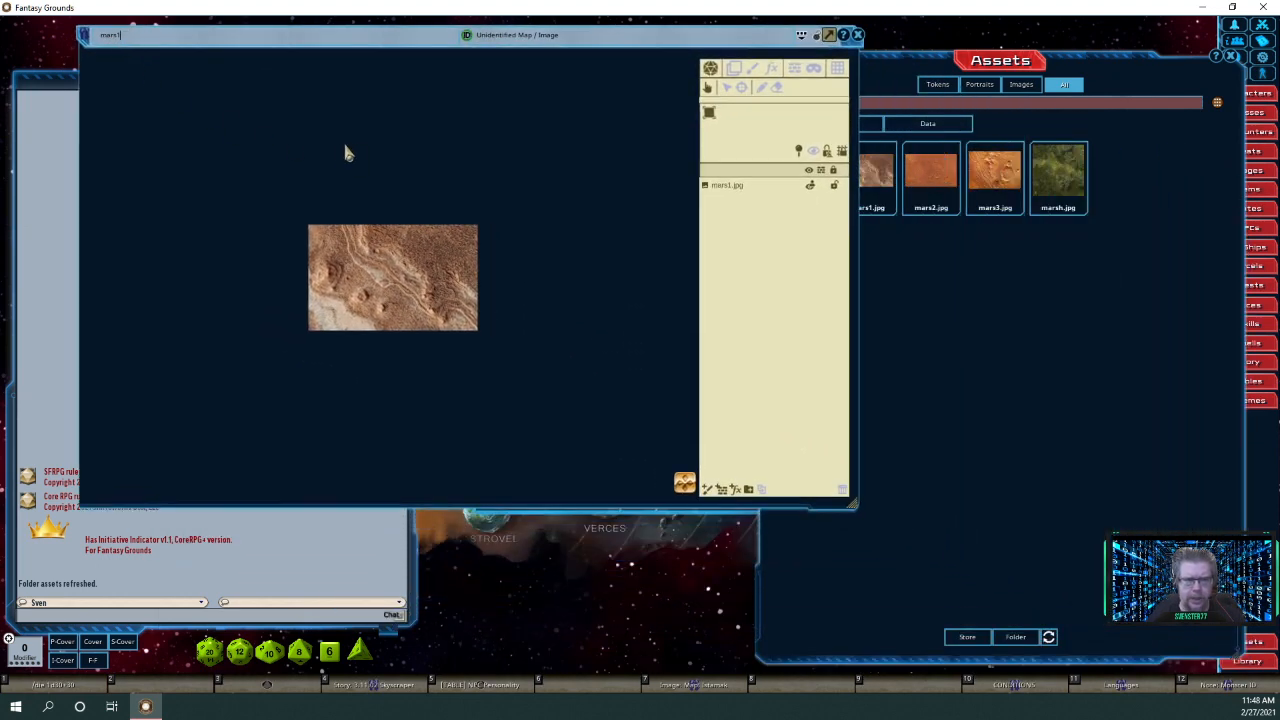
drag(355, 152, 682, 304)
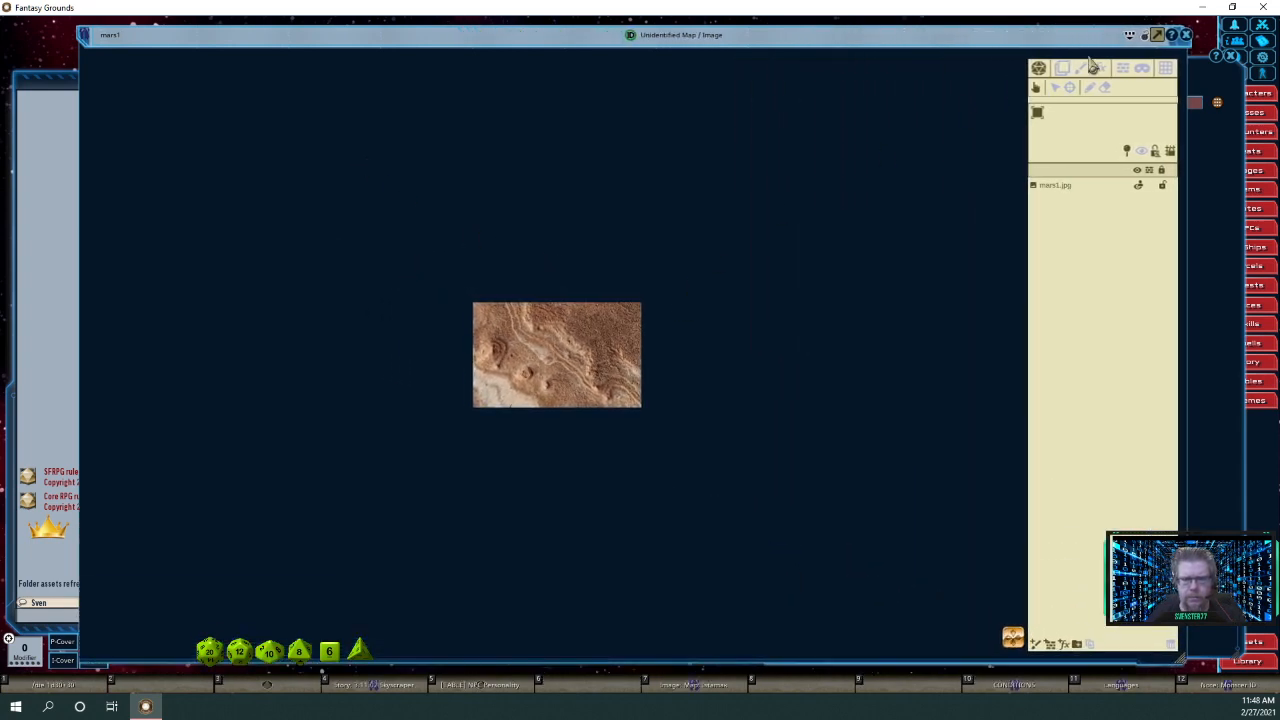
Show the mars1 map's extra view controls, fit the image to its window and inspect the terrain up close.
click(1129, 36)
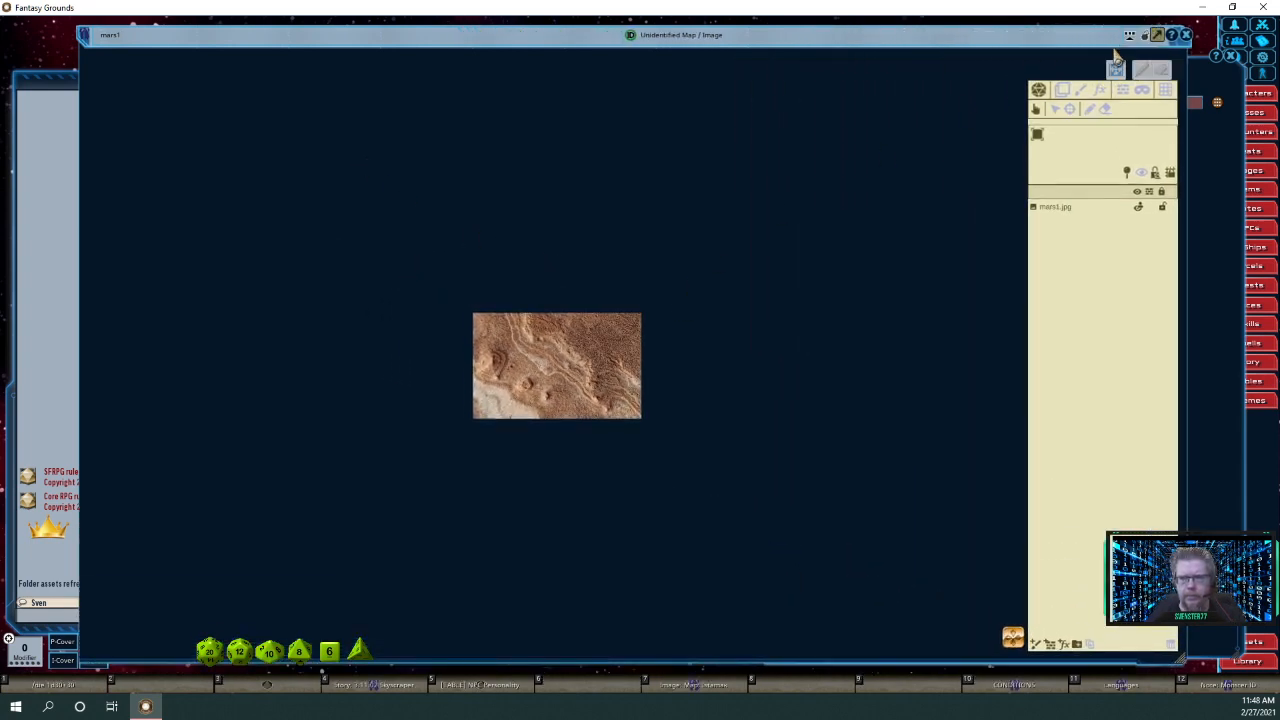
click(1118, 76)
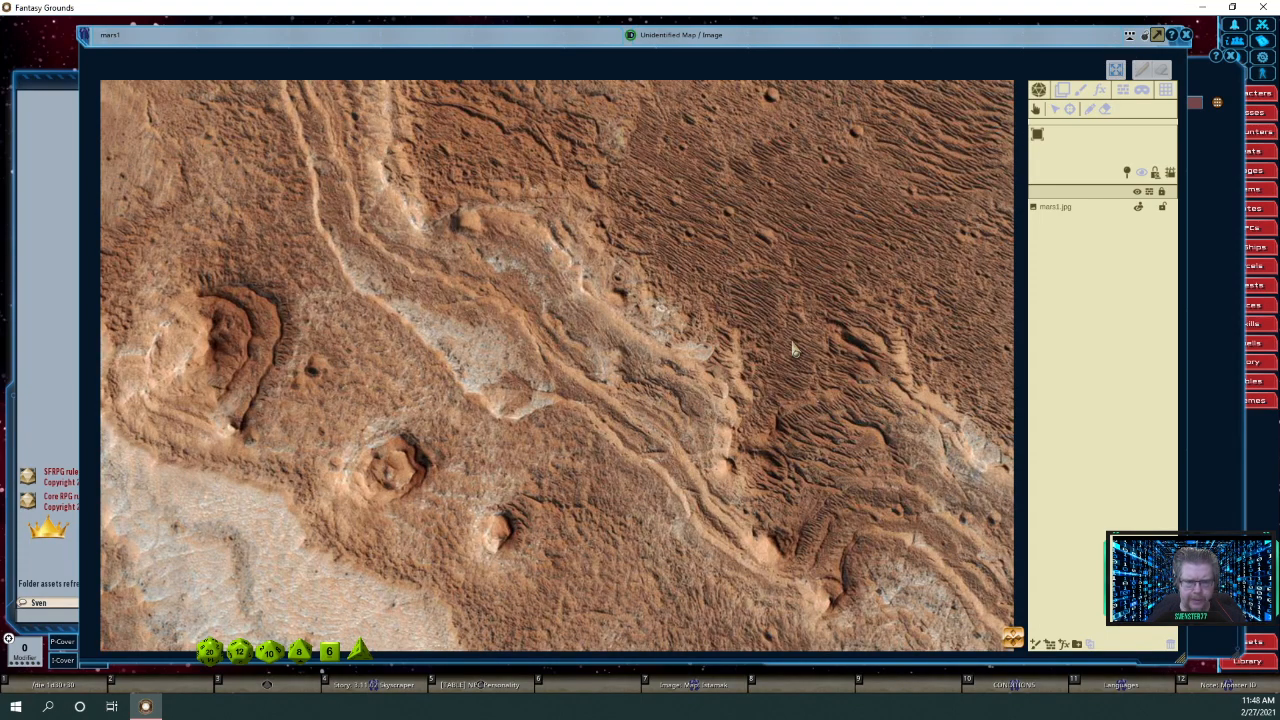
scroll(790, 346, up, 2)
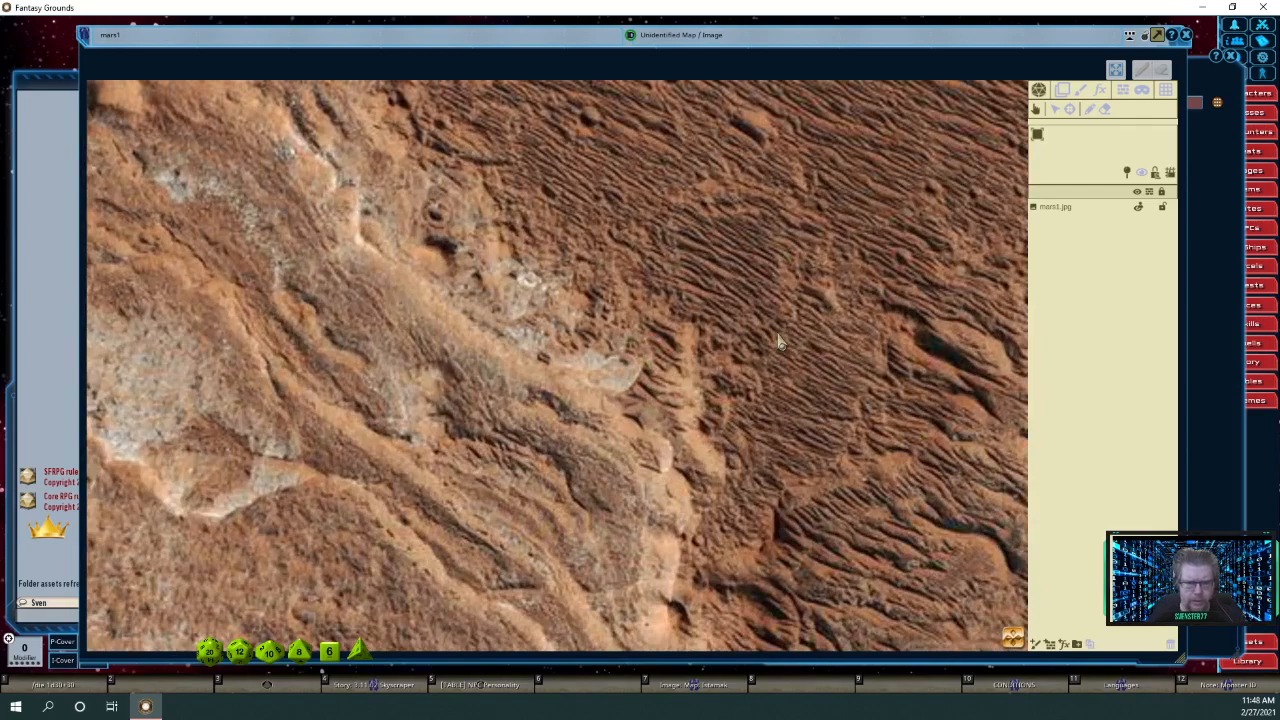
scroll(780, 342, up, 3)
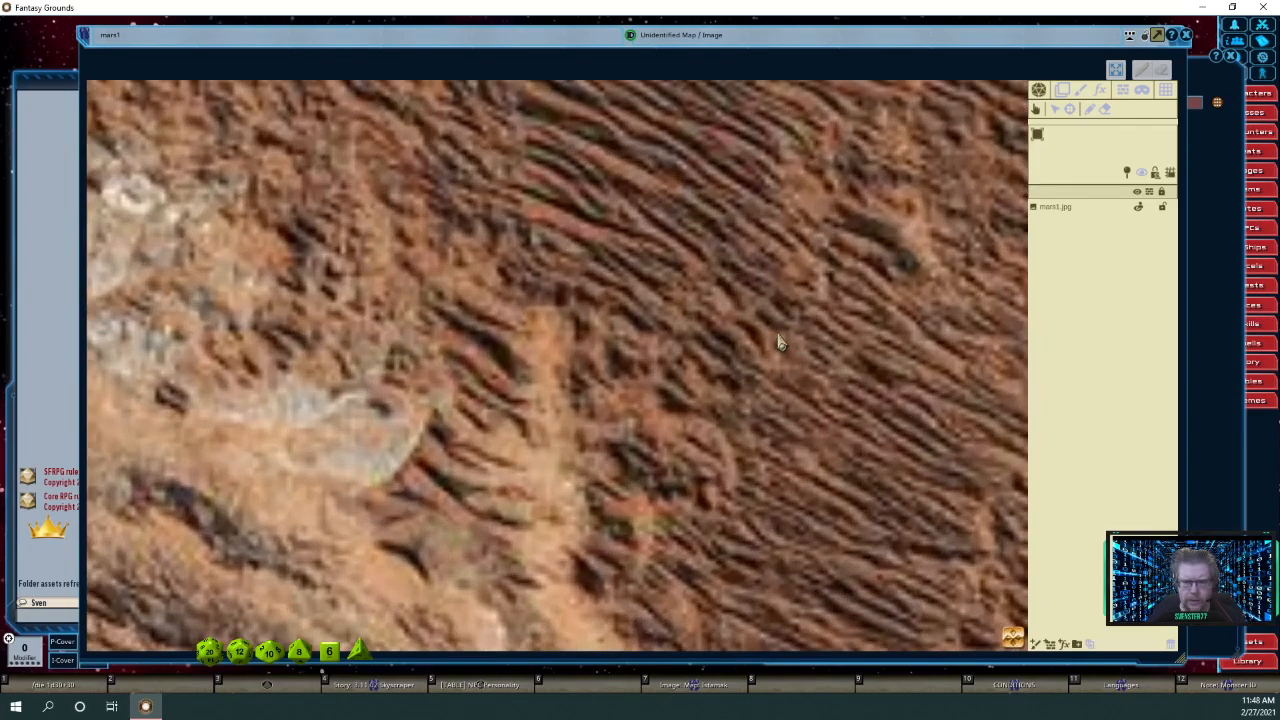
scroll(780, 342, down, 5)
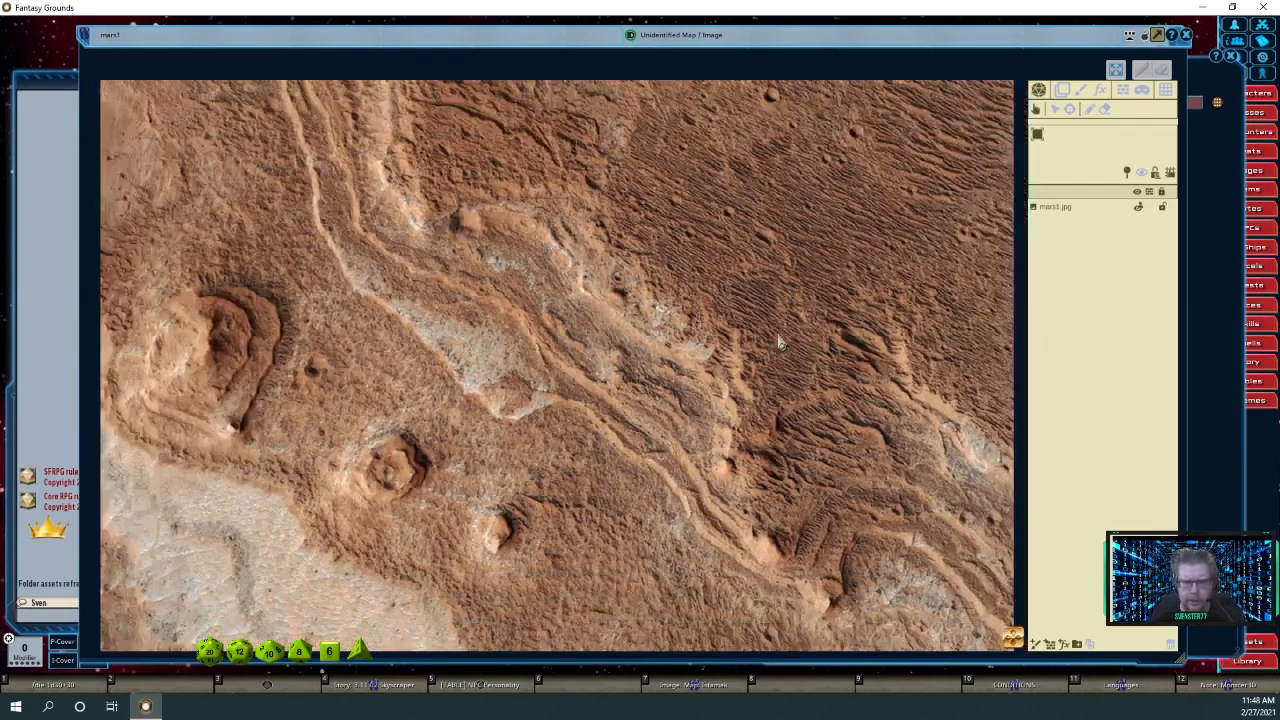
scroll(780, 342, down, 1)
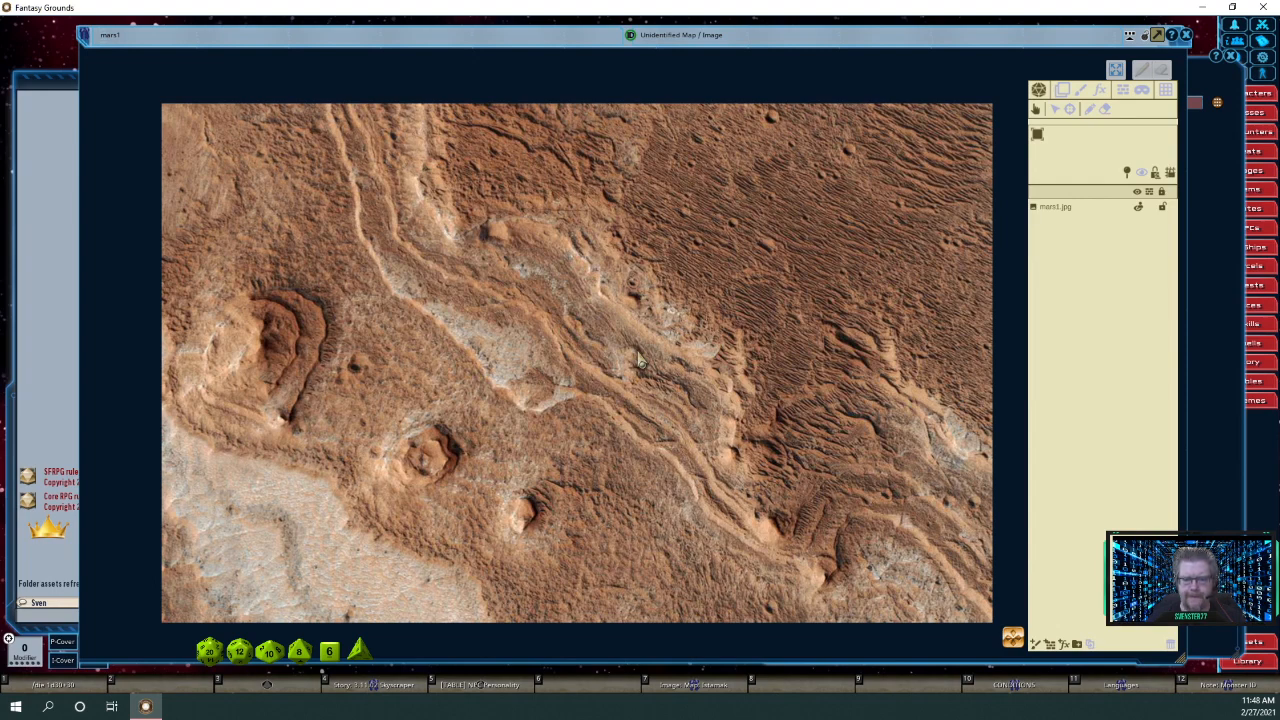
Set the mars1 map's unidentified name to "Akiton three", lock the record and close it.
click(728, 42)
text(Action three)
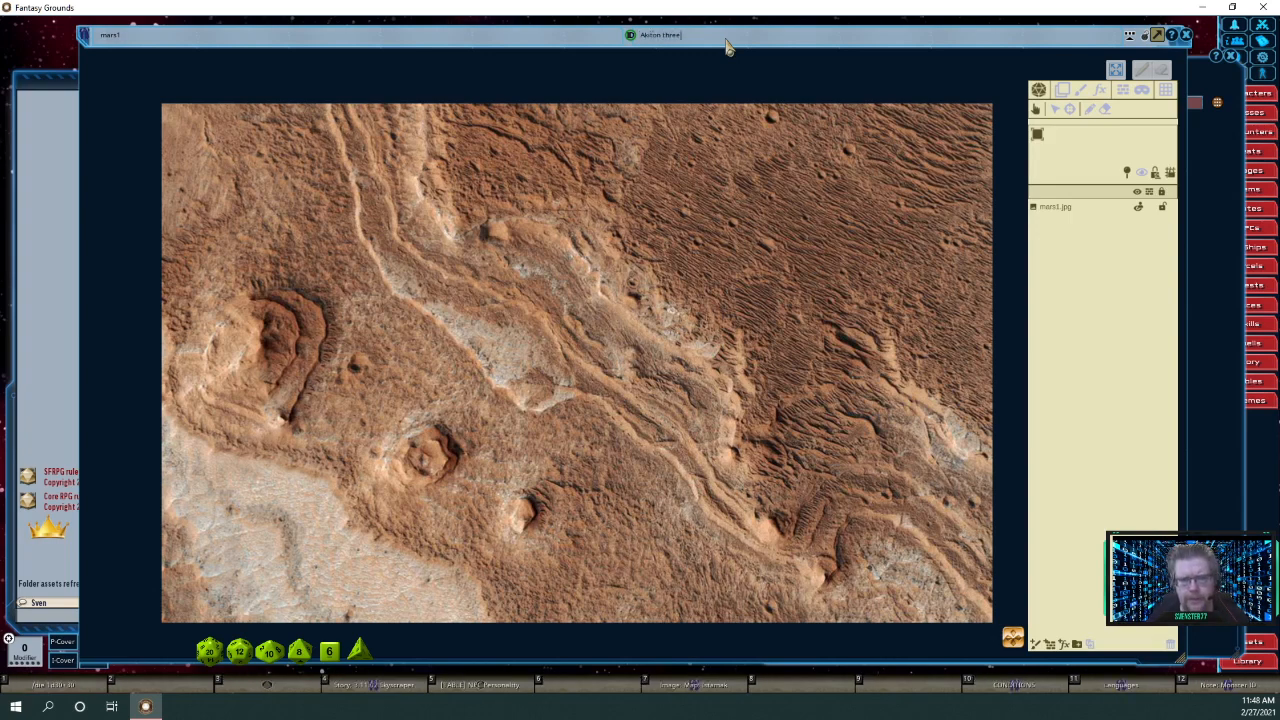
click(1157, 35)
drag(921, 52, 874, 292)
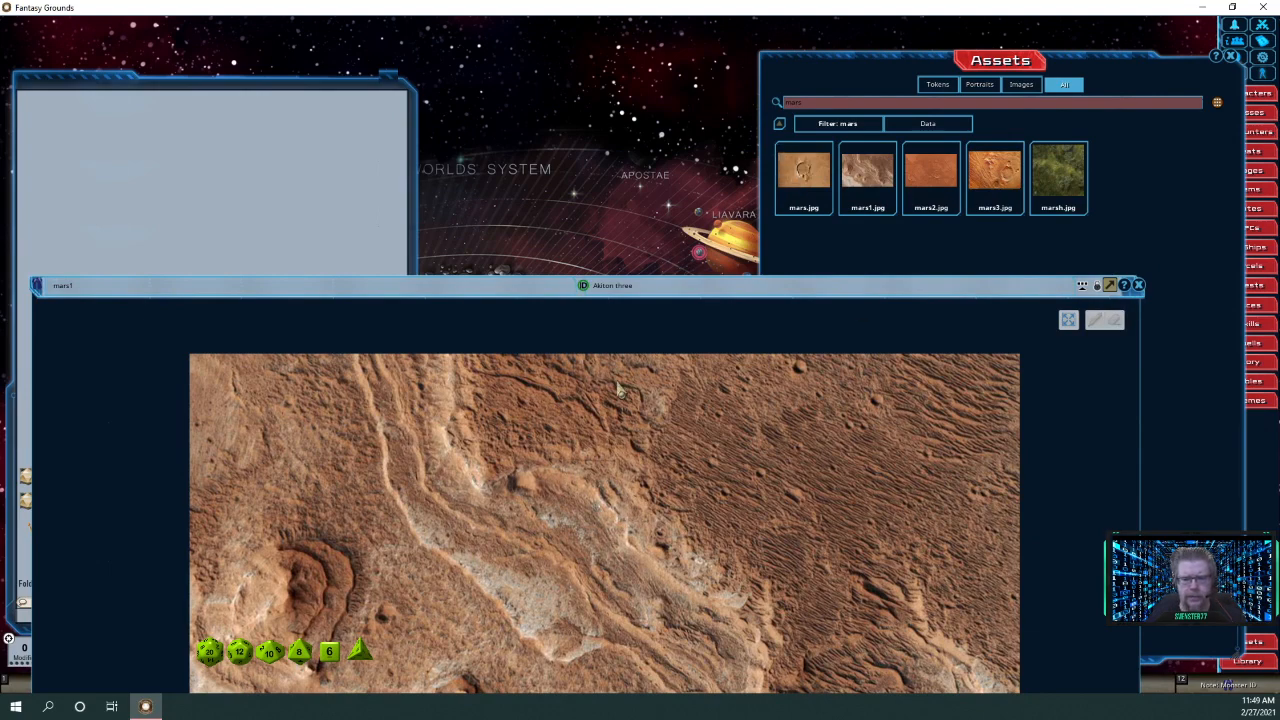
drag(665, 310, 643, 51)
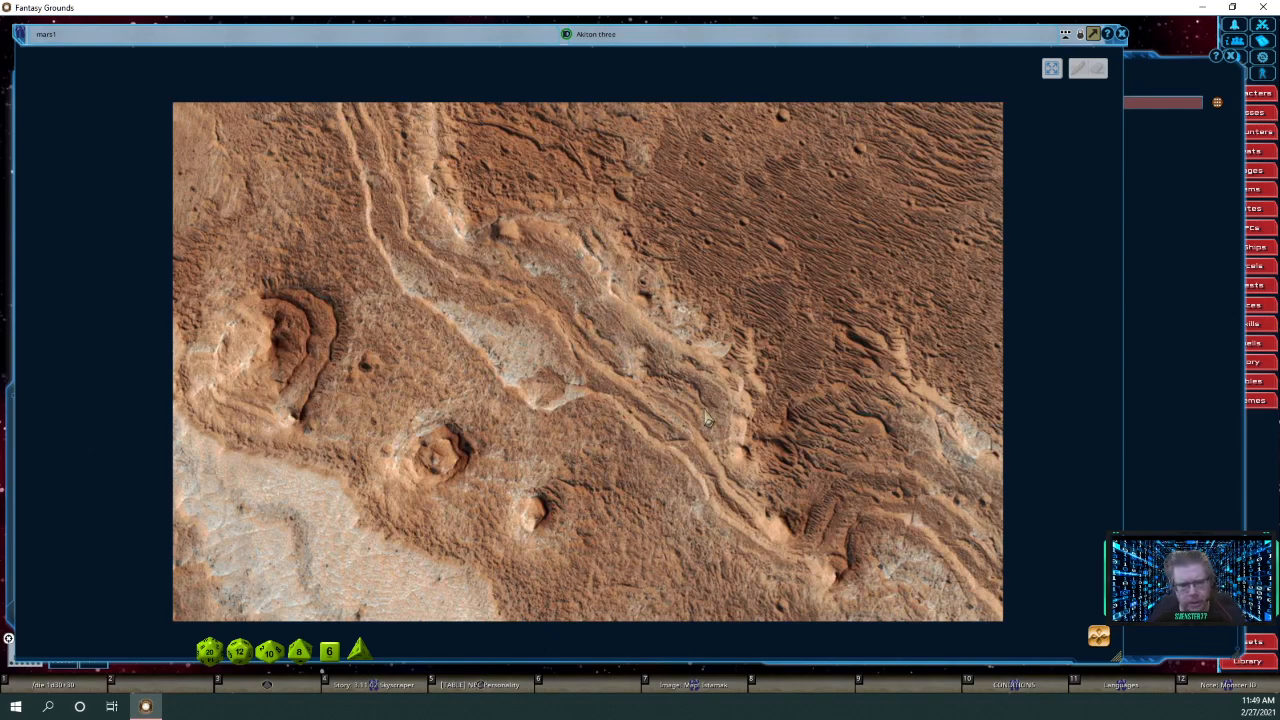
click(1122, 35)
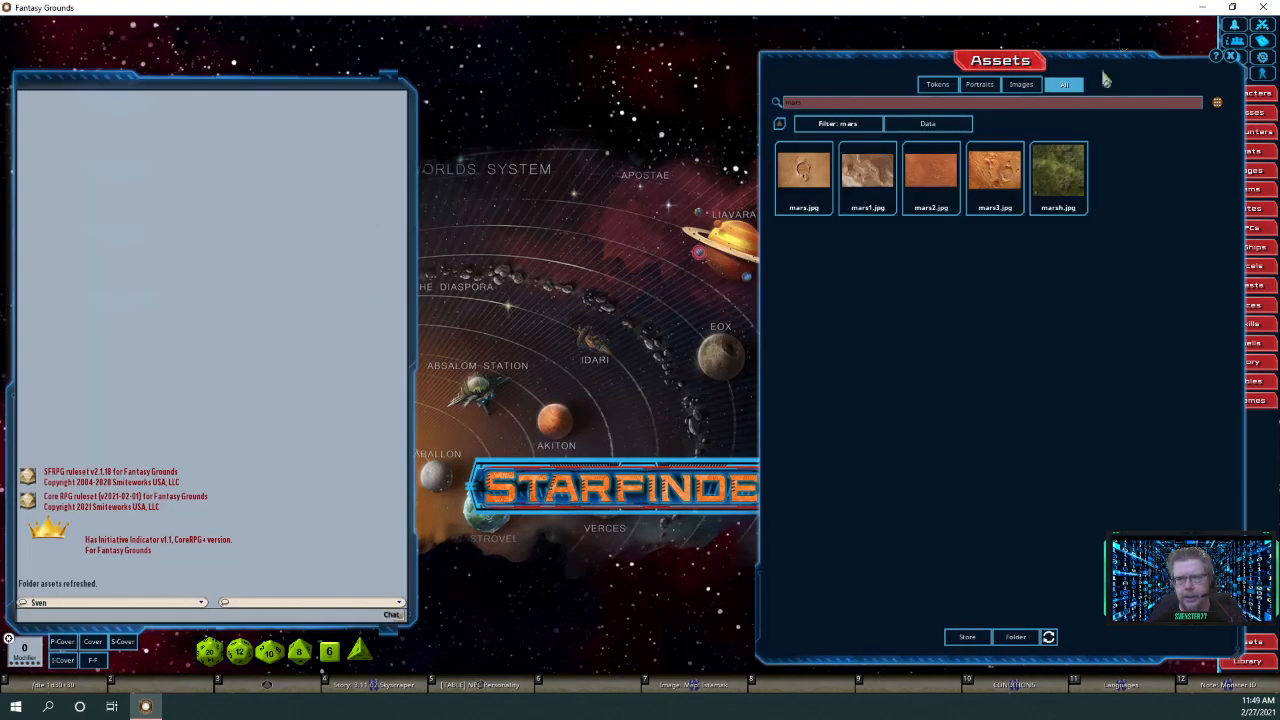
Close the Assets window and search the campaign's image records for "akiton" and for "mars".
click(1233, 64)
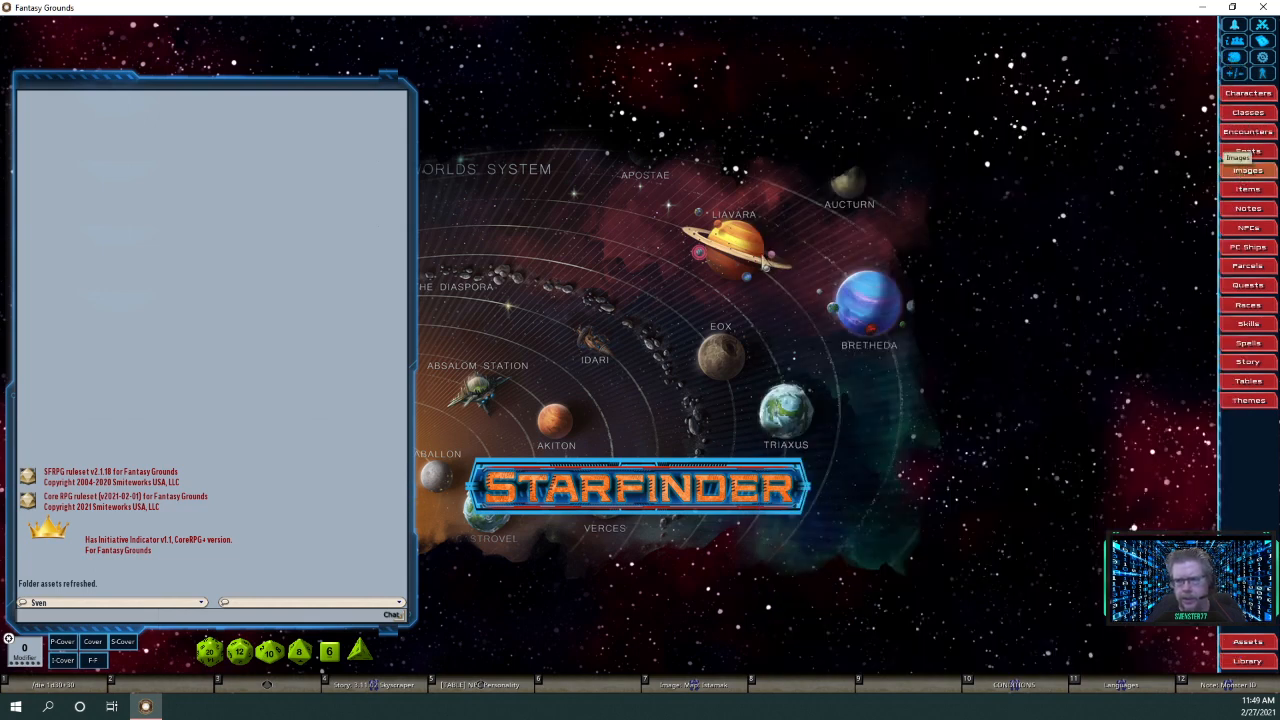
click(1247, 170)
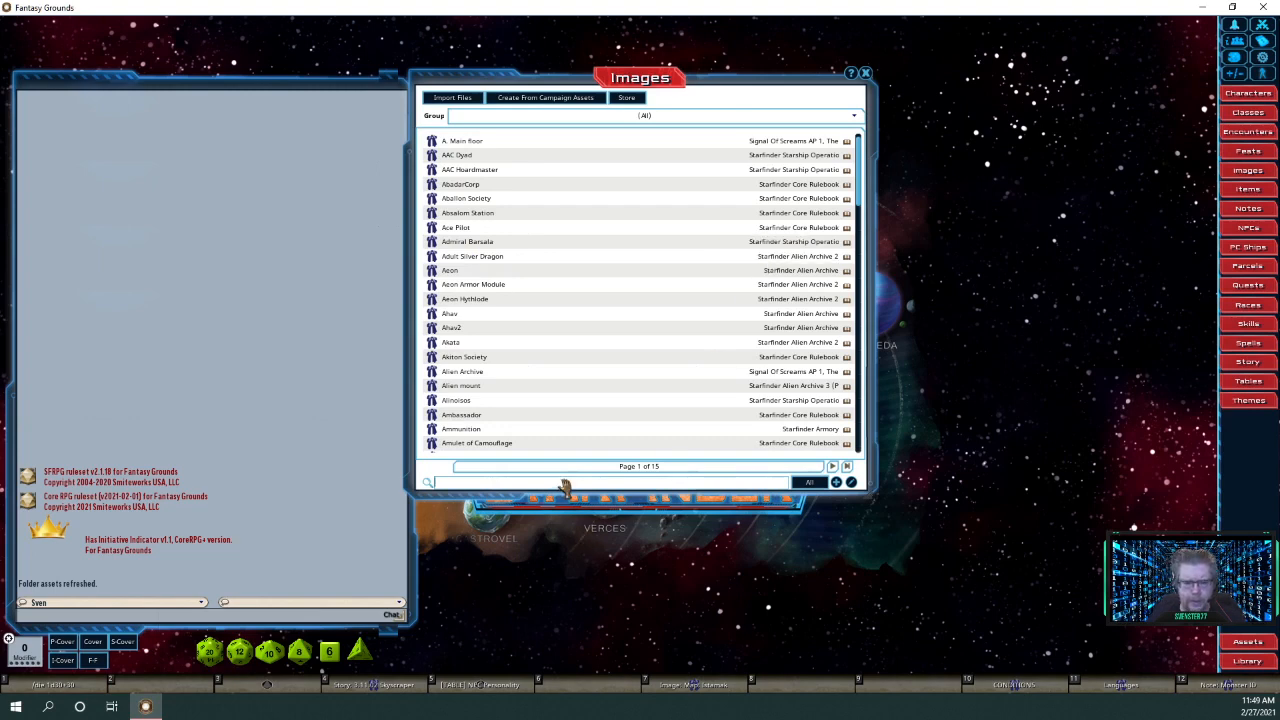
text(ak)
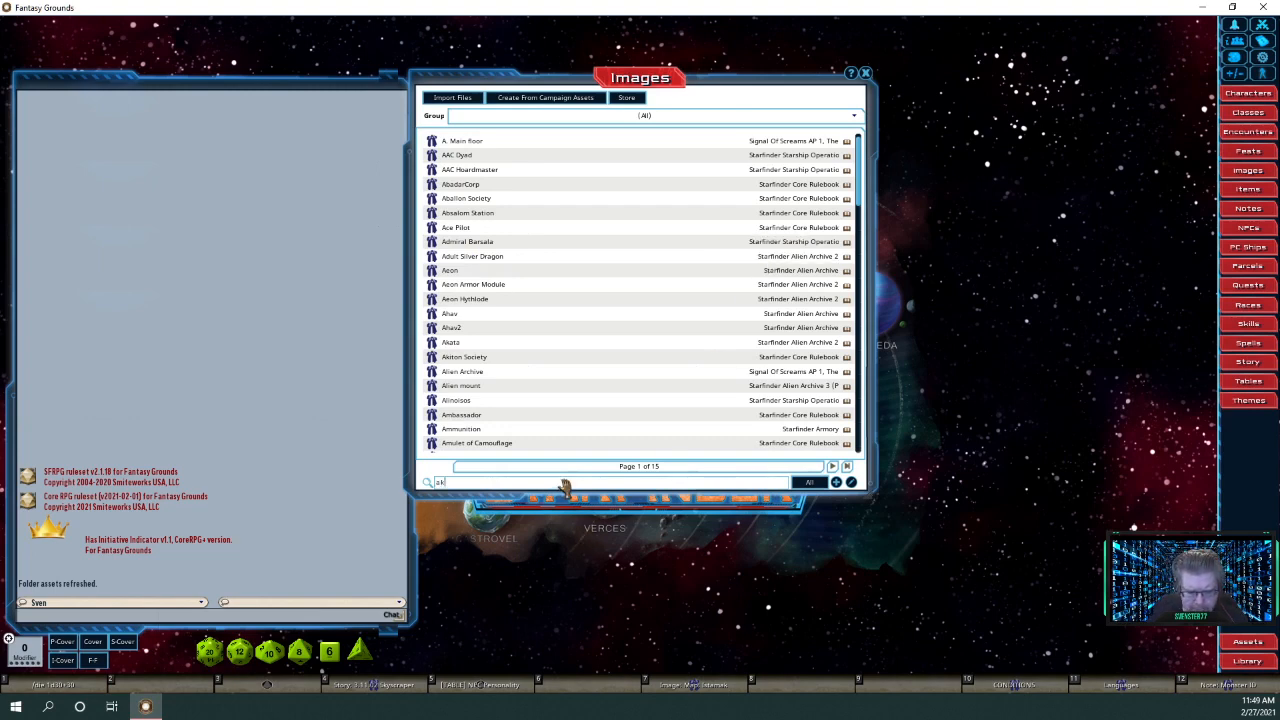
text(iton)
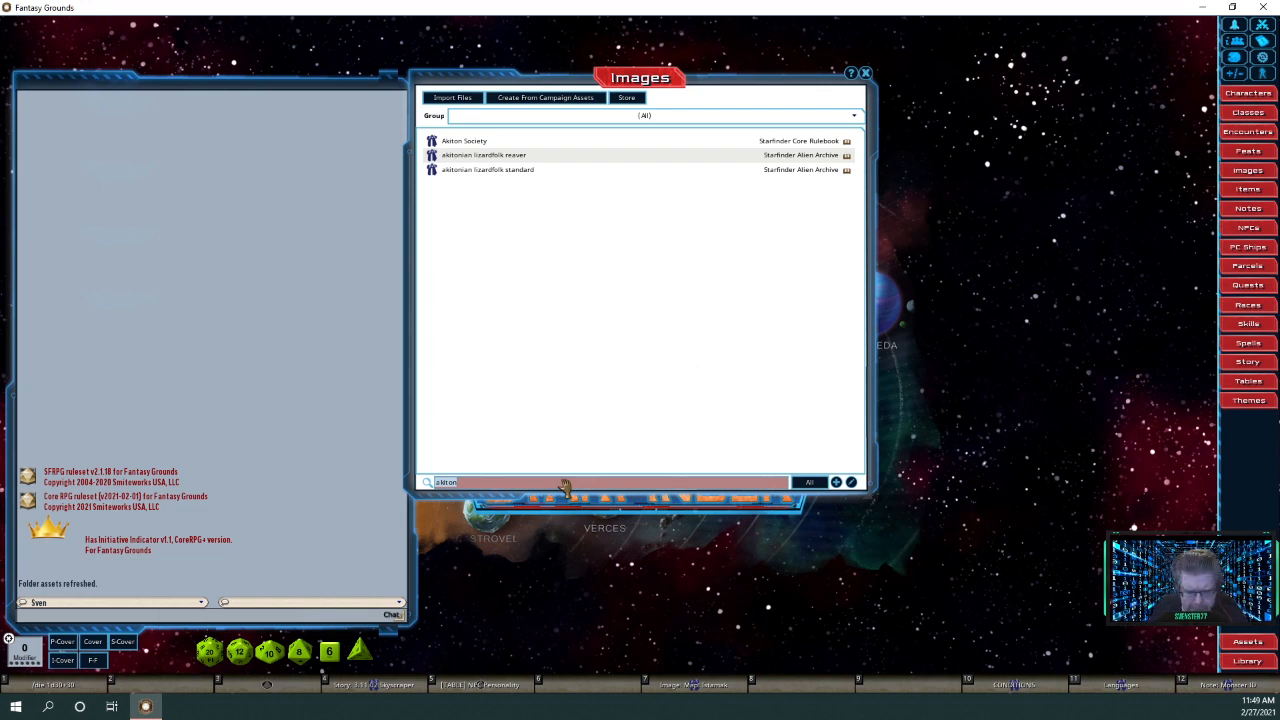
text(mps)
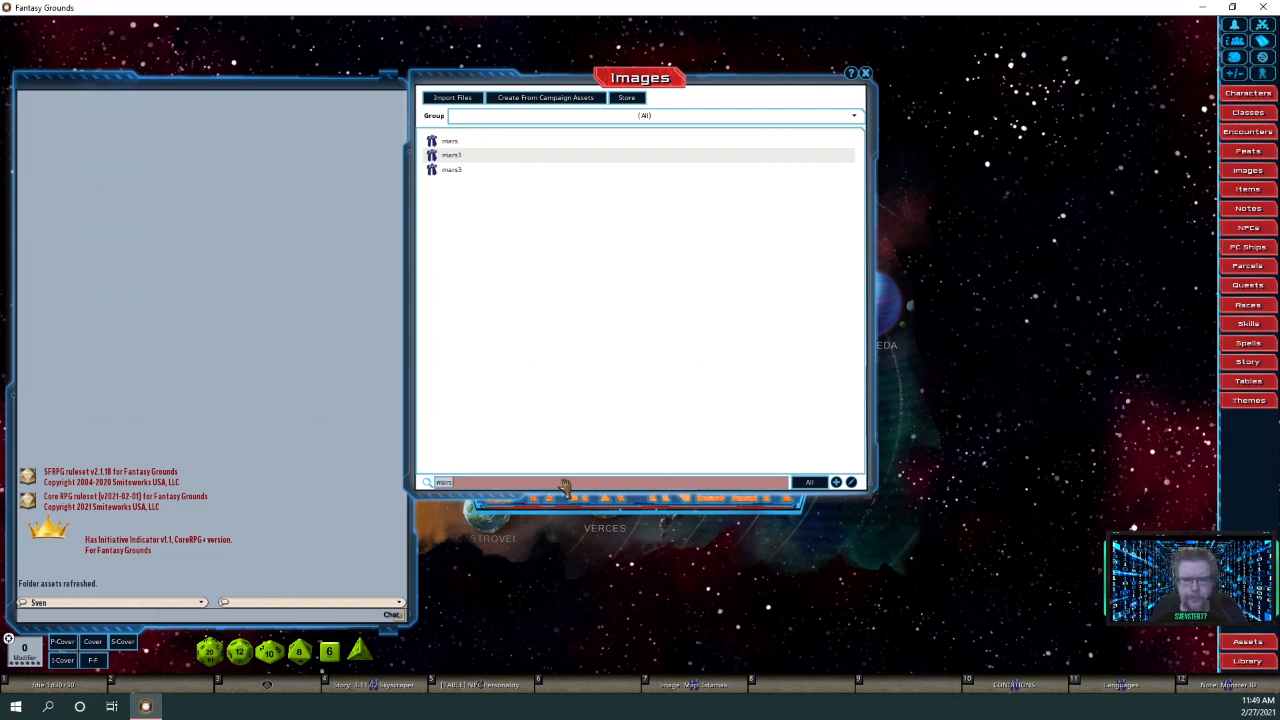
Open the mars map from the image list, close the list, review the map and close it.
click(432, 145)
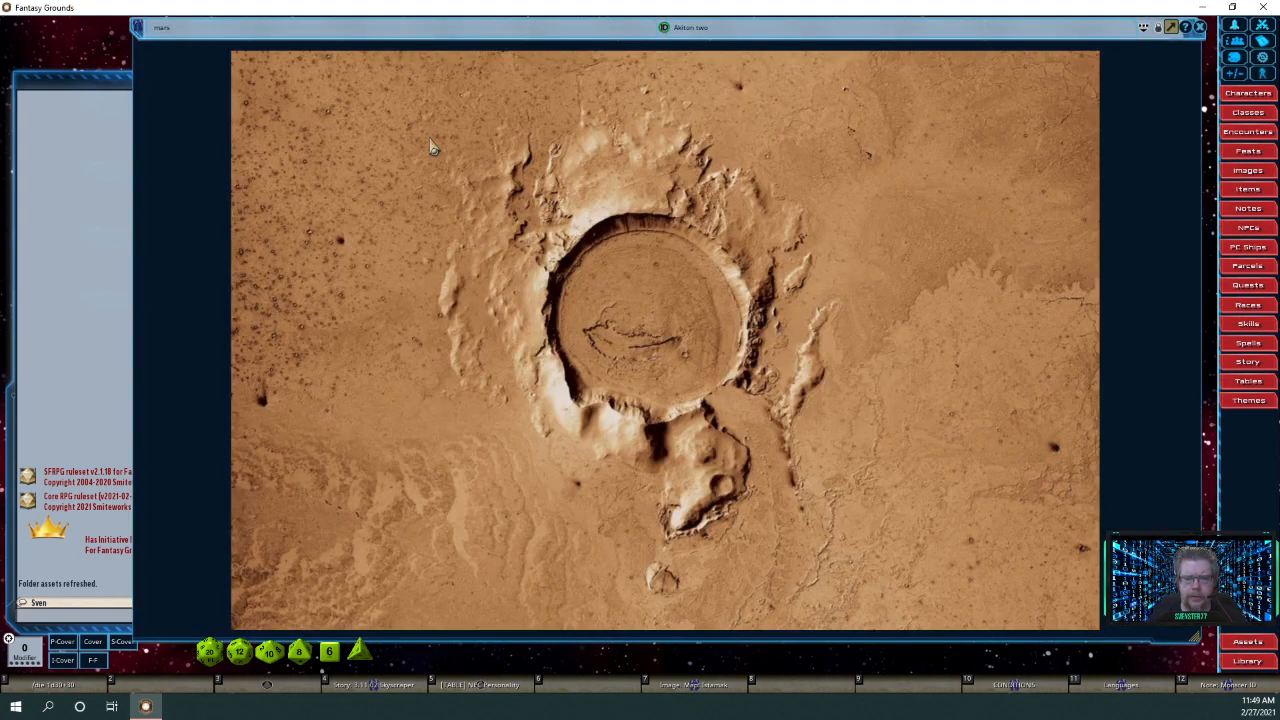
drag(866, 38, 872, 232)
click(866, 75)
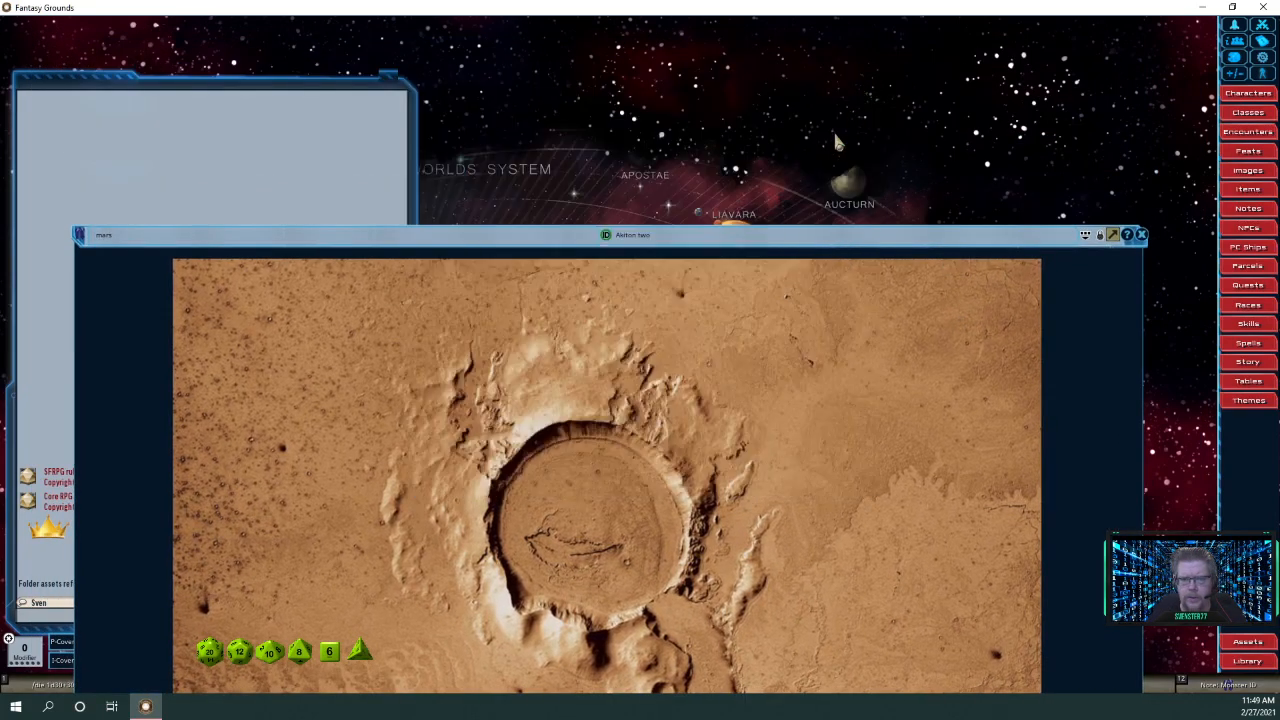
drag(708, 240, 740, 50)
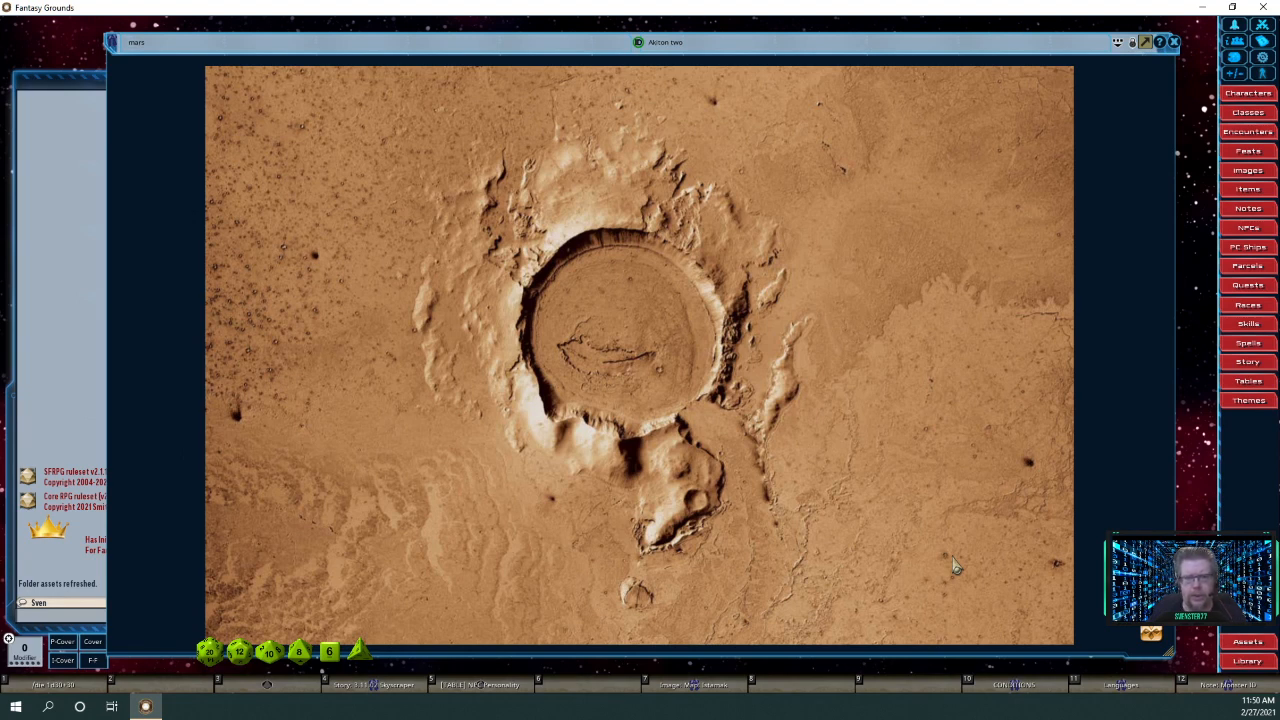
click(1173, 43)
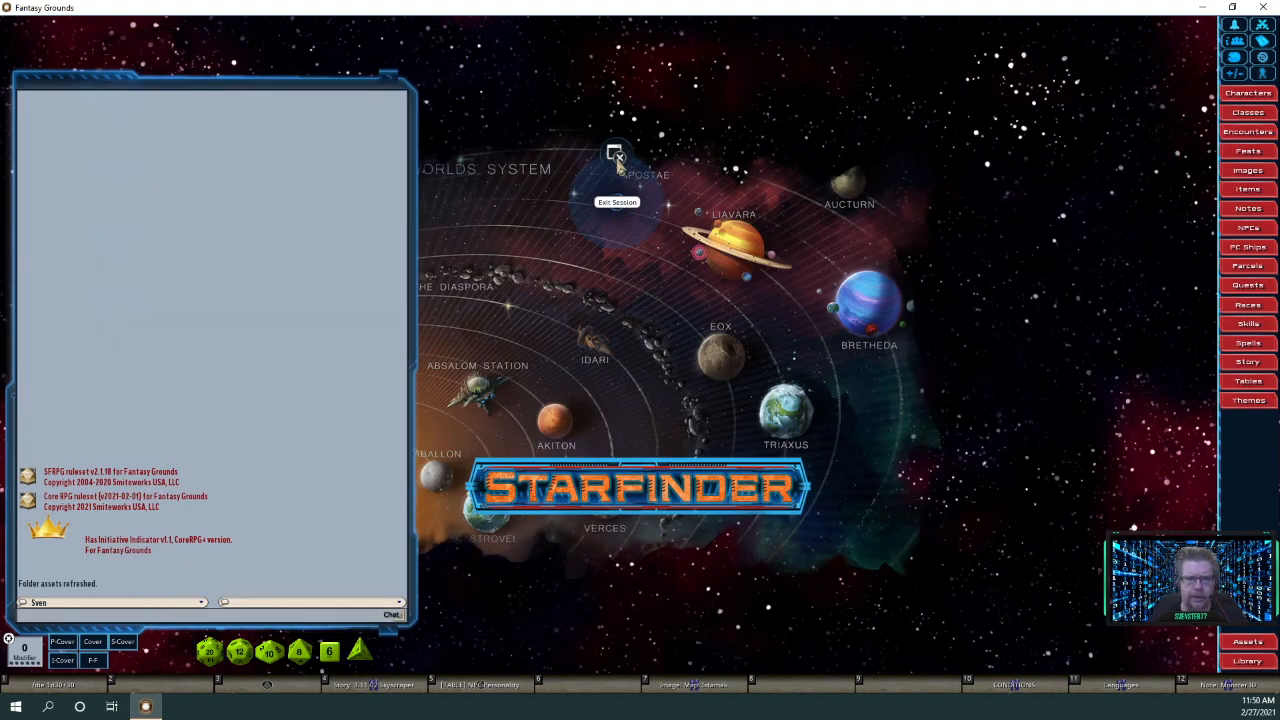
Exit the session to the launcher and select the Svenzone campaign for loading.
click(617, 160)
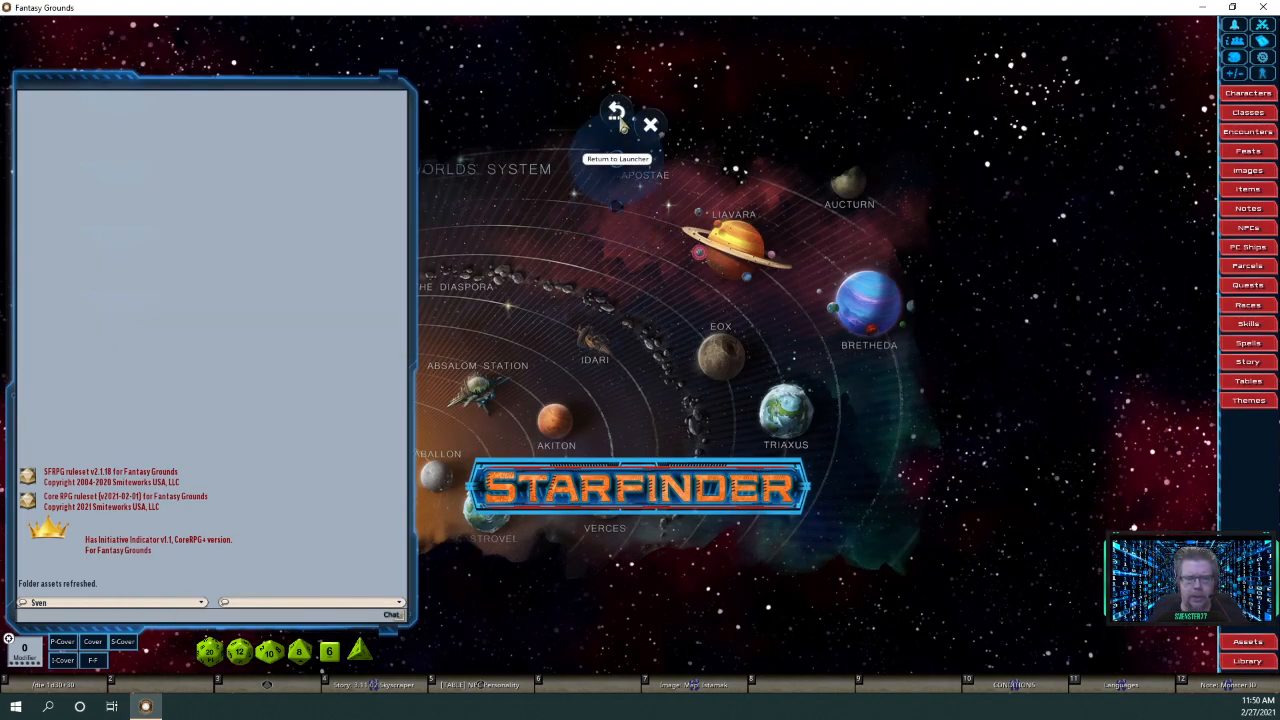
click(620, 117)
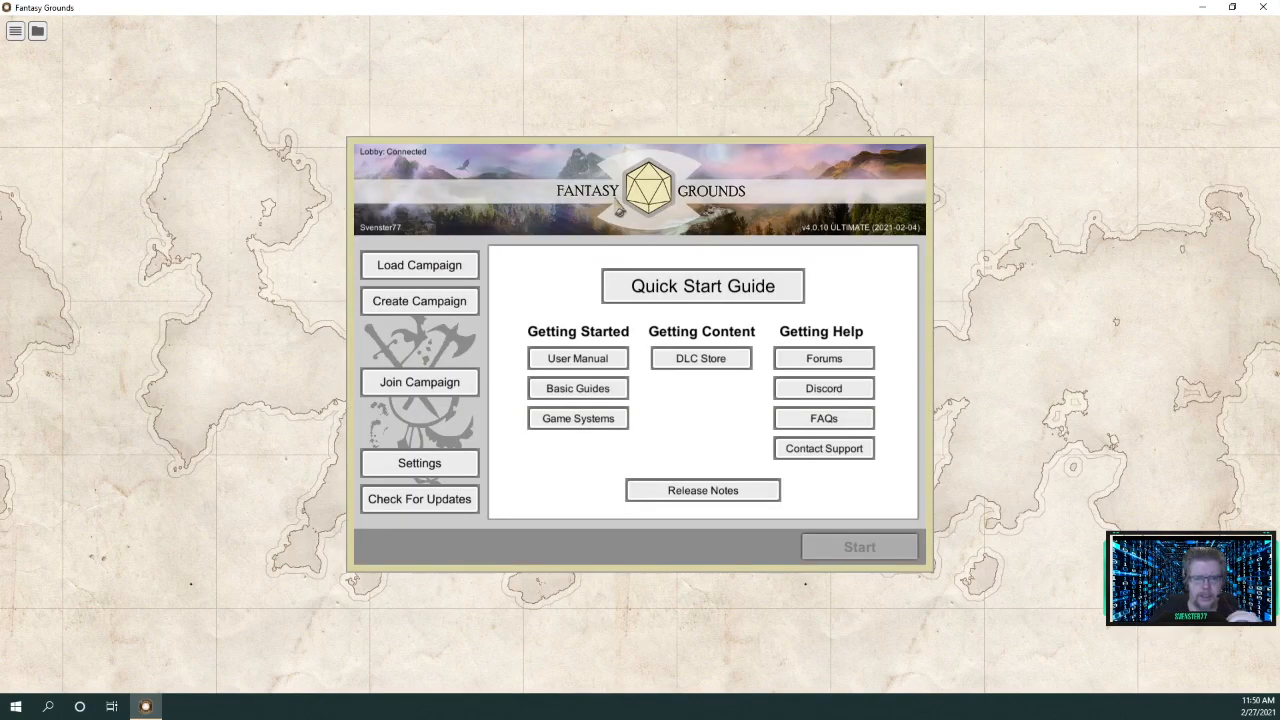
click(389, 263)
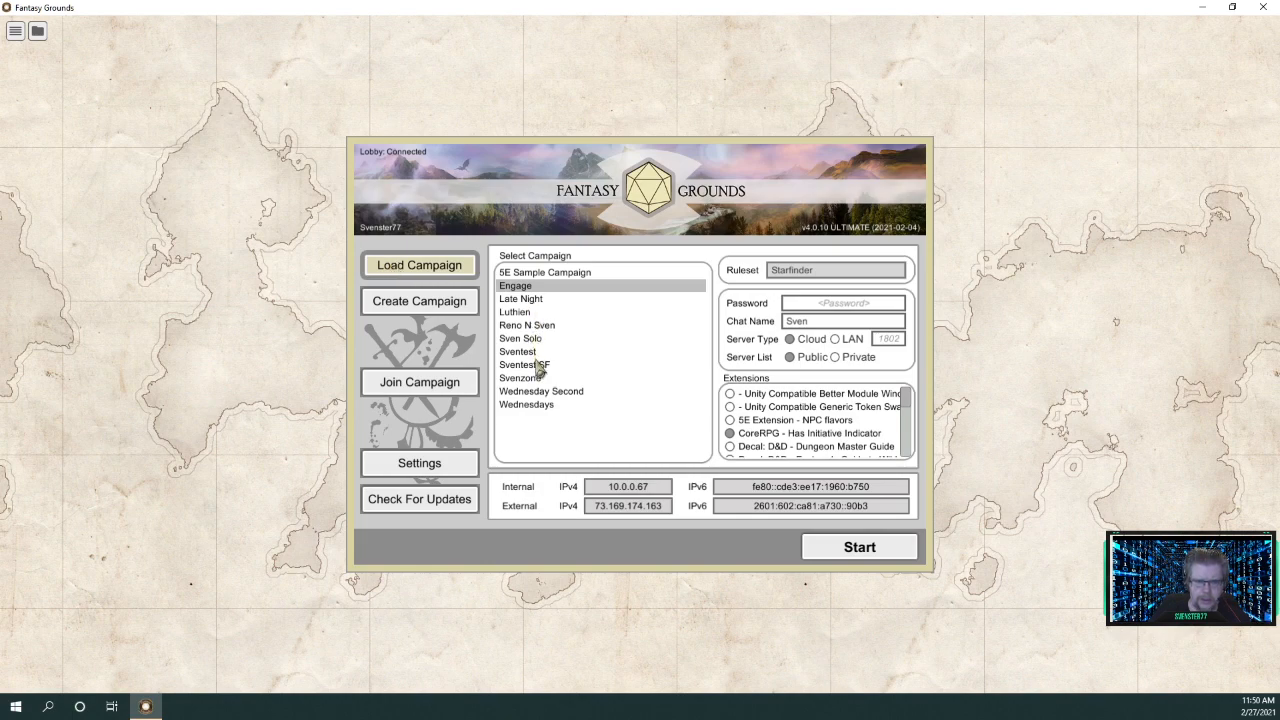
click(536, 378)
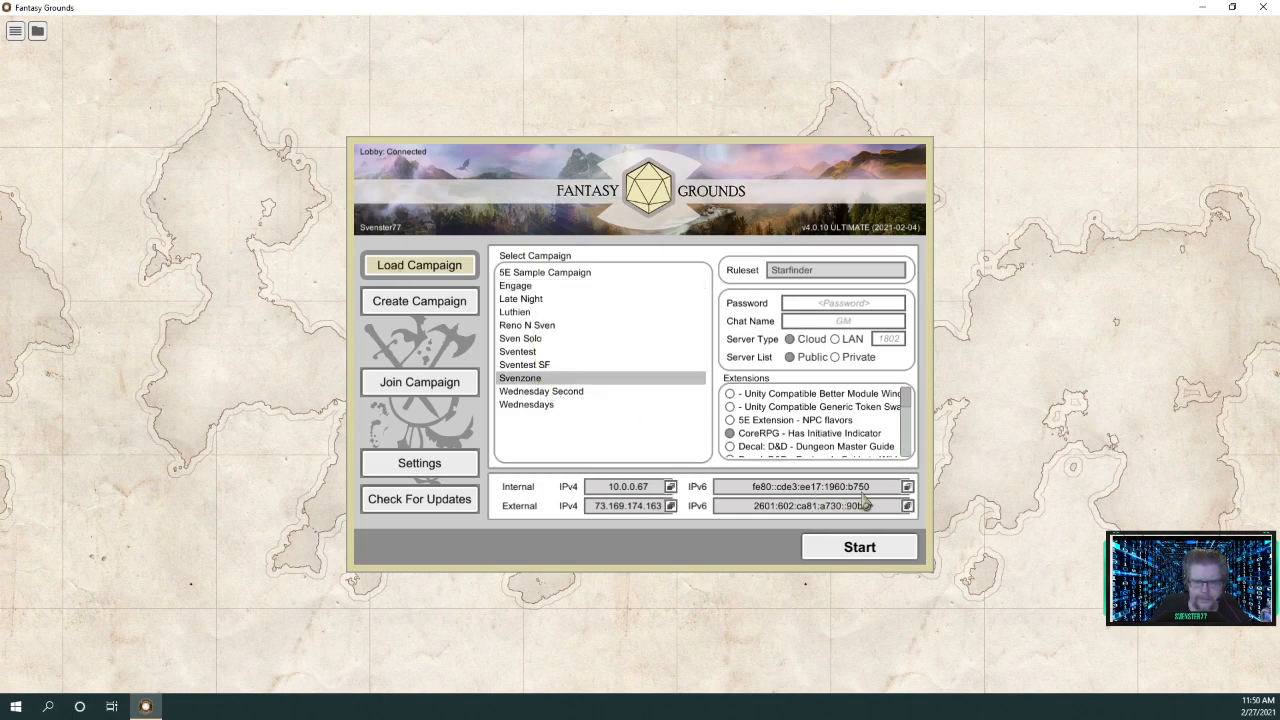
Disable the CoreRPG - Has Initiative Indicator extension for the Svenzone campaign and start it.
scroll(908, 416, down, 2)
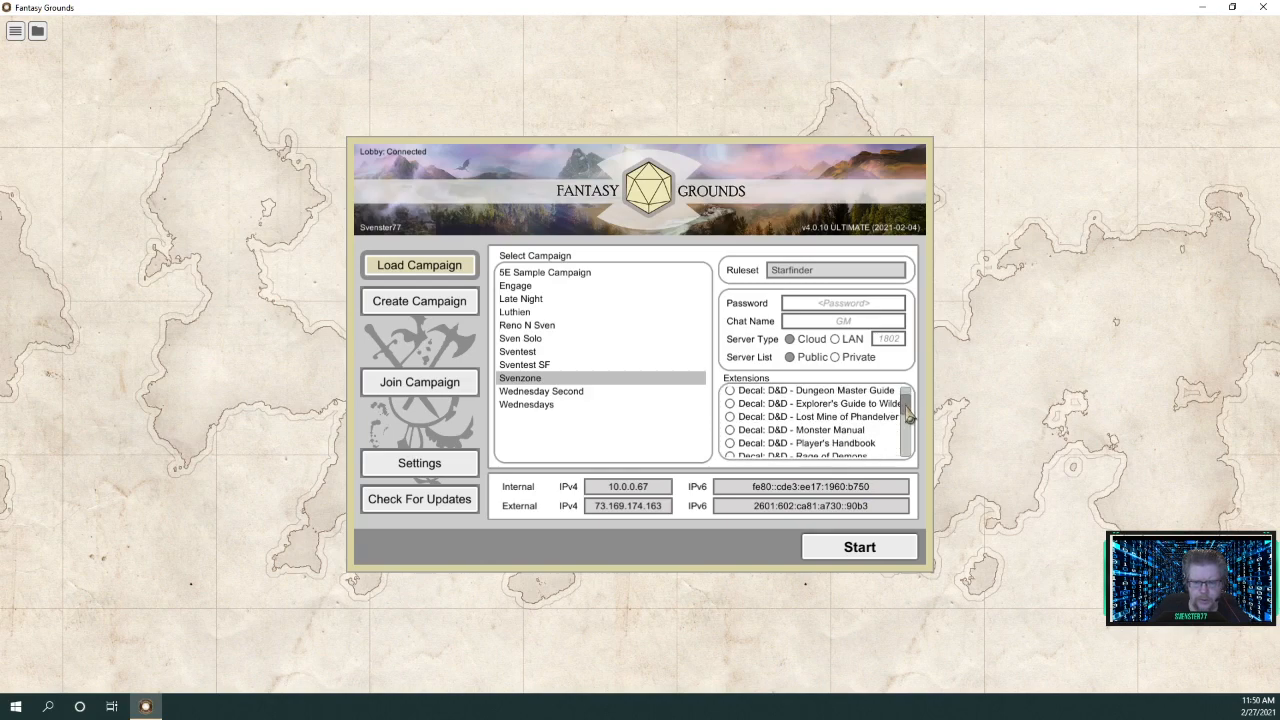
scroll(908, 416, up, 2)
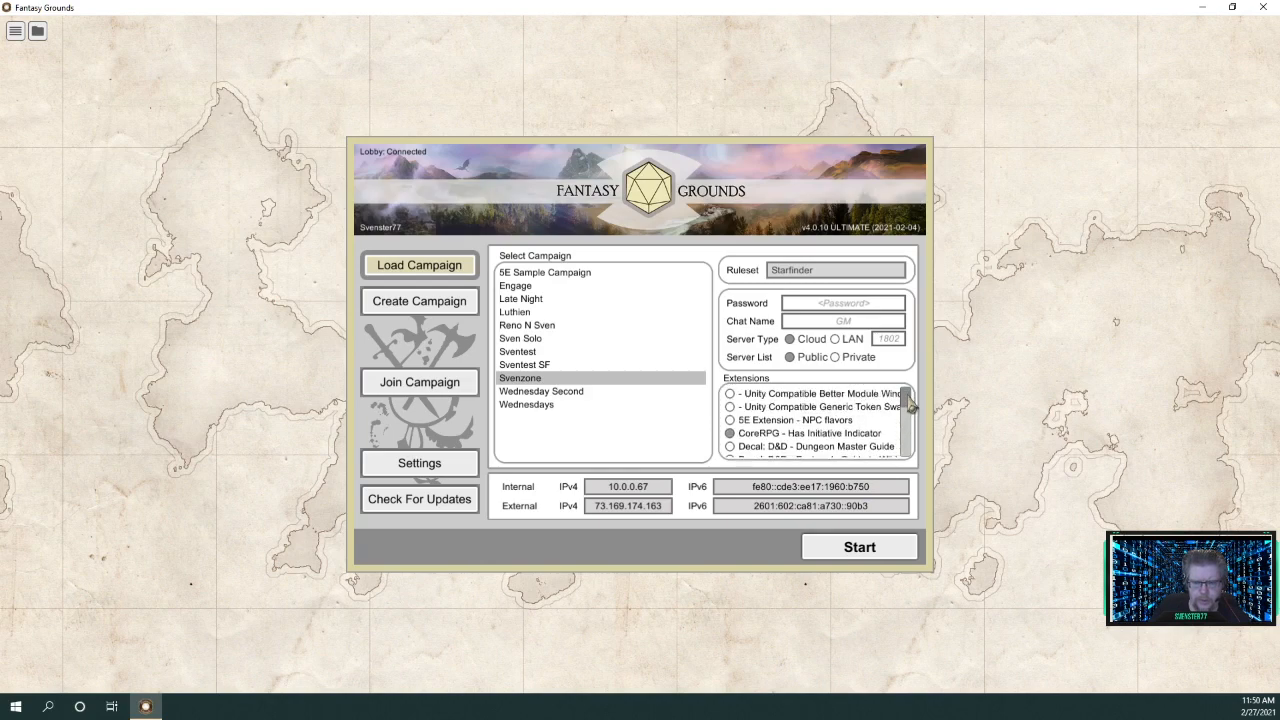
mouse_move(910, 400)
mouse_down()
mouse_move(921, 472)
mouse_move(922, 410)
mouse_up()
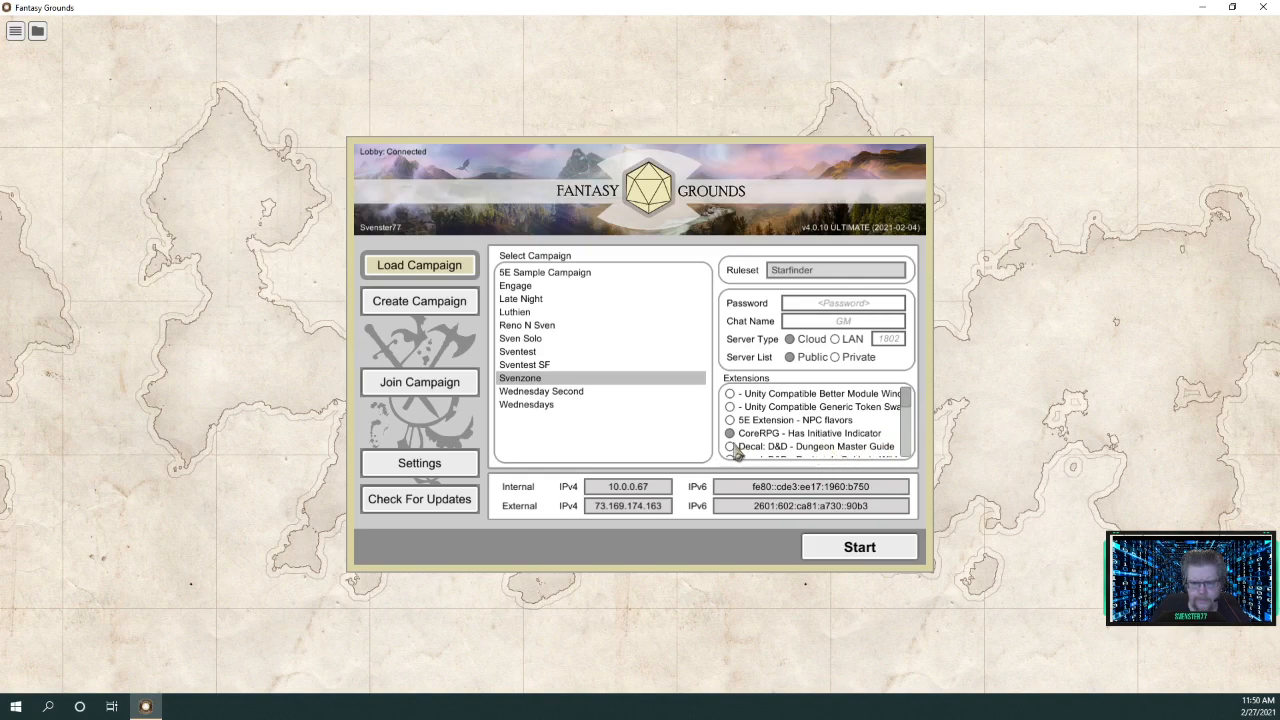
click(730, 433)
click(857, 555)
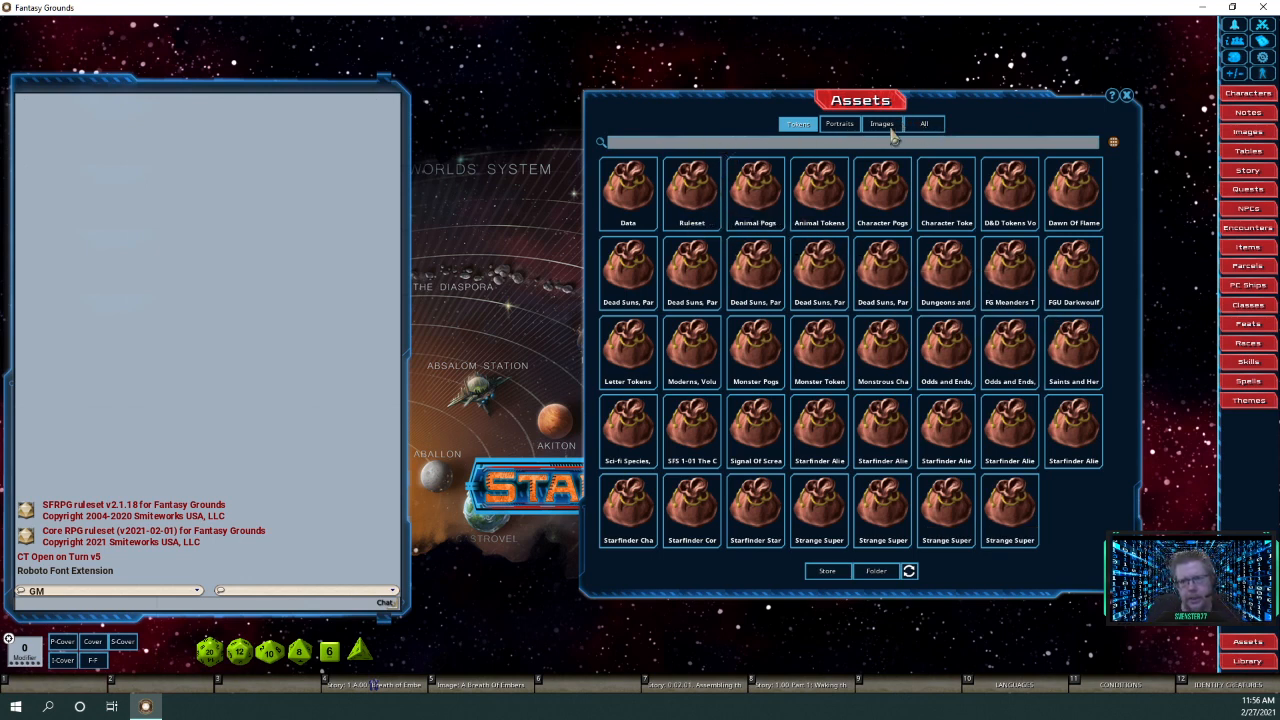
Show all asset types in the Assets window and filter them by "mars".
click(924, 124)
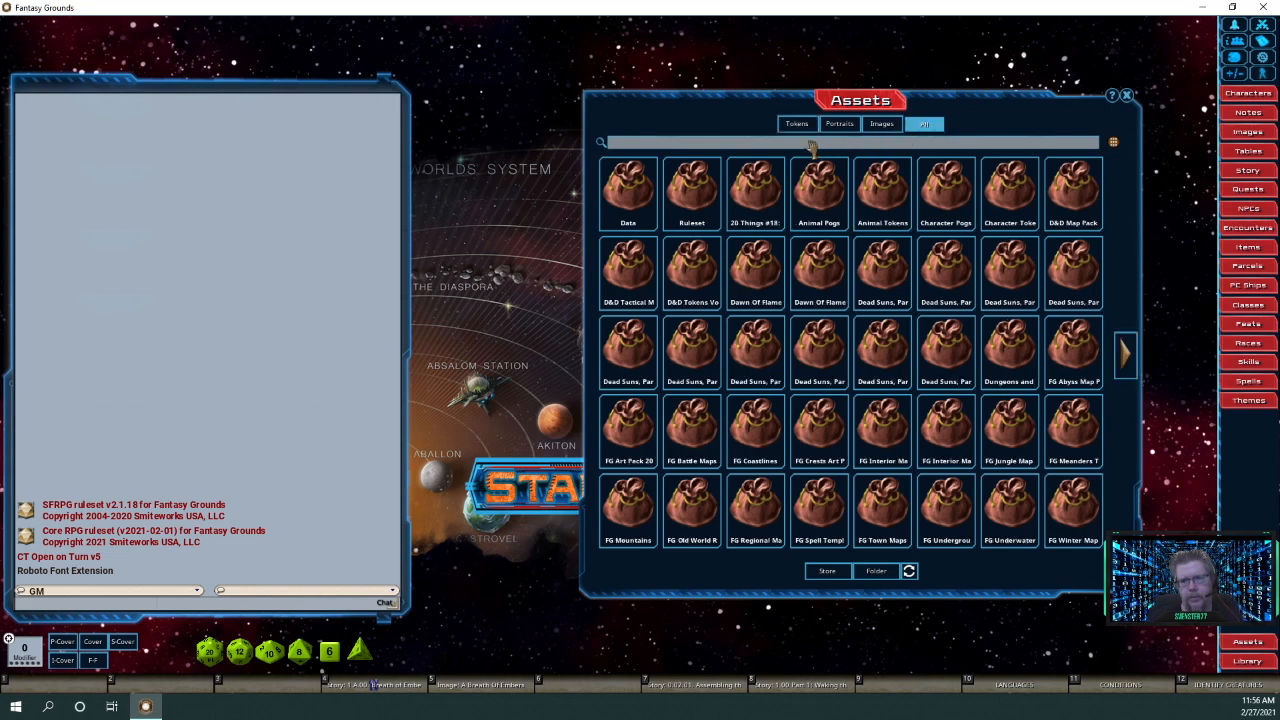
text(ma)
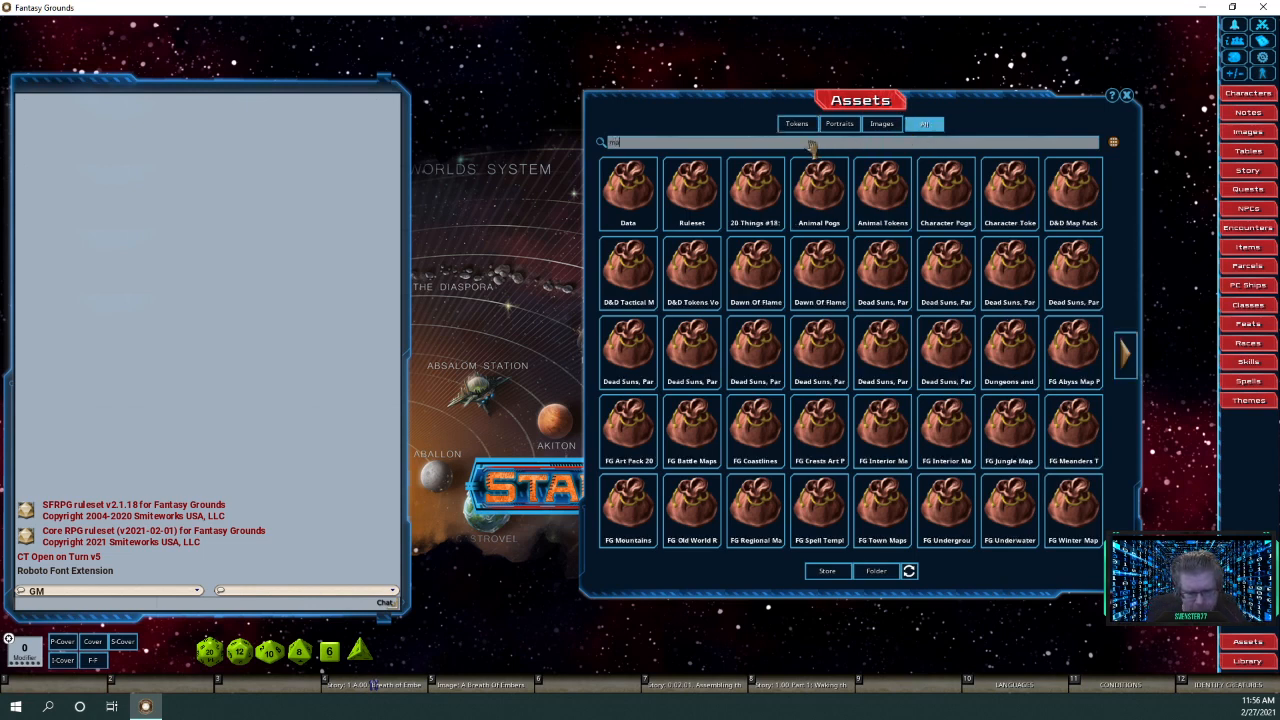
text(rs)
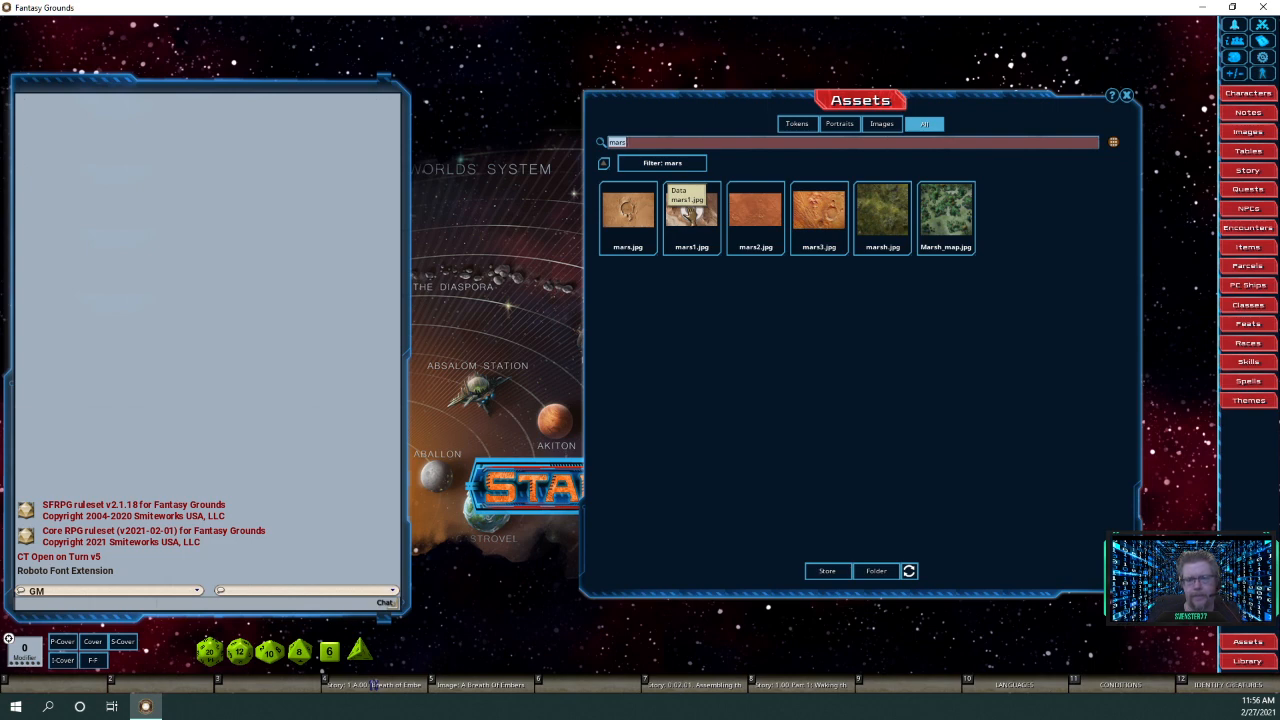
Create an image record from mars1.jpg and move its map window over the chat window.
click(689, 207)
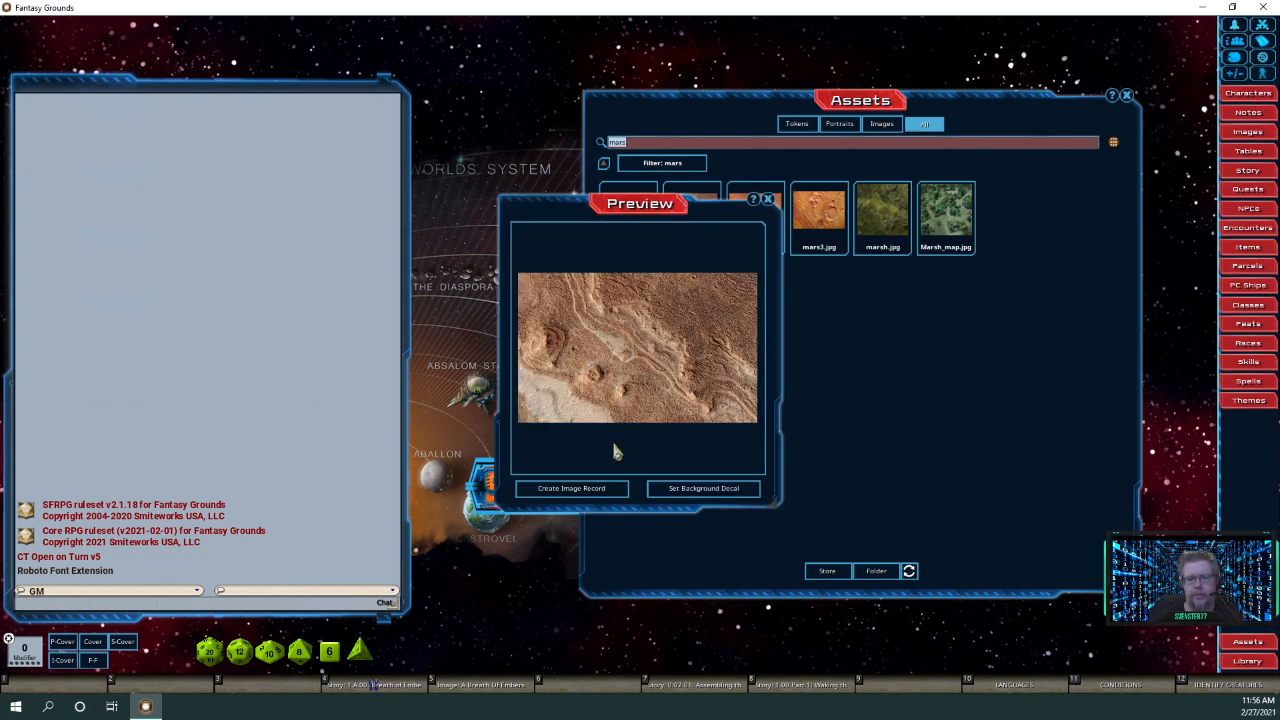
click(595, 493)
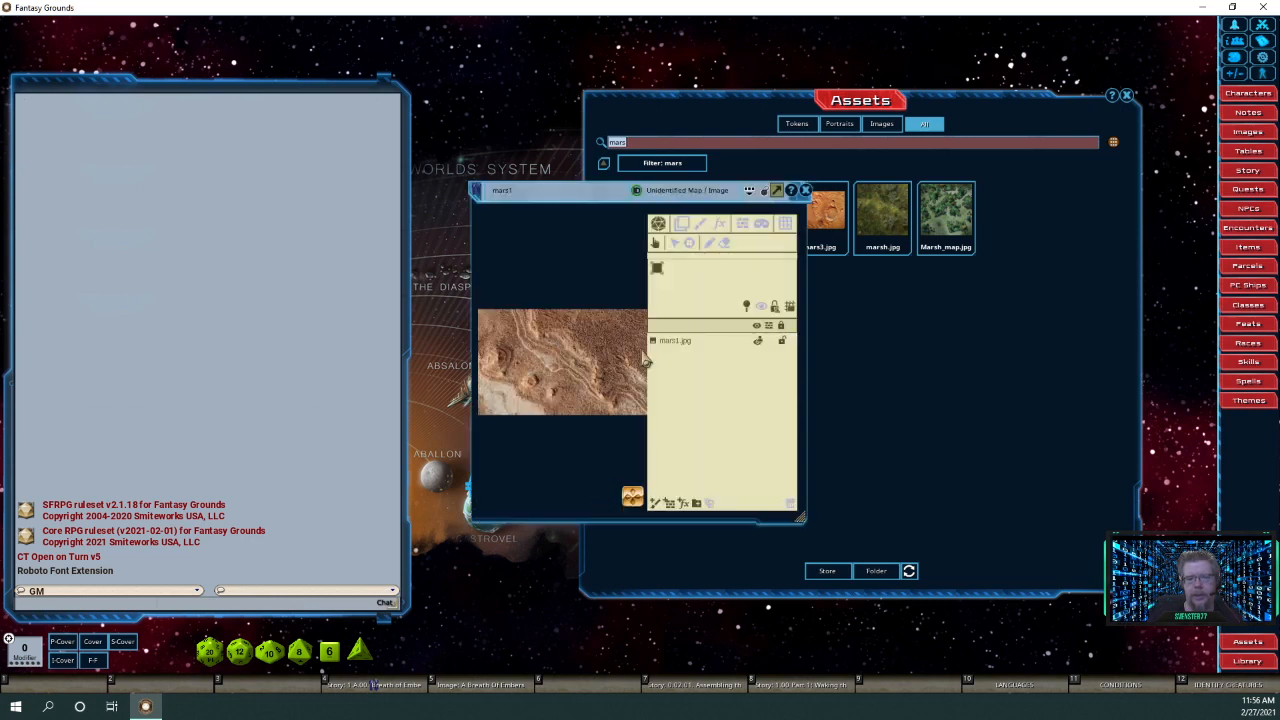
drag(594, 217, 215, 77)
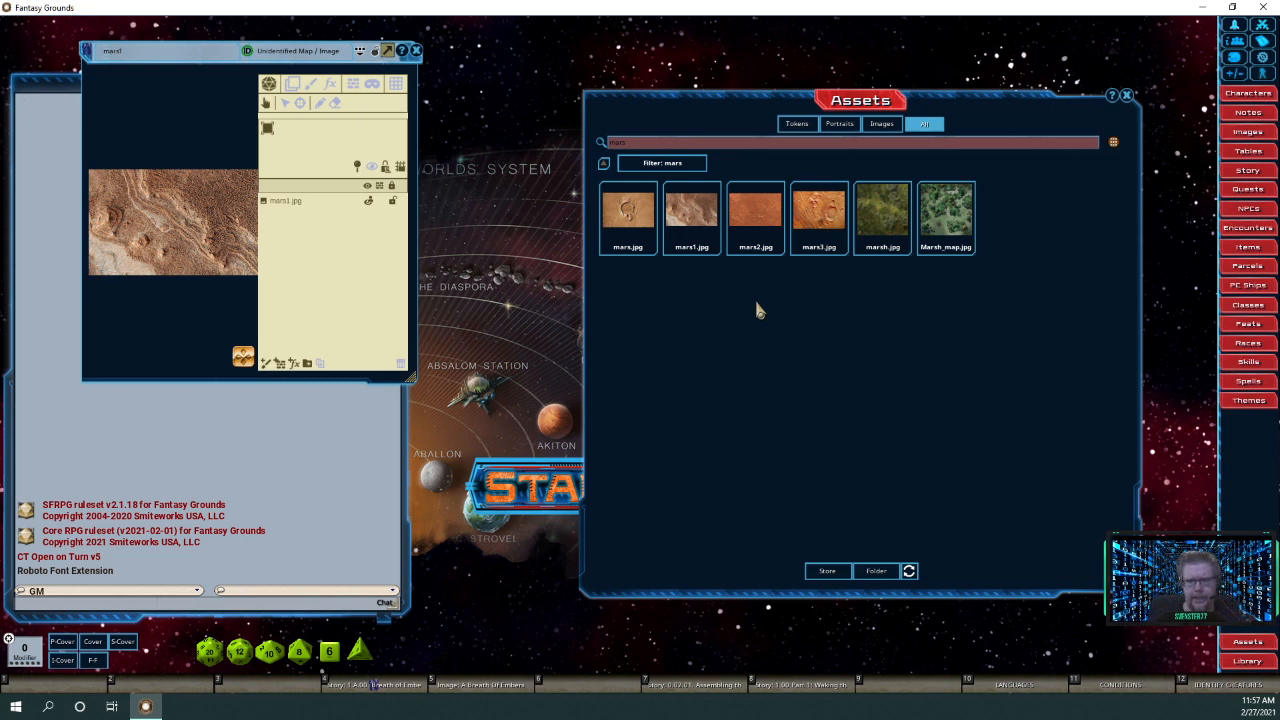
Preview mars3.jpg and mars.jpg beside the asset list to compare them, and close the preview.
click(828, 226)
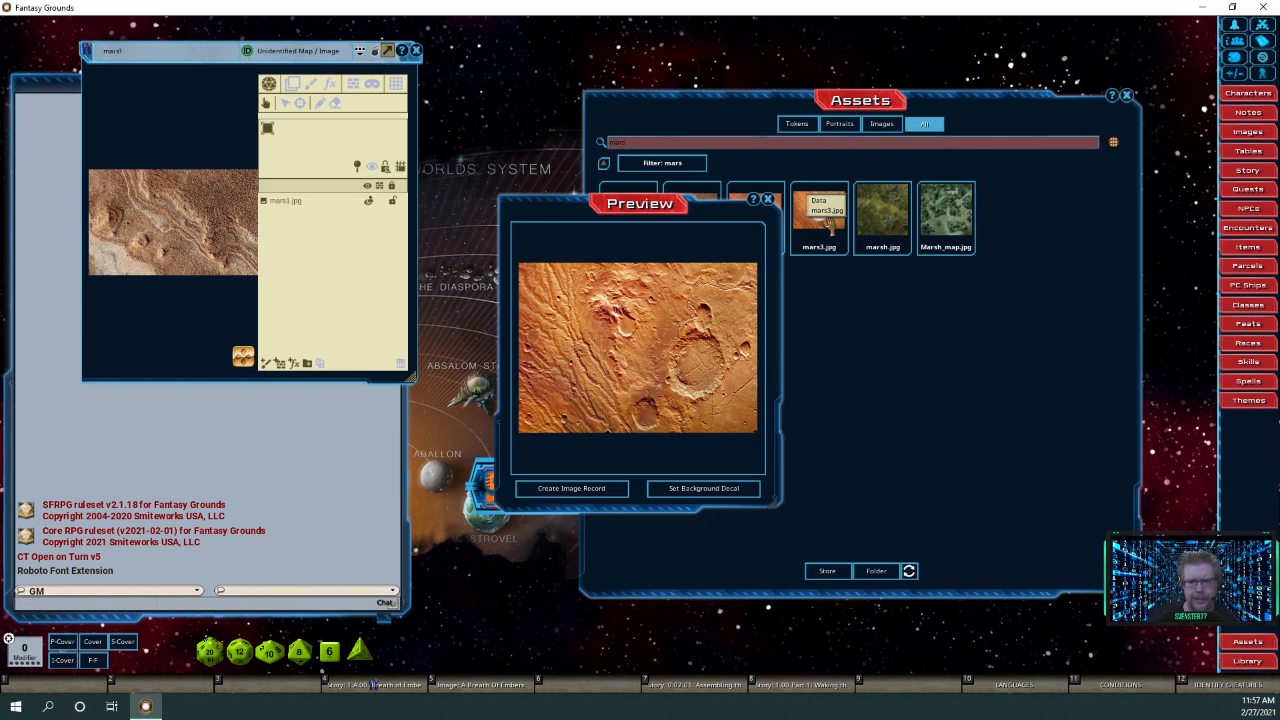
drag(645, 208, 440, 308)
click(644, 222)
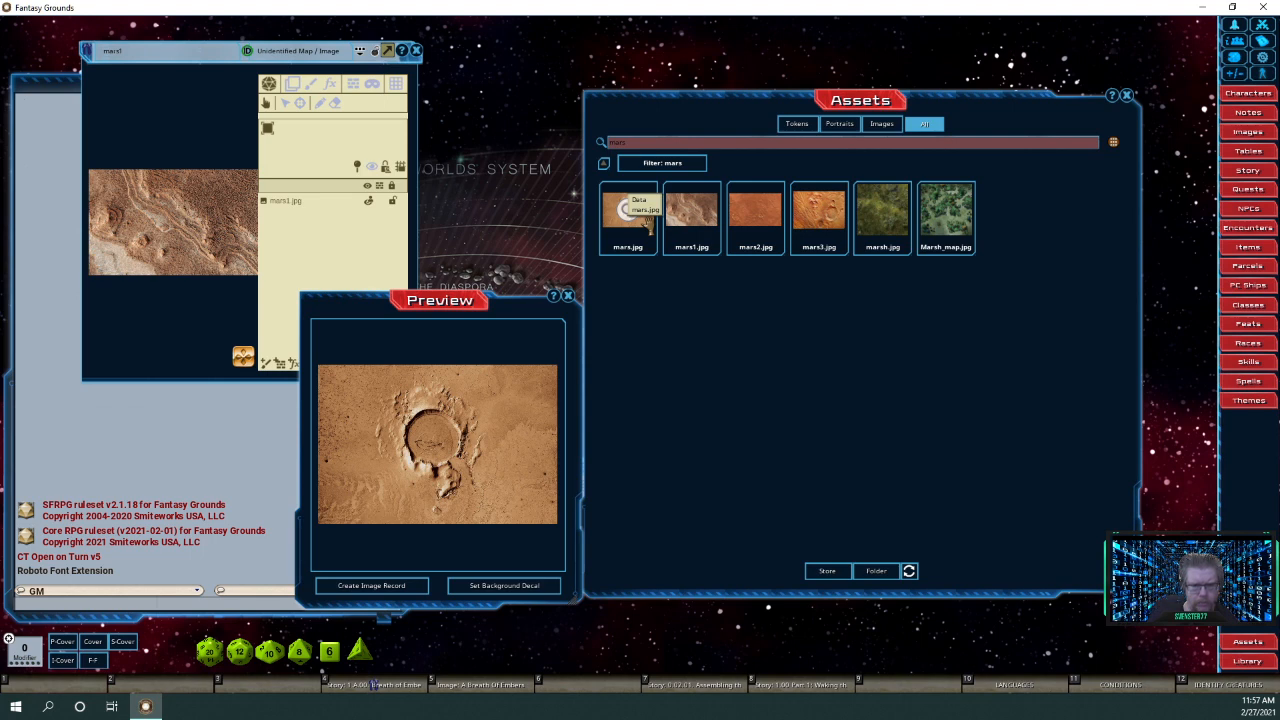
click(567, 297)
Create an image record from mars3.jpg and set its unidentified name to "Akiton trail".
click(820, 226)
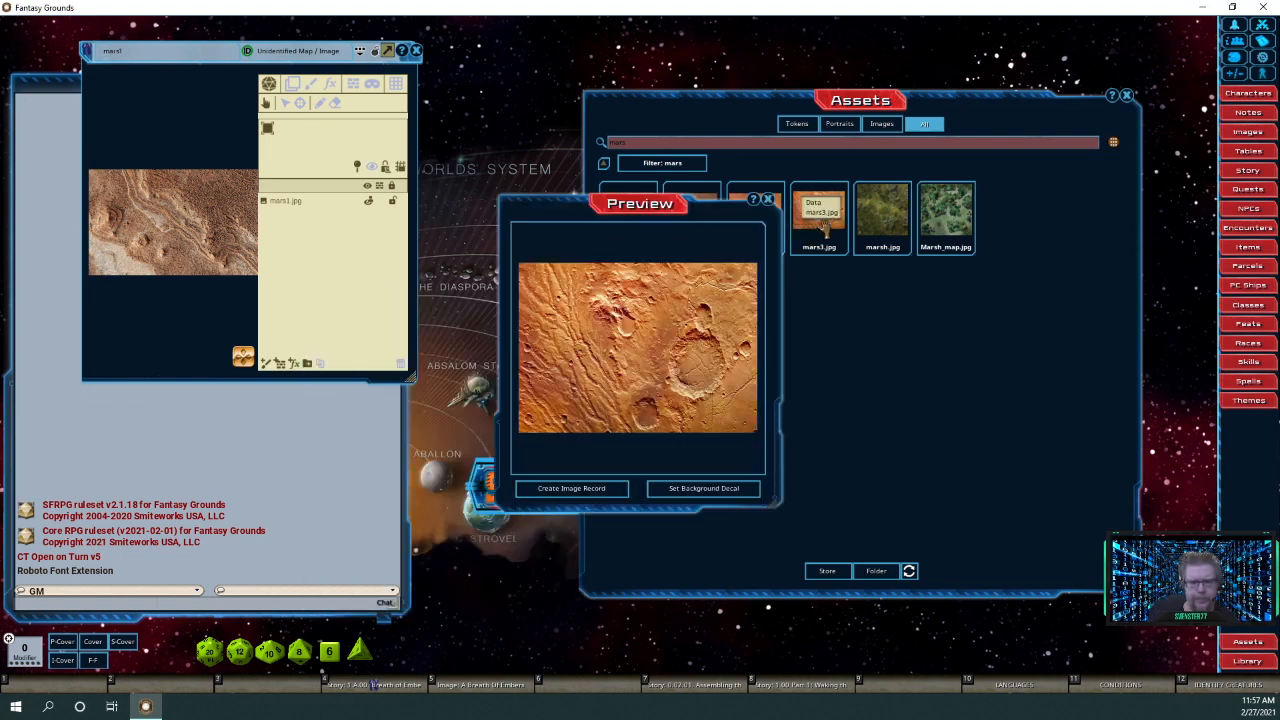
click(580, 488)
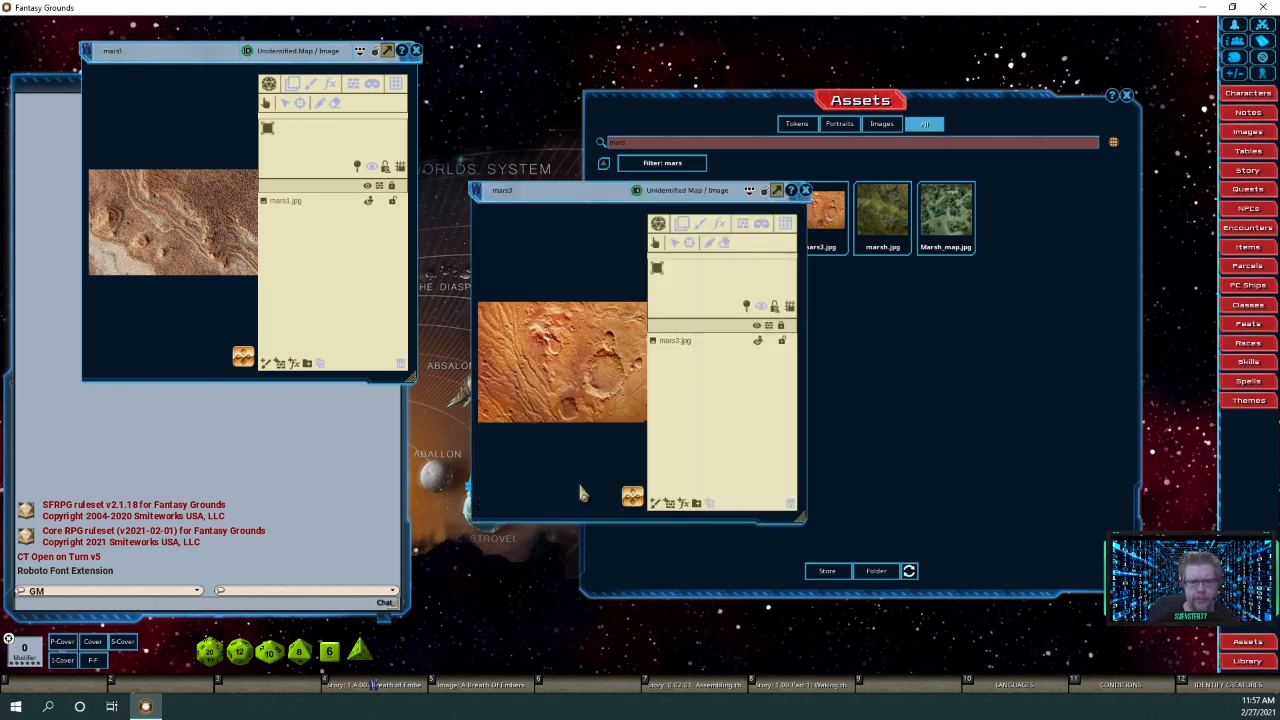
click(675, 194)
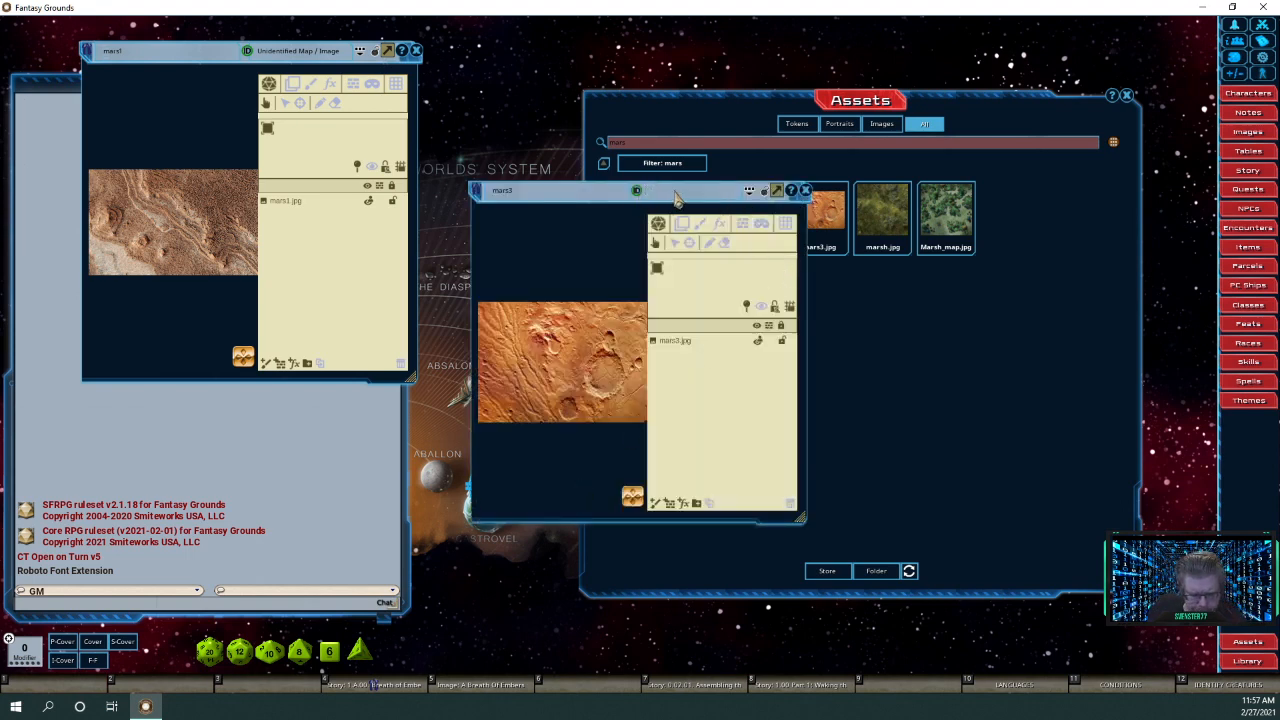
key(shift)
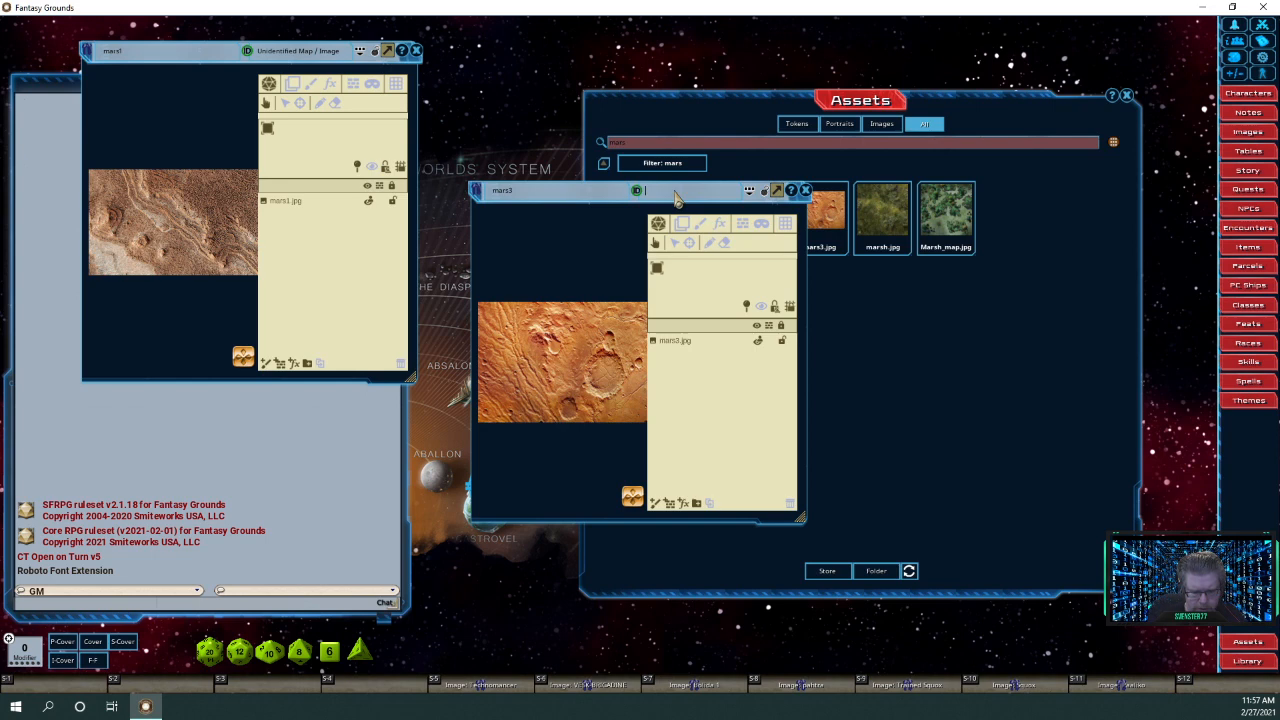
text(Akton)
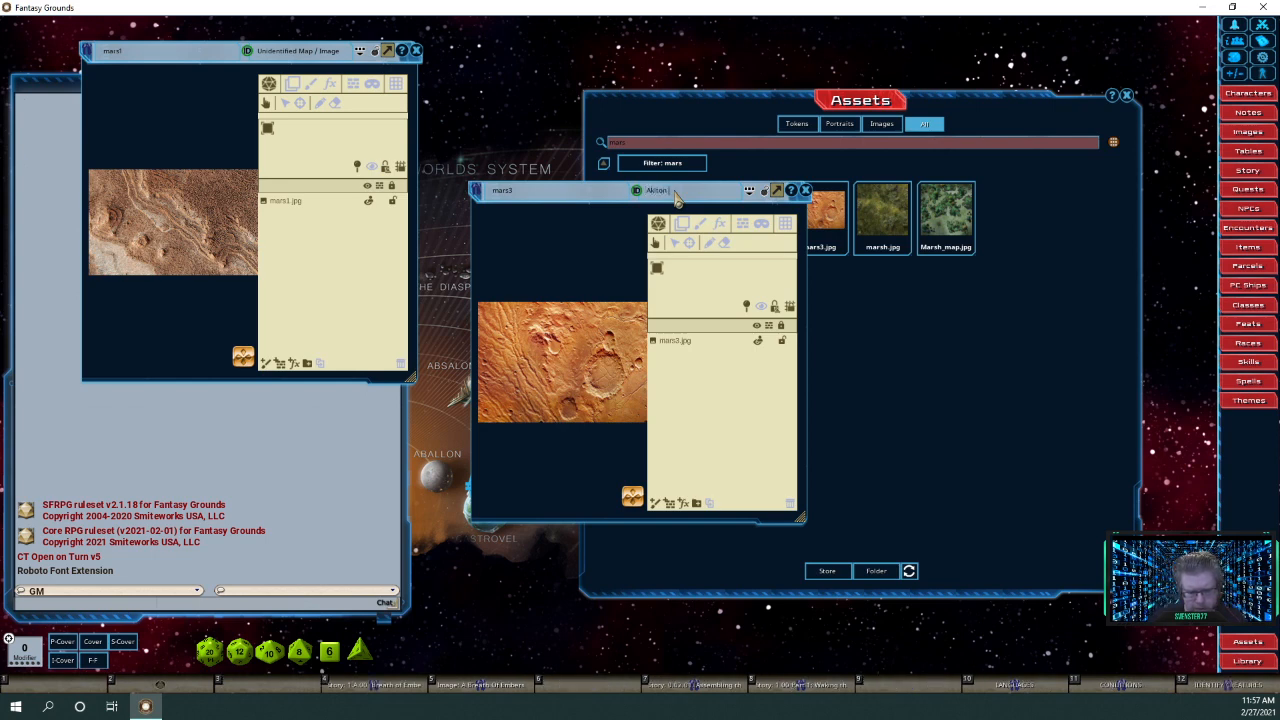
text( trail)
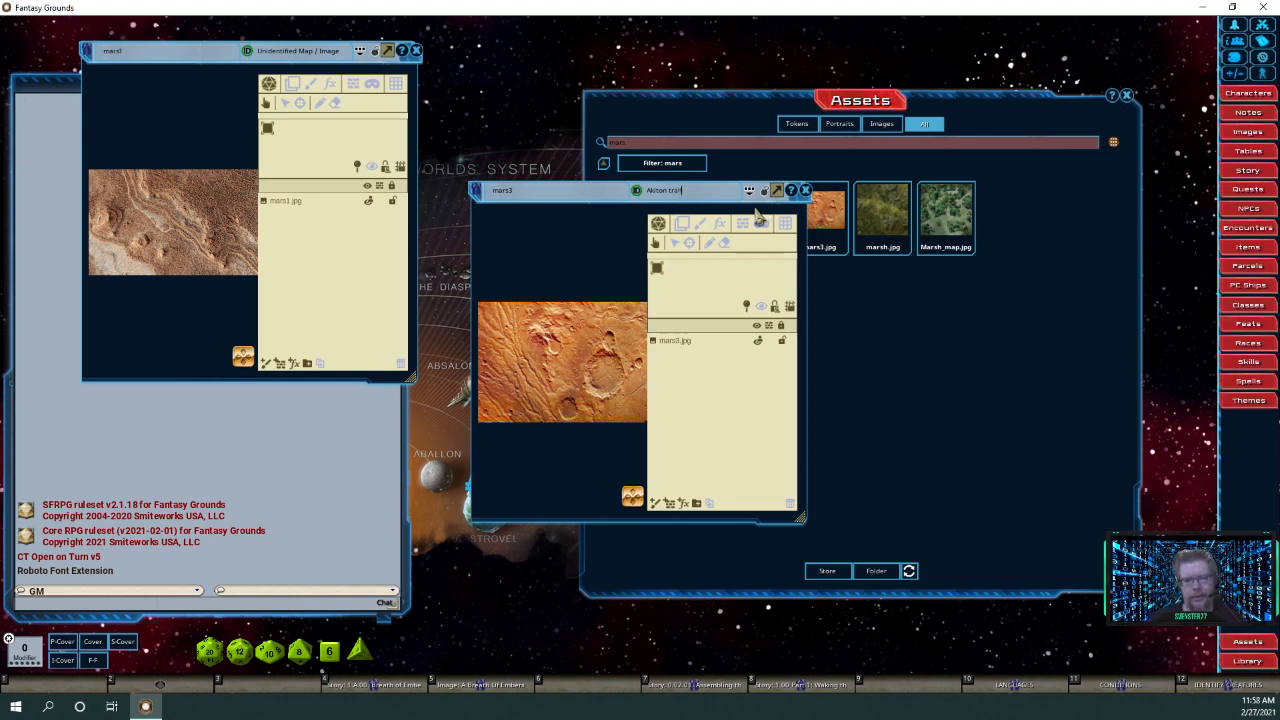
Move the mars3 map window clear of the asset list and set the mars1 map's unidentified name to "Akiton - Midnight".
click(588, 196)
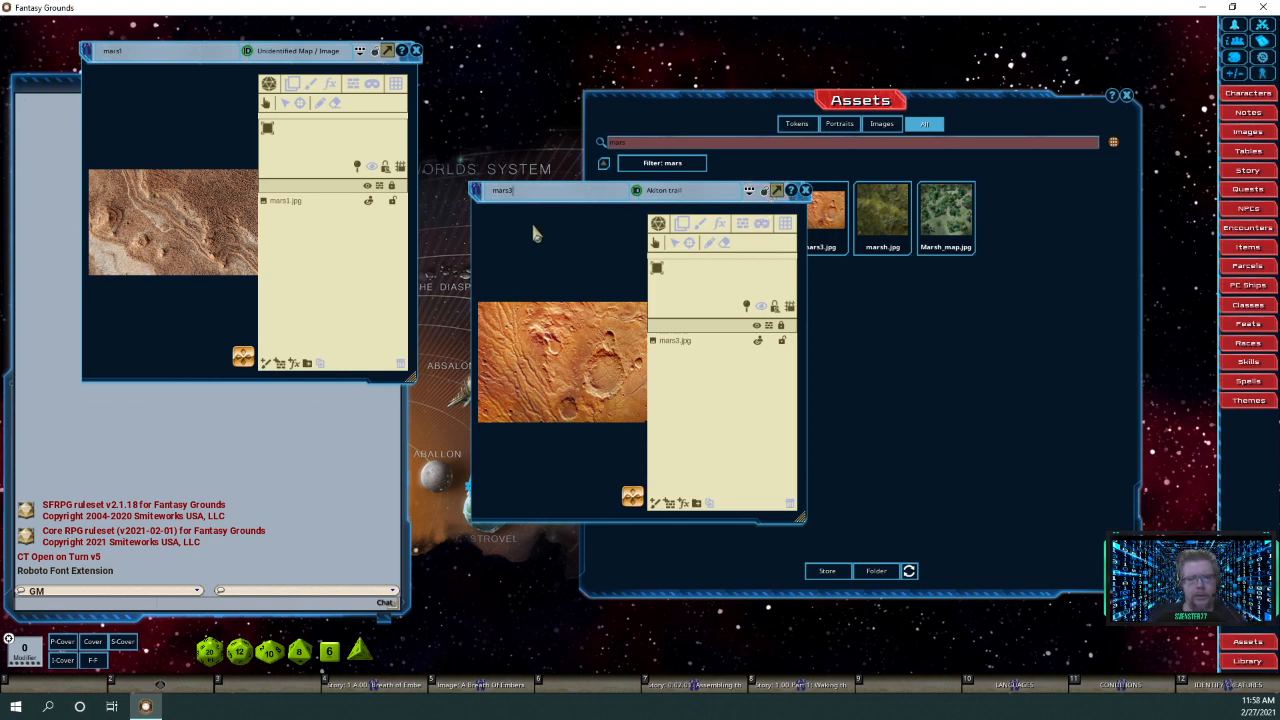
drag(539, 237, 445, 349)
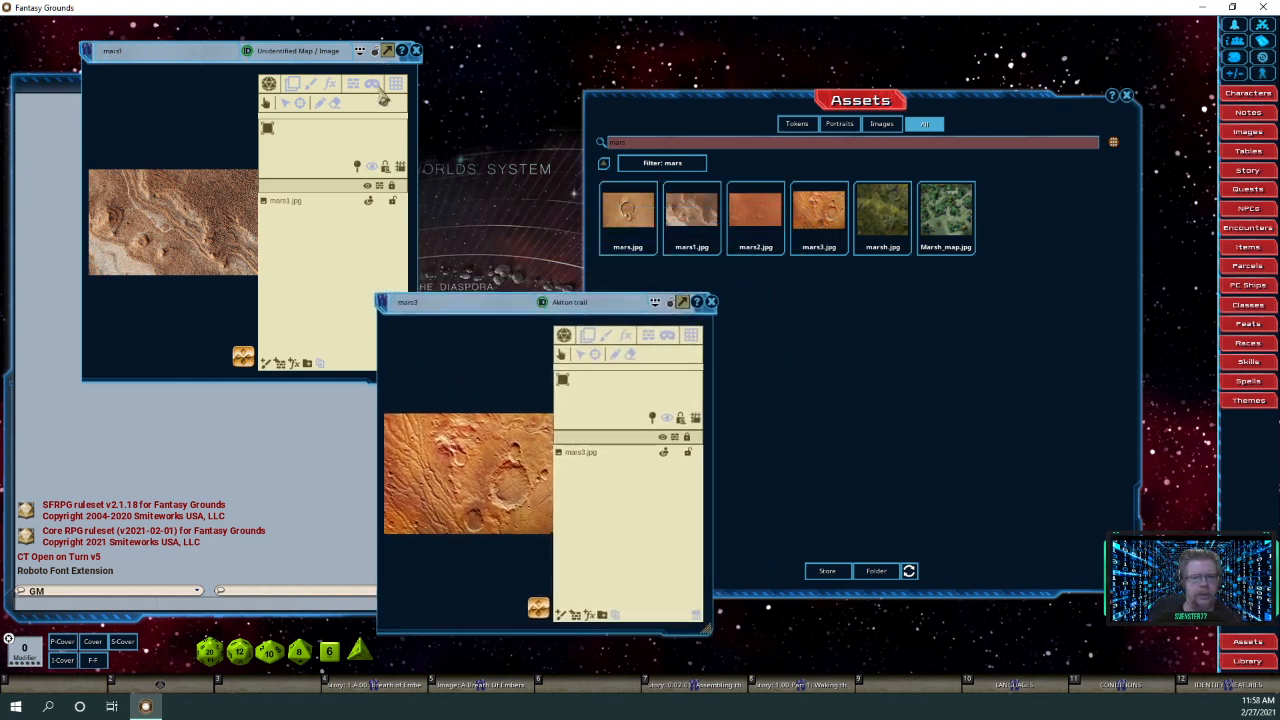
click(309, 55)
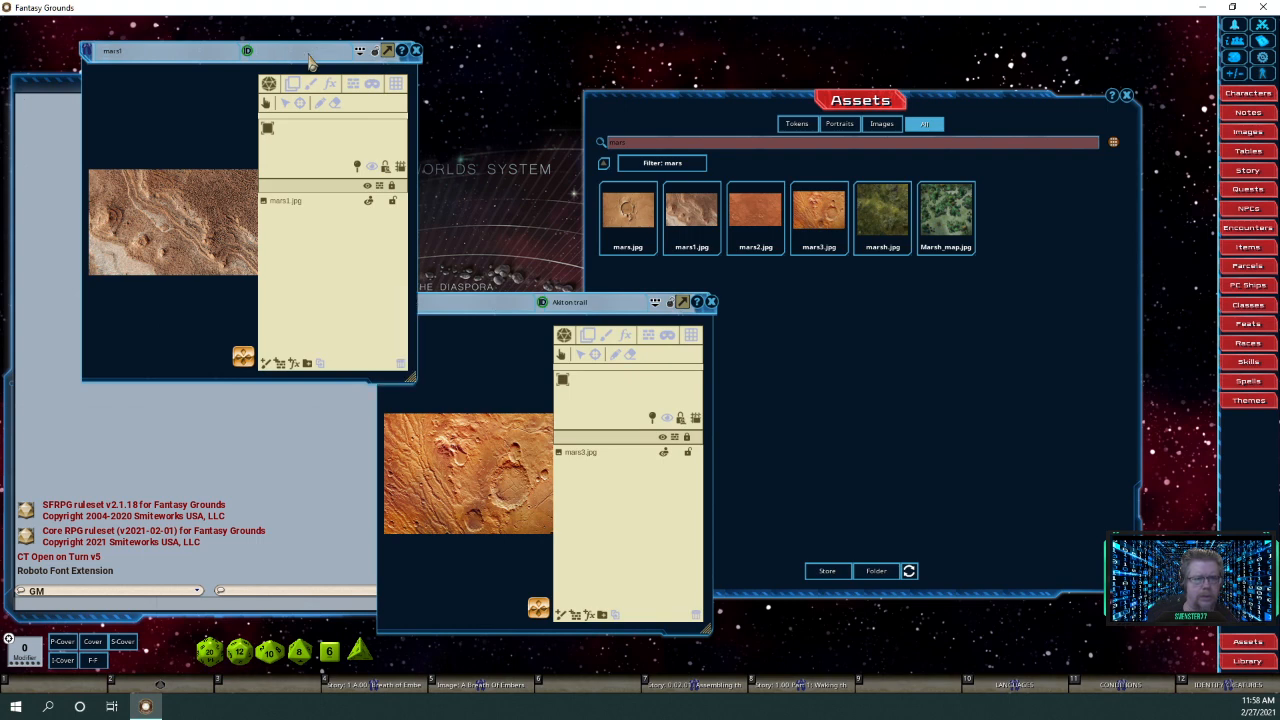
text(Ak)
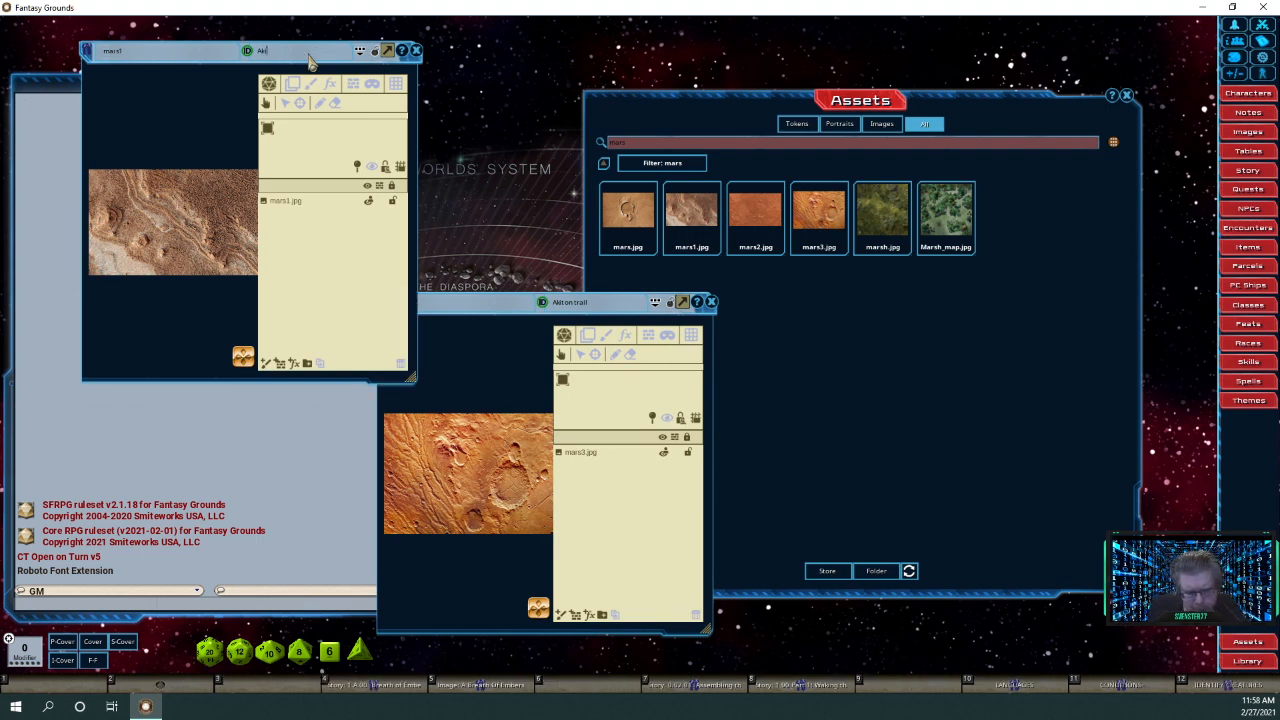
text(ton)
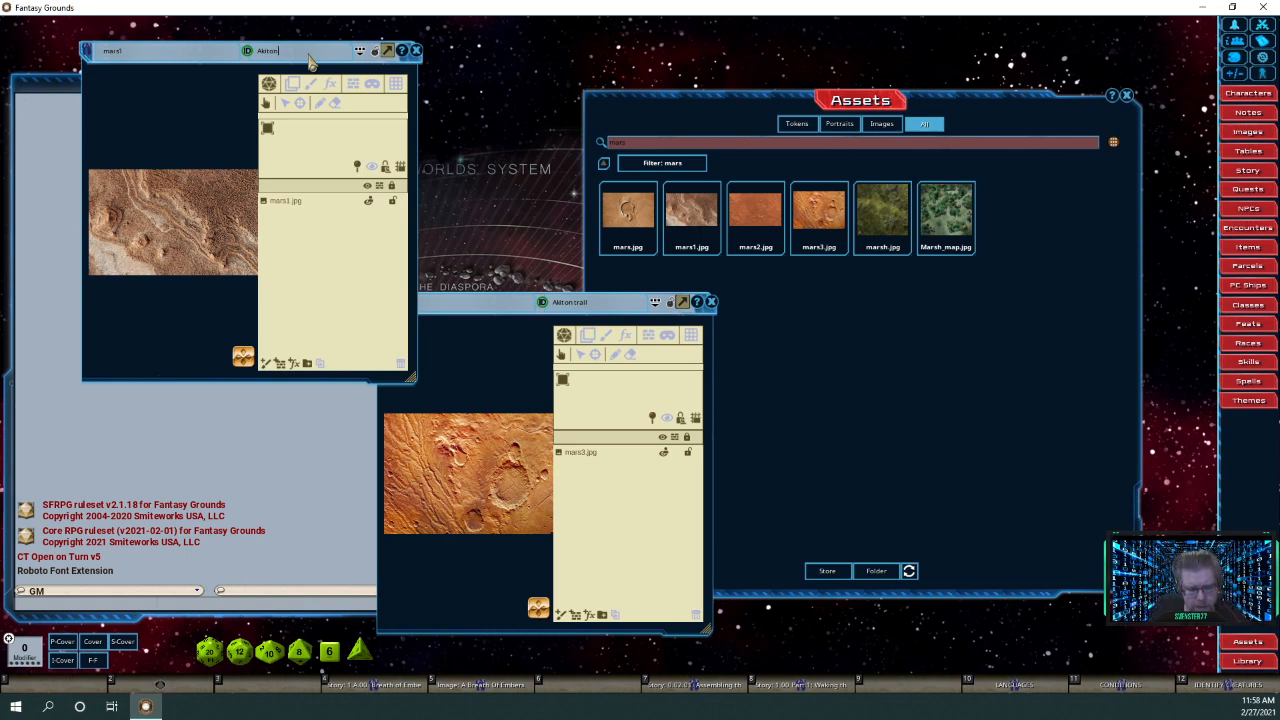
text( -)
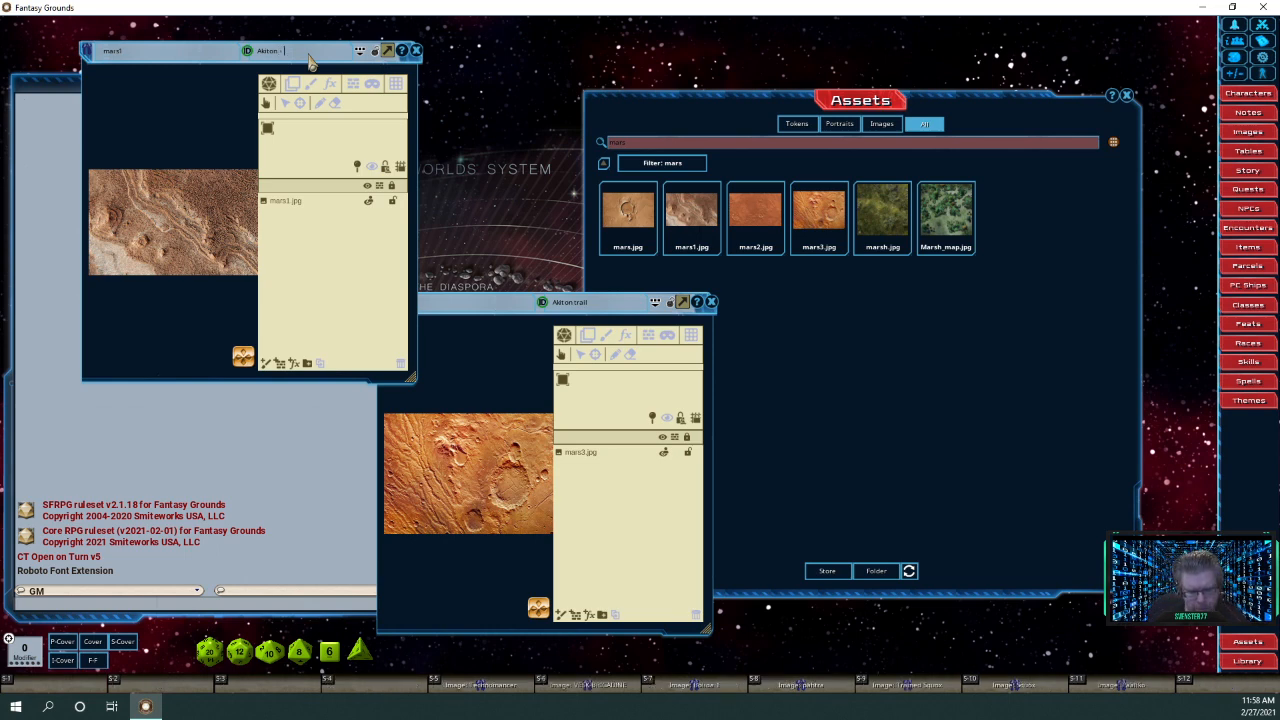
text( Mul)
text(n)
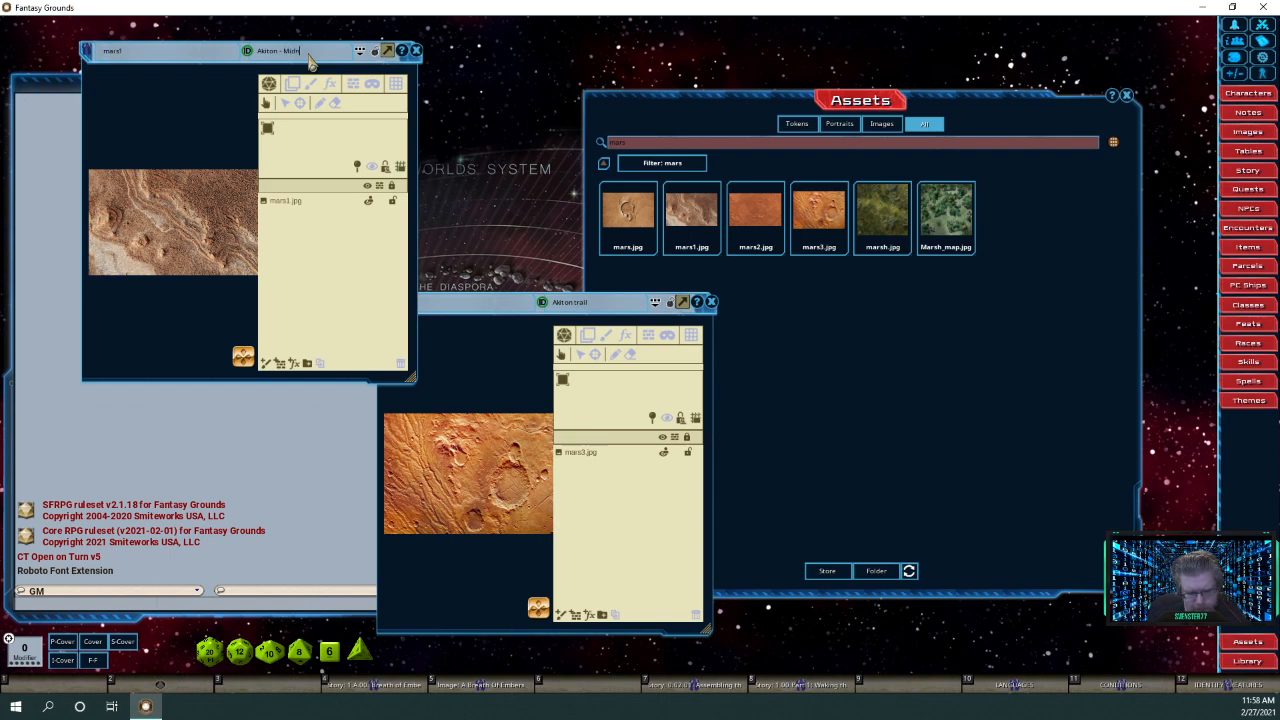
text(ight)
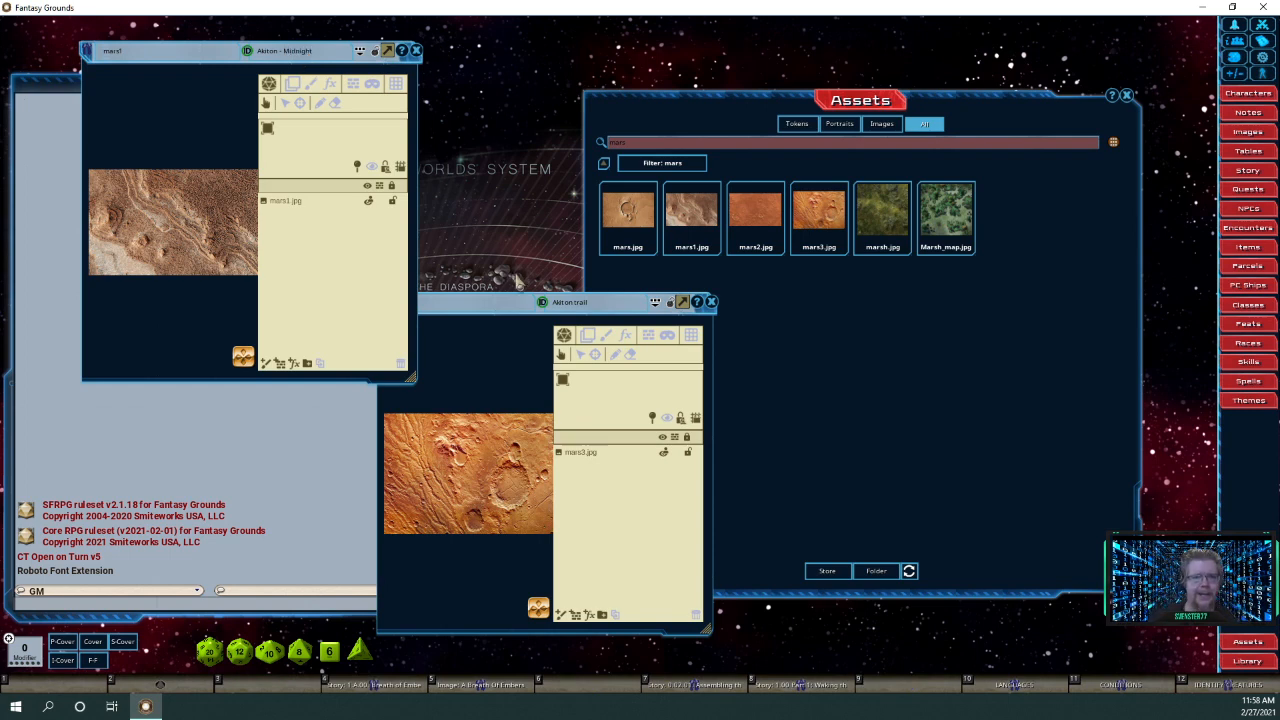
Close the Assets window, place the mars3 map window beside the mars1 map and enlarge it.
click(971, 310)
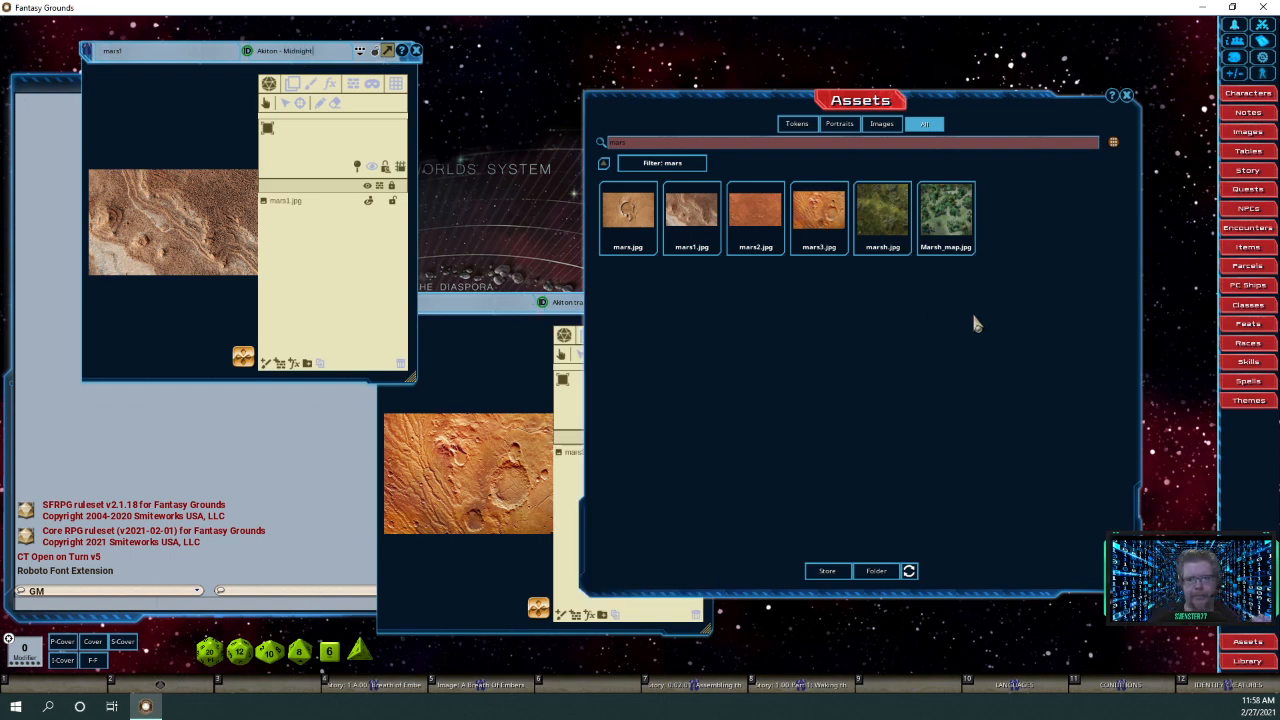
click(1127, 97)
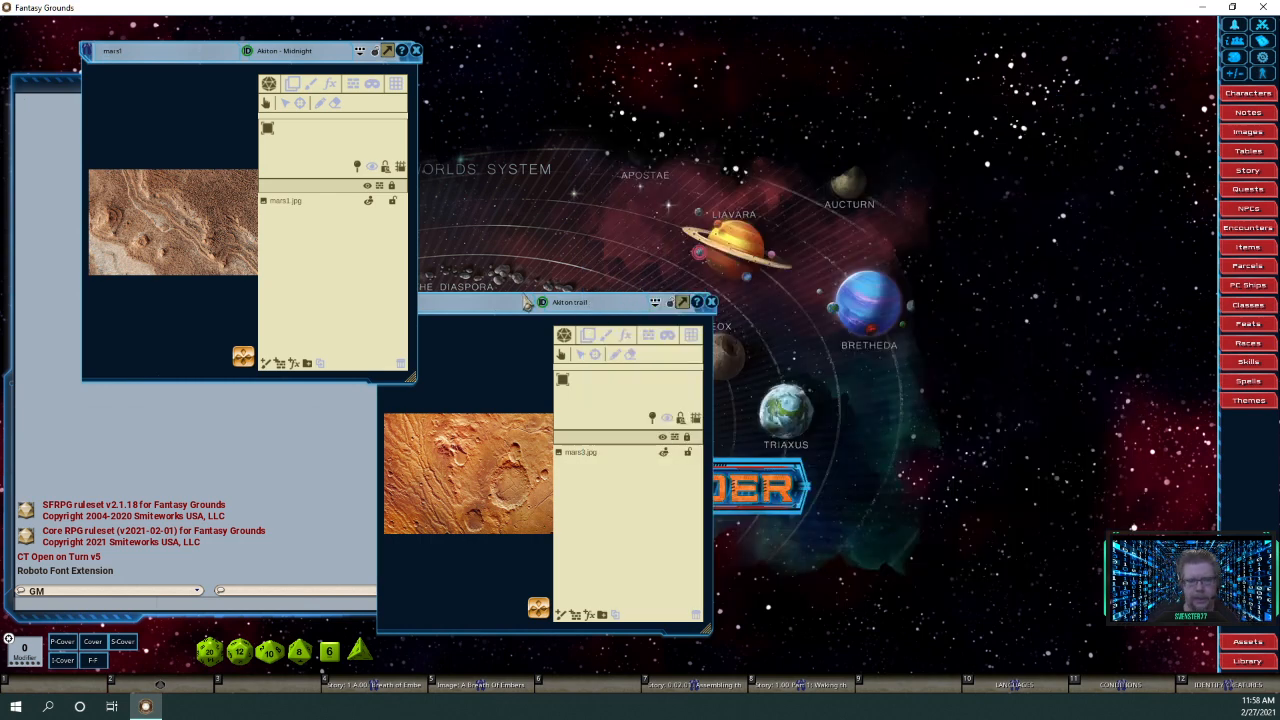
drag(491, 334, 567, 77)
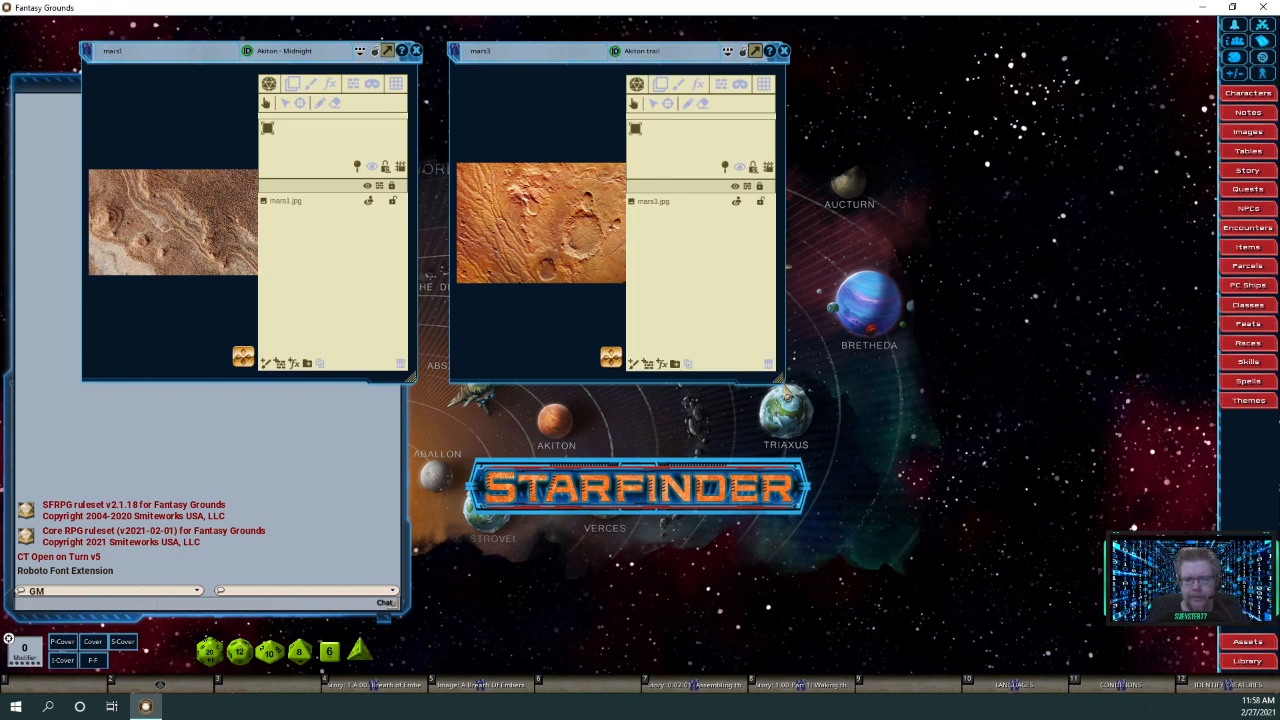
drag(785, 385, 1126, 458)
scroll(776, 311, up, 4)
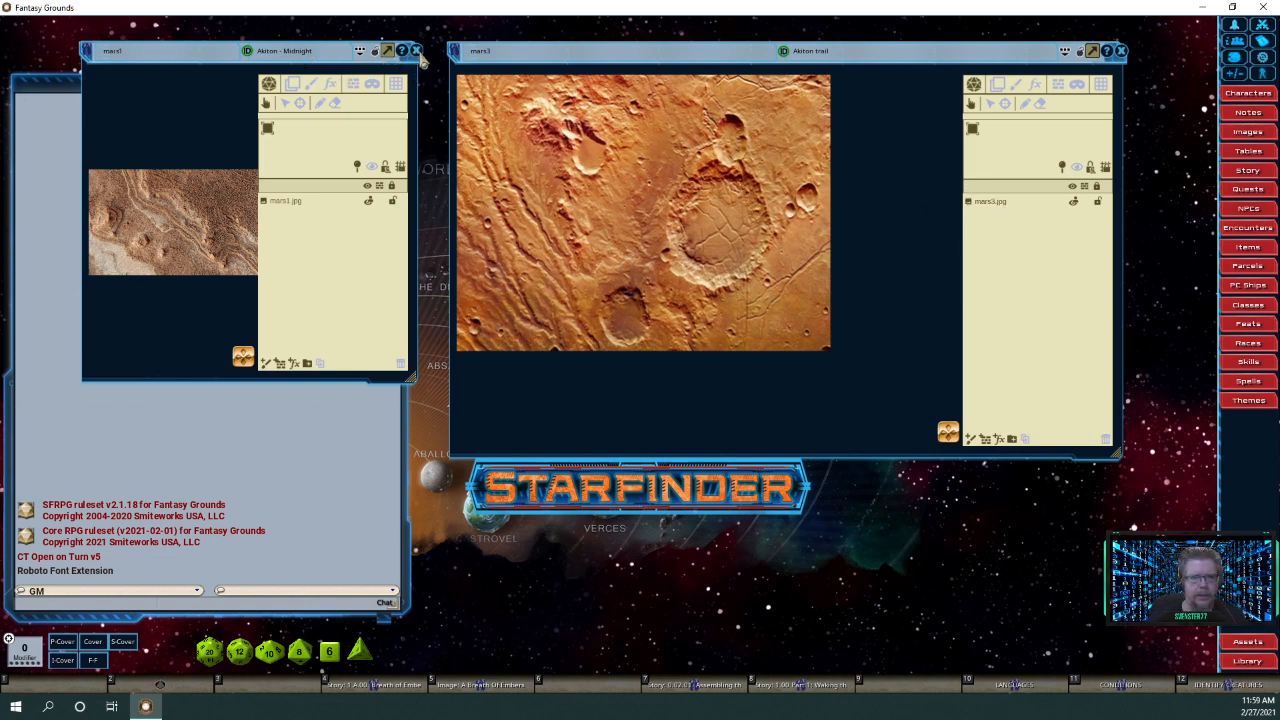
Close the mars1 map and enlarge the mars3 map window to fill most of the desktop.
click(417, 50)
drag(553, 73, 252, 84)
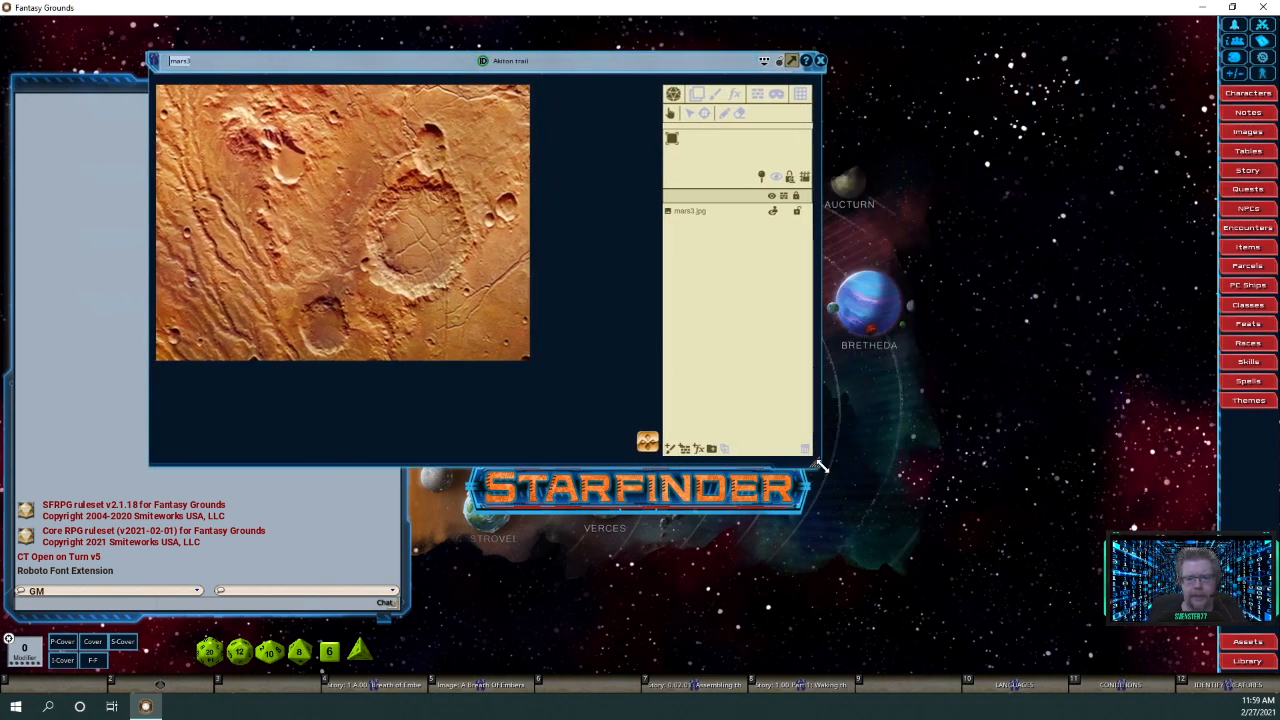
drag(823, 466, 1130, 595)
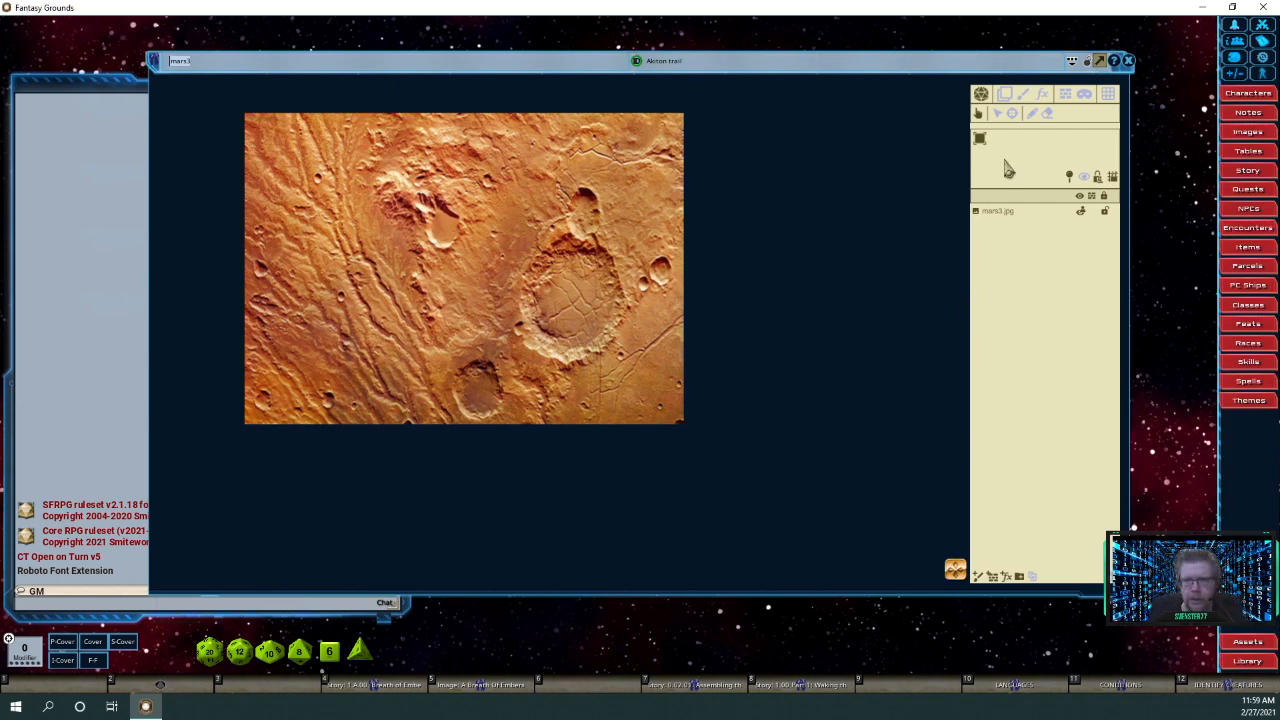
Show the mars3 image toolbar, zoom the image to fit its window, and hide the toolbar again.
click(1071, 62)
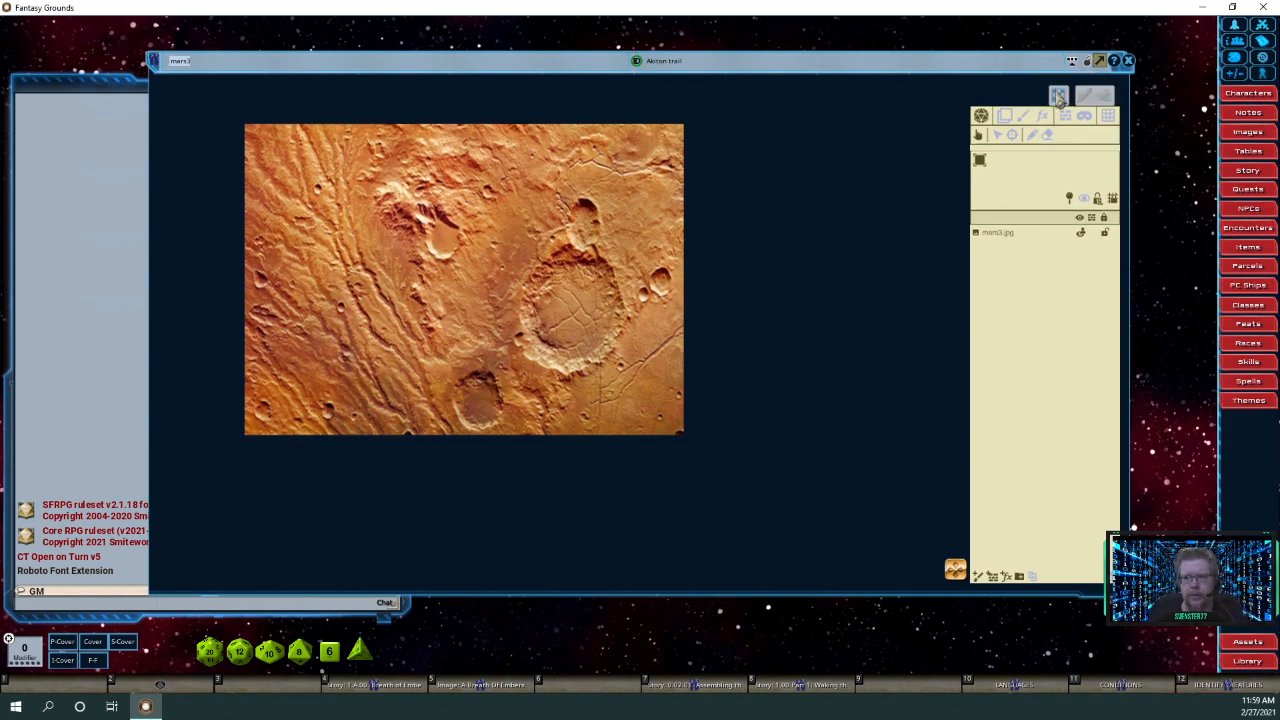
click(1058, 96)
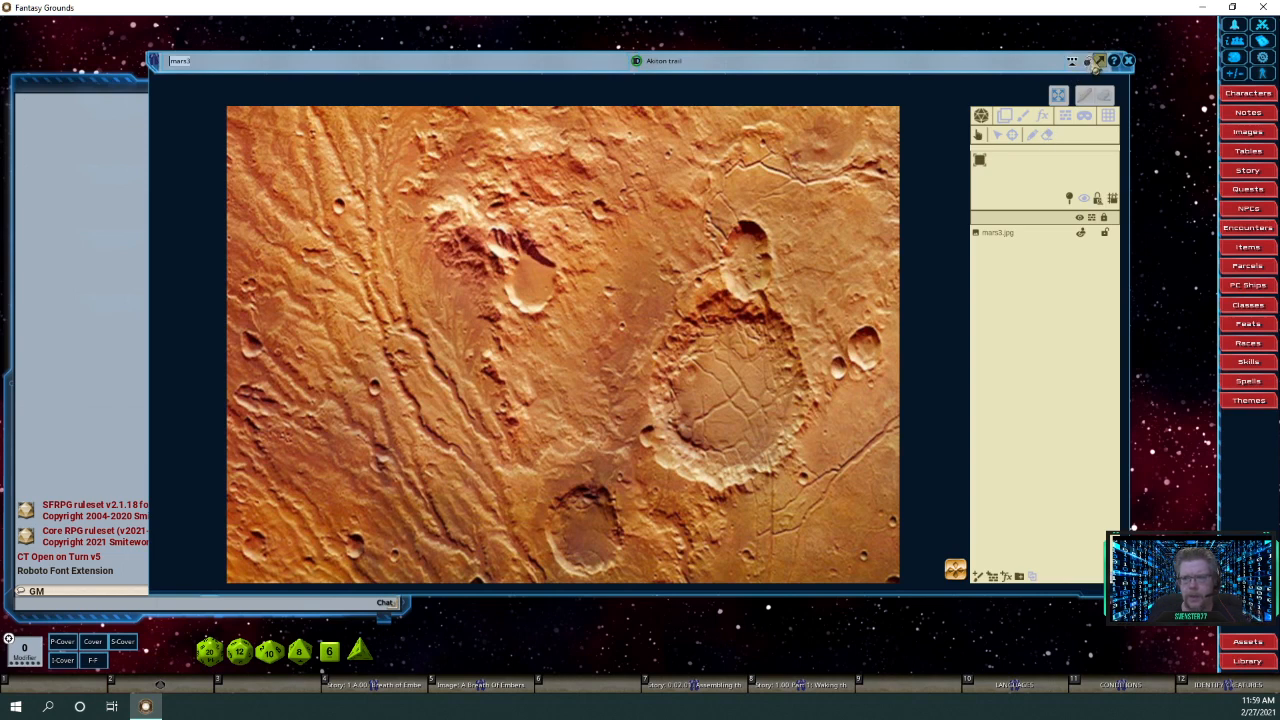
click(1096, 63)
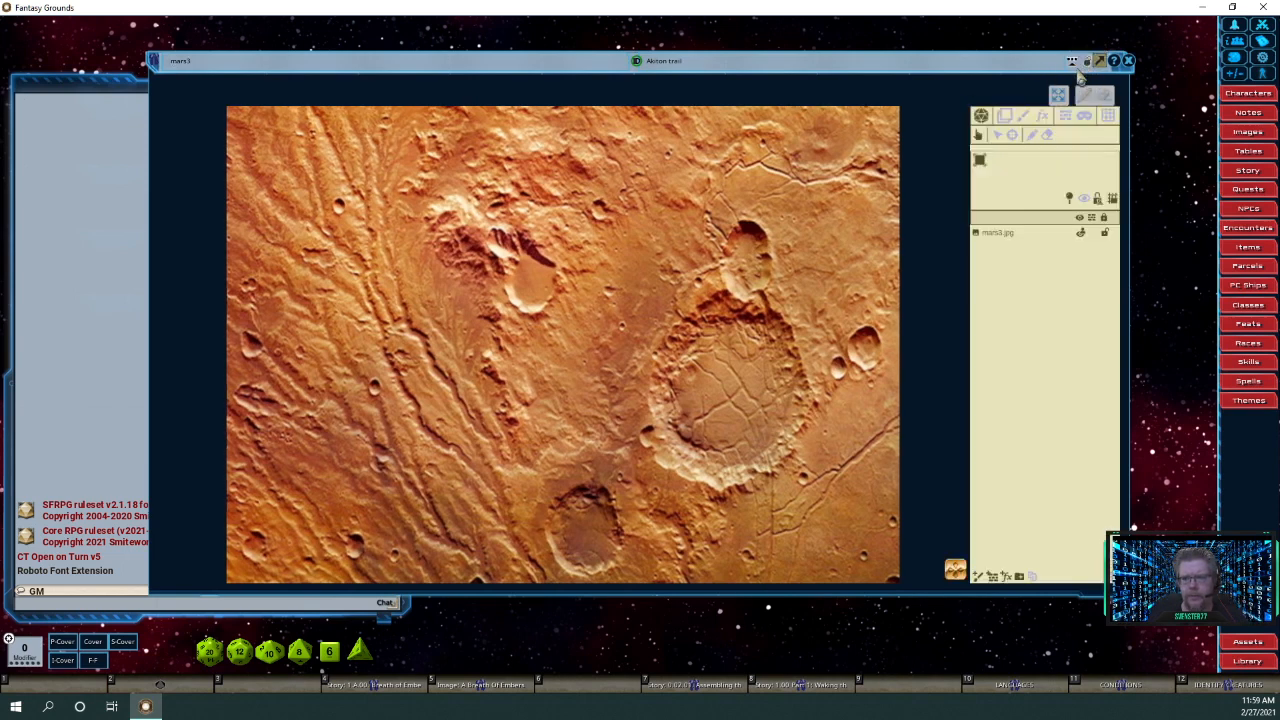
click(1094, 63)
click(1075, 68)
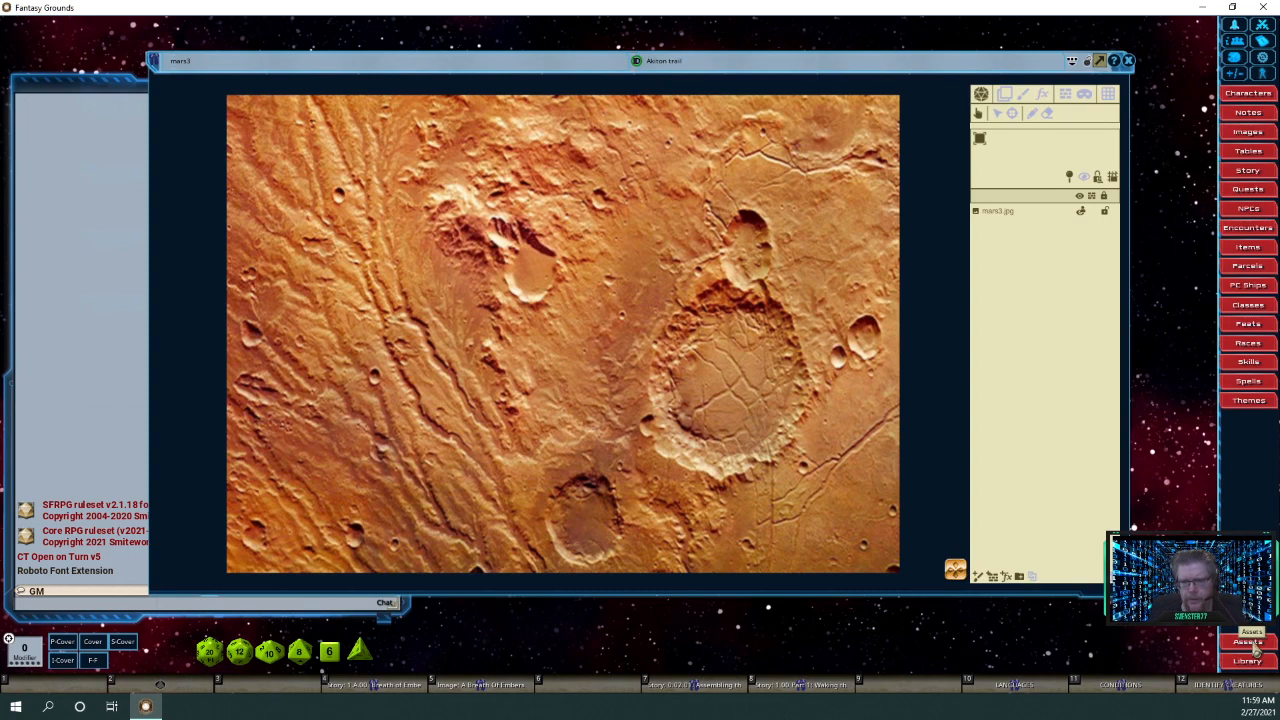
Reopen the Assets window and arrange it beside a repositioned, narrower mars3 map window.
click(1250, 642)
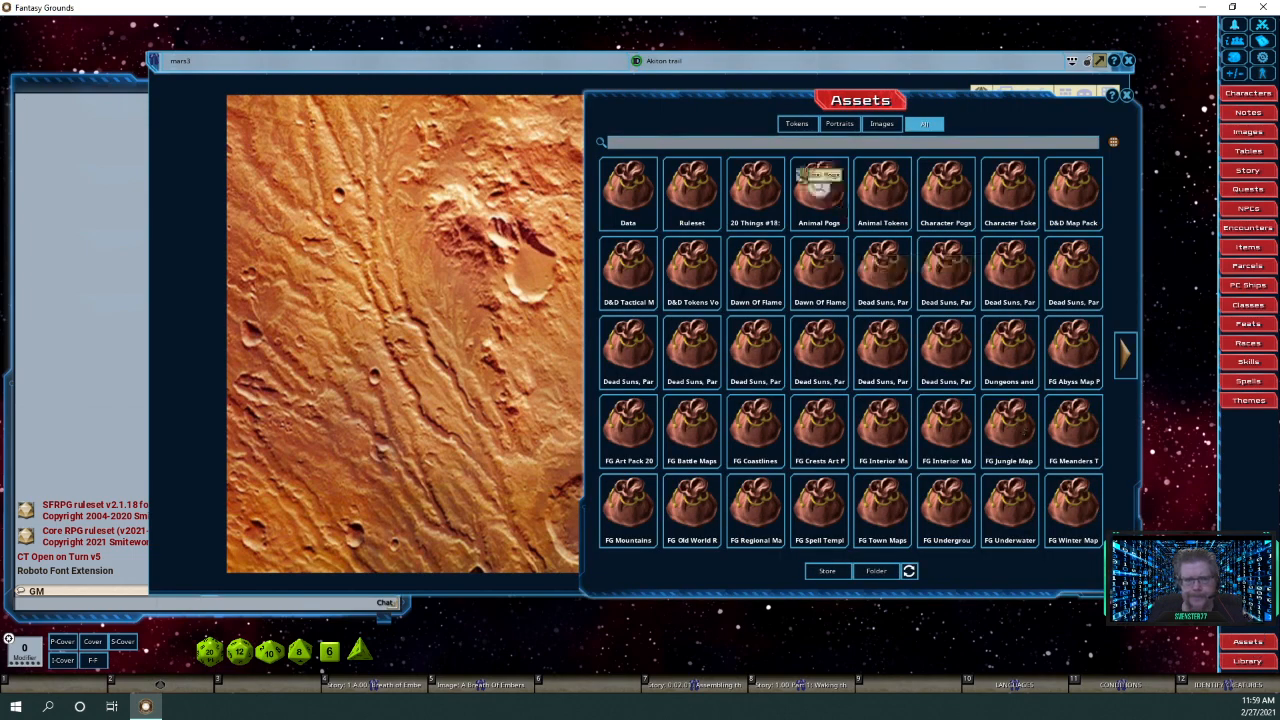
click(583, 65)
drag(495, 87, 347, 50)
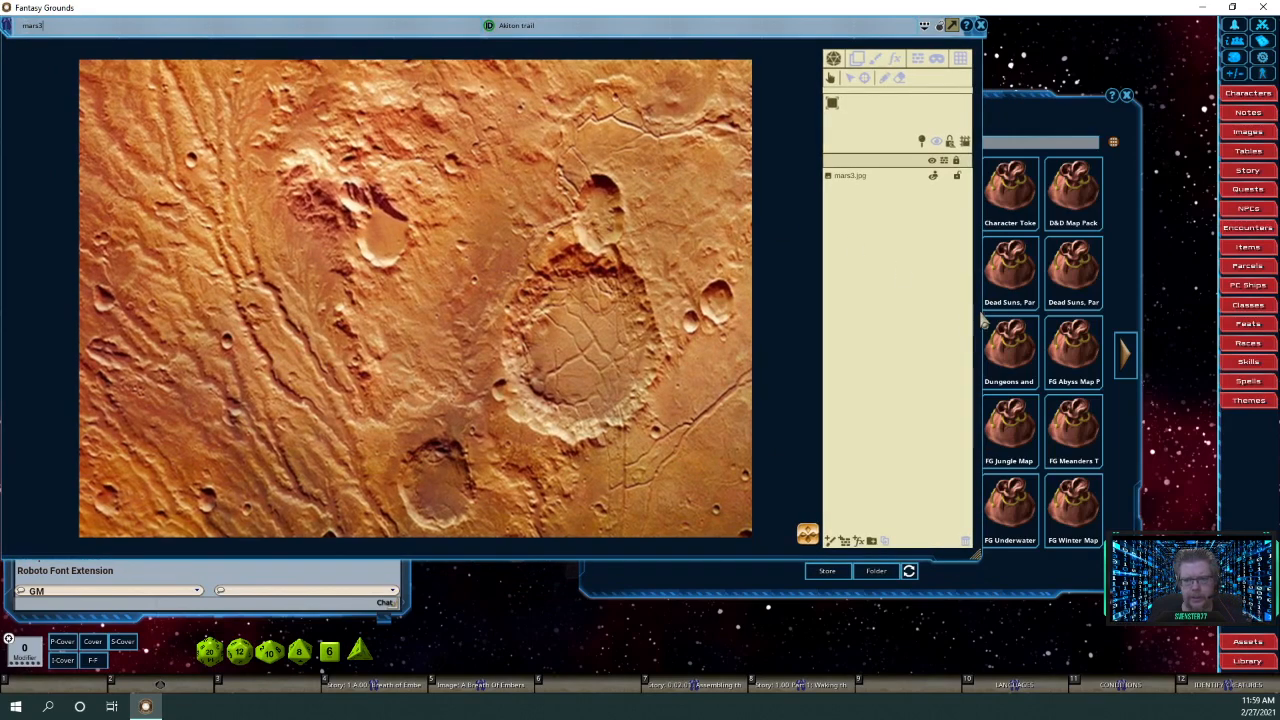
drag(968, 318, 880, 318)
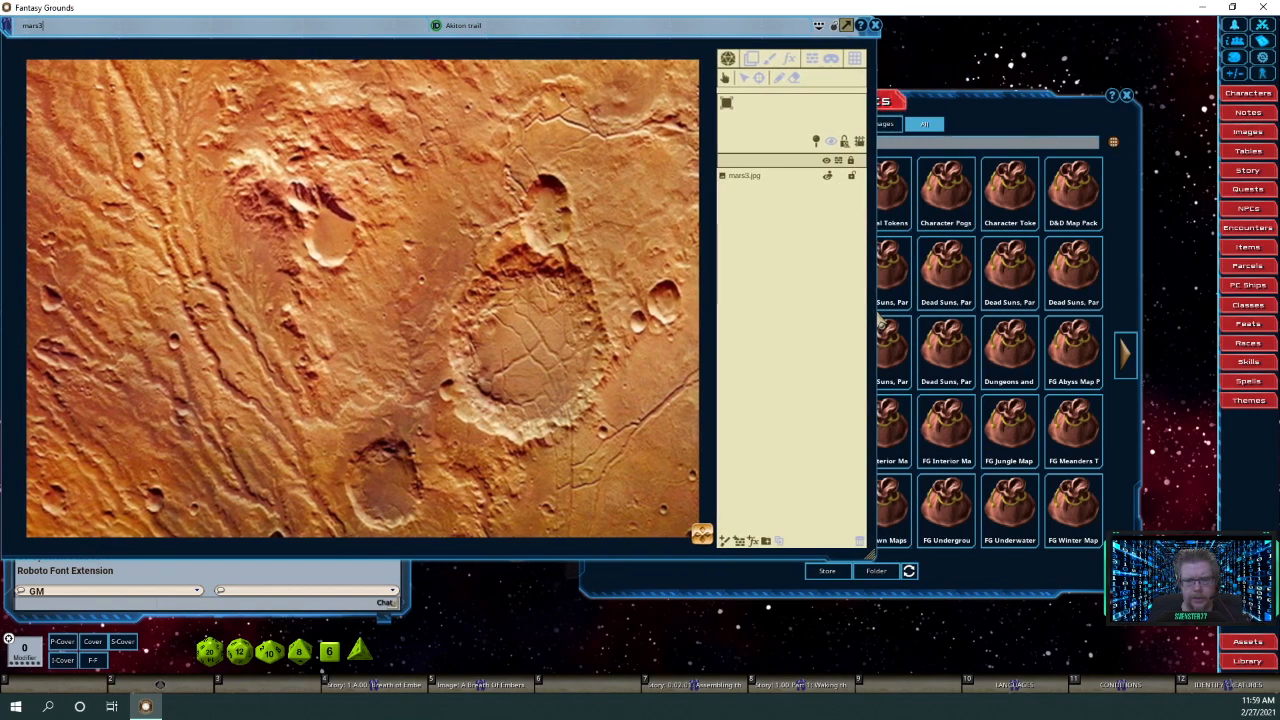
click(1000, 120)
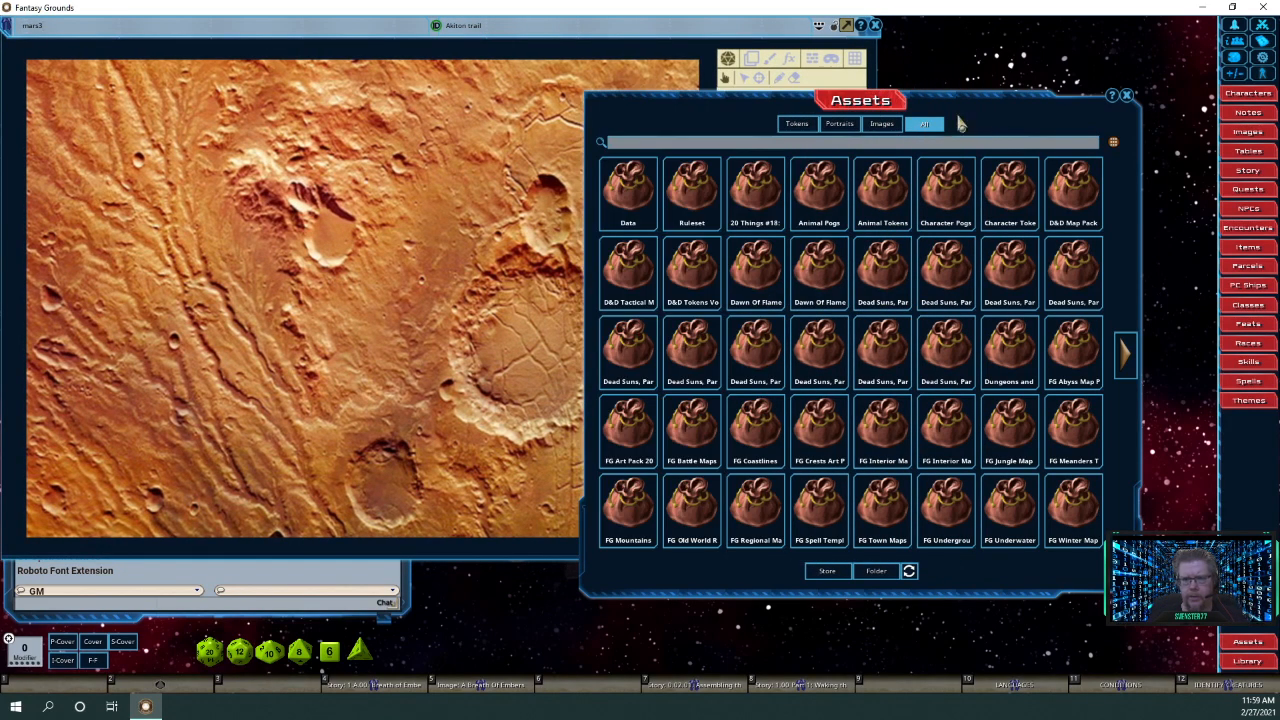
drag(960, 123, 1062, 164)
Switch the mars3 map to its painting tools and add a painting layer, discarding the mistakenly added effects layer.
click(773, 60)
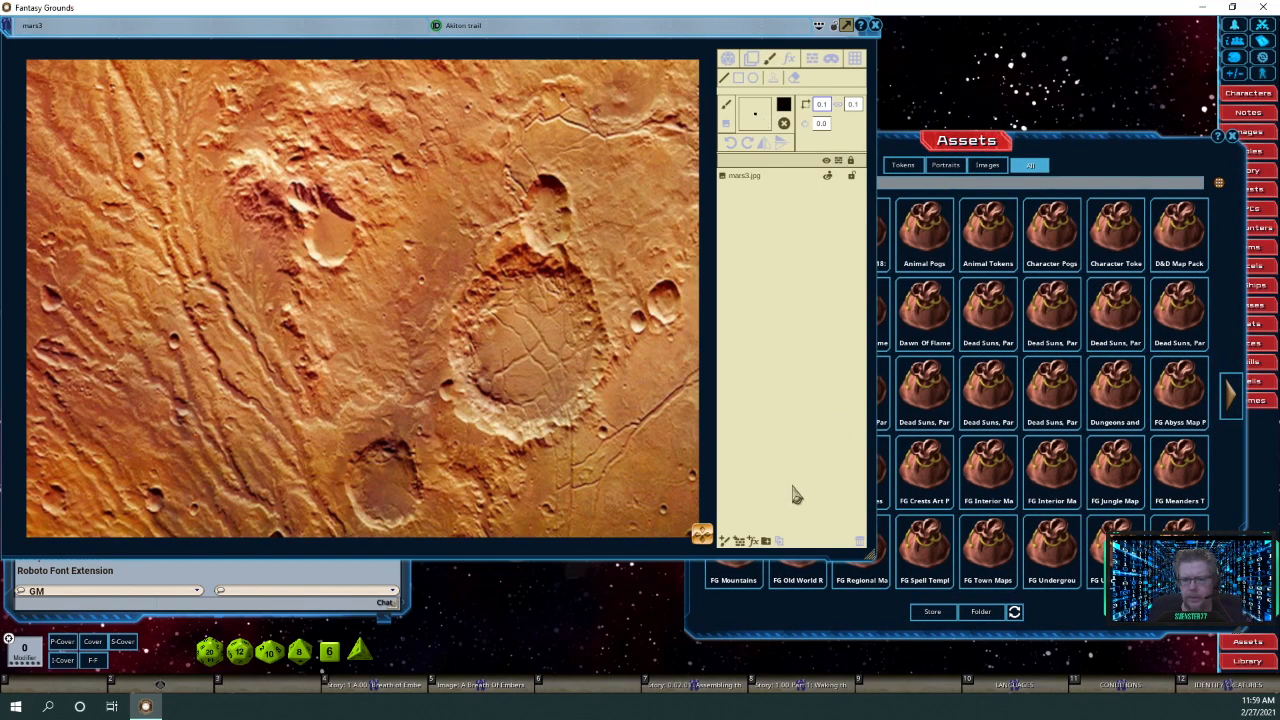
click(752, 540)
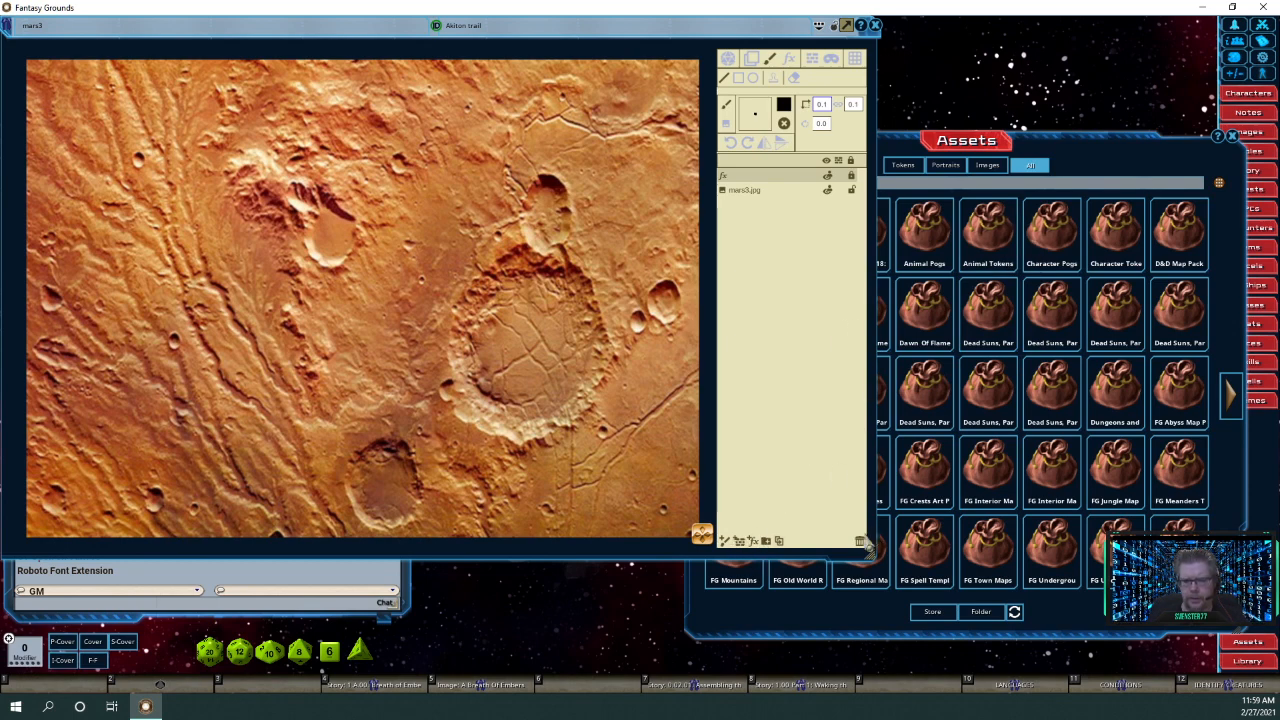
click(859, 540)
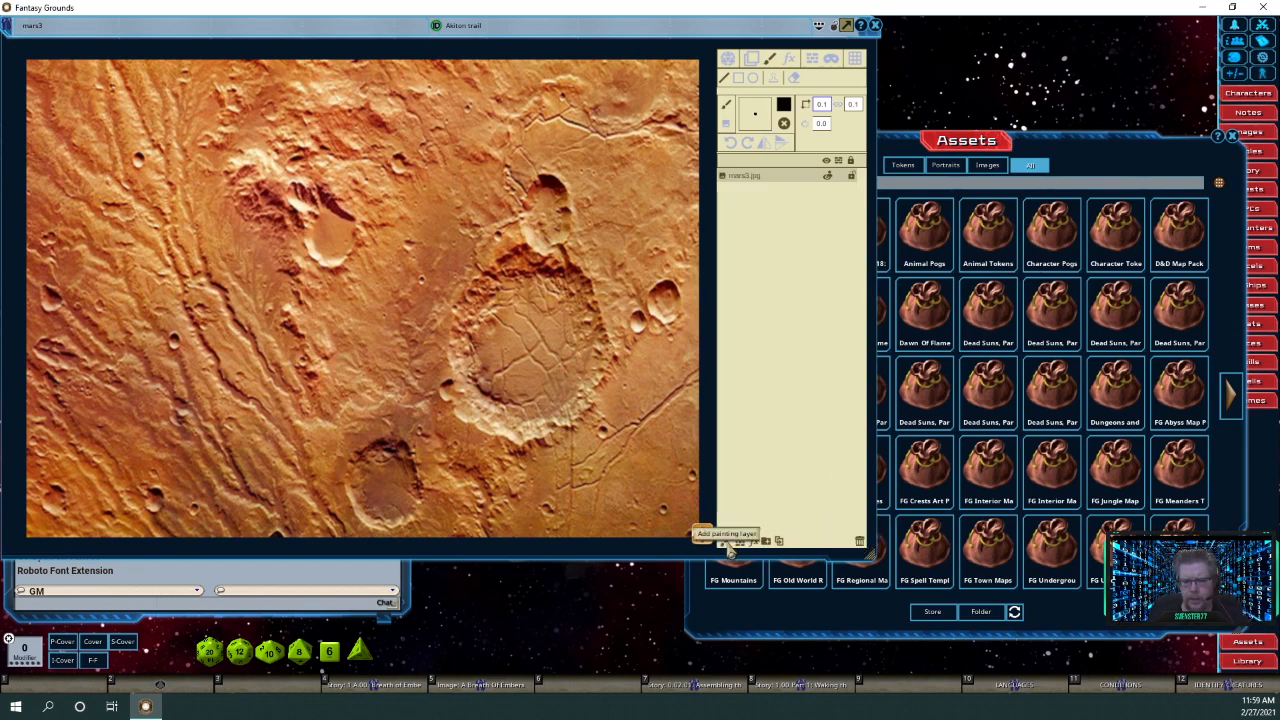
click(724, 540)
Search the assets for "track", look through both result pages, and move the Assets window away from the map.
click(1087, 177)
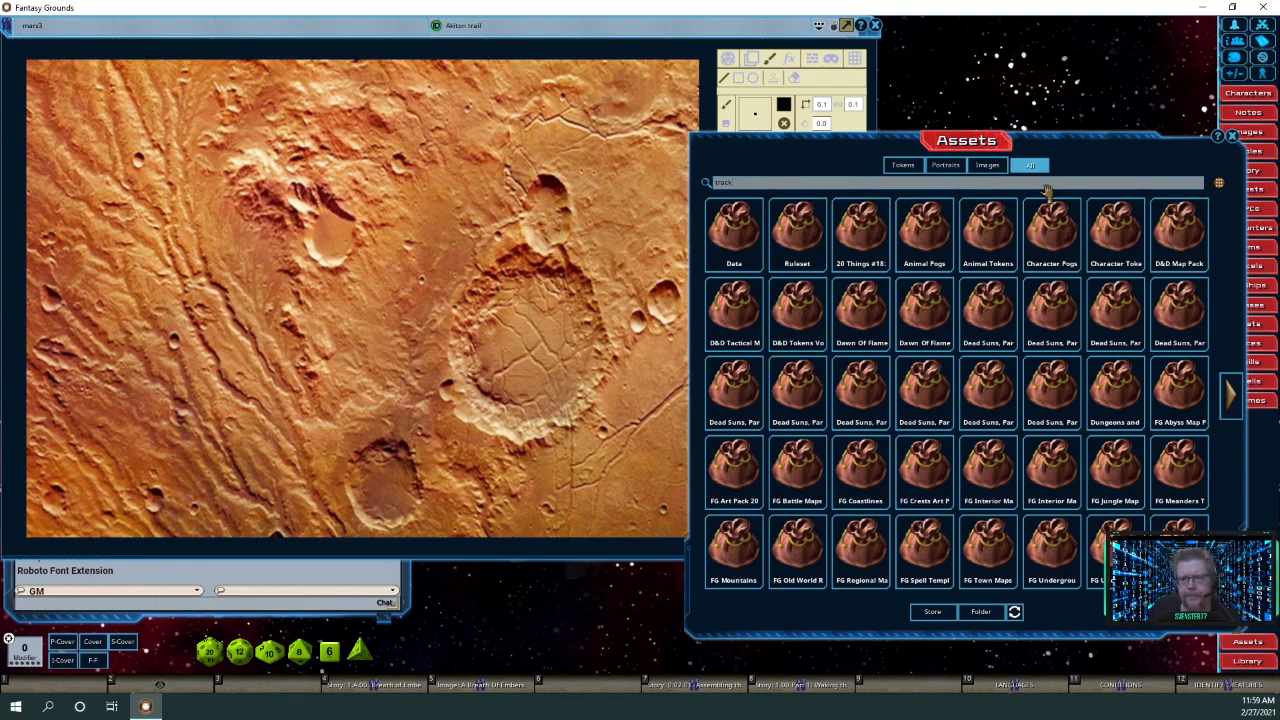
key(Return)
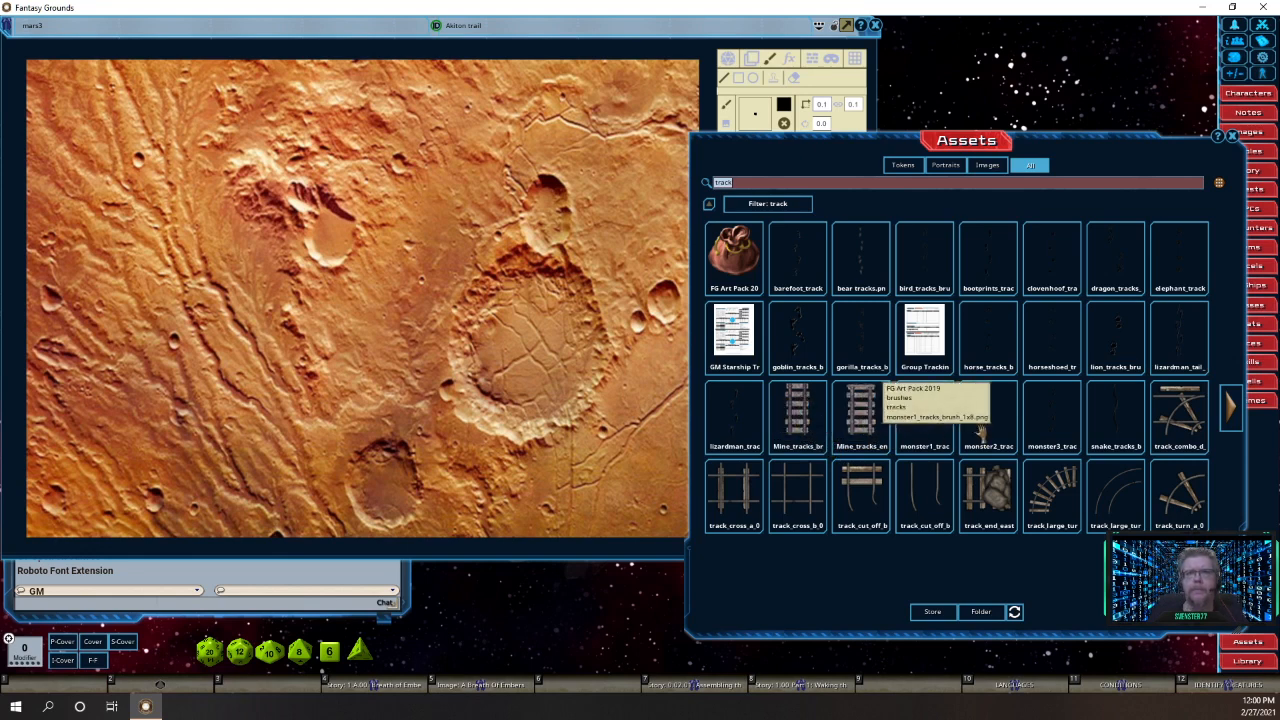
click(1232, 418)
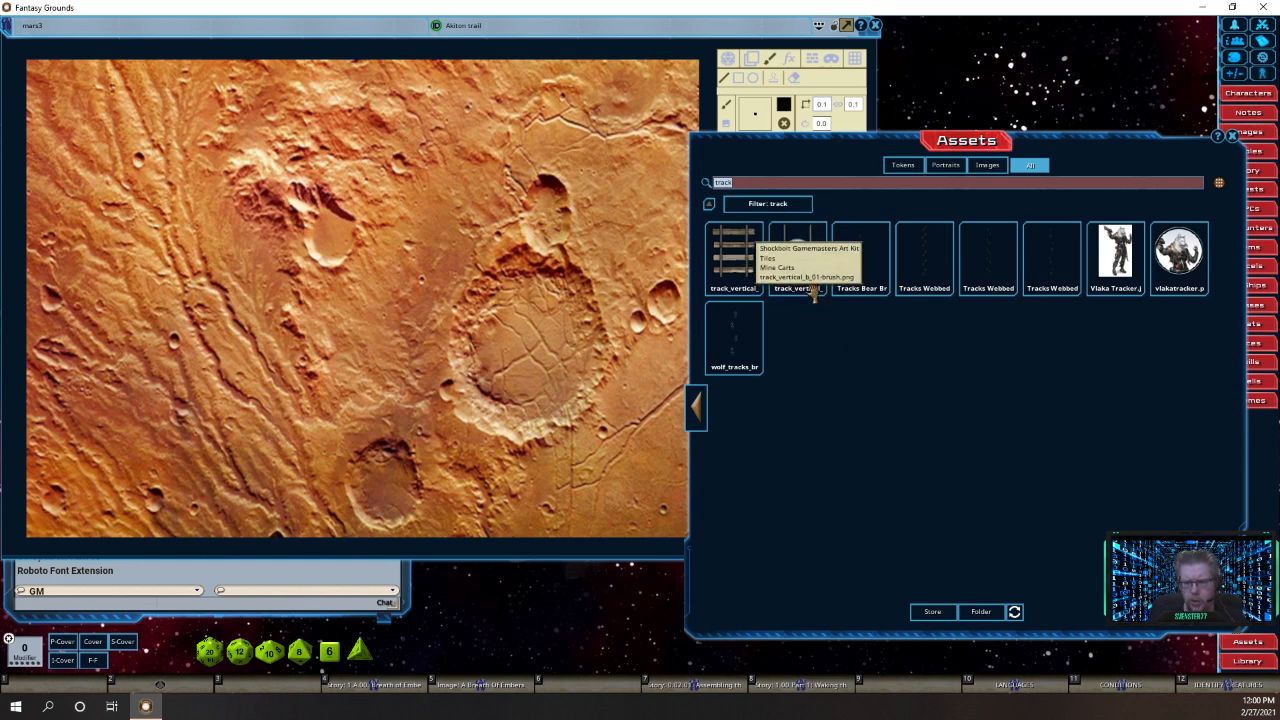
click(696, 418)
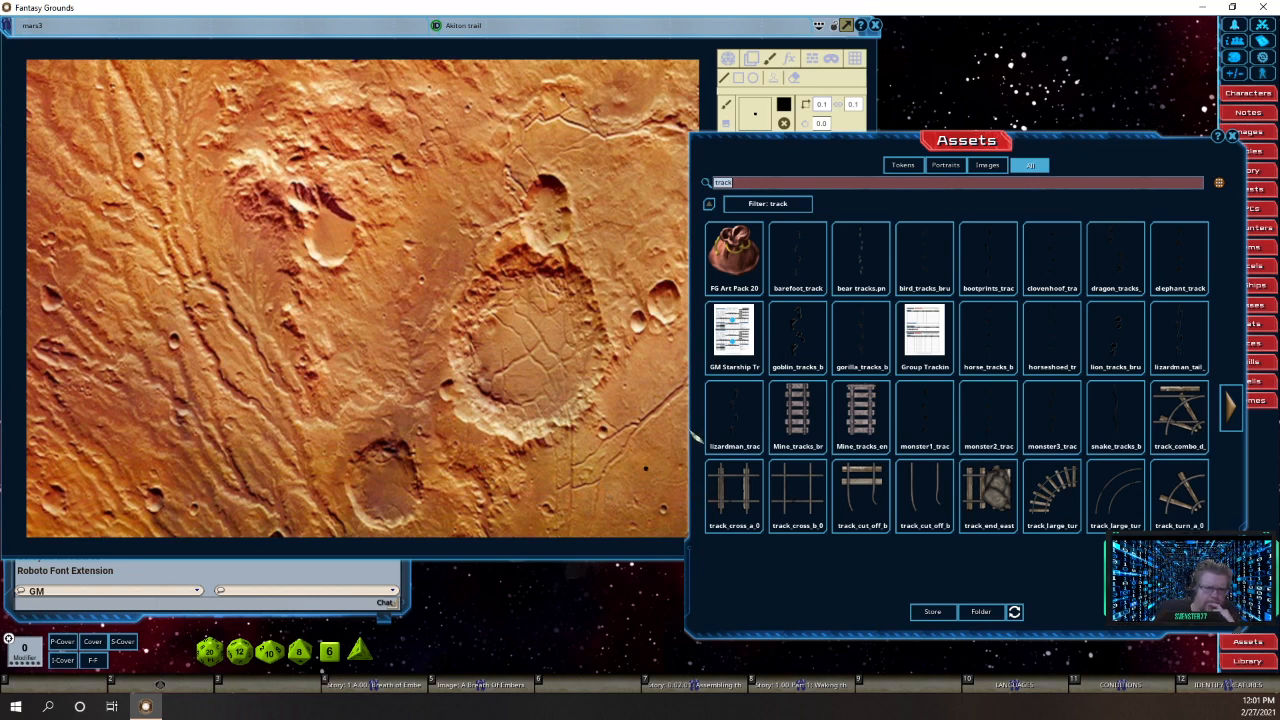
drag(897, 143, 962, 133)
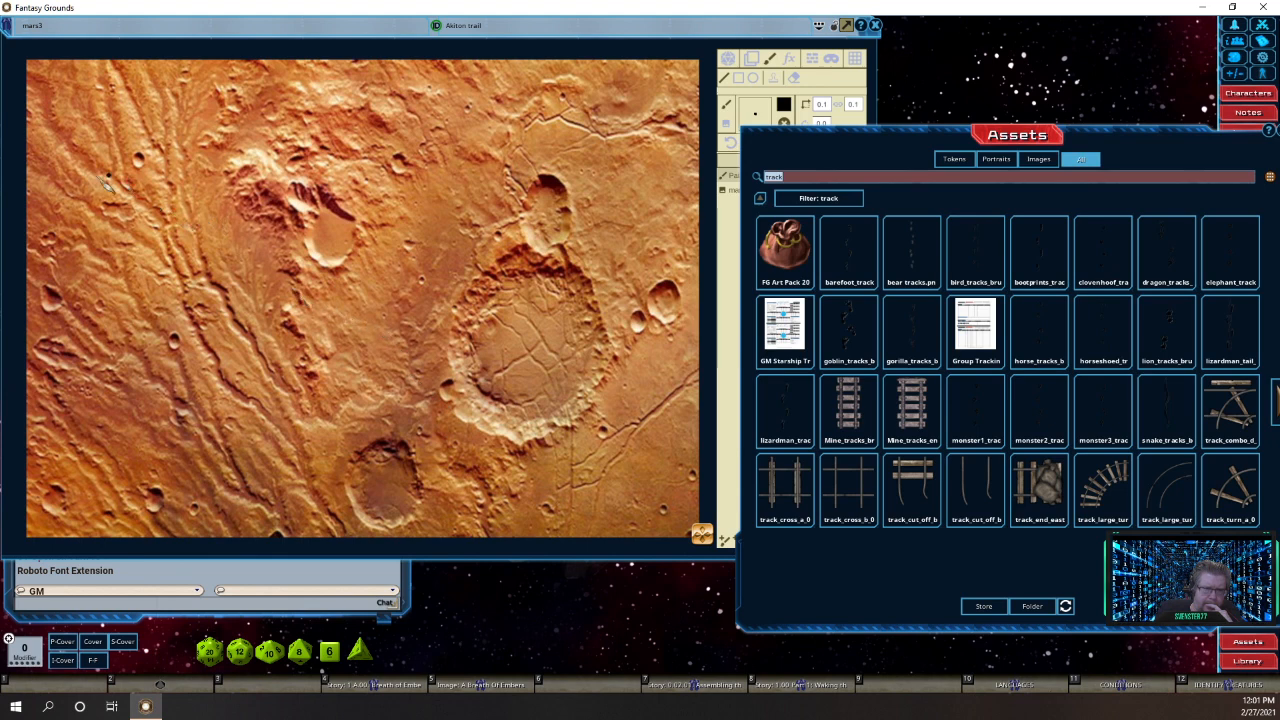
click(38, 173)
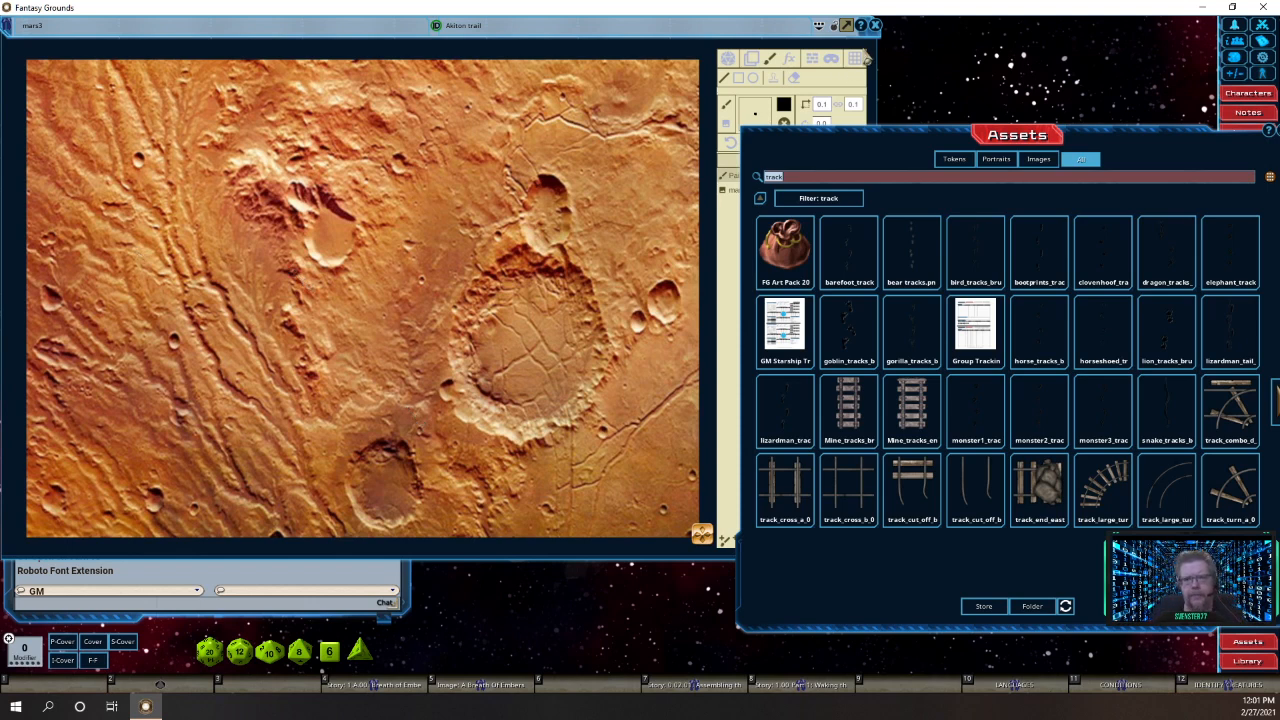
Show a square grid on the mars3 map and set its cell size to 20.
click(857, 90)
click(855, 58)
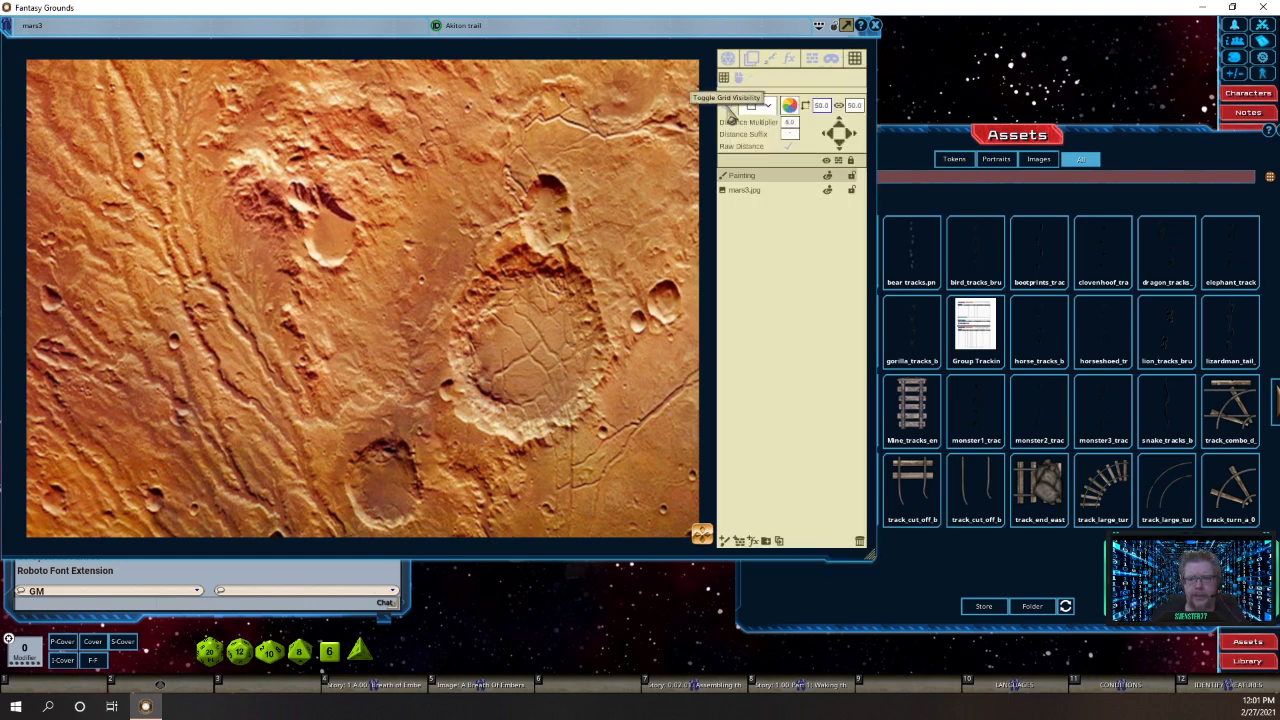
click(731, 113)
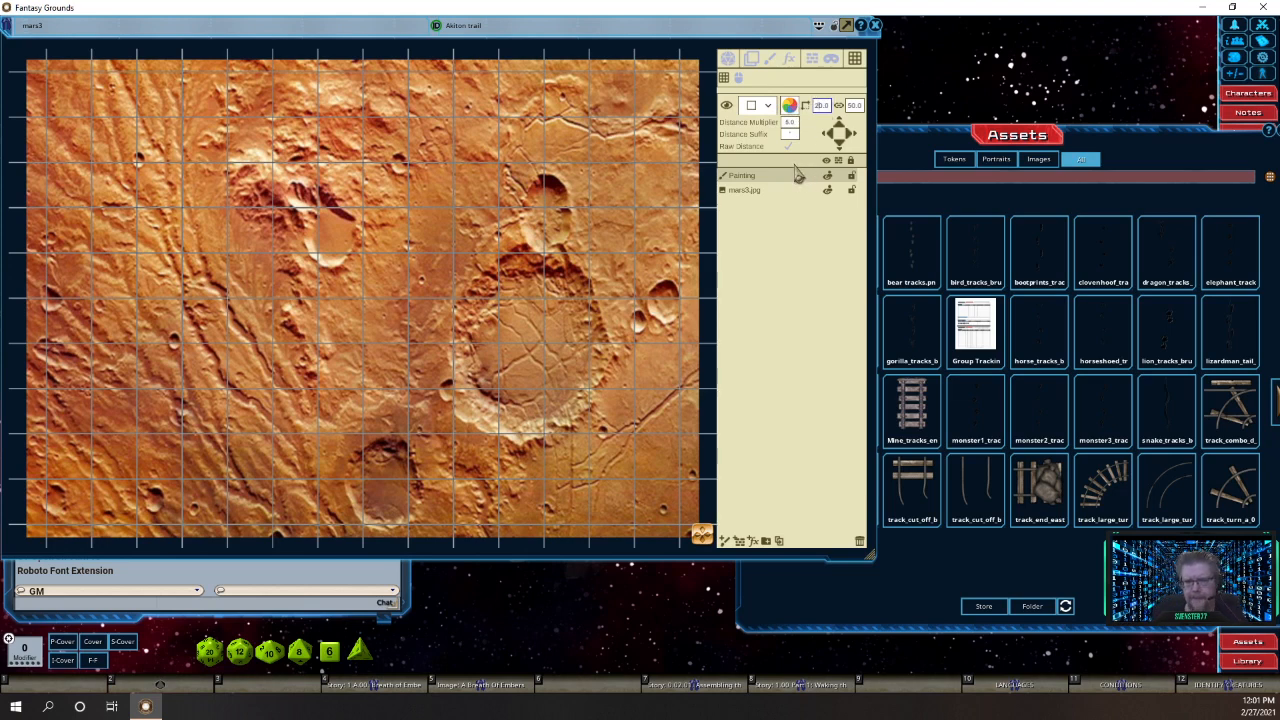
key(Tab)
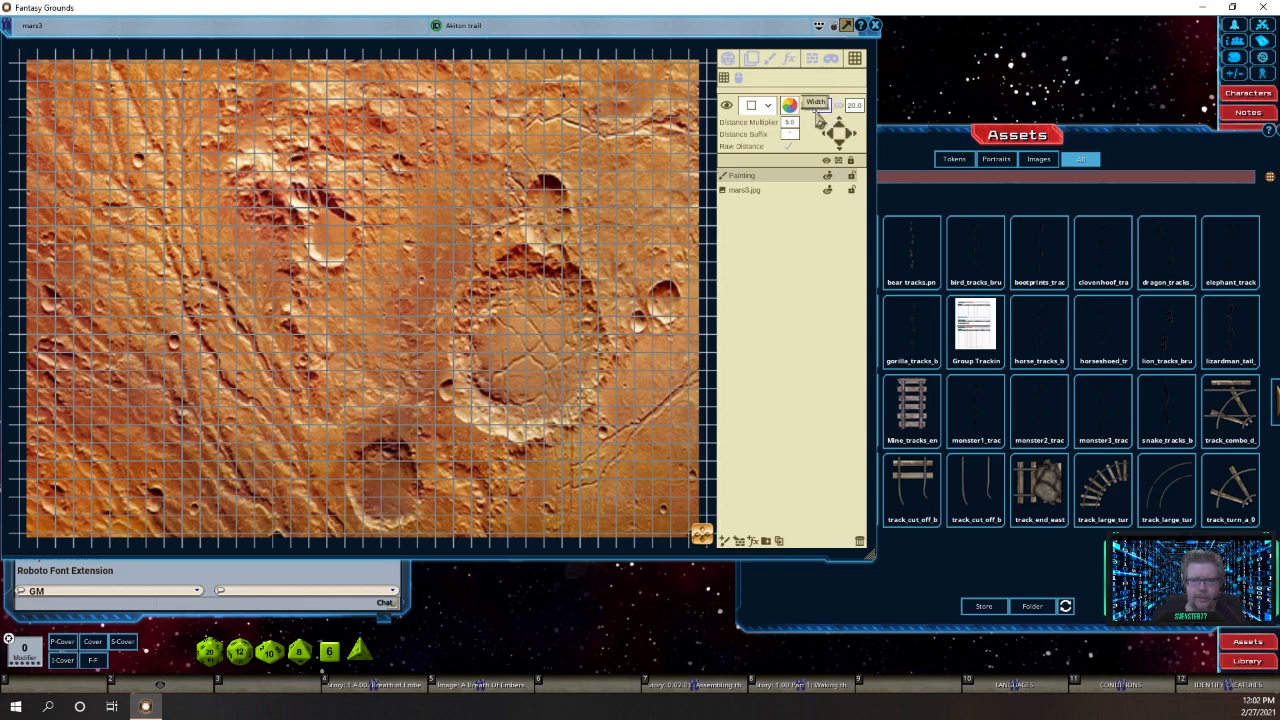
Set the mars3 grid's cell width and height to 15.
text(15)
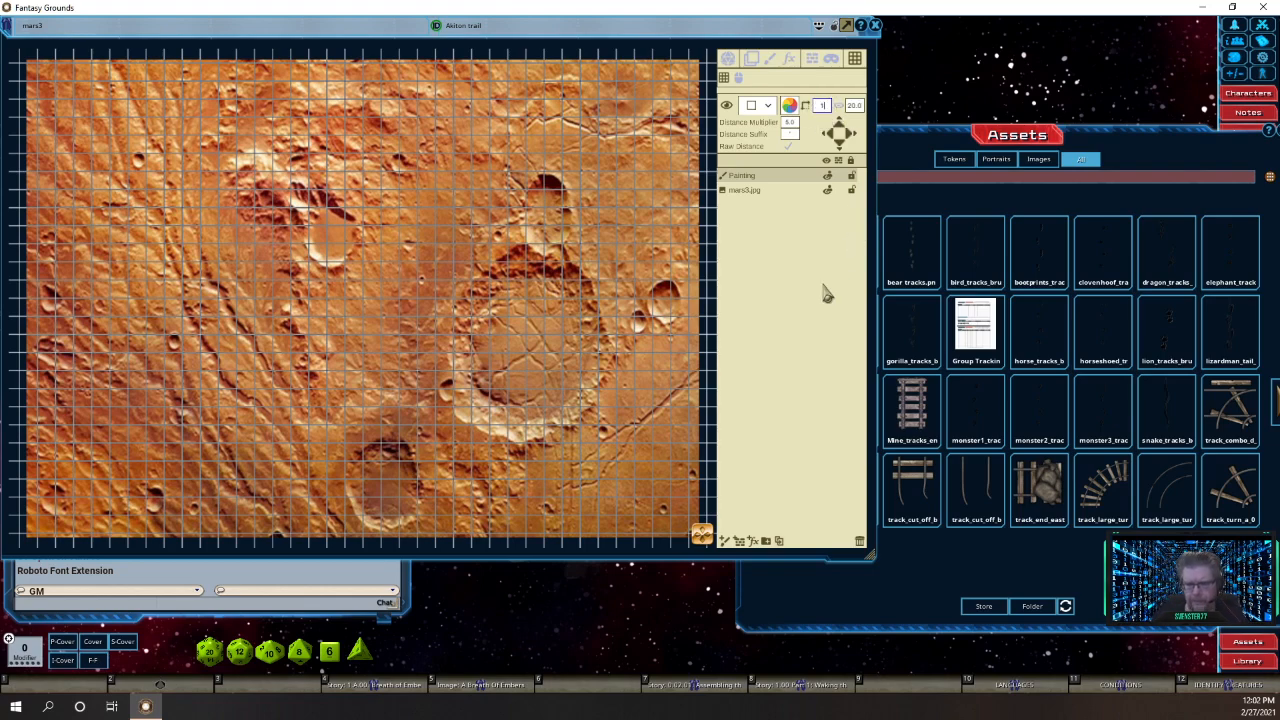
click(838, 106)
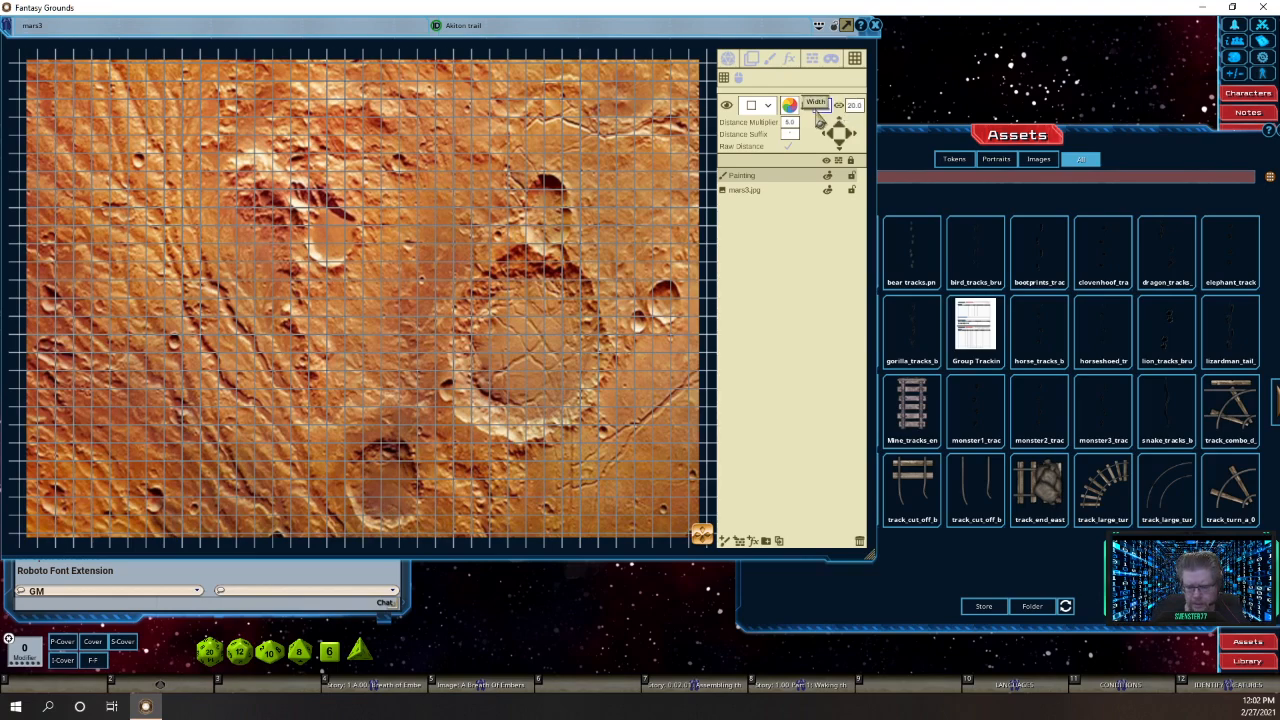
click(839, 106)
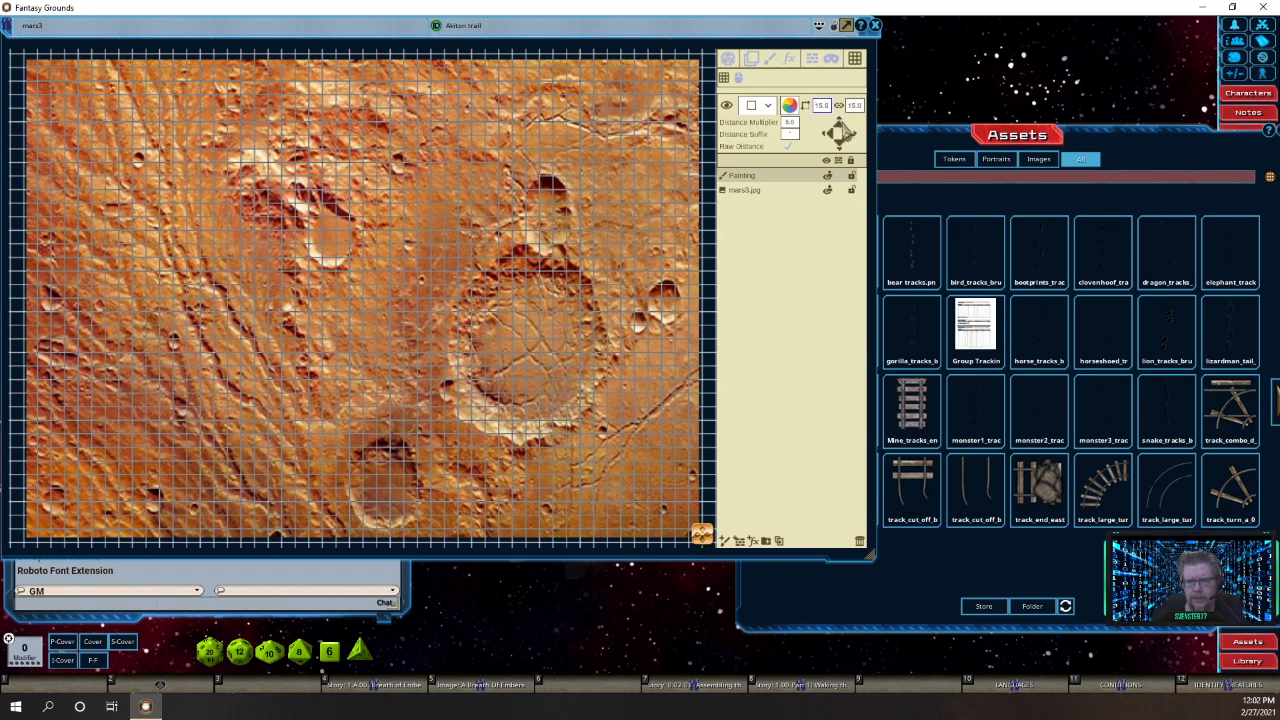
click(820, 251)
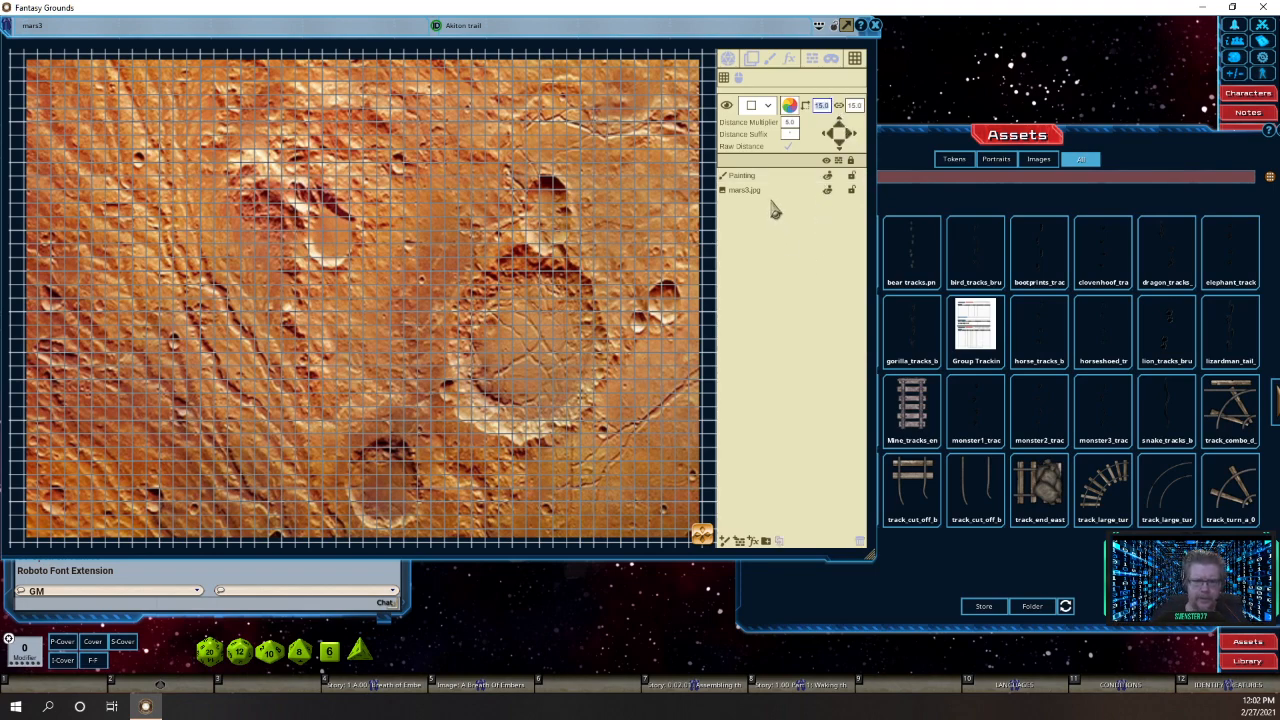
Pick a pale orange grid colour with RGB 255, 184, 131 and lower its alpha to 124.
click(789, 106)
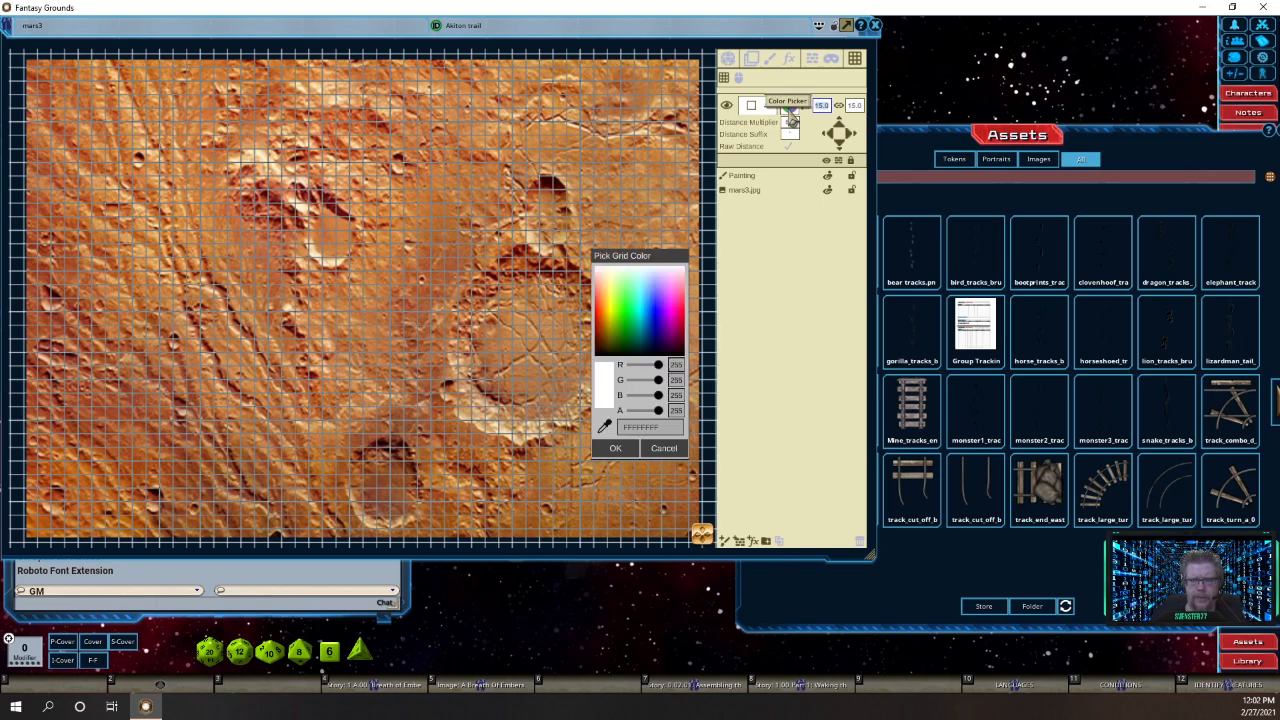
click(607, 300)
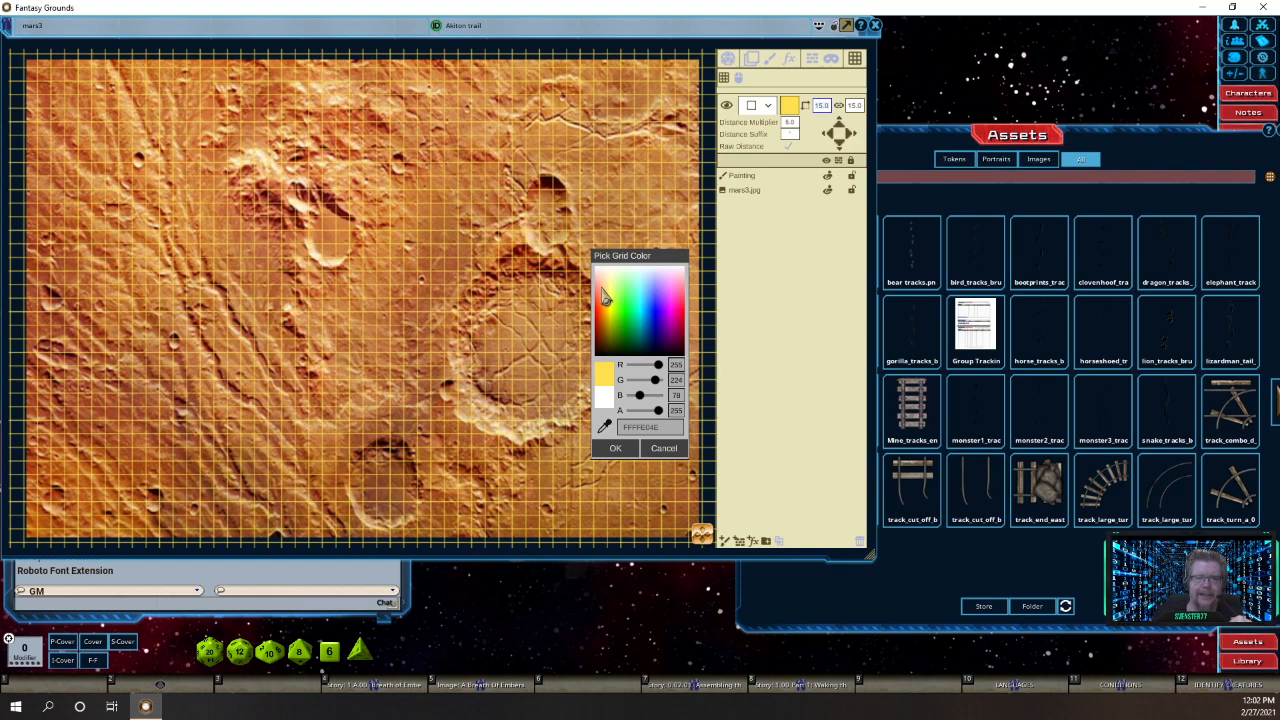
click(607, 297)
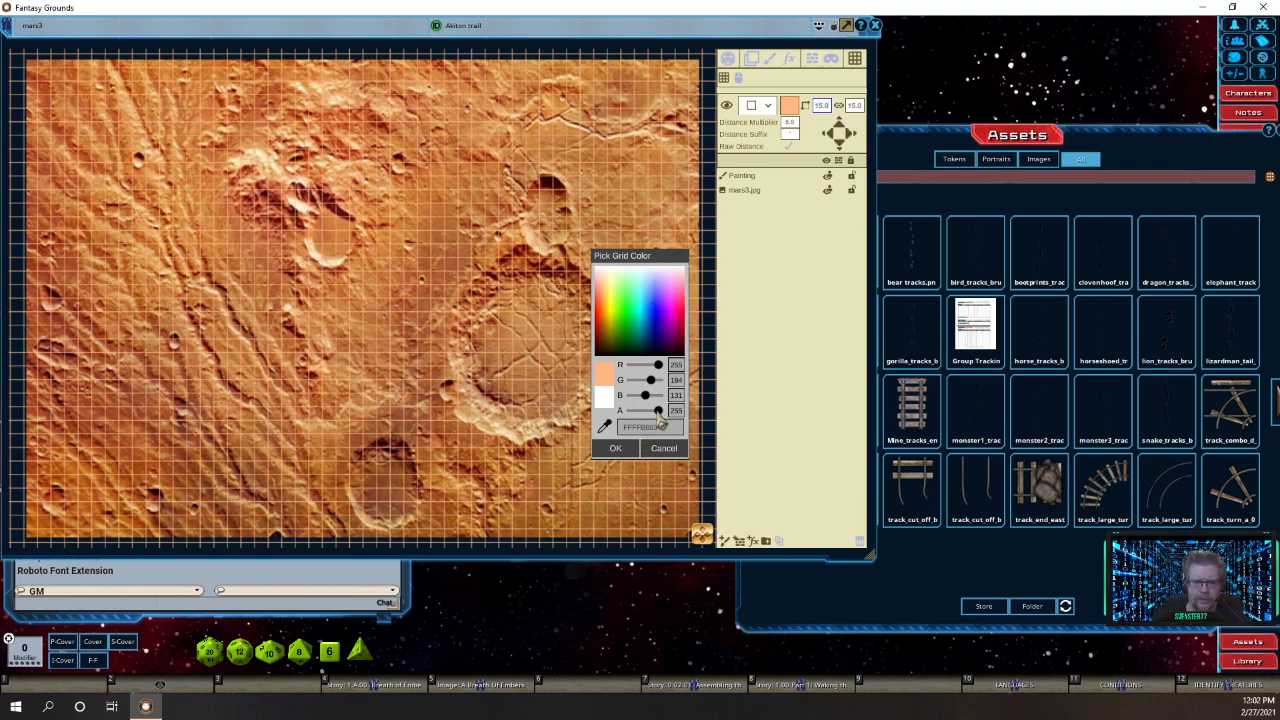
drag(660, 420, 648, 420)
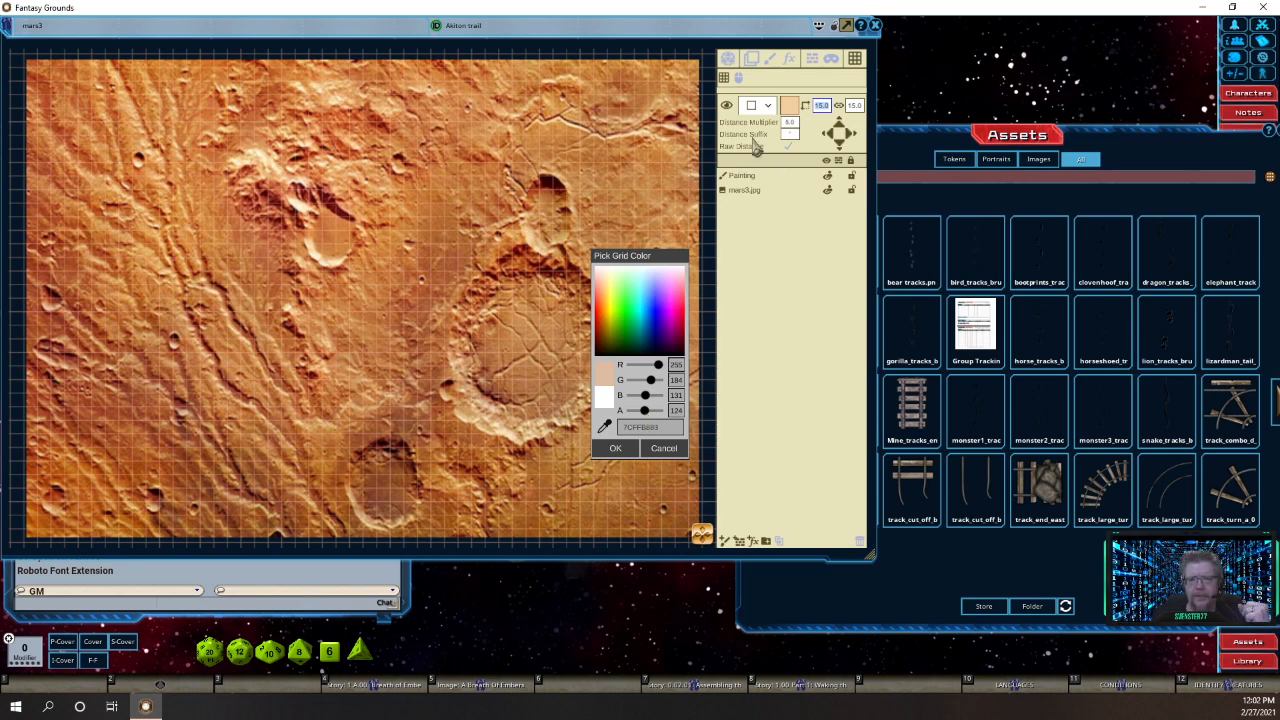
Change the grid type to hexagons, compare both orientations and keep the last type listed, and accept the chosen grid colour.
click(770, 109)
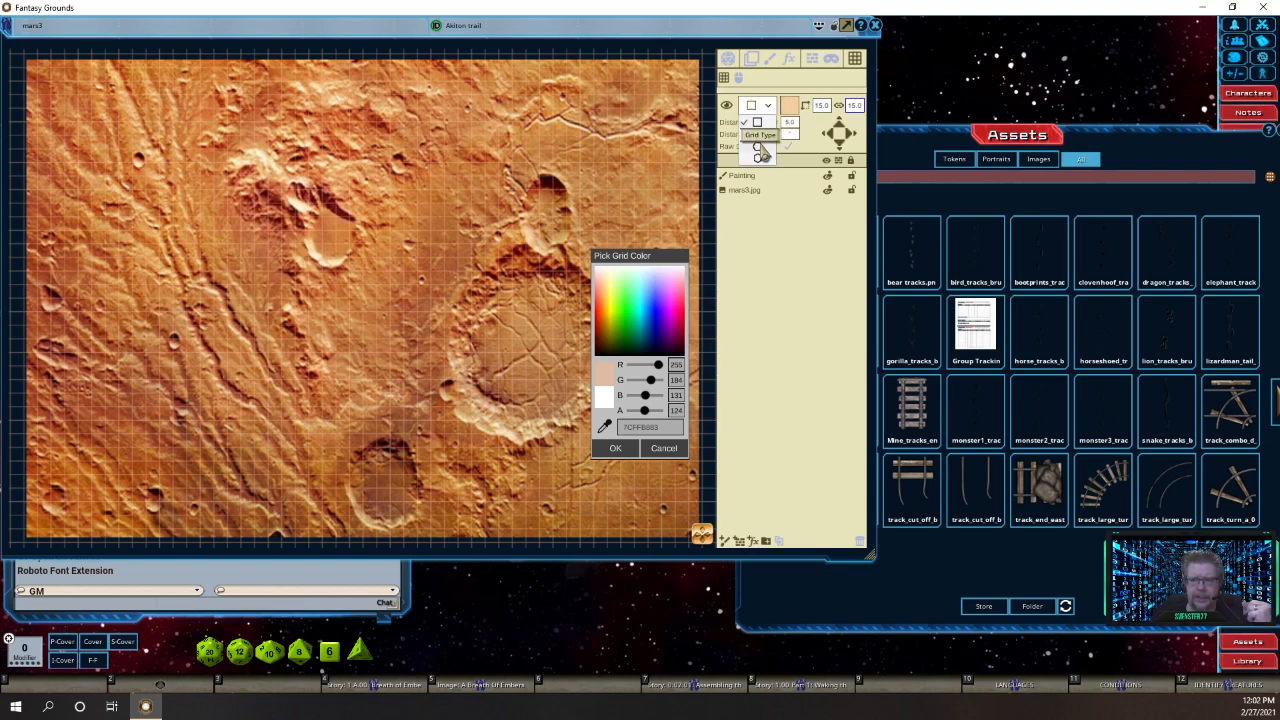
click(757, 146)
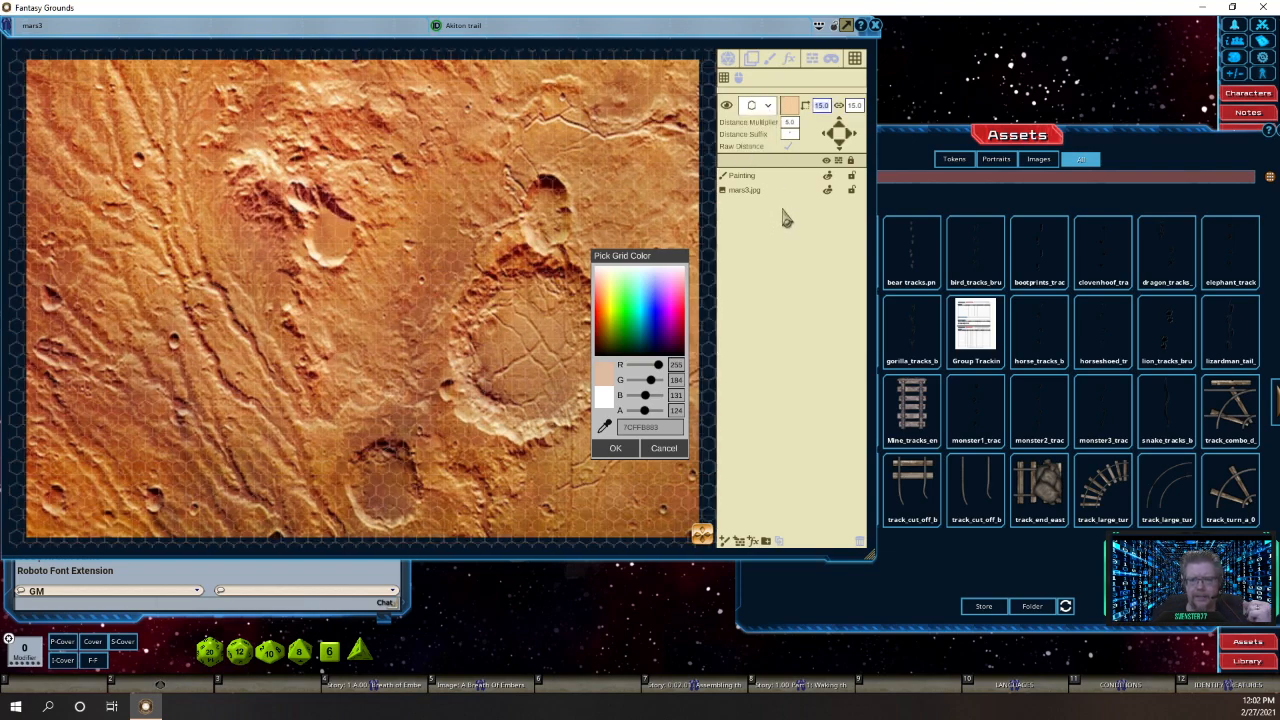
click(770, 110)
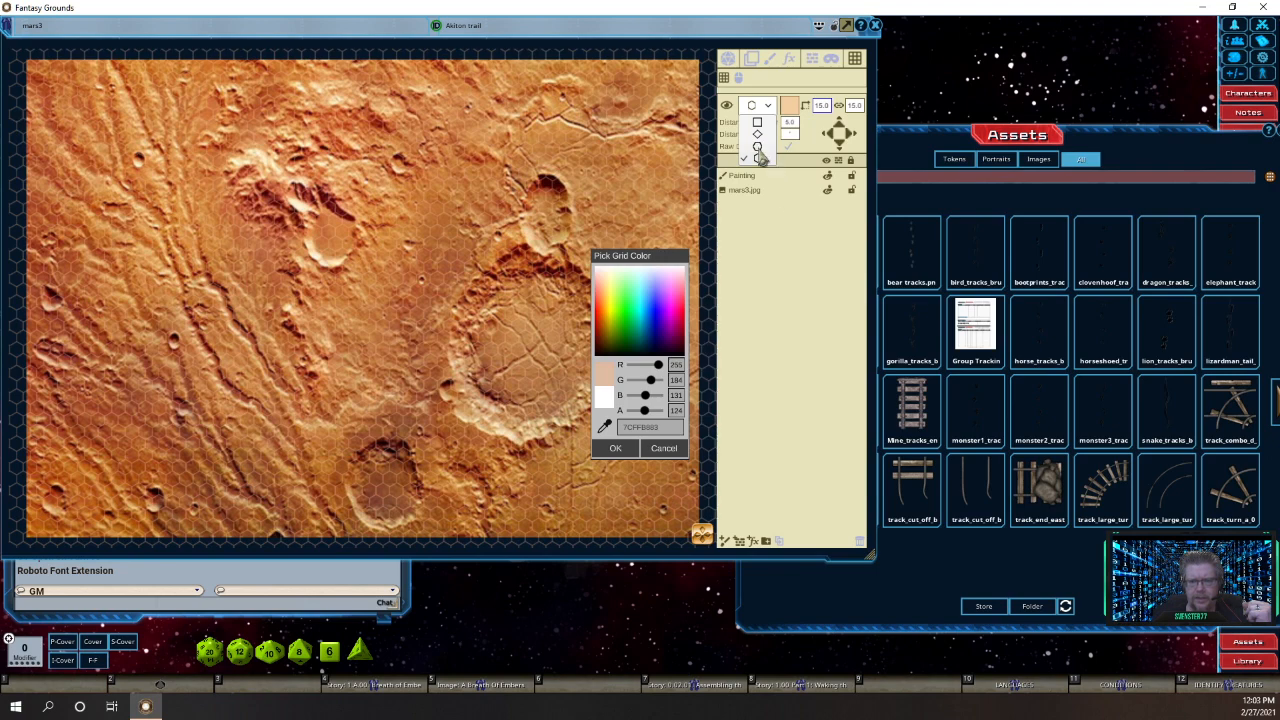
click(761, 158)
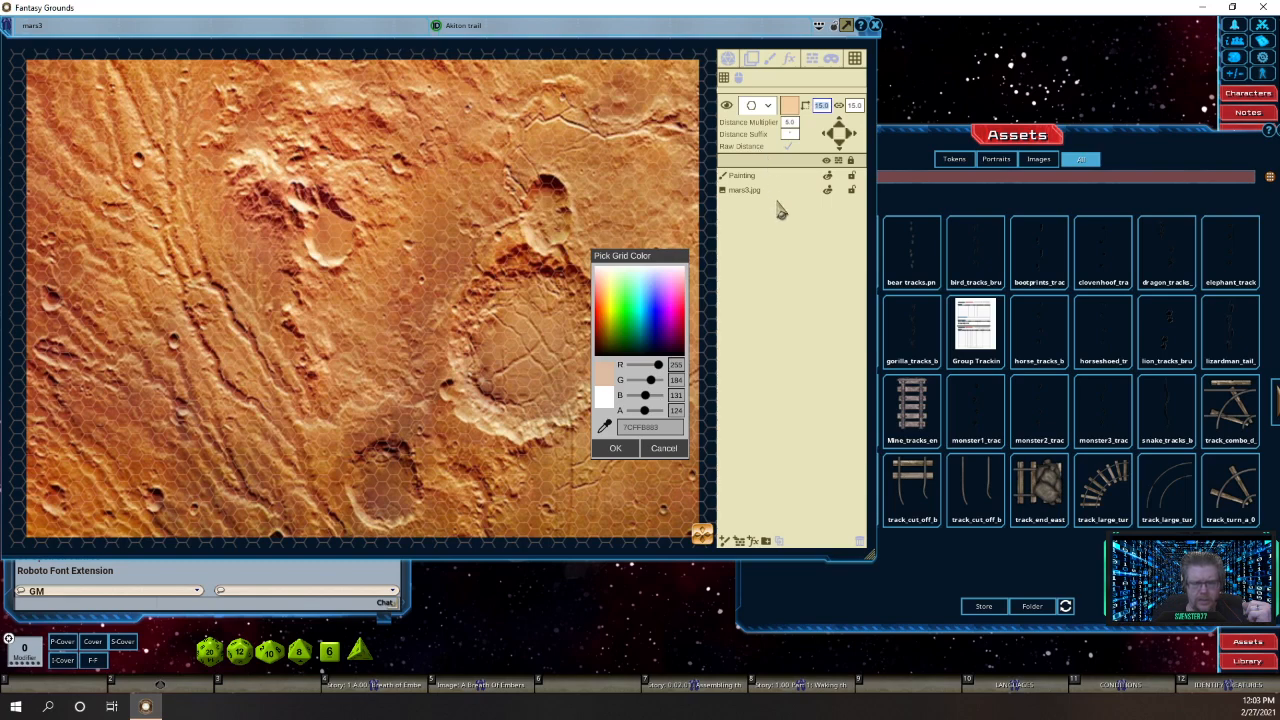
click(767, 105)
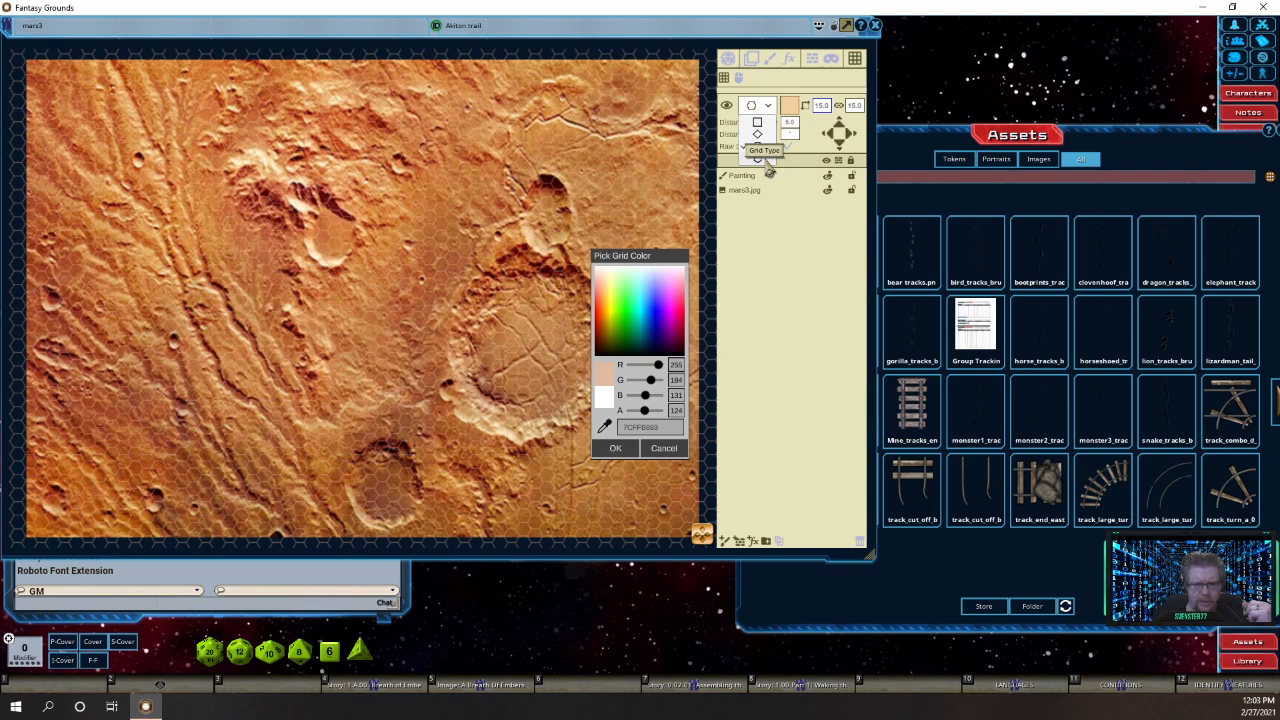
click(769, 171)
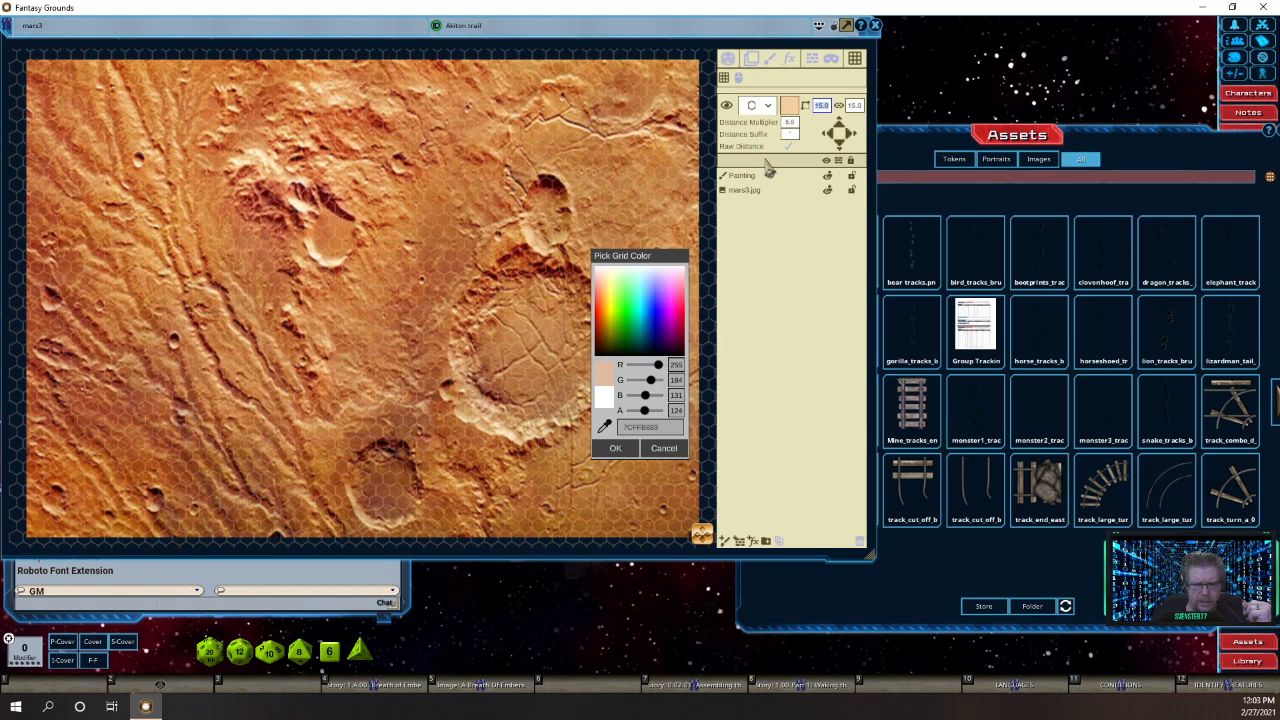
click(772, 110)
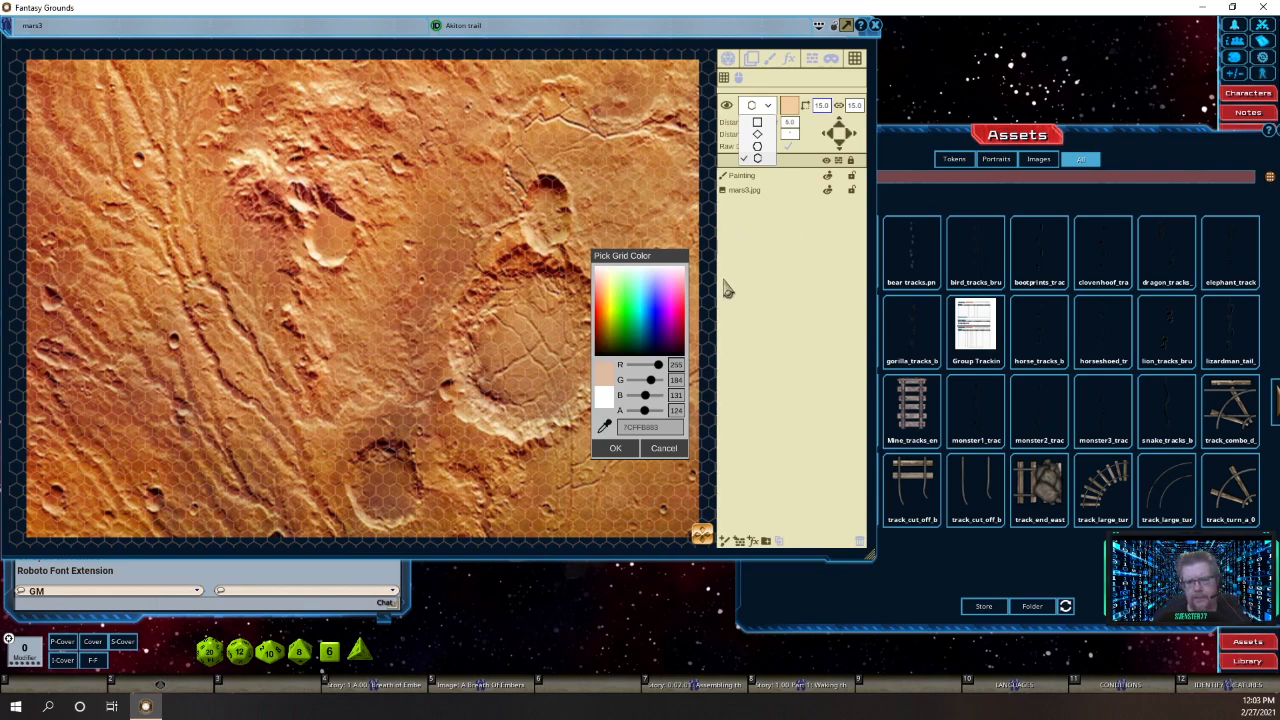
click(613, 449)
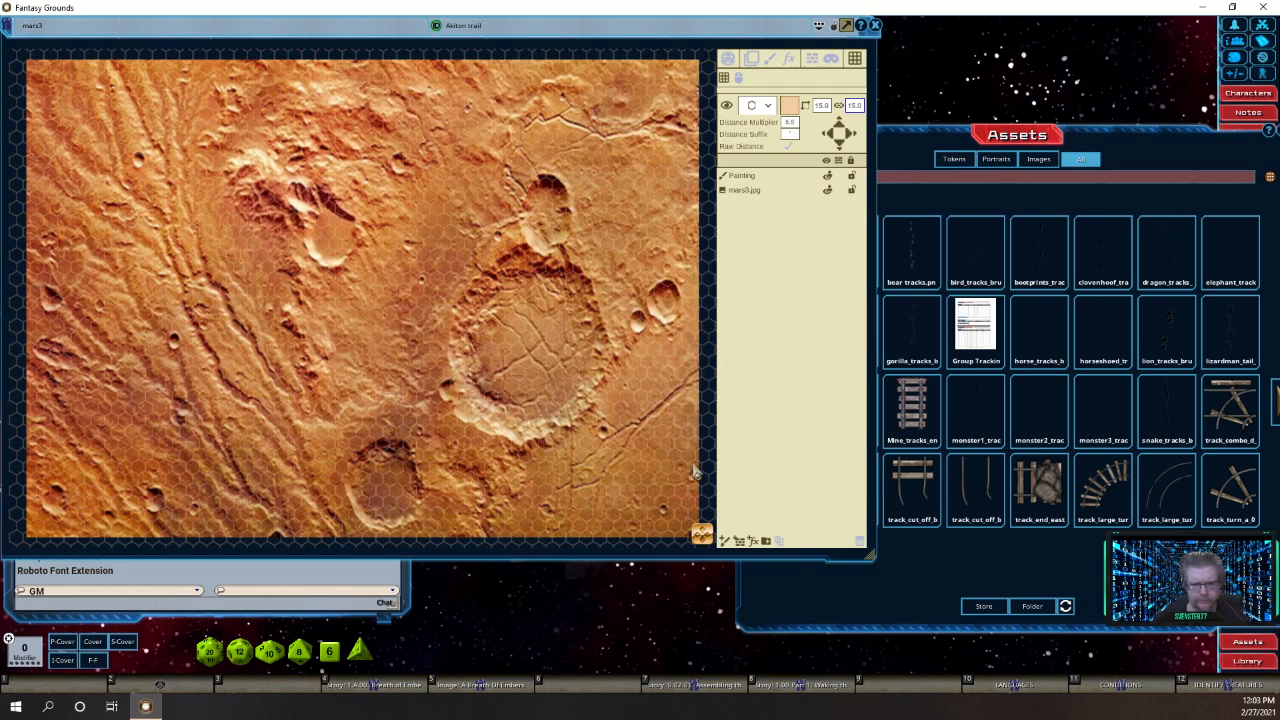
key(Tab)
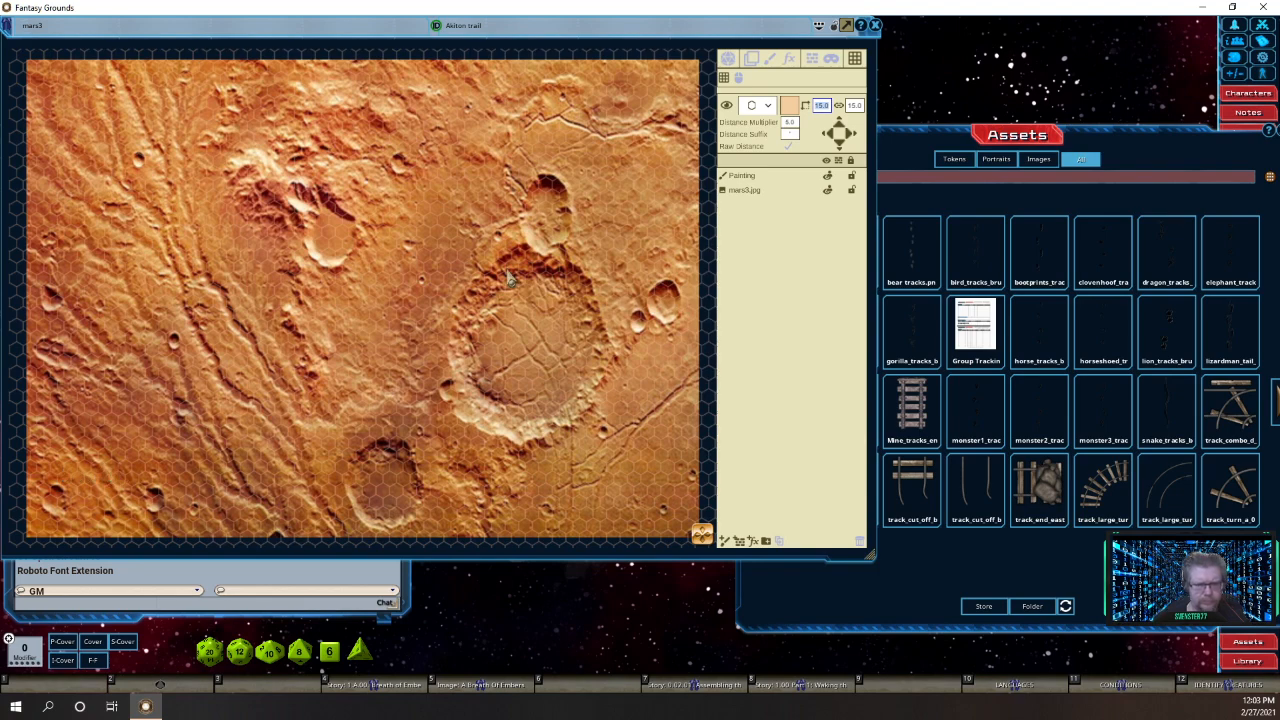
click(448, 214)
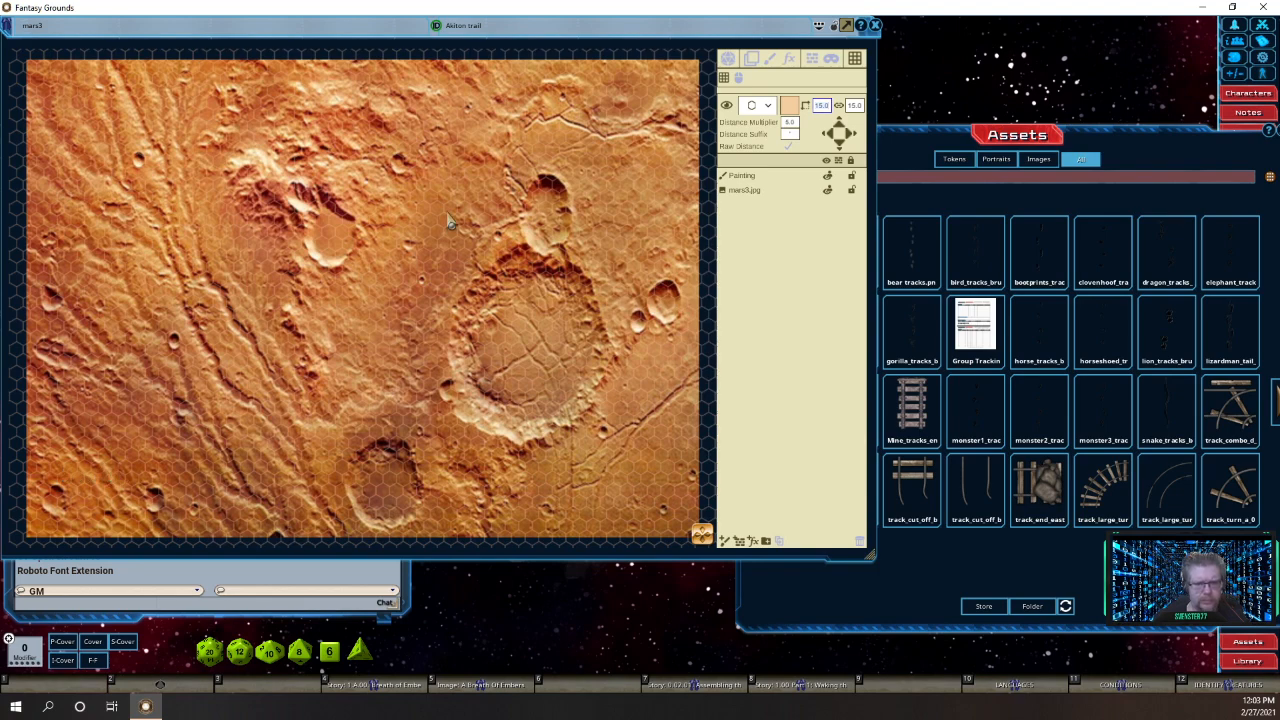
Measure the map's width with an arrow pointer drawn across its lower part, and delete the pointer.
click(728, 59)
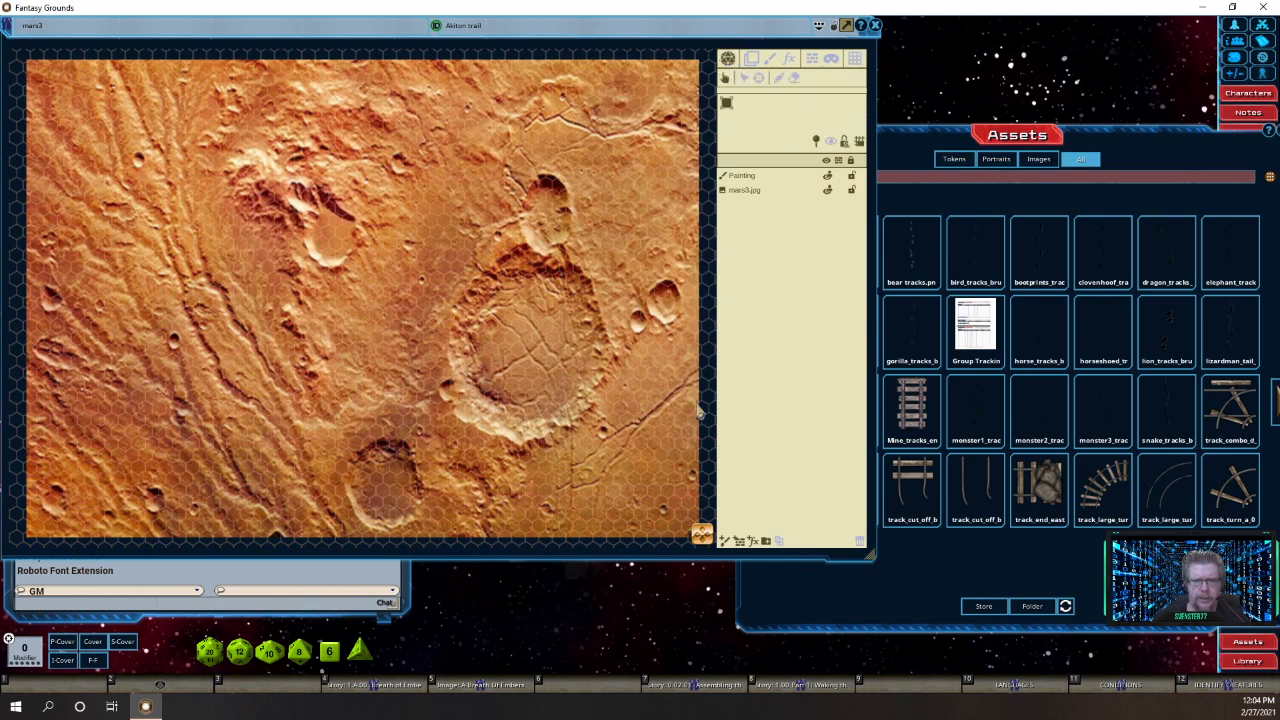
mouse_move(688, 507)
mouse_down()
mouse_move(476, 518)
mouse_move(143, 484)
mouse_move(42, 505)
mouse_up()
scroll(361, 505, up, 4)
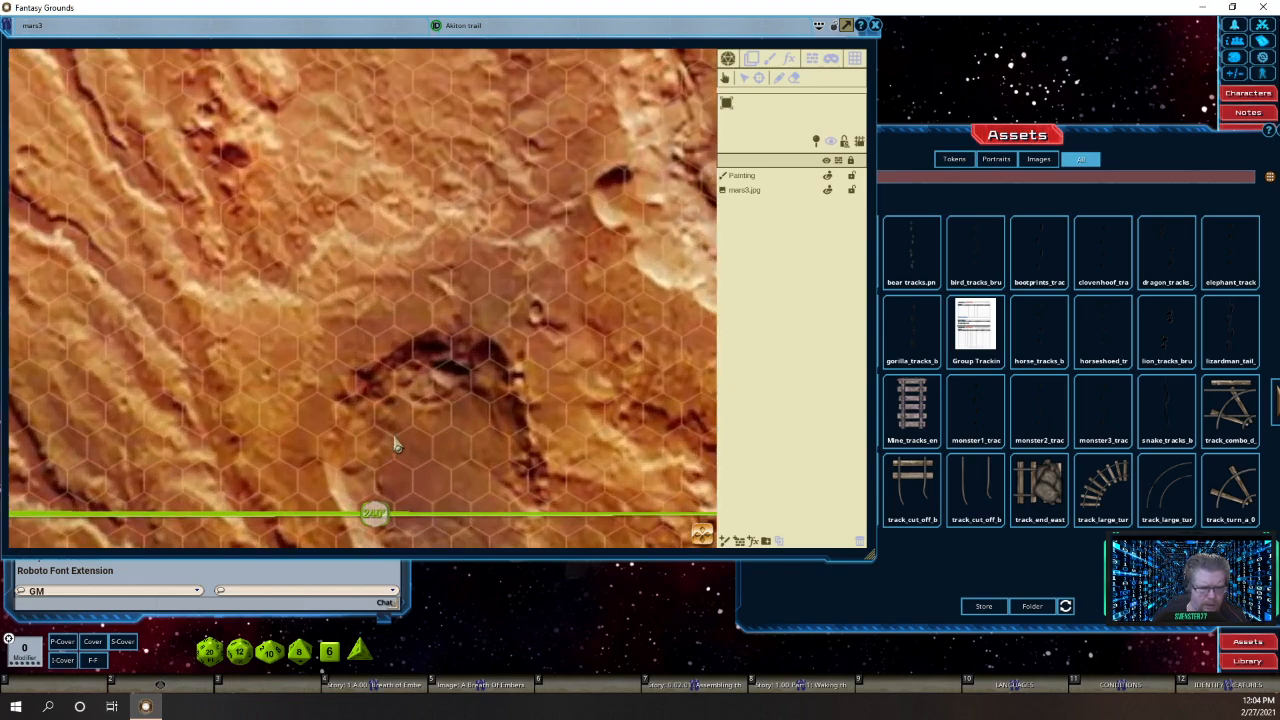
scroll(395, 445, down, 6)
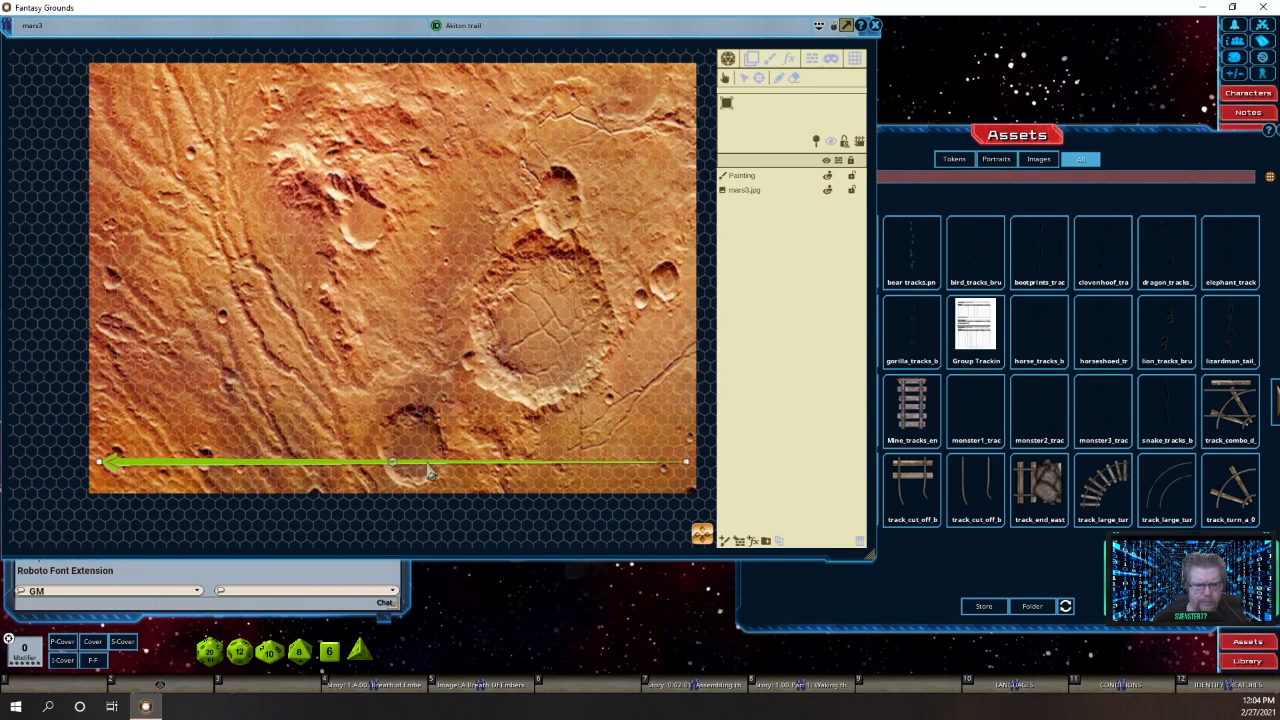
right_click(428, 472)
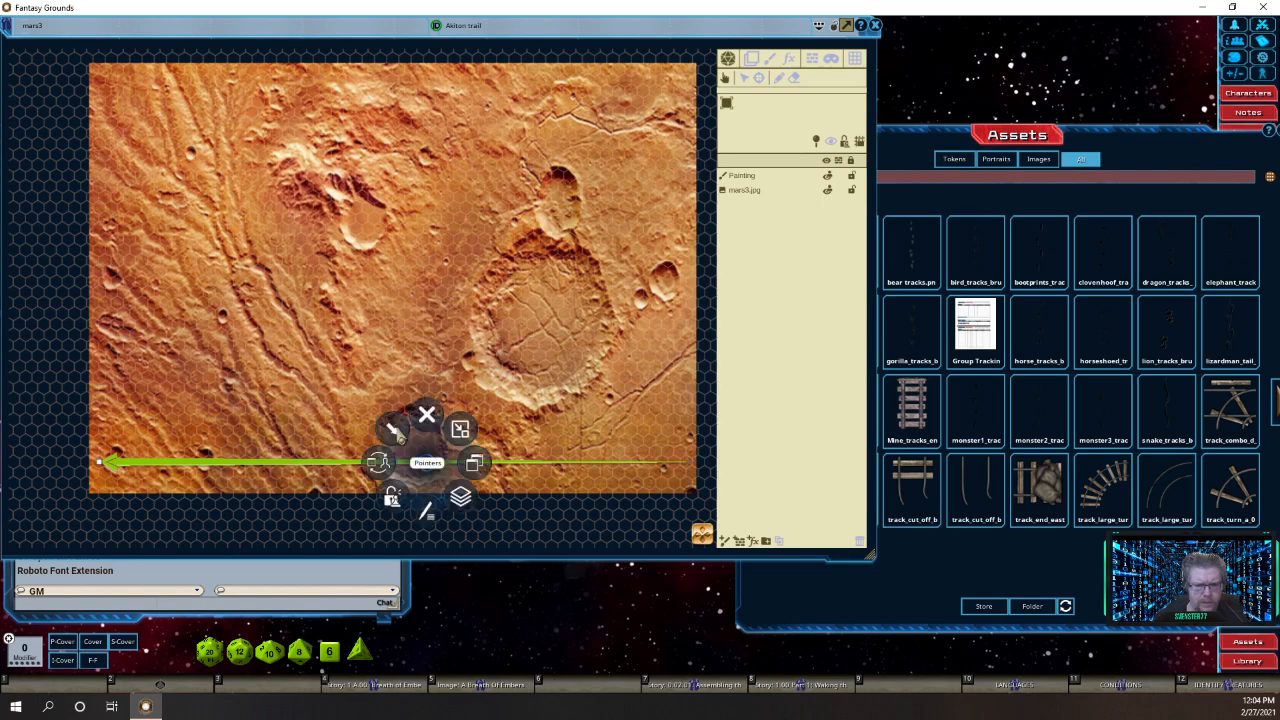
click(398, 425)
click(440, 430)
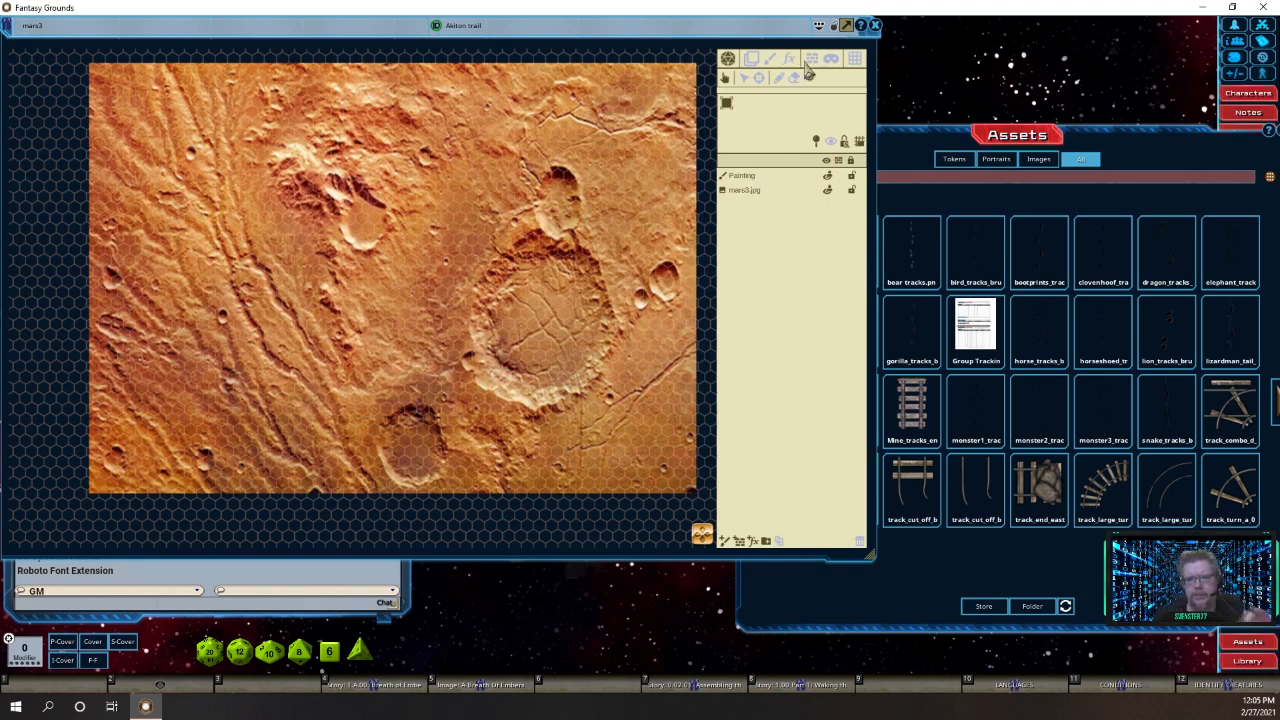
Set the hex grid's cell width and height to 11.5.
click(856, 57)
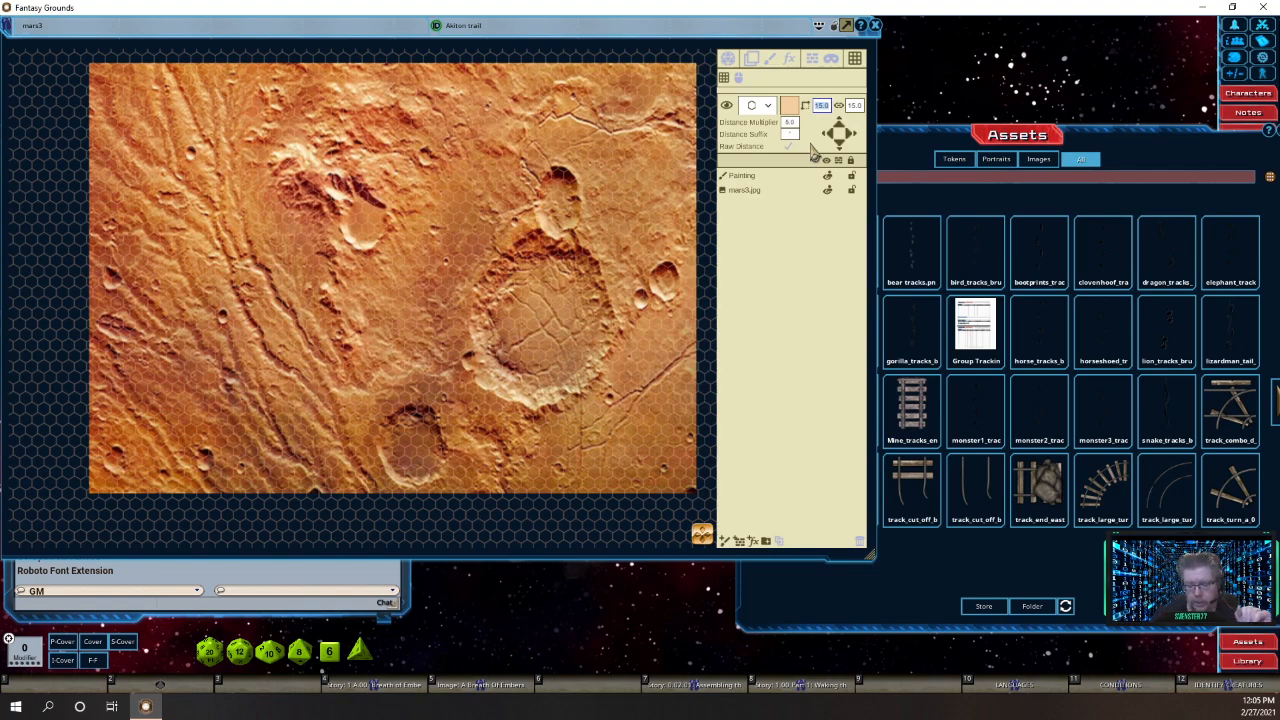
text(11.5)
key(Return)
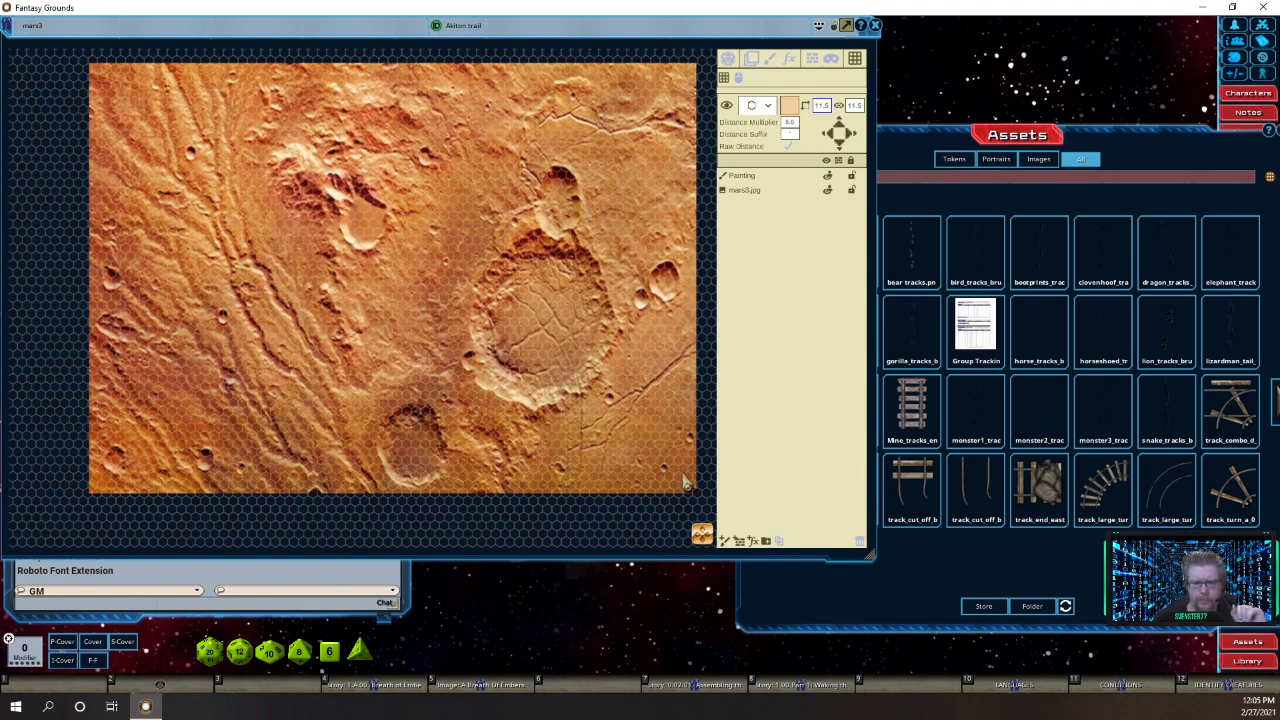
Measure the map's width again on the resized hex grid using an arrow pointer, and remove that pointer.
click(729, 61)
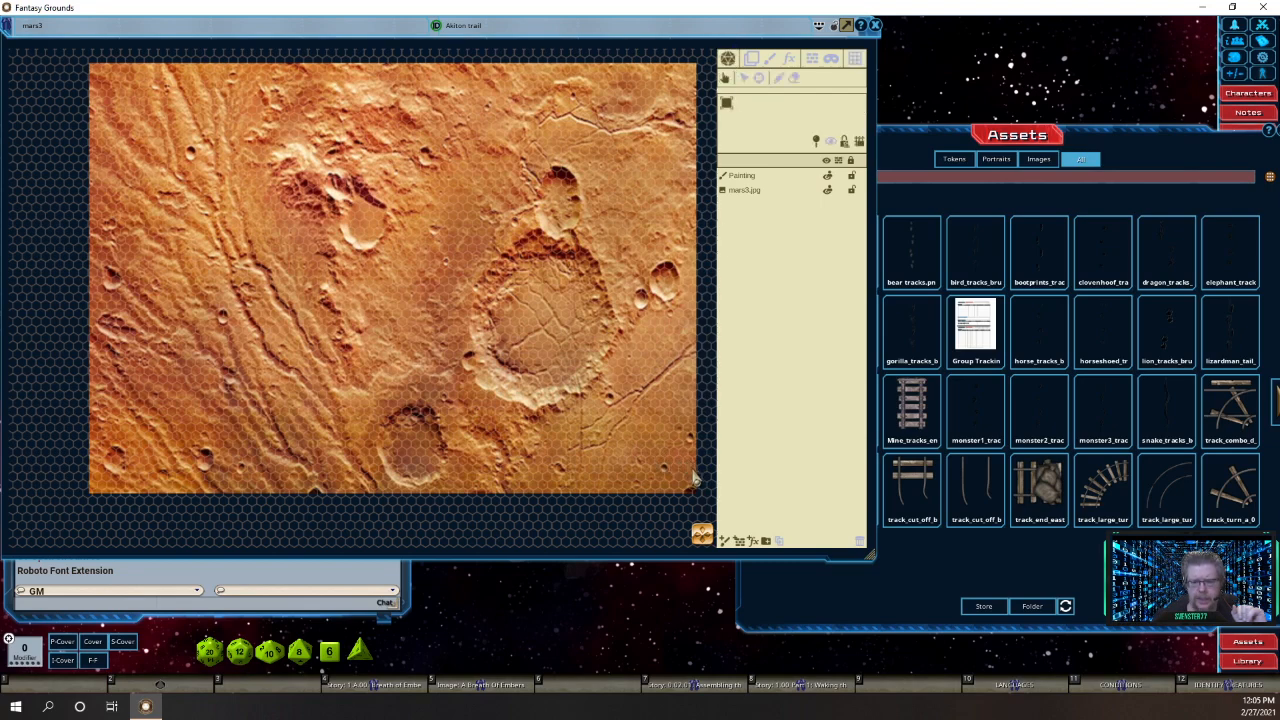
drag(695, 478, 100, 468)
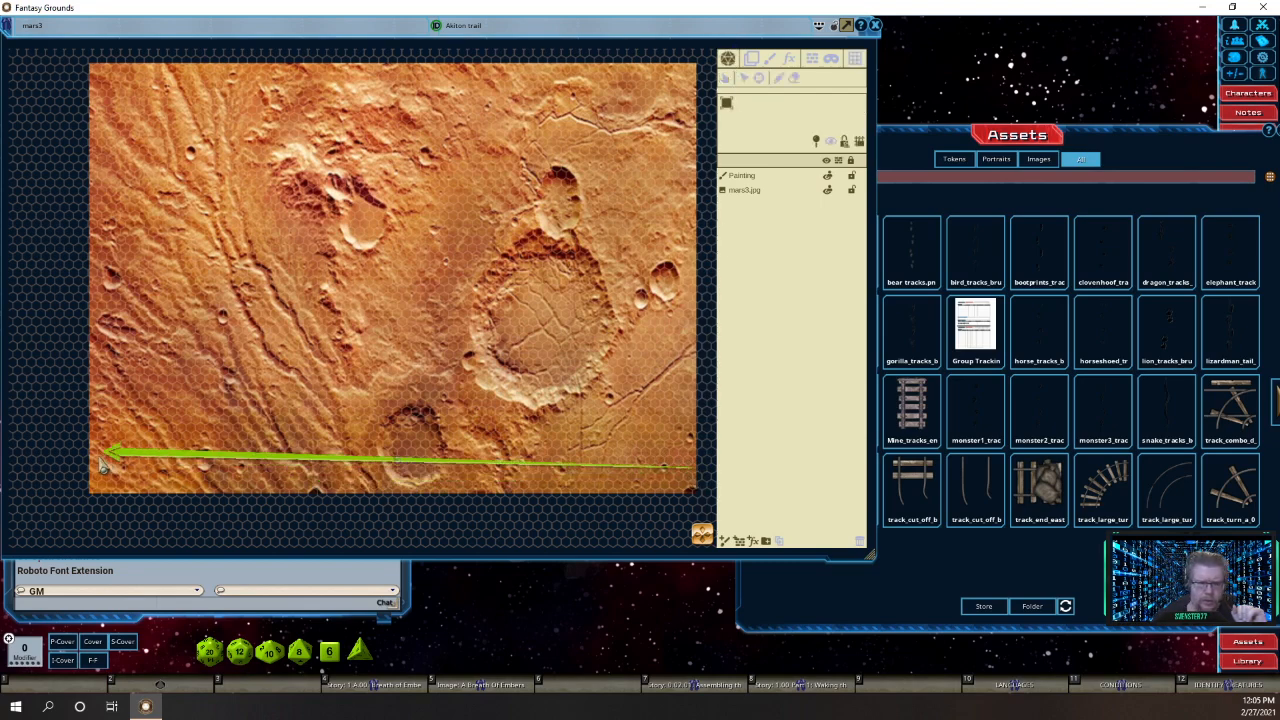
scroll(365, 495, up, 5)
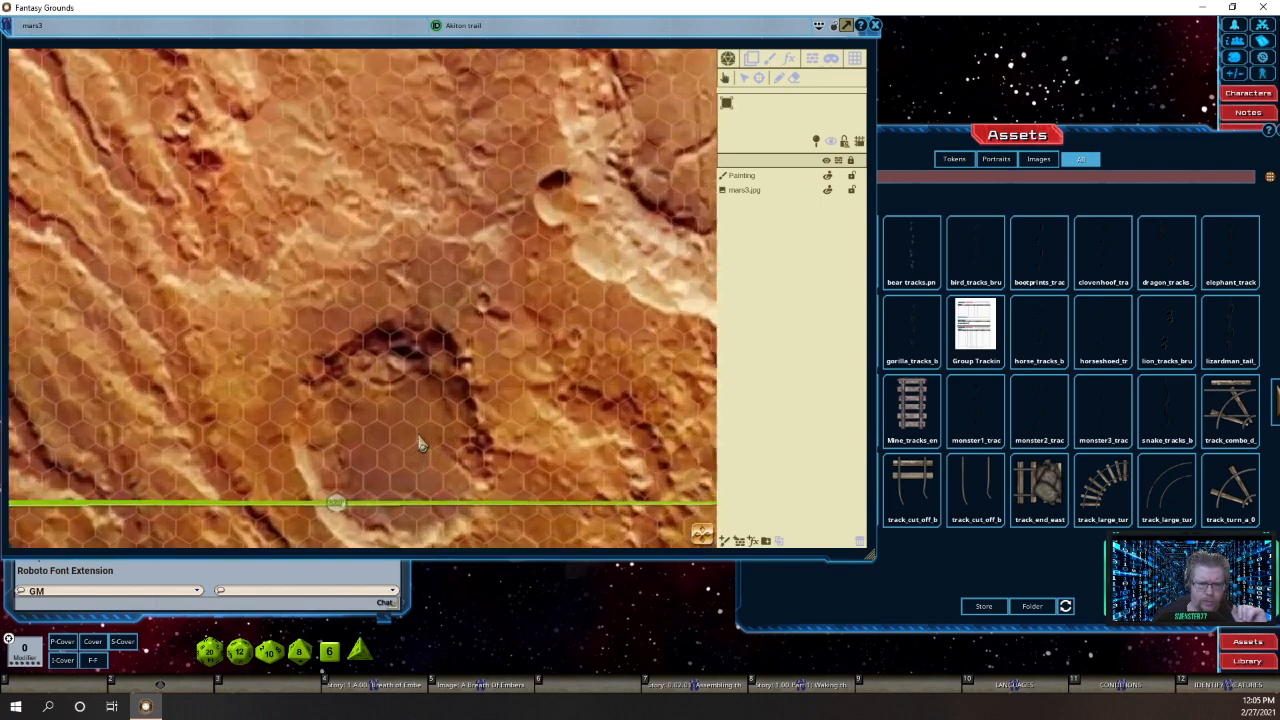
scroll(420, 445, down, 5)
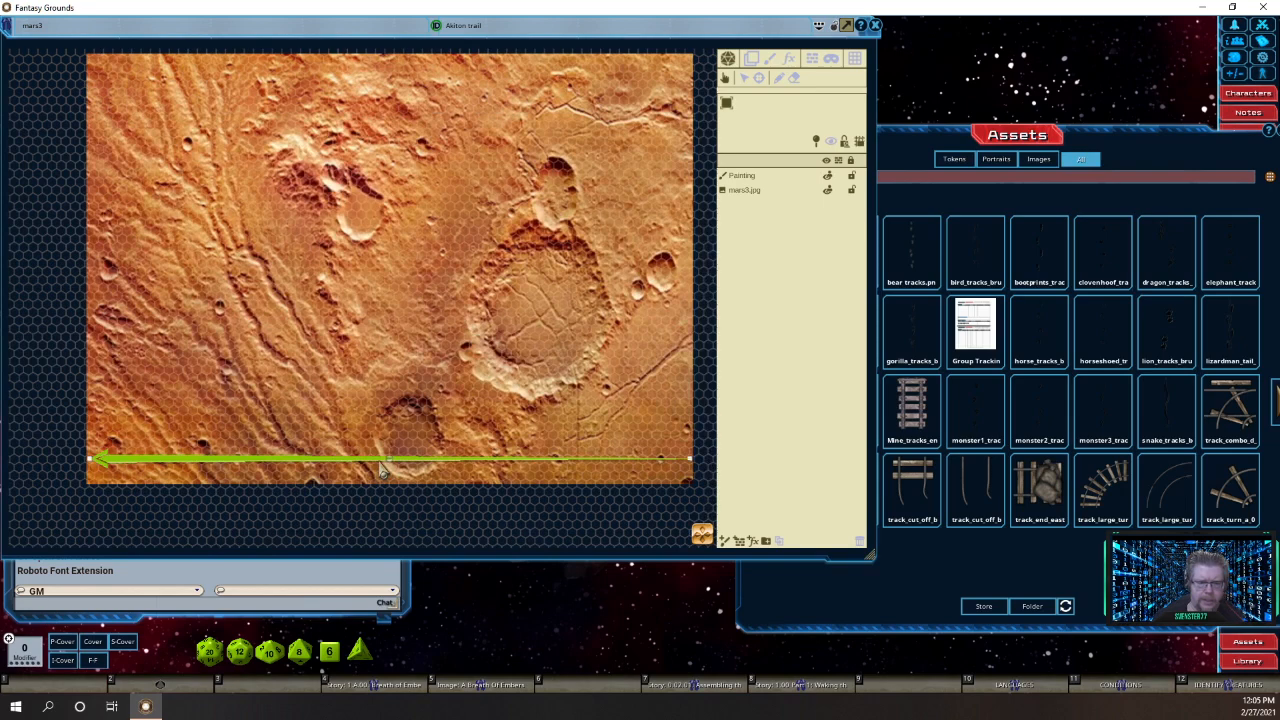
right_click(378, 461)
click(345, 427)
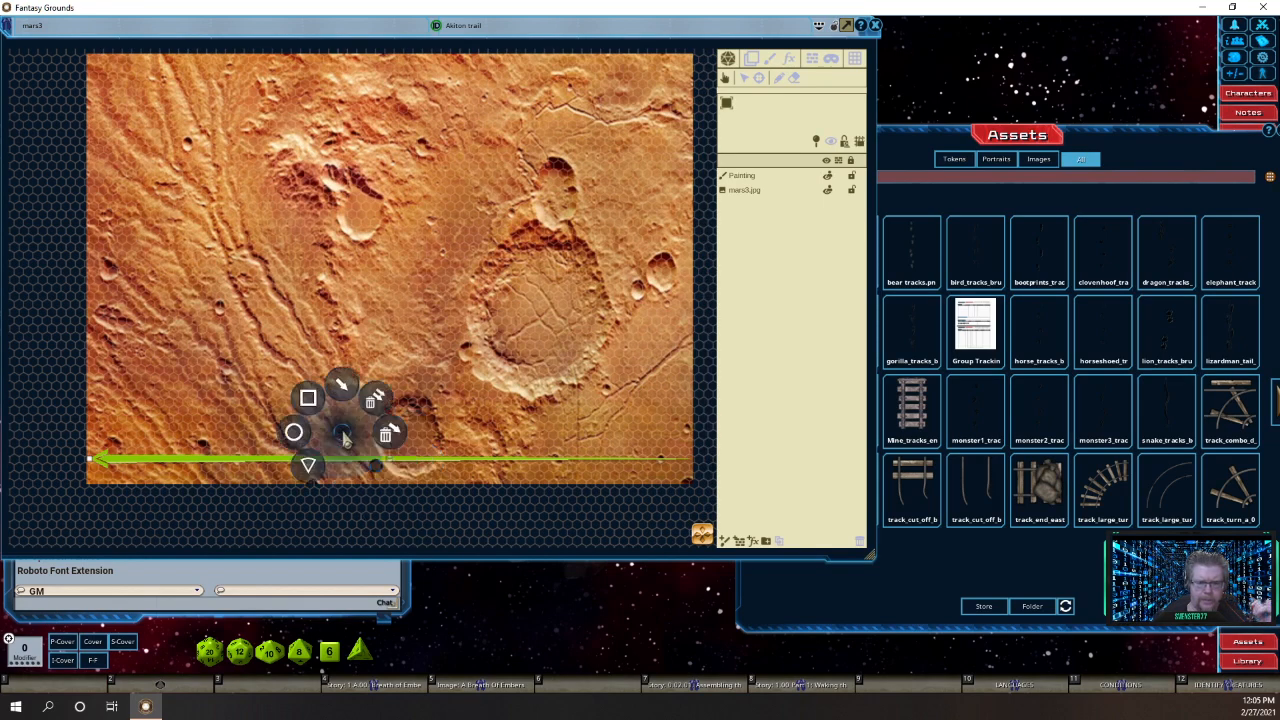
click(387, 436)
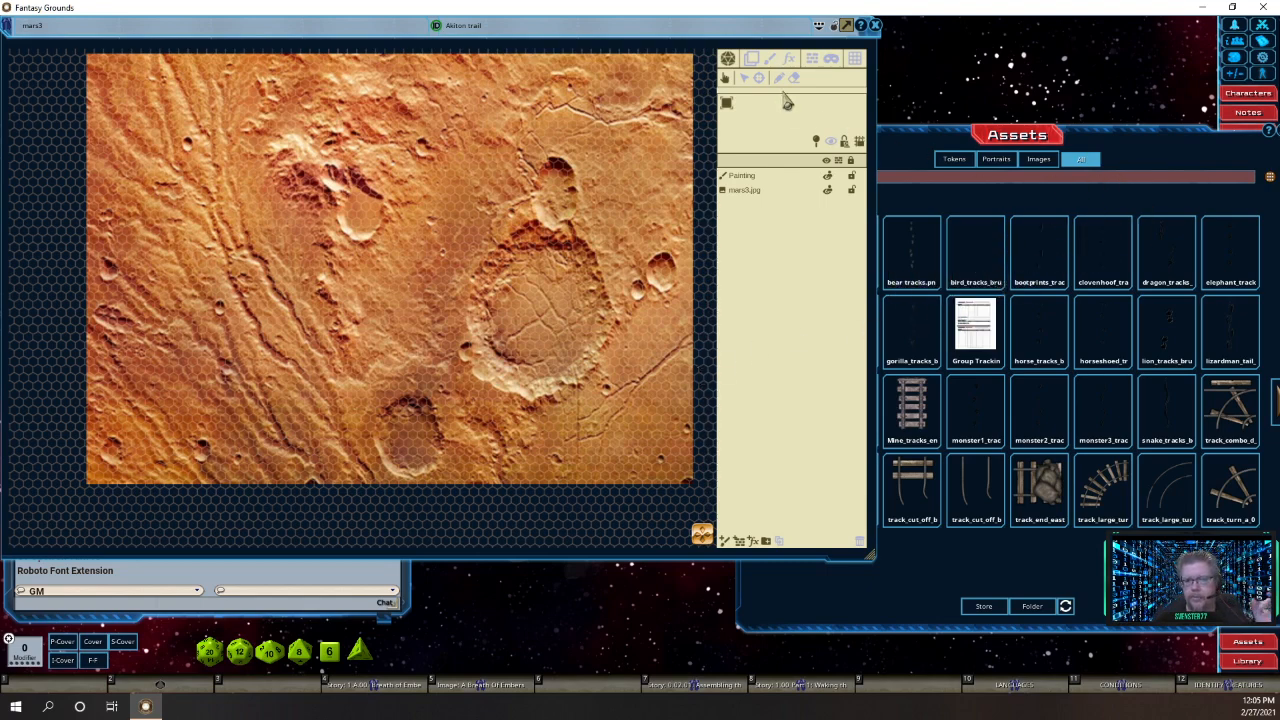
Select the Painting layer with the painting tools active, view the last page of "track" assets, and bring the map window forward.
click(769, 58)
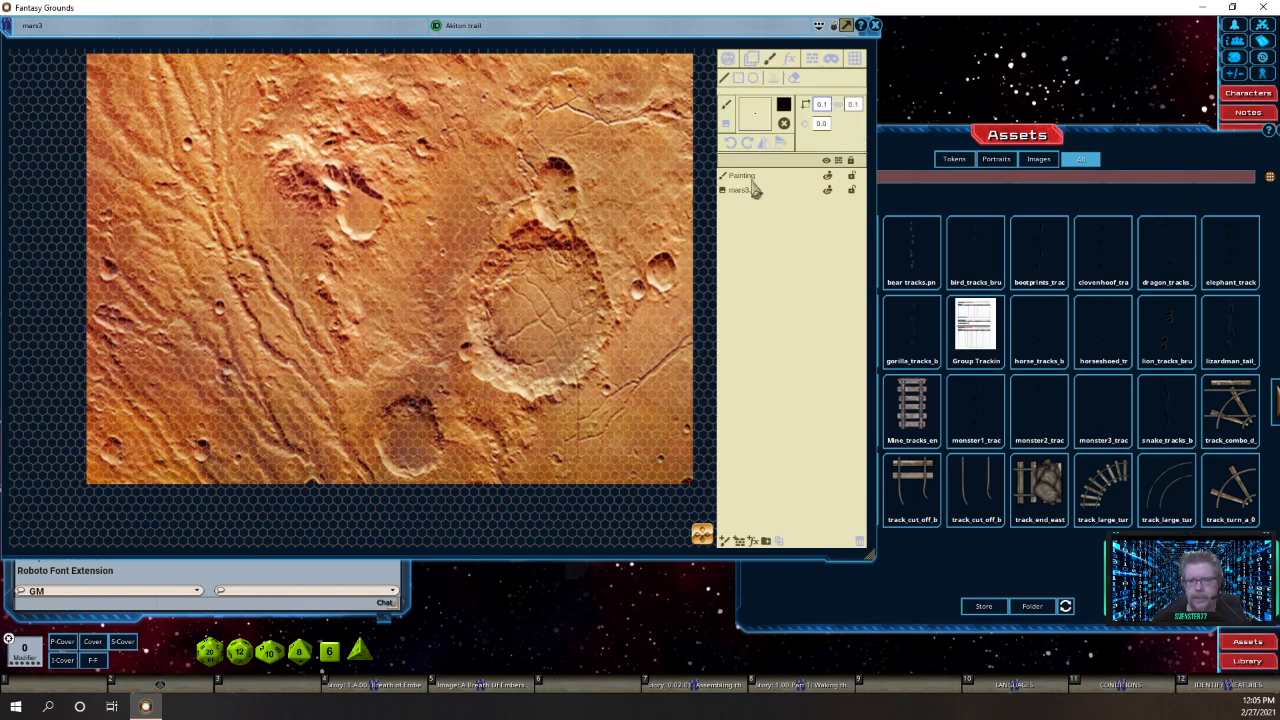
click(749, 178)
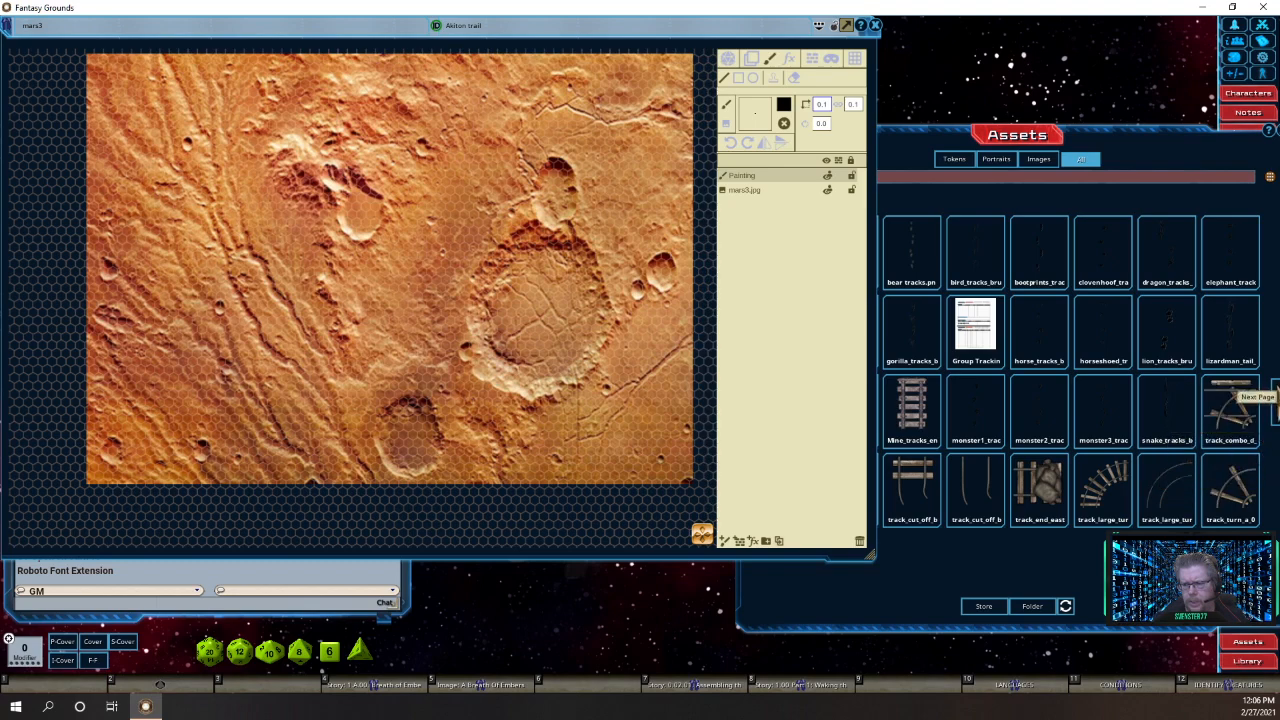
click(1276, 408)
click(1276, 408)
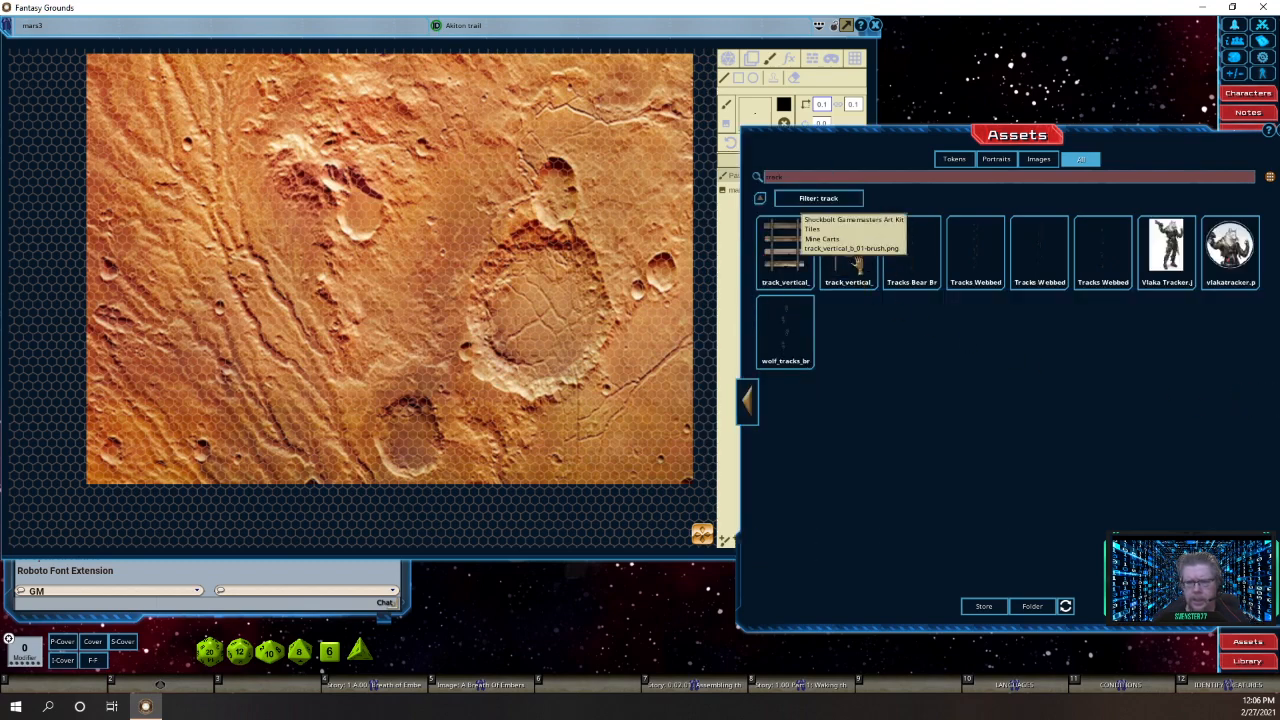
click(630, 27)
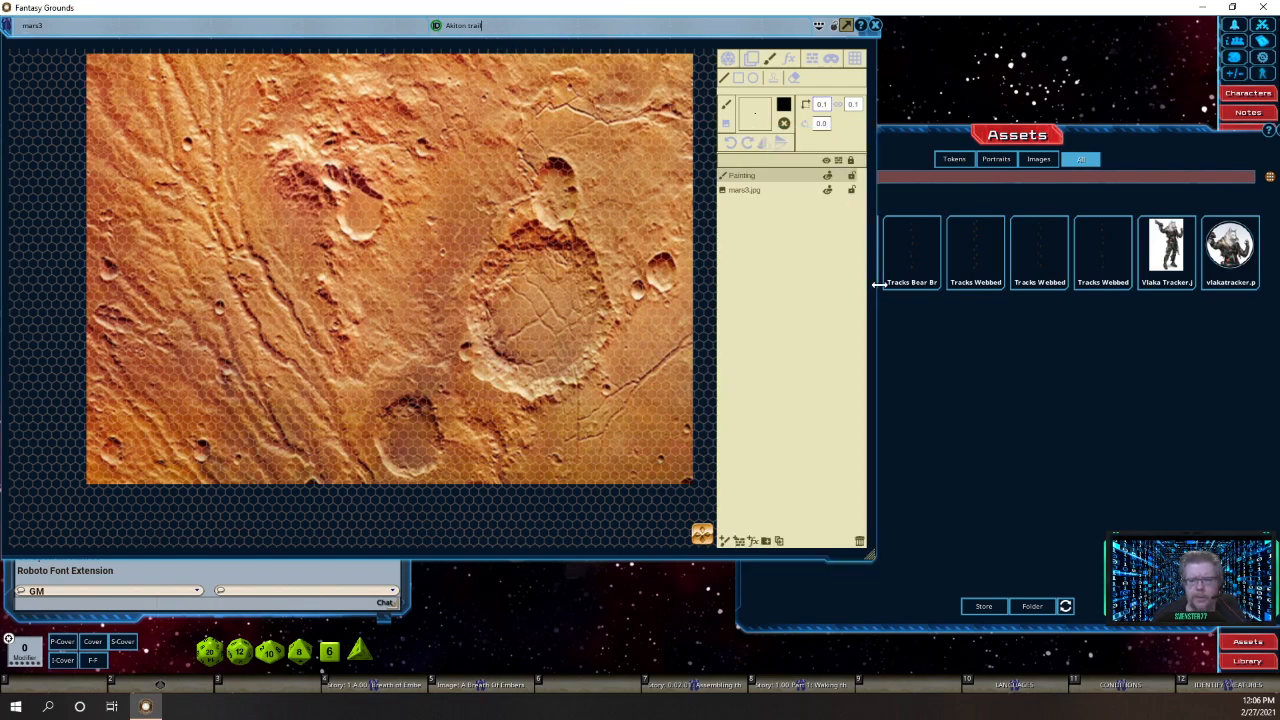
Narrow the map window to uncover the assets, and load track_vertical_b_01-brush.png as the painting brush with width and height 2.
drag(877, 285, 731, 286)
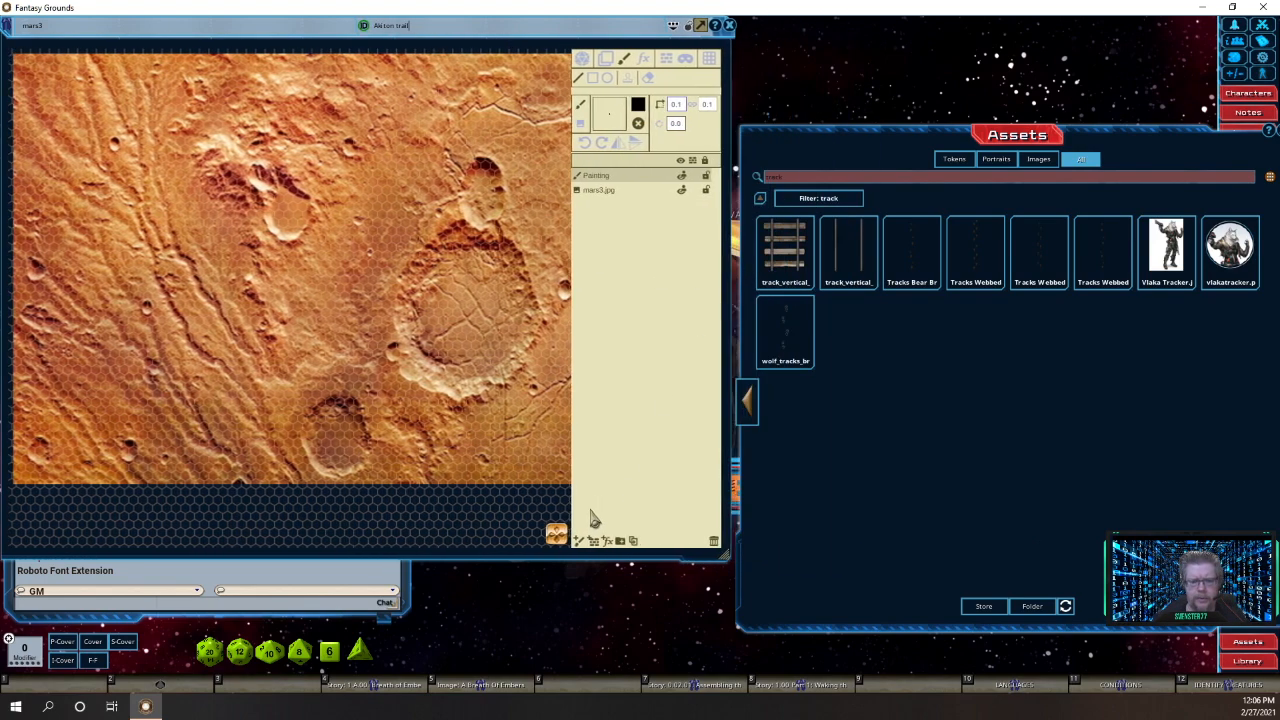
drag(555, 536, 574, 532)
scroll(543, 459, down, 1)
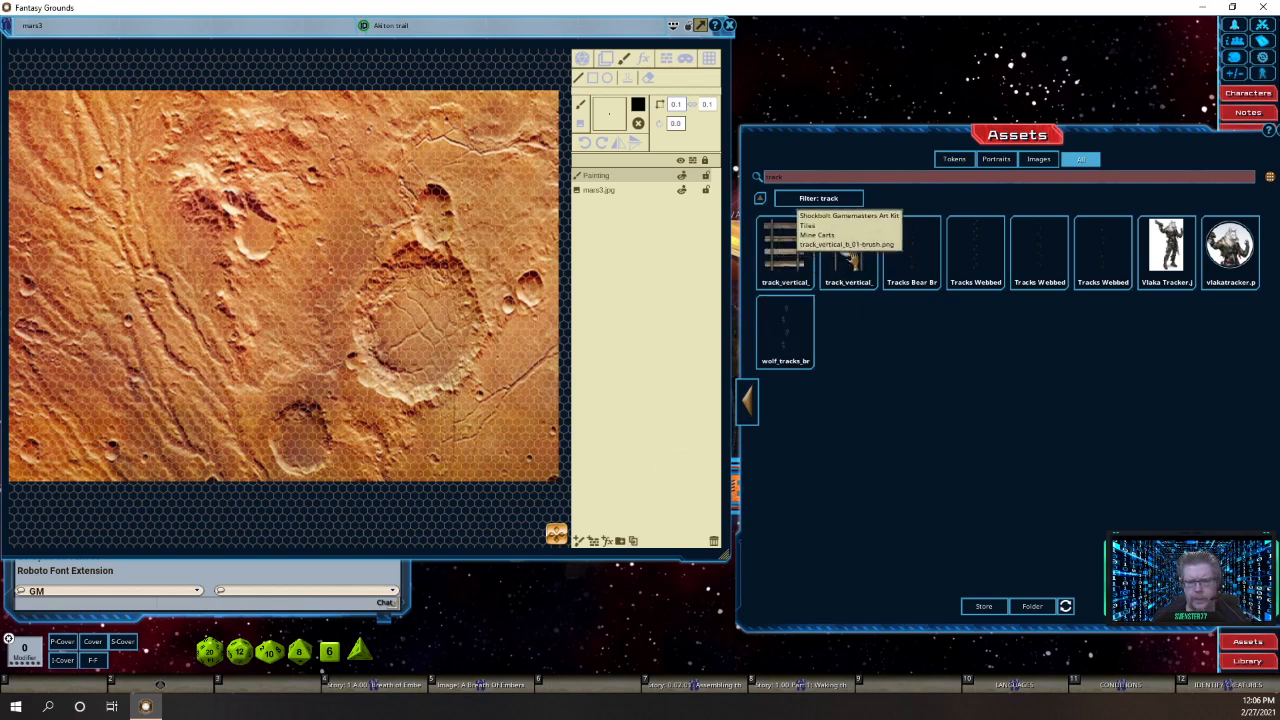
drag(724, 187, 606, 110)
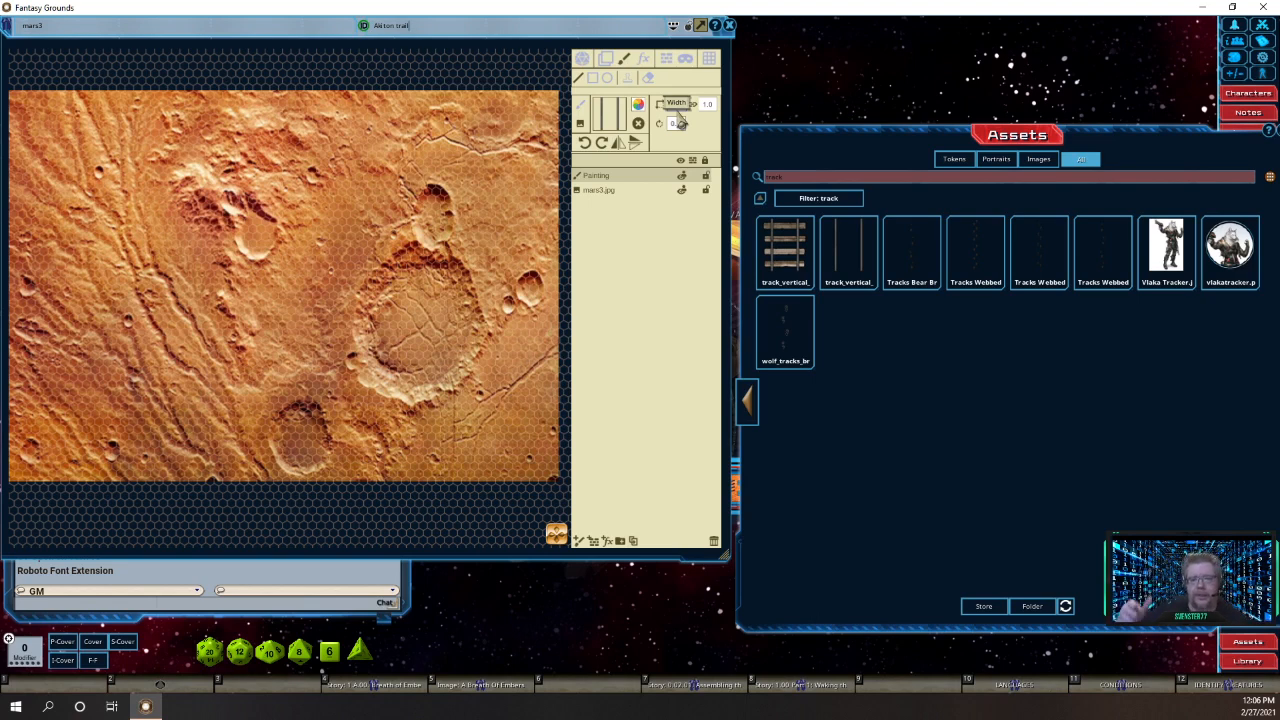
click(673, 294)
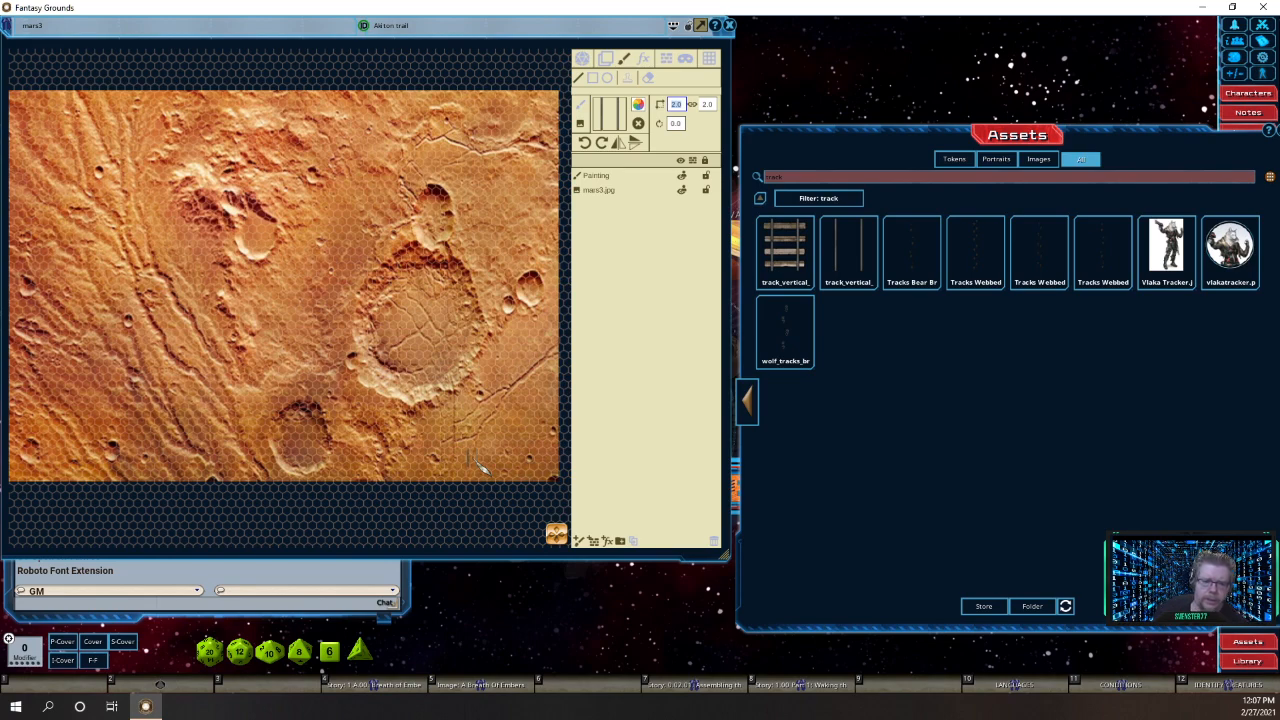
Try a curved test stroke of the track brush on the empty hex grid below the map image, and undo it.
scroll(480, 446, up, 2)
scroll(480, 446, down, 2)
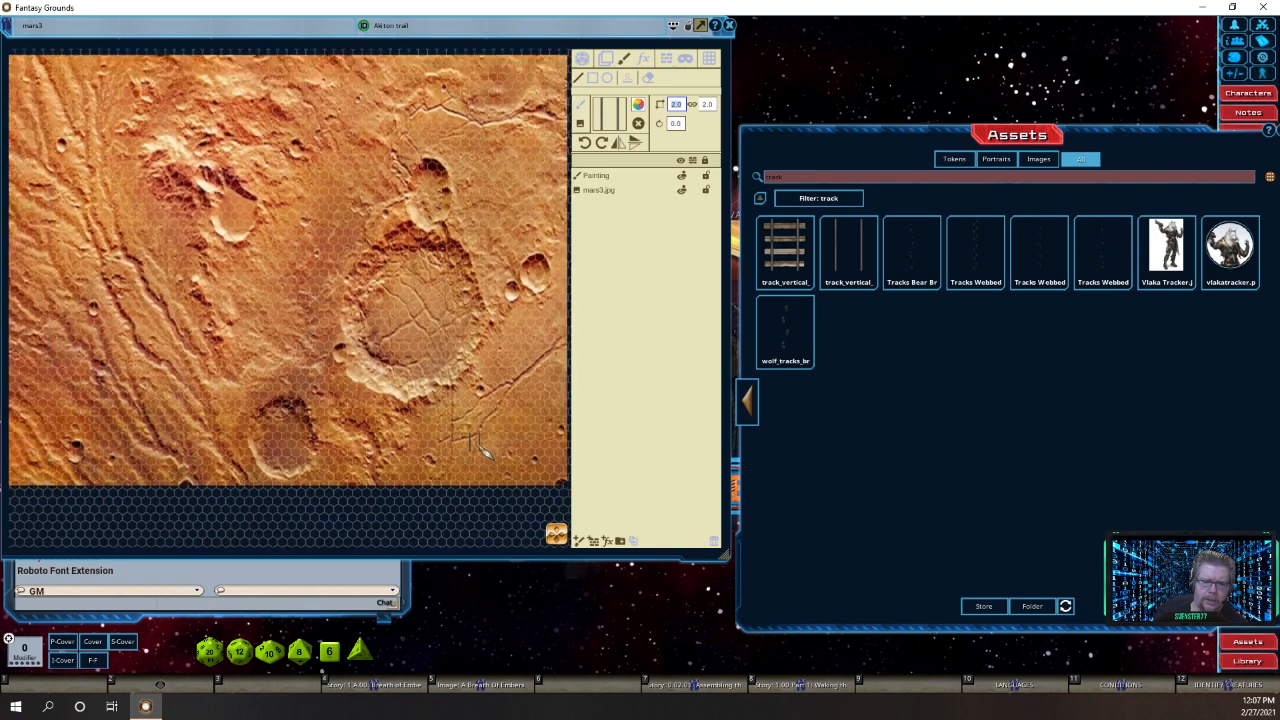
scroll(483, 452, up, 3)
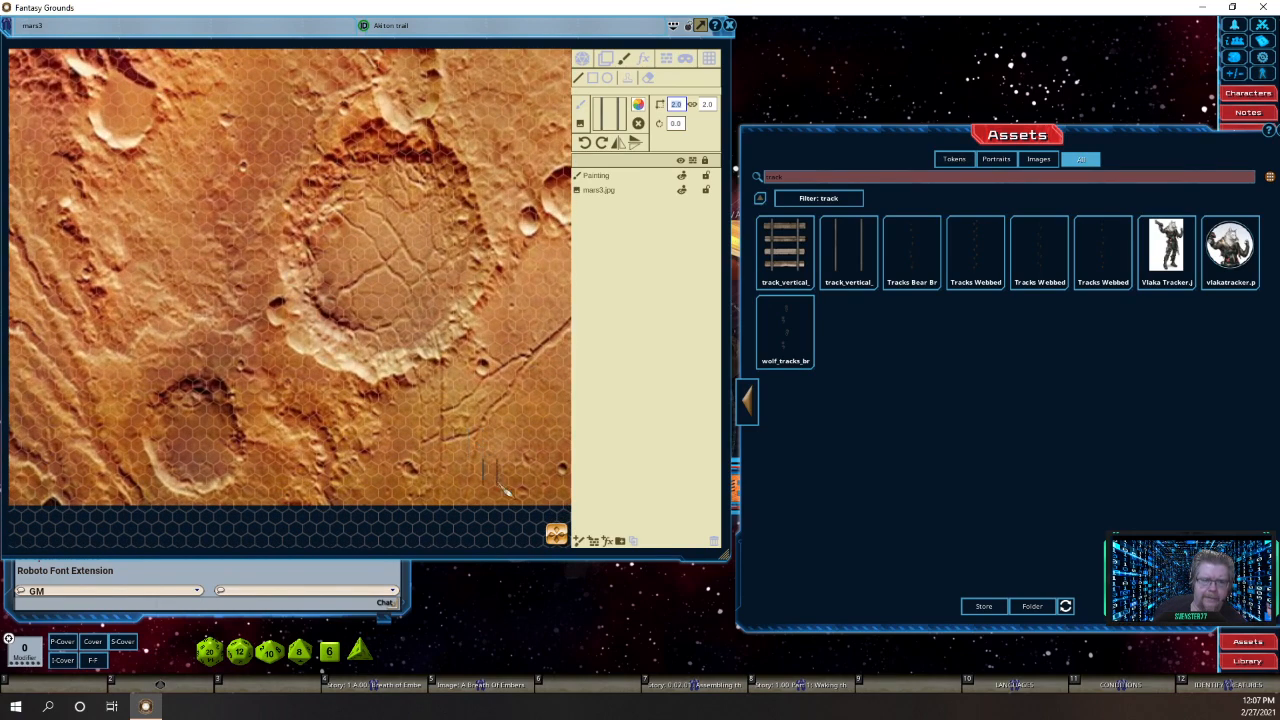
drag(558, 535, 576, 542)
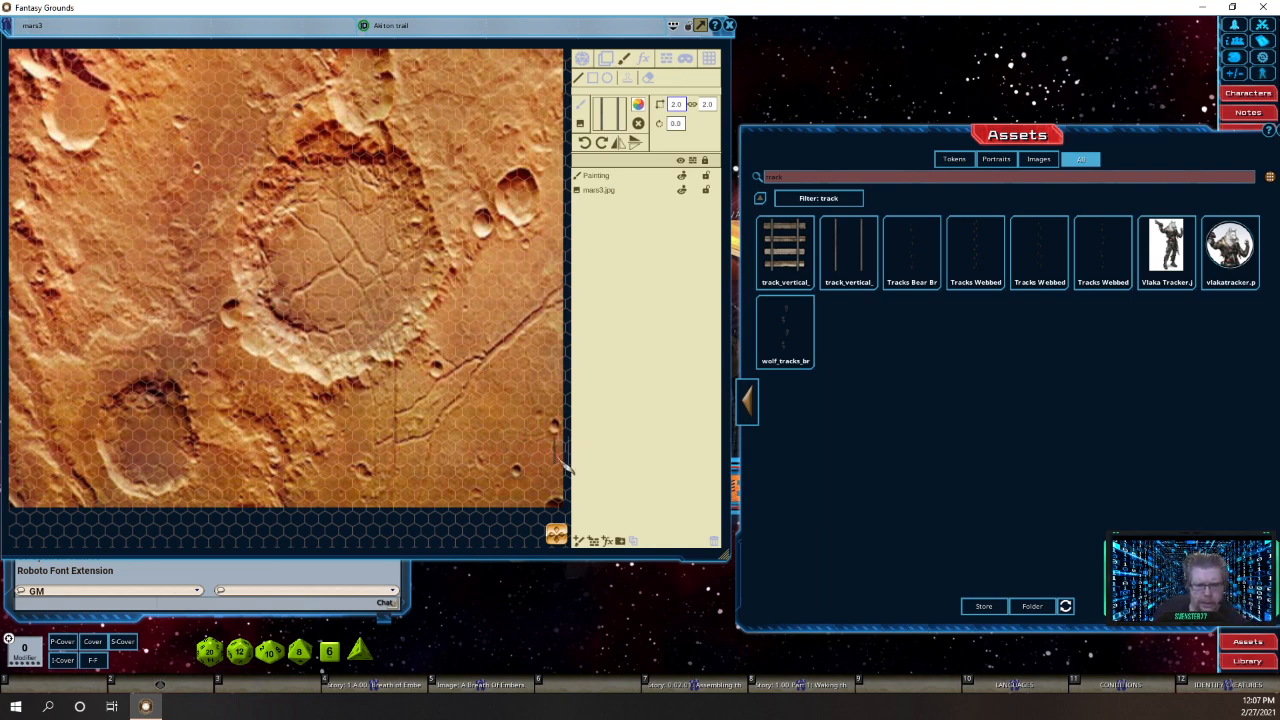
drag(555, 542, 562, 614)
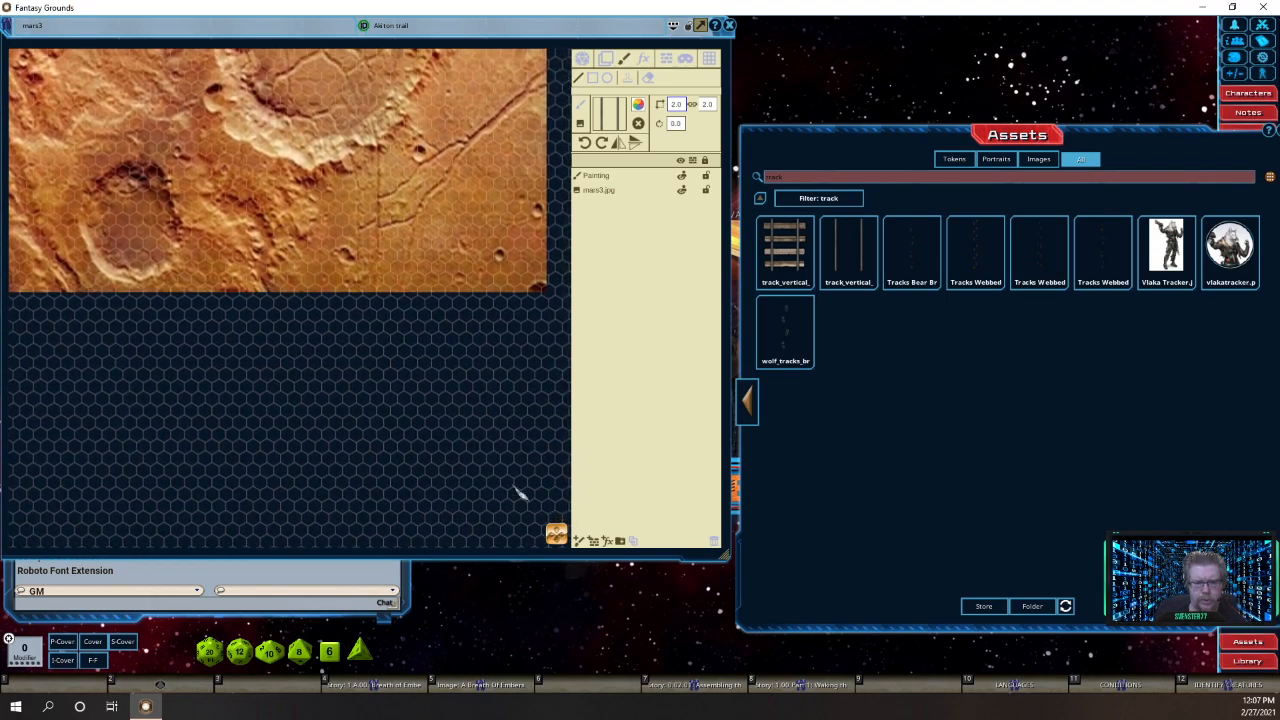
click(538, 414)
mouse_move(538, 414)
mouse_down()
mouse_move(462, 418)
mouse_move(409, 360)
mouse_move(250, 373)
mouse_move(232, 406)
mouse_up()
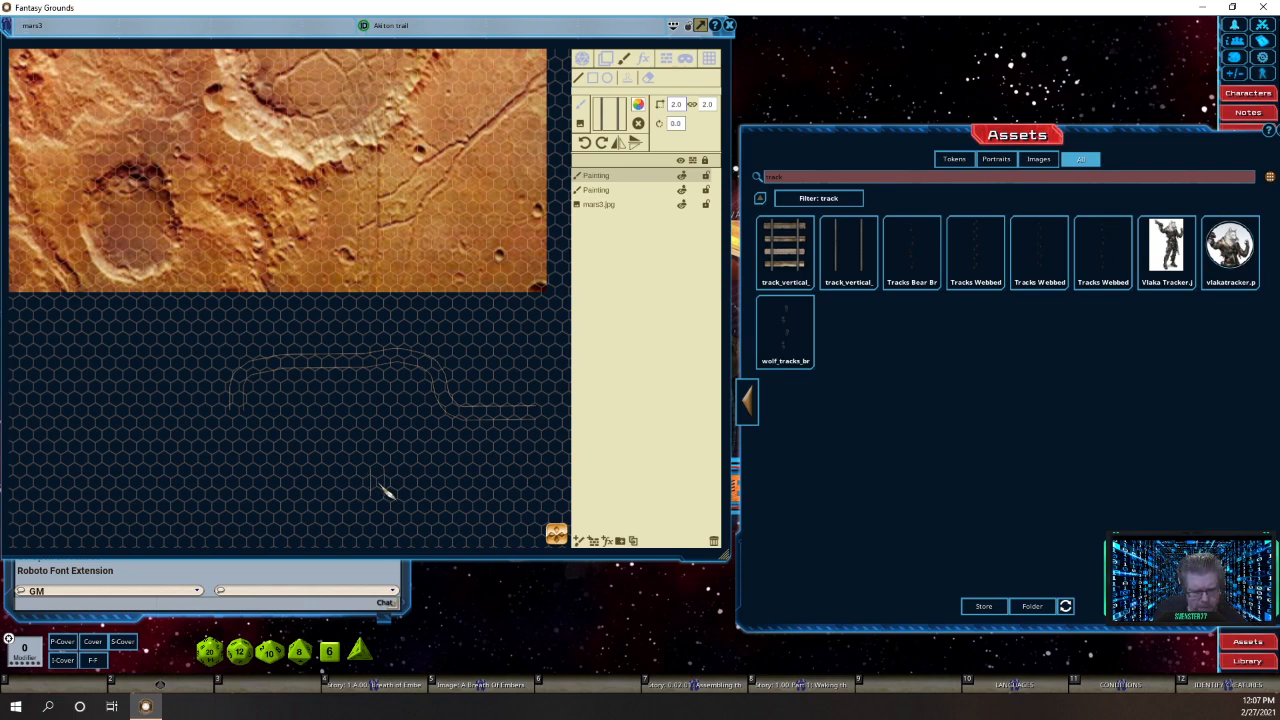
key(ctrl+z)
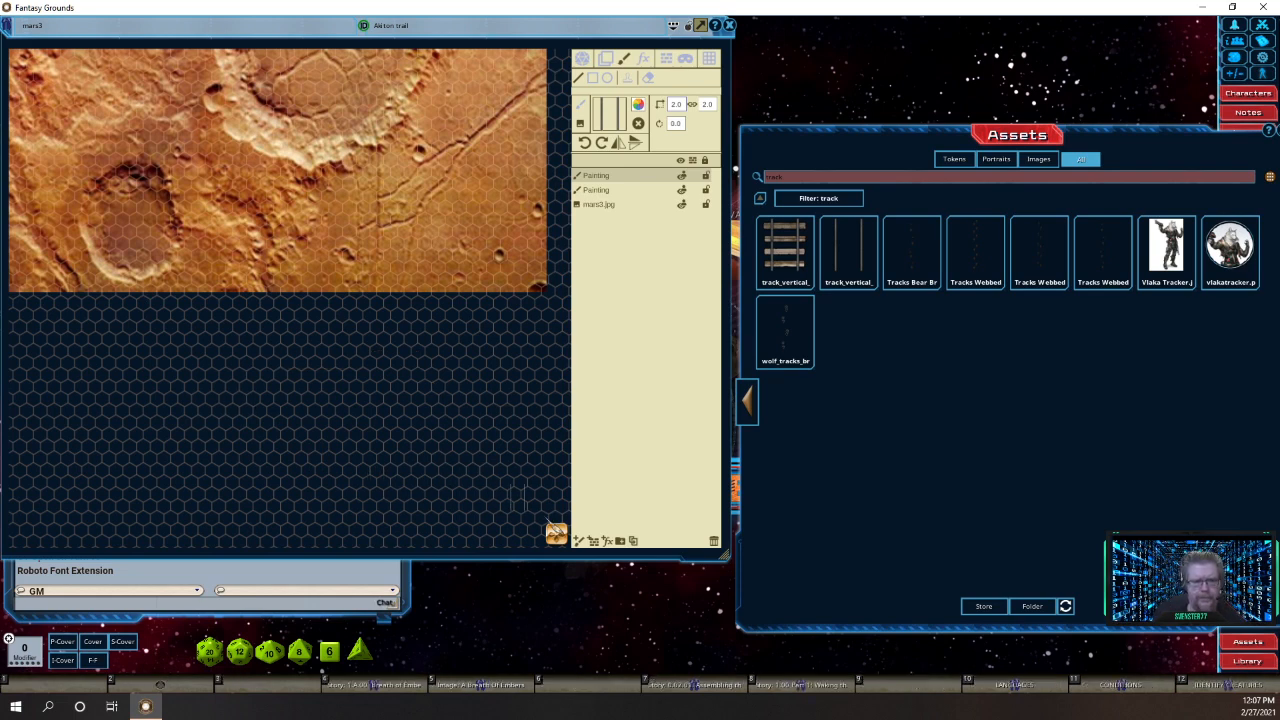
Paint the tracks from the map's east edge, passing south of the large crater and up along its west side.
drag(556, 536, 552, 485)
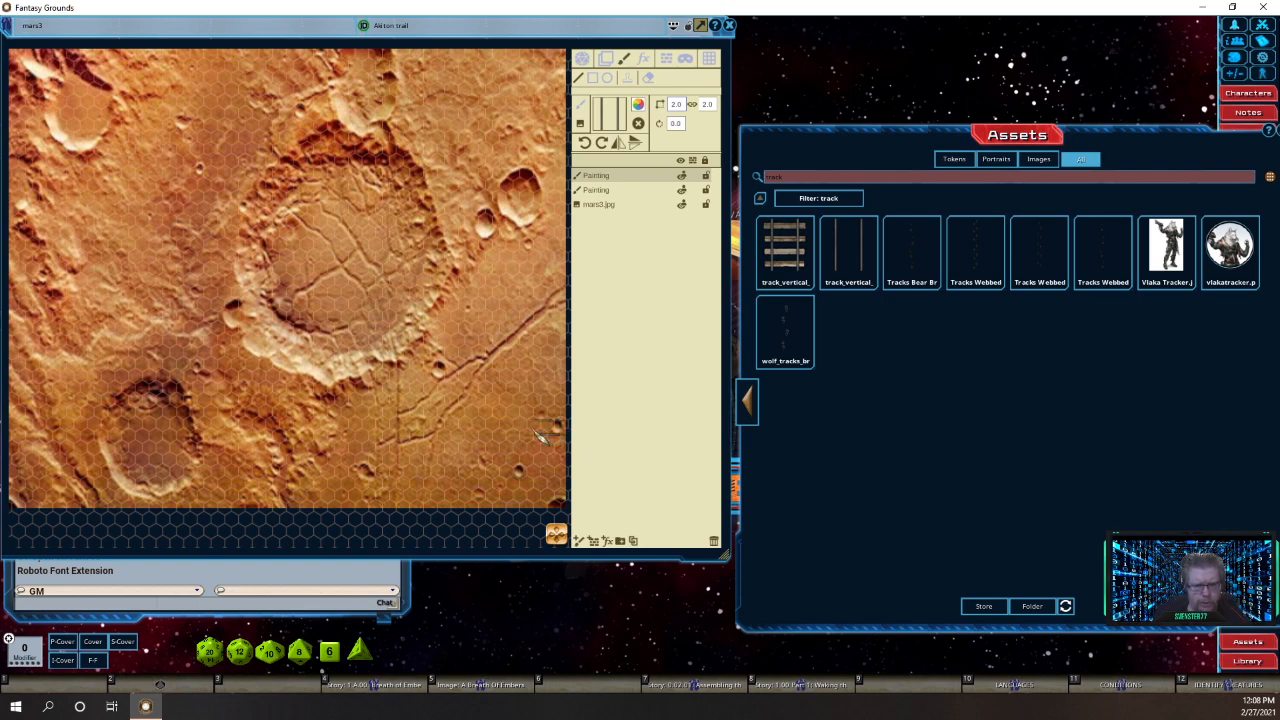
mouse_move(530, 430)
mouse_down()
mouse_move(490, 449)
mouse_move(310, 437)
mouse_move(222, 342)
mouse_move(193, 268)
mouse_move(198, 243)
mouse_up()
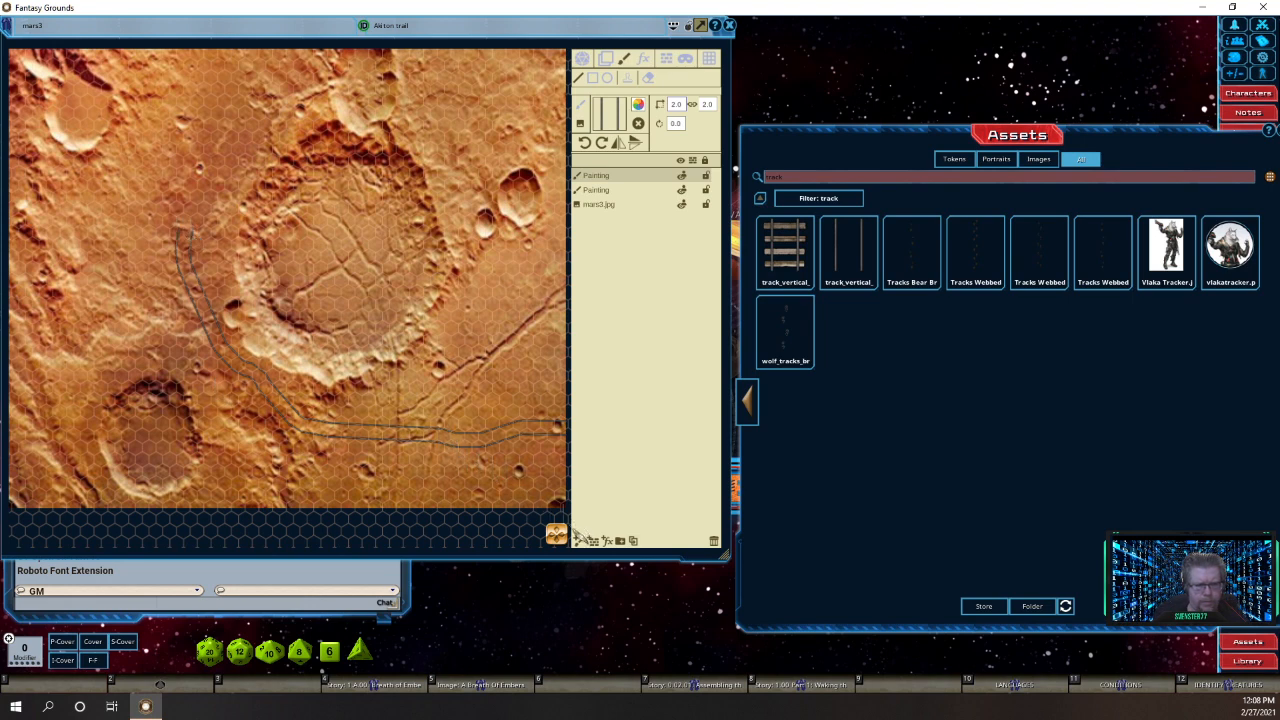
Paint the northern track stretch from west of the large crater around the mountain, undo it, and repaint it up to the map's north edge.
scroll(510, 535, up, 2)
drag(507, 532, 530, 456)
scroll(470, 420, down, 2)
scroll(472, 421, down, 1)
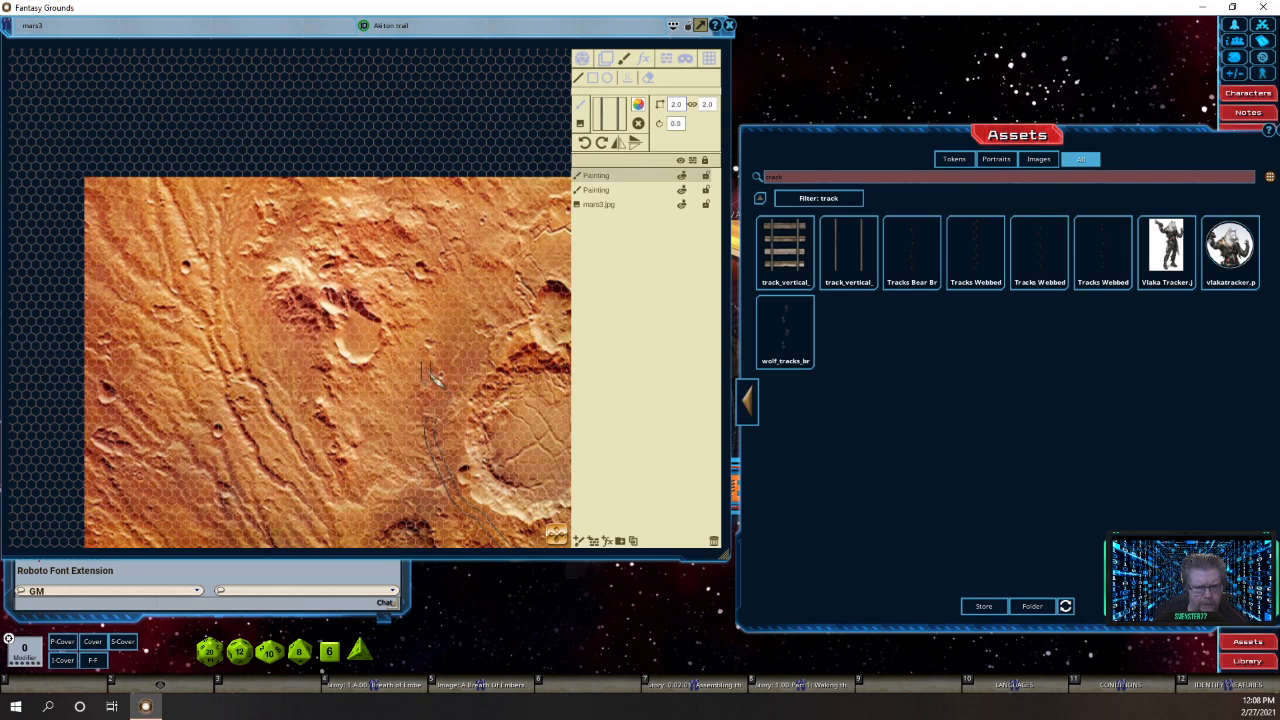
mouse_move(435, 370)
mouse_down()
mouse_move(433, 305)
mouse_move(374, 256)
mouse_move(222, 262)
mouse_move(238, 257)
mouse_move(208, 250)
mouse_up()
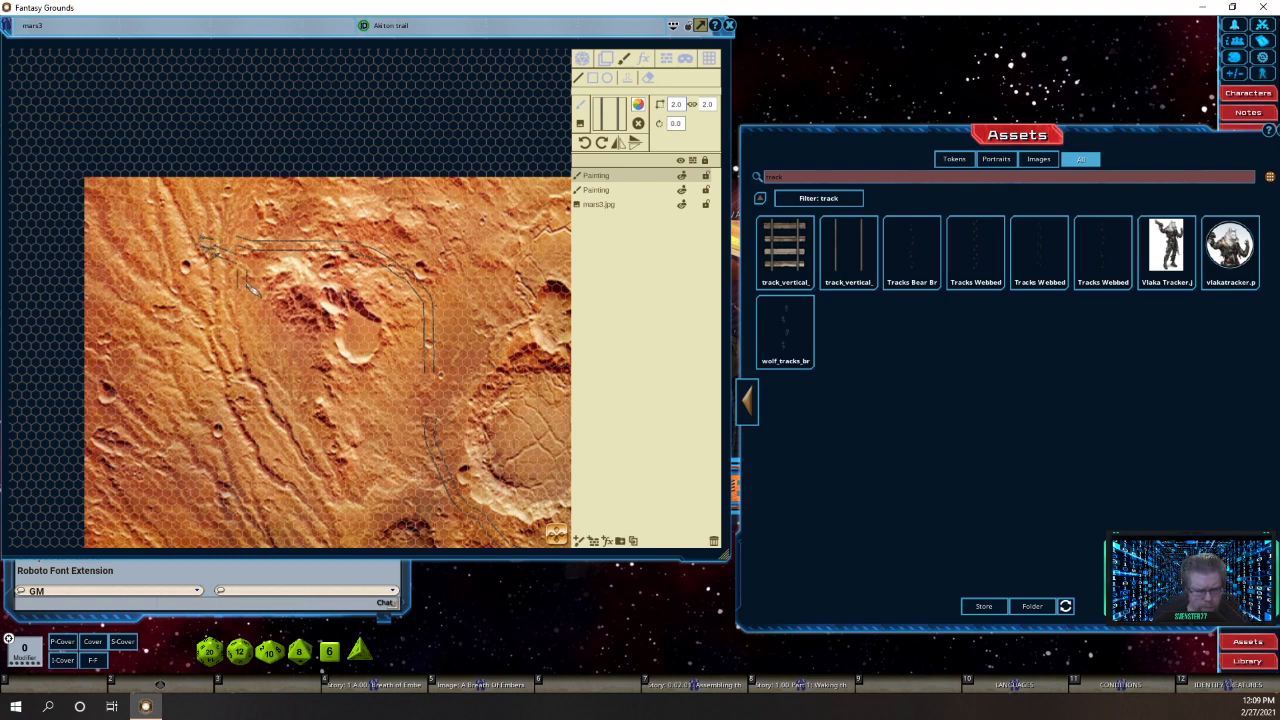
key(ctrl+z)
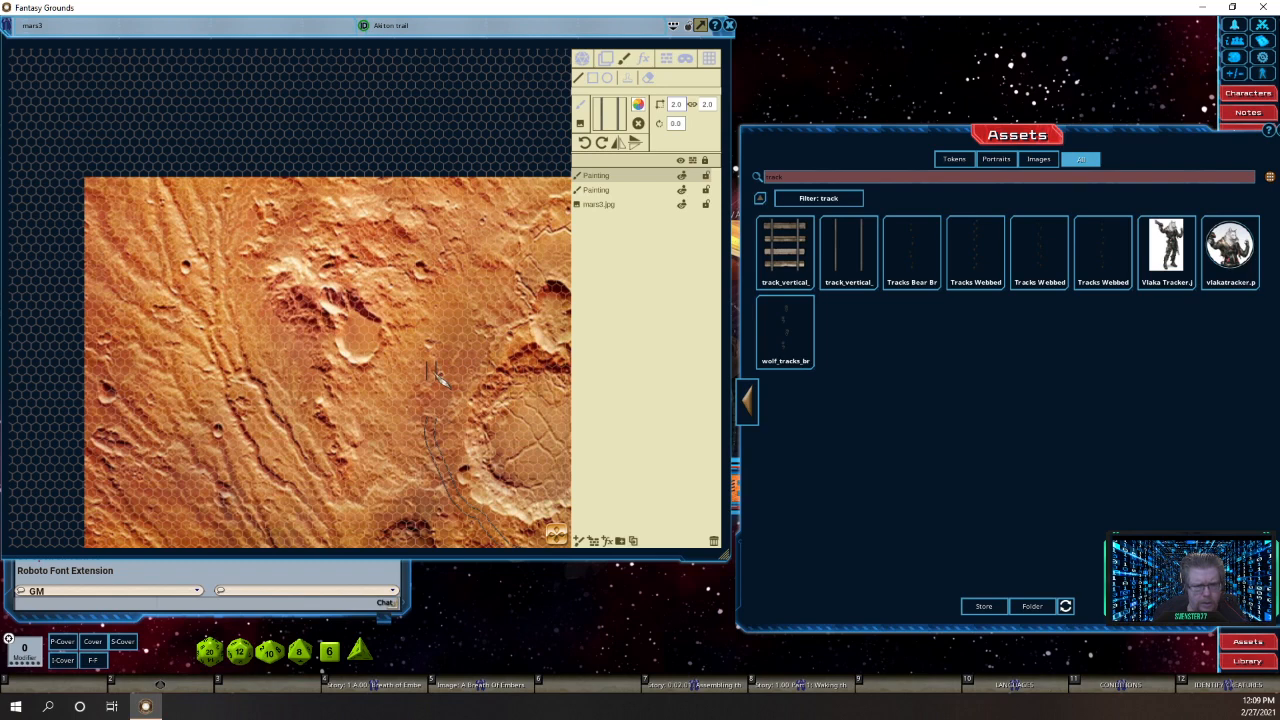
mouse_move(434, 354)
mouse_down()
mouse_move(432, 303)
mouse_move(386, 260)
mouse_move(340, 244)
mouse_move(220, 247)
mouse_move(172, 230)
mouse_move(138, 188)
mouse_up()
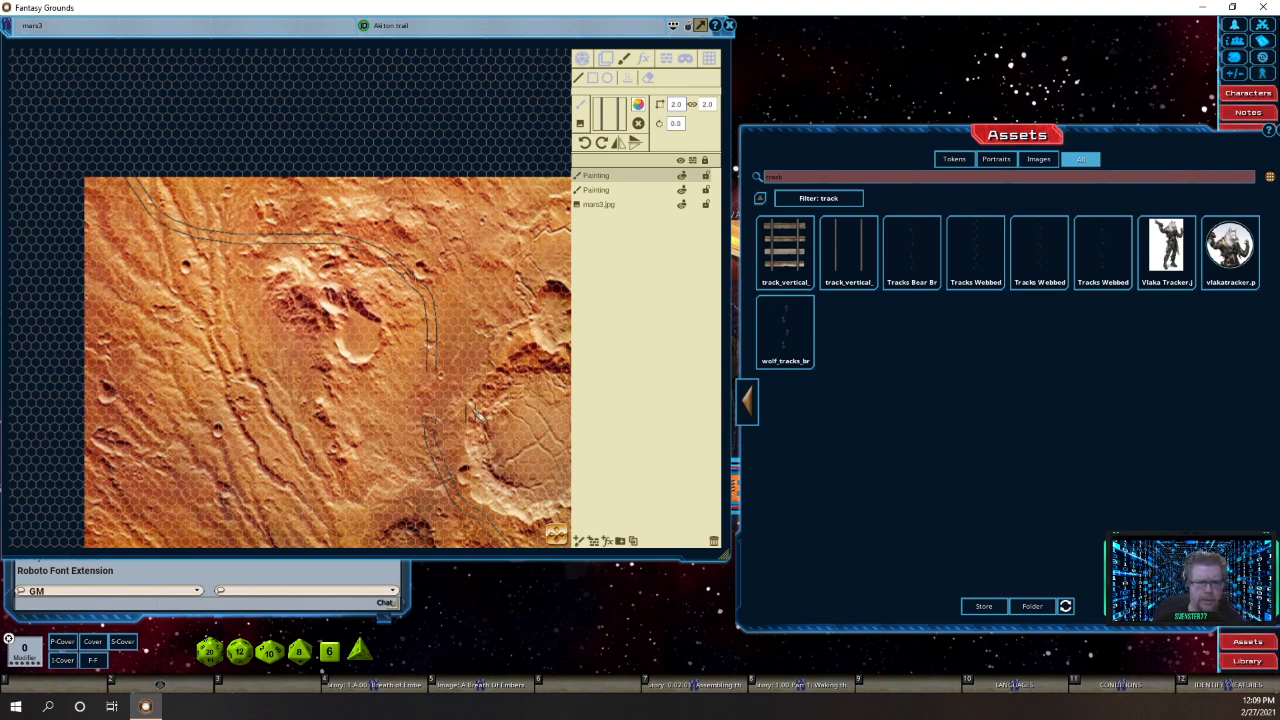
Erase the uneven northern ends of the southern track stretch with the eraser at width 1.
scroll(468, 408, up, 1)
scroll(478, 410, up, 3)
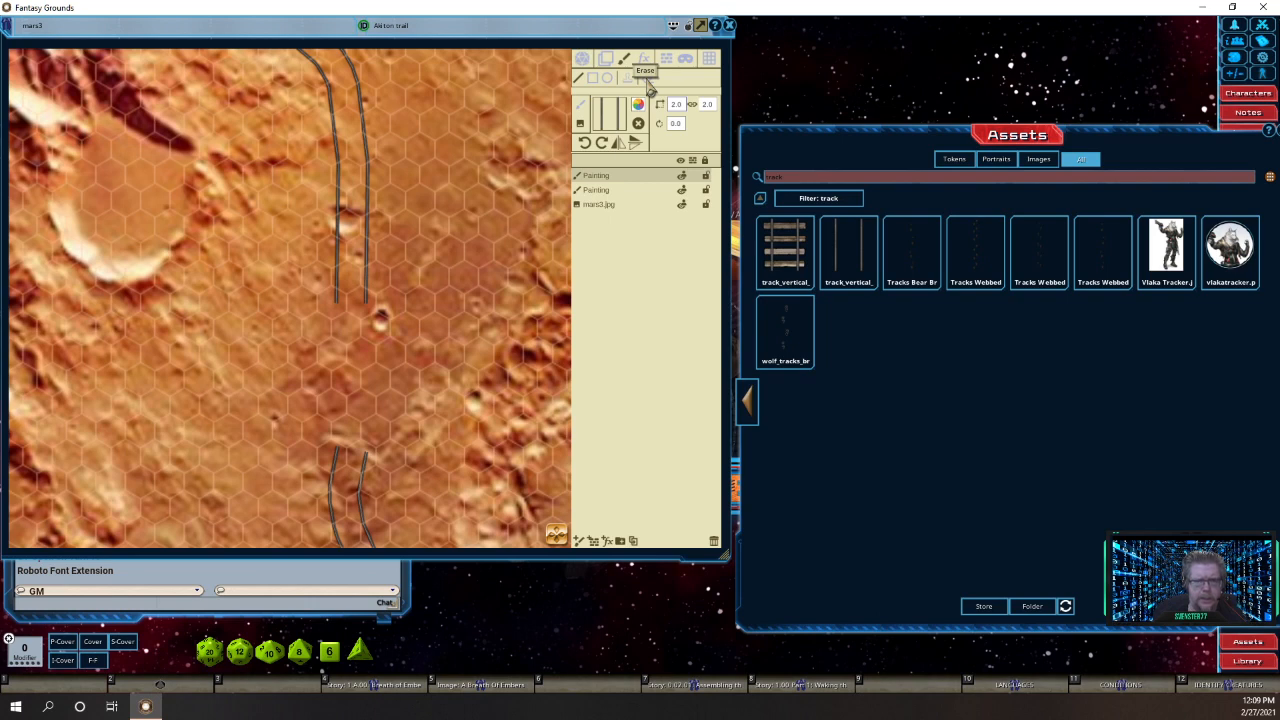
click(646, 80)
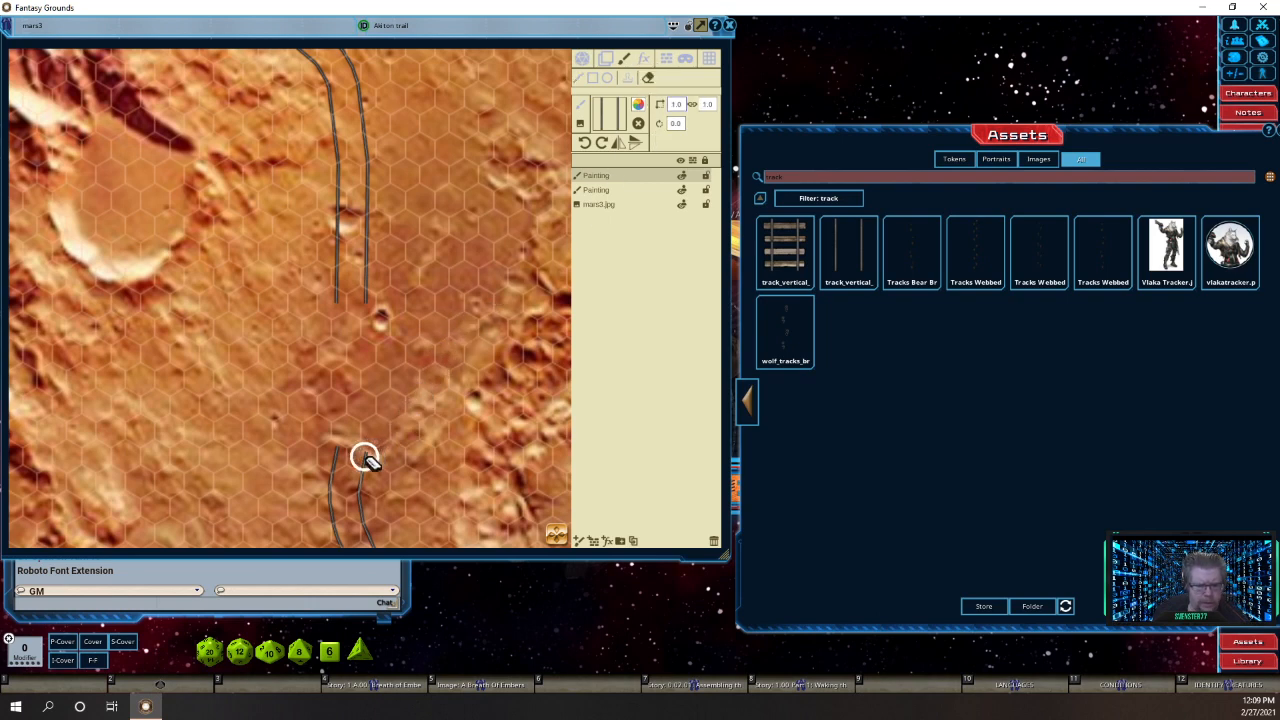
mouse_move(364, 457)
mouse_down()
mouse_move(341, 441)
mouse_move(357, 453)
mouse_up()
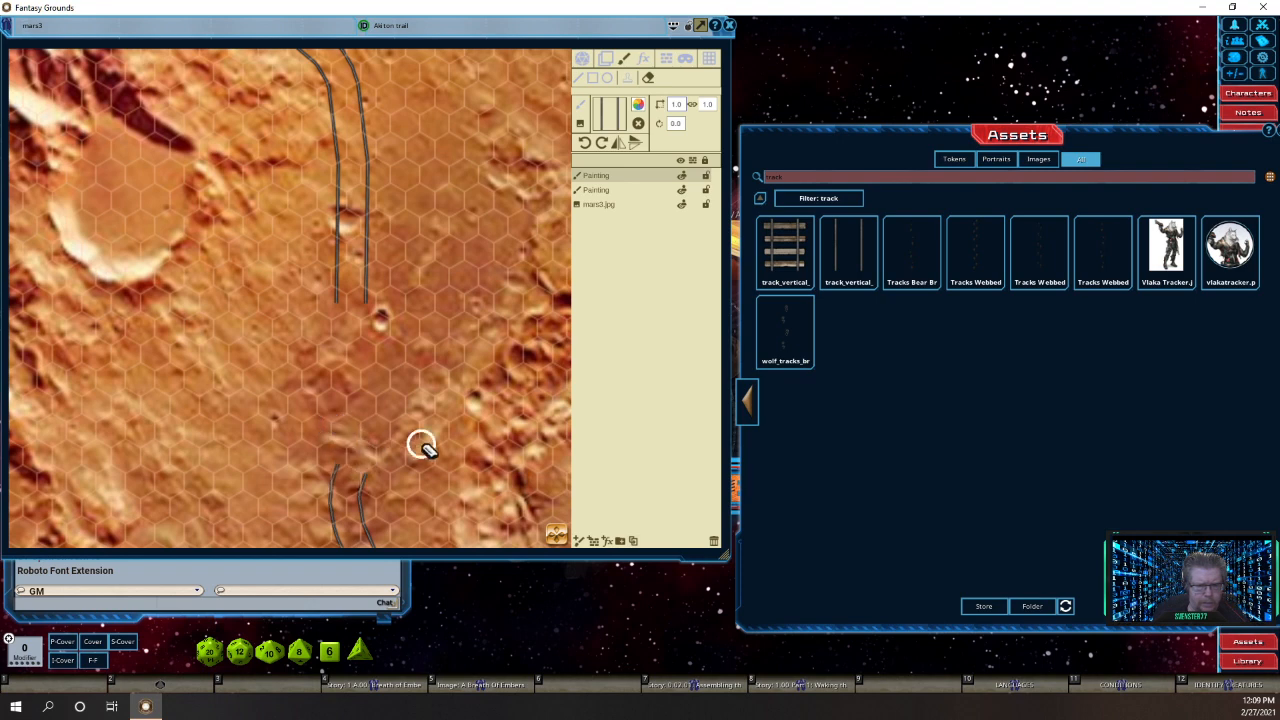
click(334, 468)
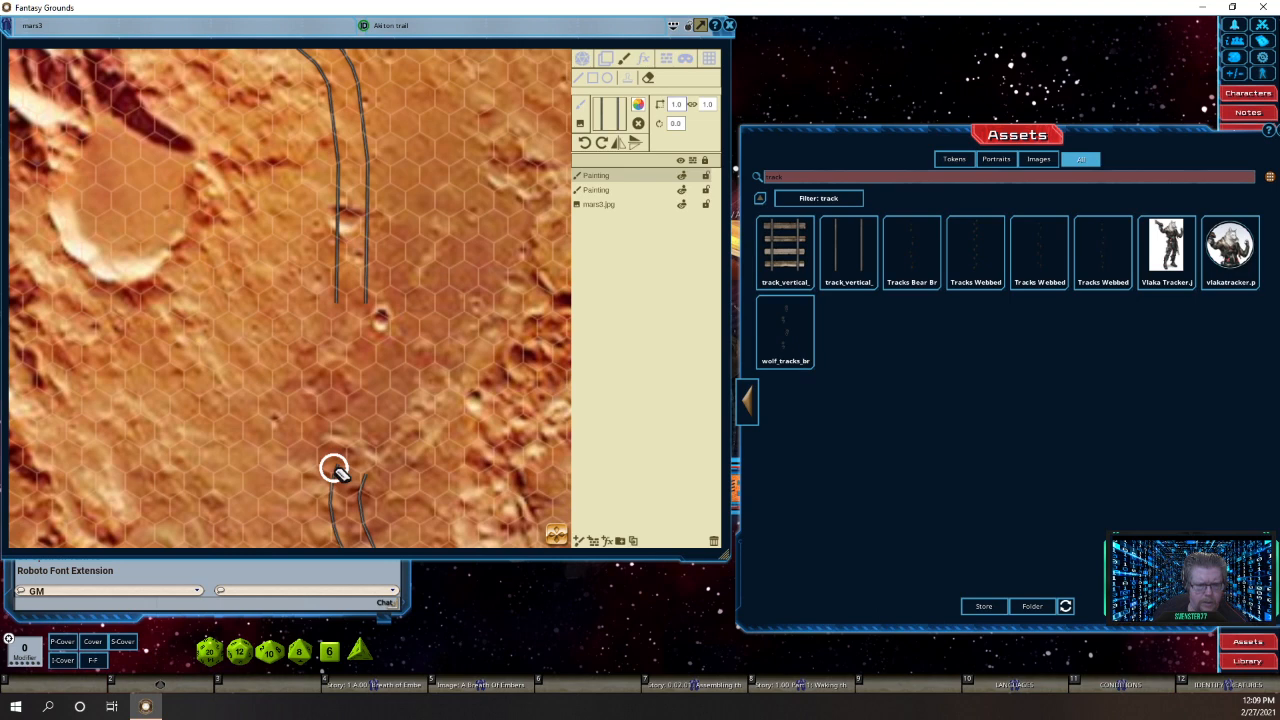
Load track_cut_off_b_02.png from the previous page of track assets as the brush, with width and height 2.
scroll(423, 440, up, 1)
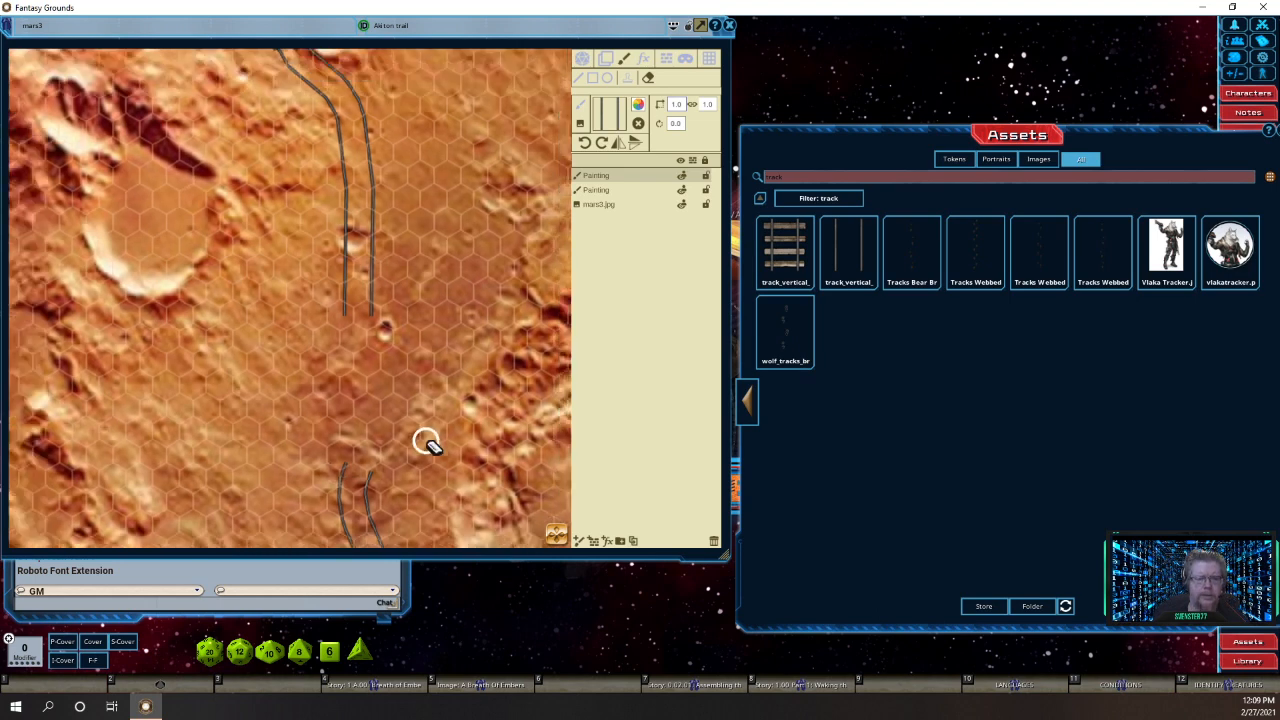
drag(557, 533, 546, 586)
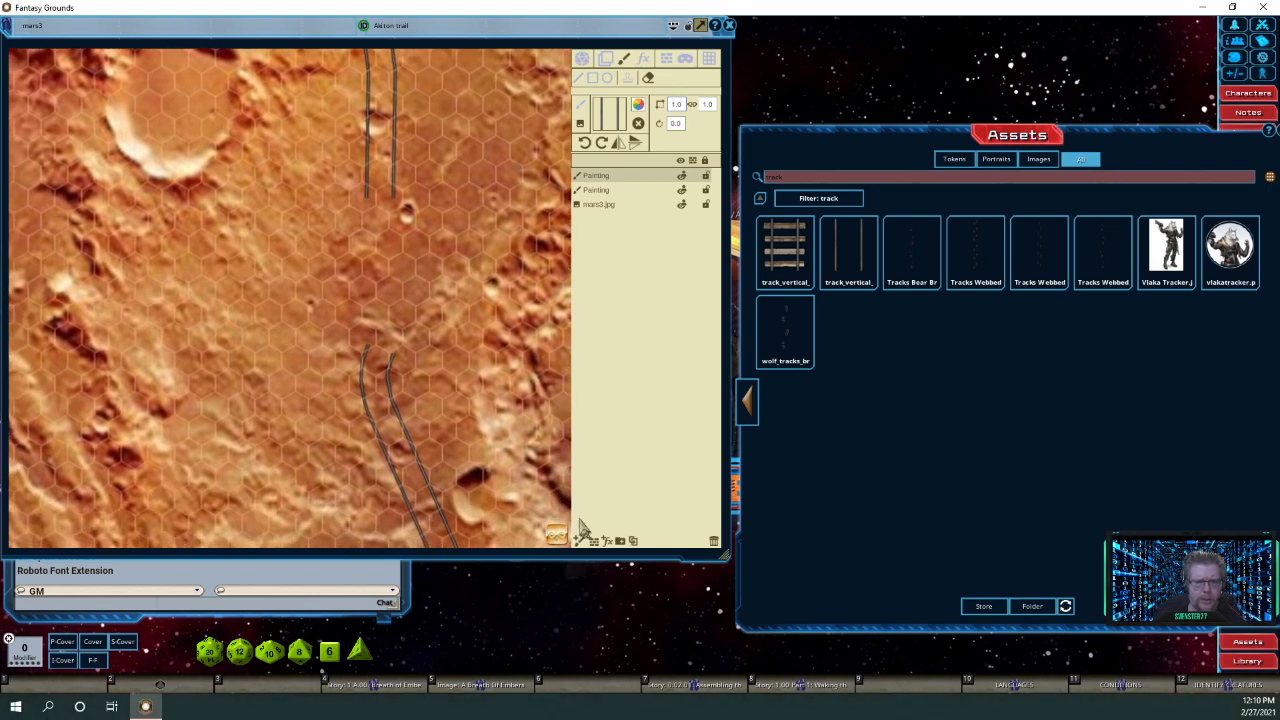
click(760, 423)
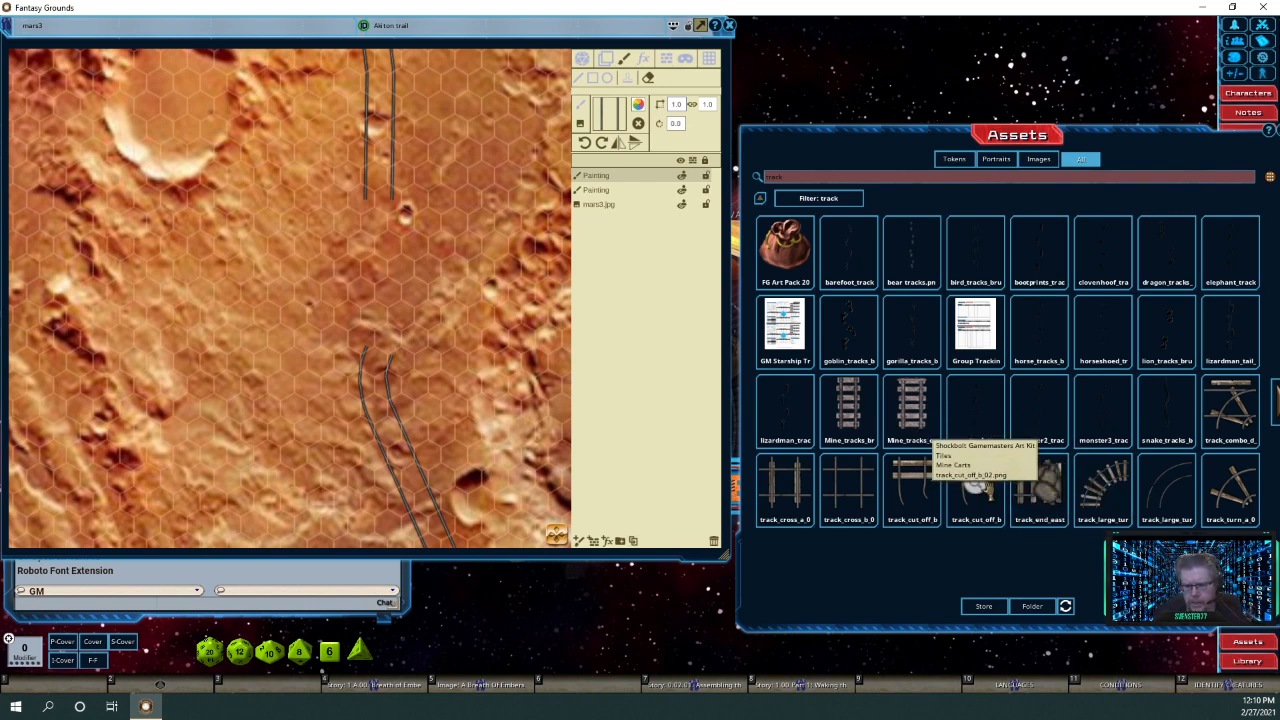
mouse_move(978, 487)
mouse_down()
mouse_move(709, 251)
mouse_move(614, 121)
mouse_up()
click(676, 104)
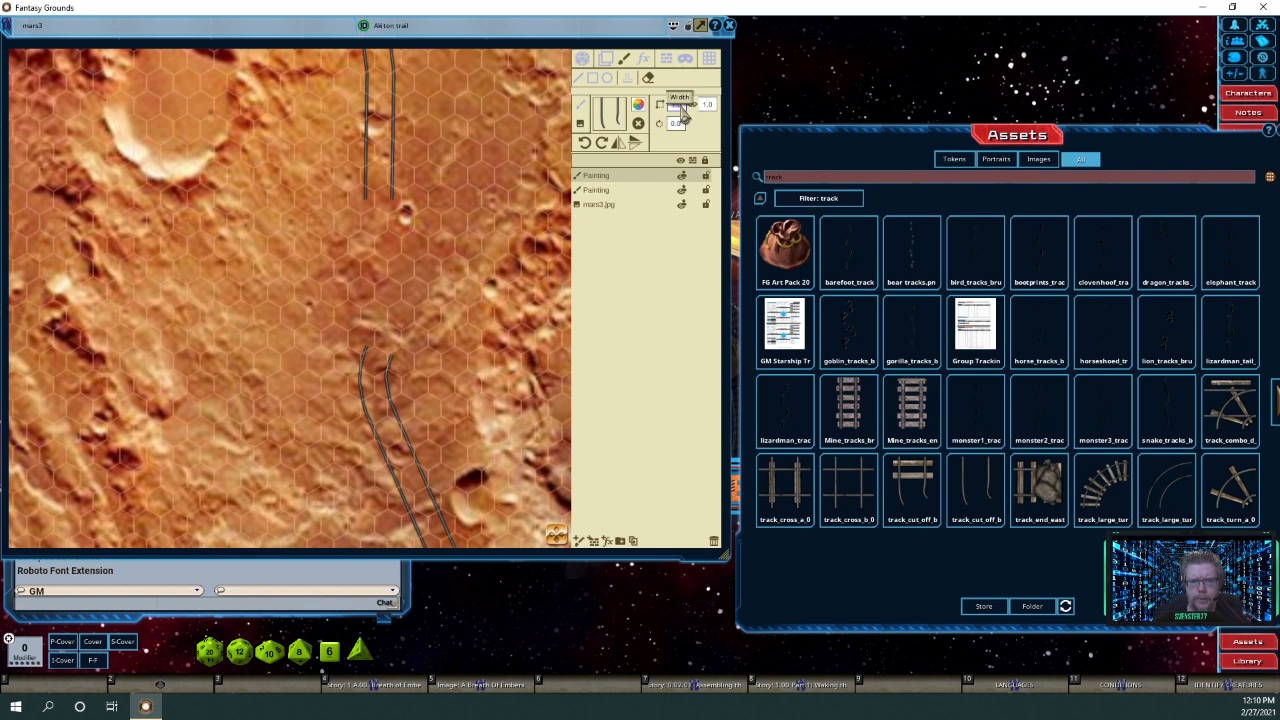
text(2)
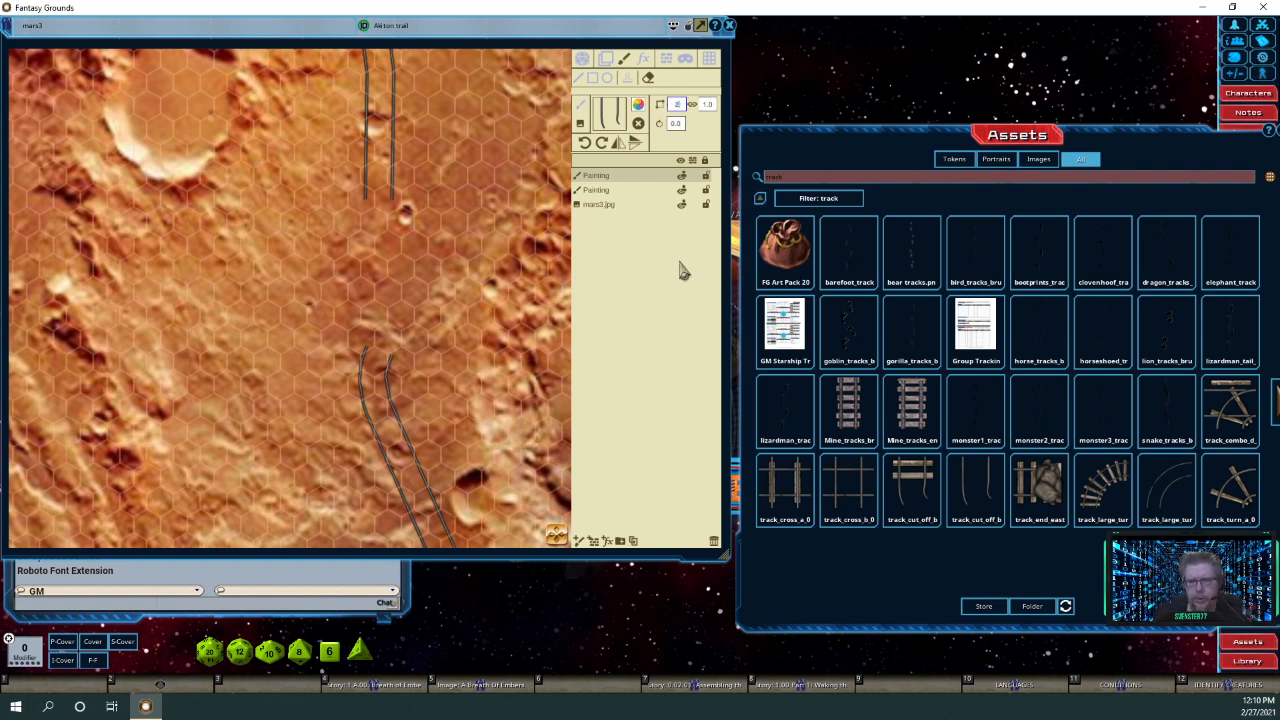
key(Return)
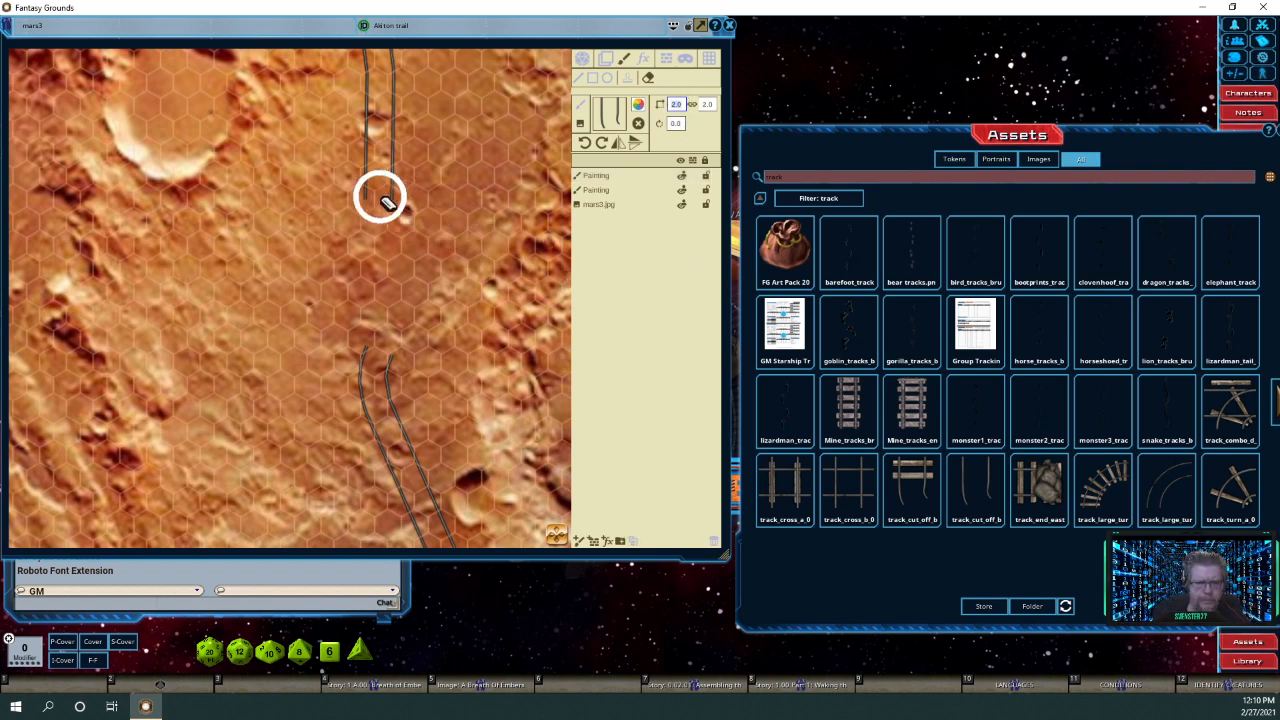
Stamp the cut-off track piece, sized 2 by 2, onto the southern end of the northern track stretch.
click(579, 79)
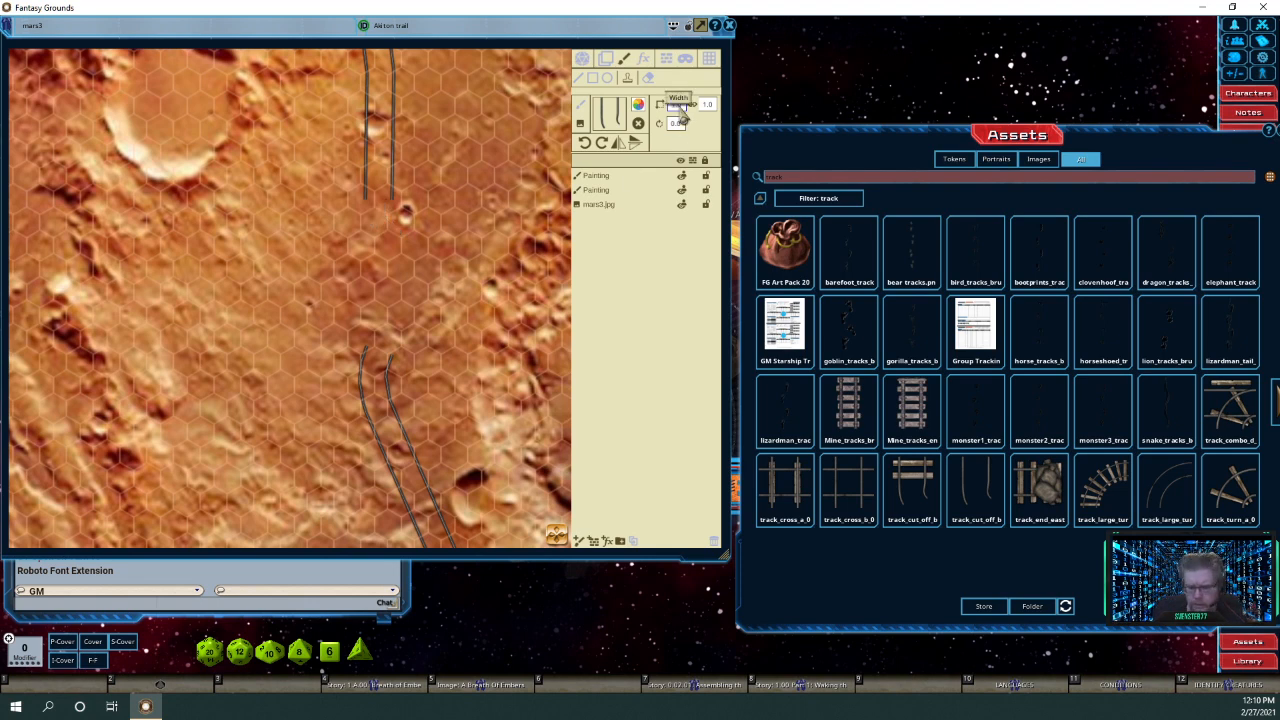
text(2)
key(Return)
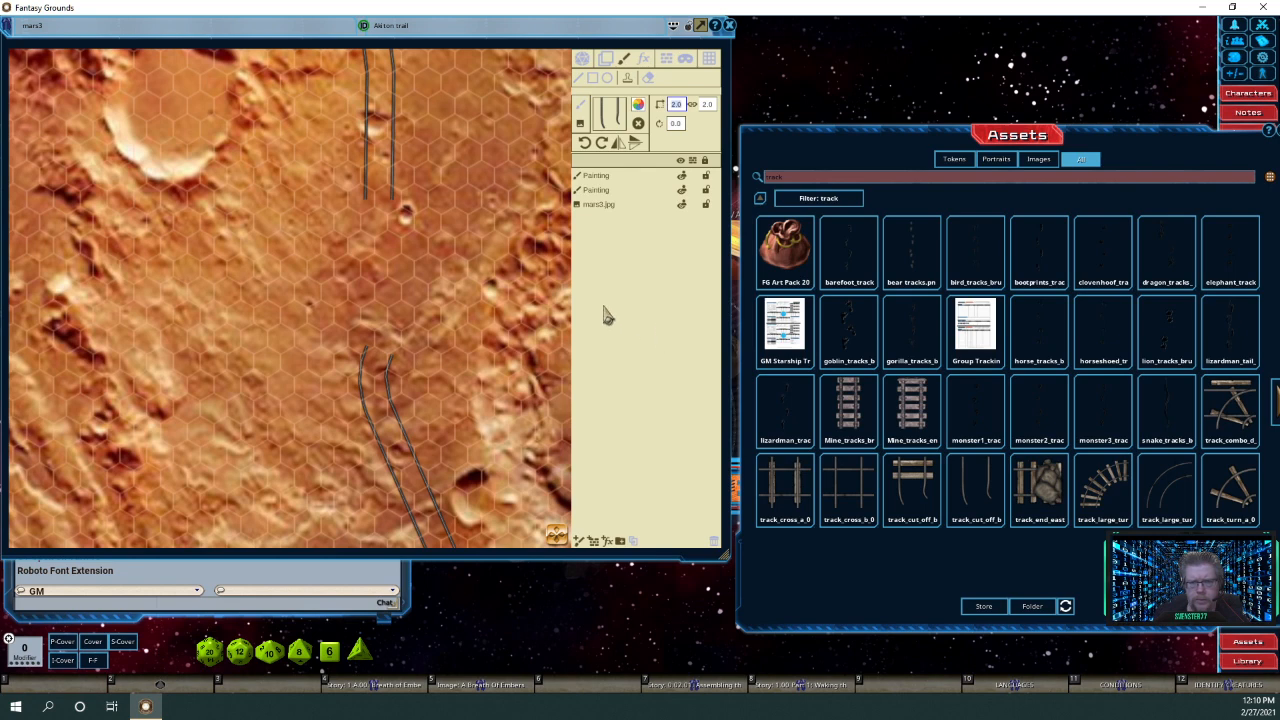
click(392, 236)
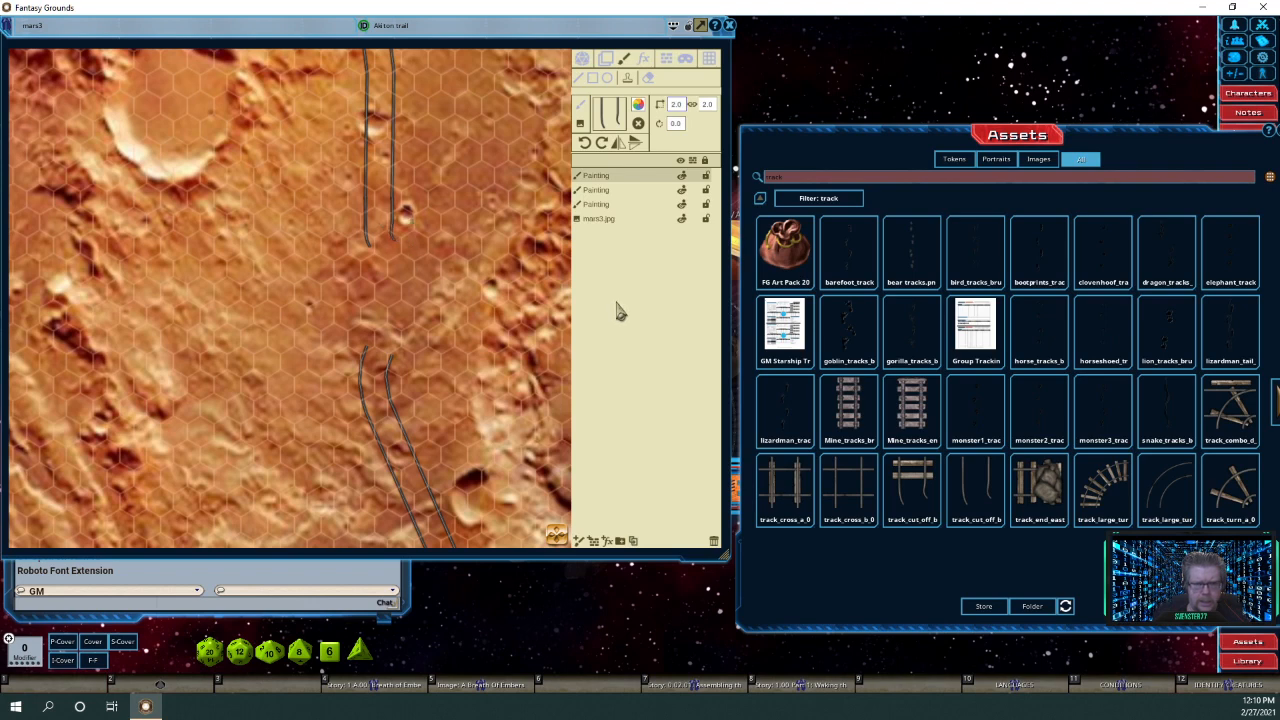
Rotate the cut-off track stamp to 180 degrees and select the second Painting layer for the southern stretch's end.
click(588, 148)
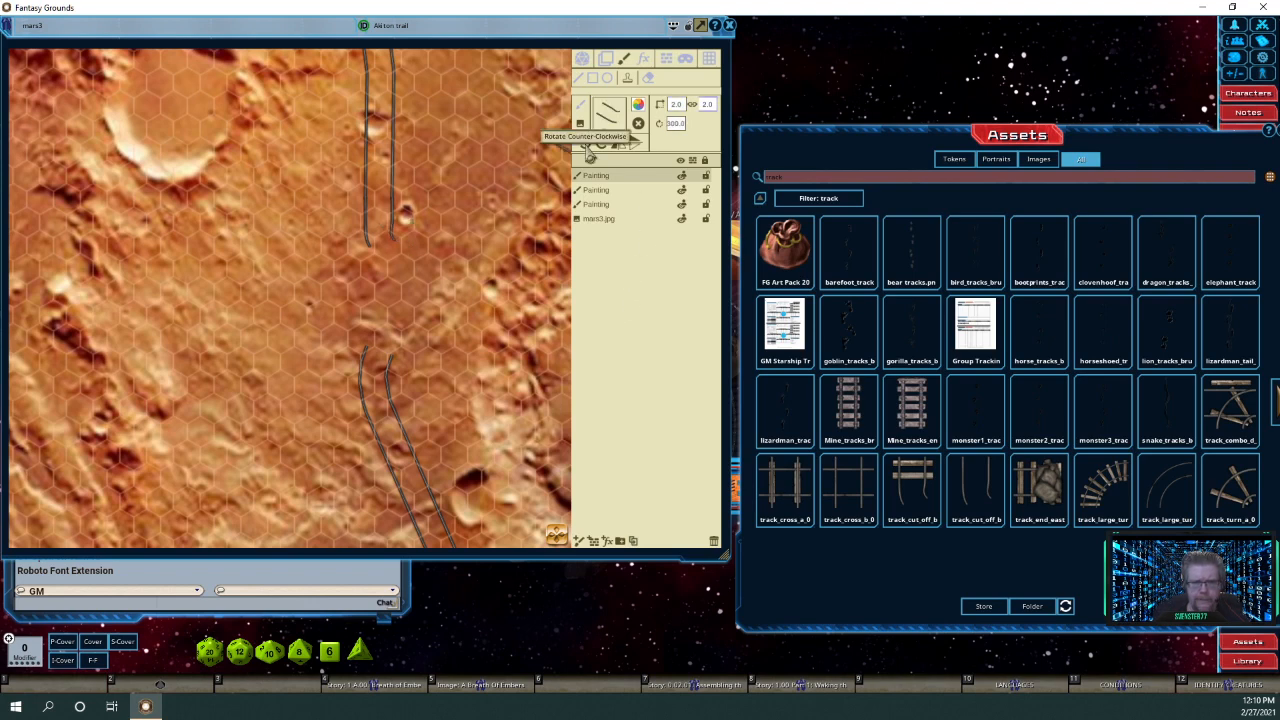
click(588, 148)
click(588, 148)
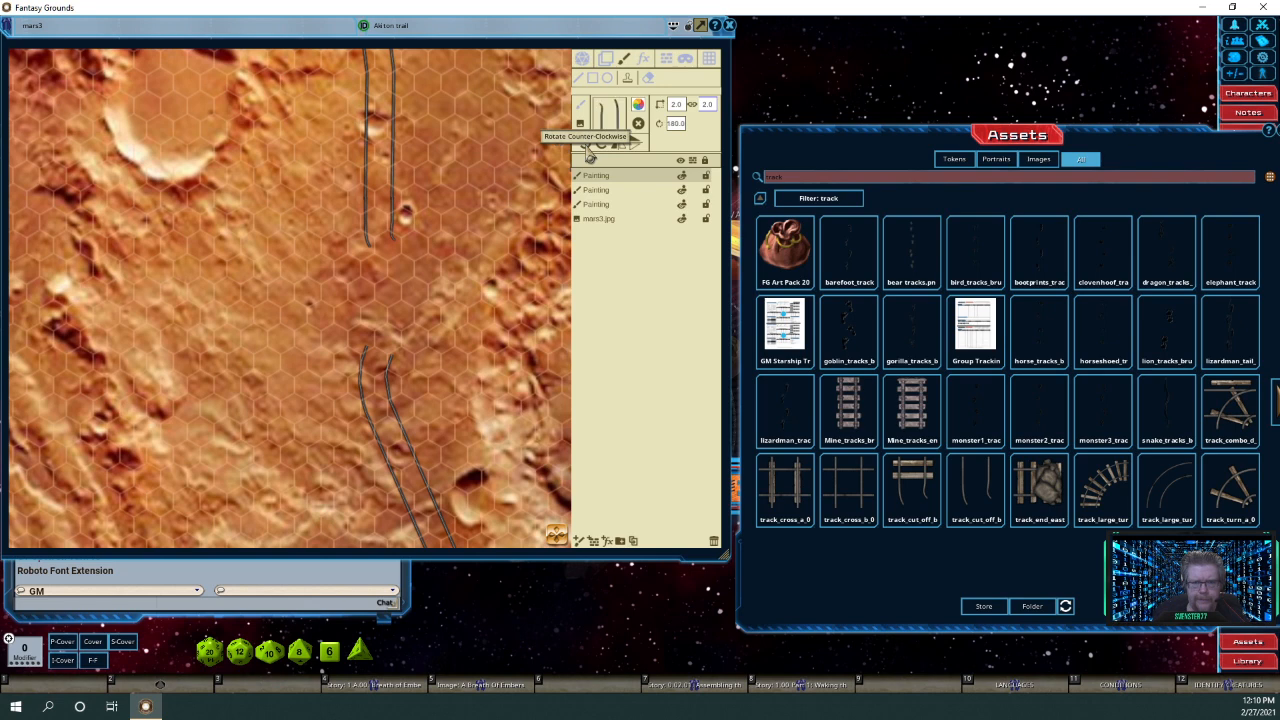
click(609, 192)
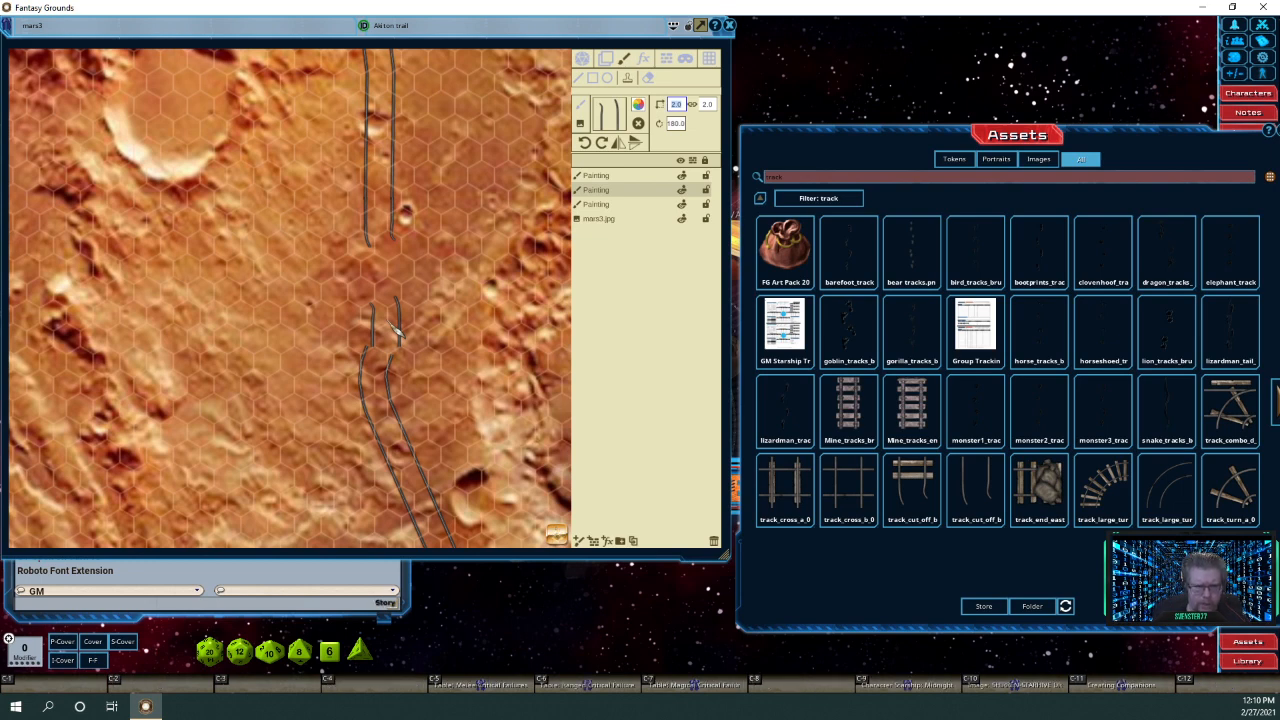
Rotate the cut-off track stamp to 200 degrees so it lines up with the upper end of the curved tracks.
scroll(396, 330, down, 4)
scroll(396, 332, up, 4)
key(shift)
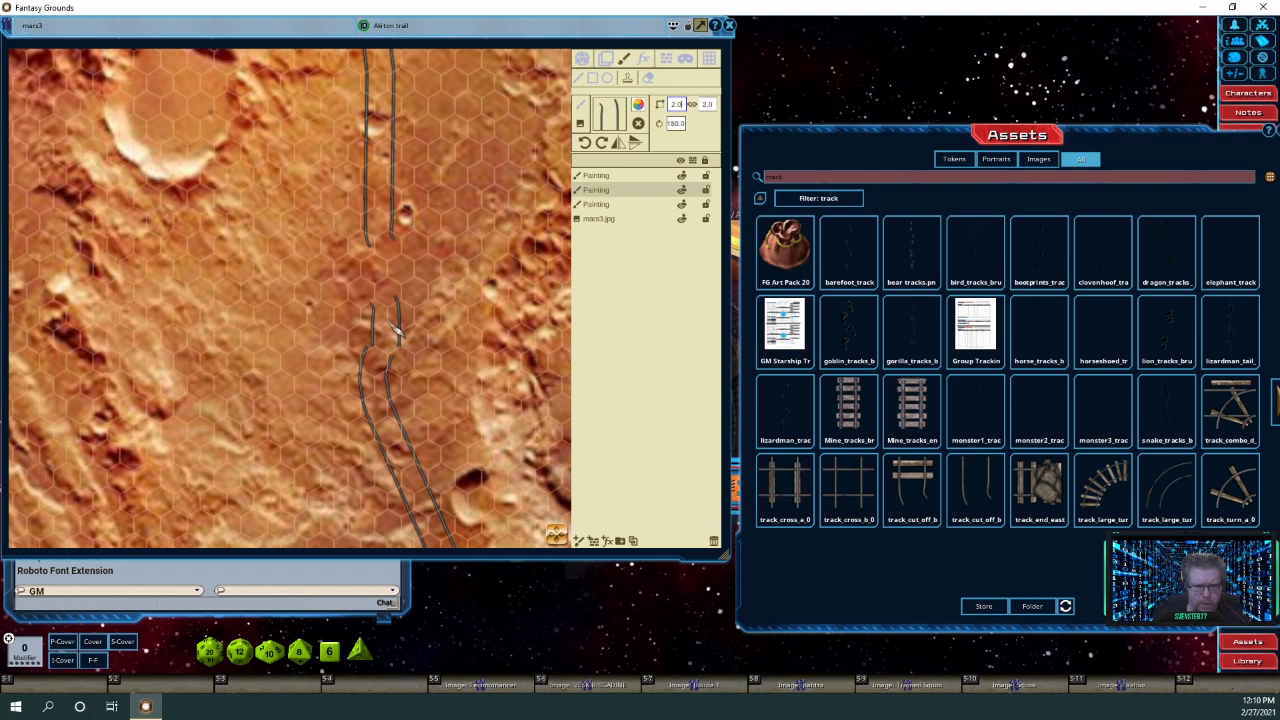
scroll(396, 332, up, 1)
scroll(396, 332, up, 2)
scroll(397, 333, up, 1)
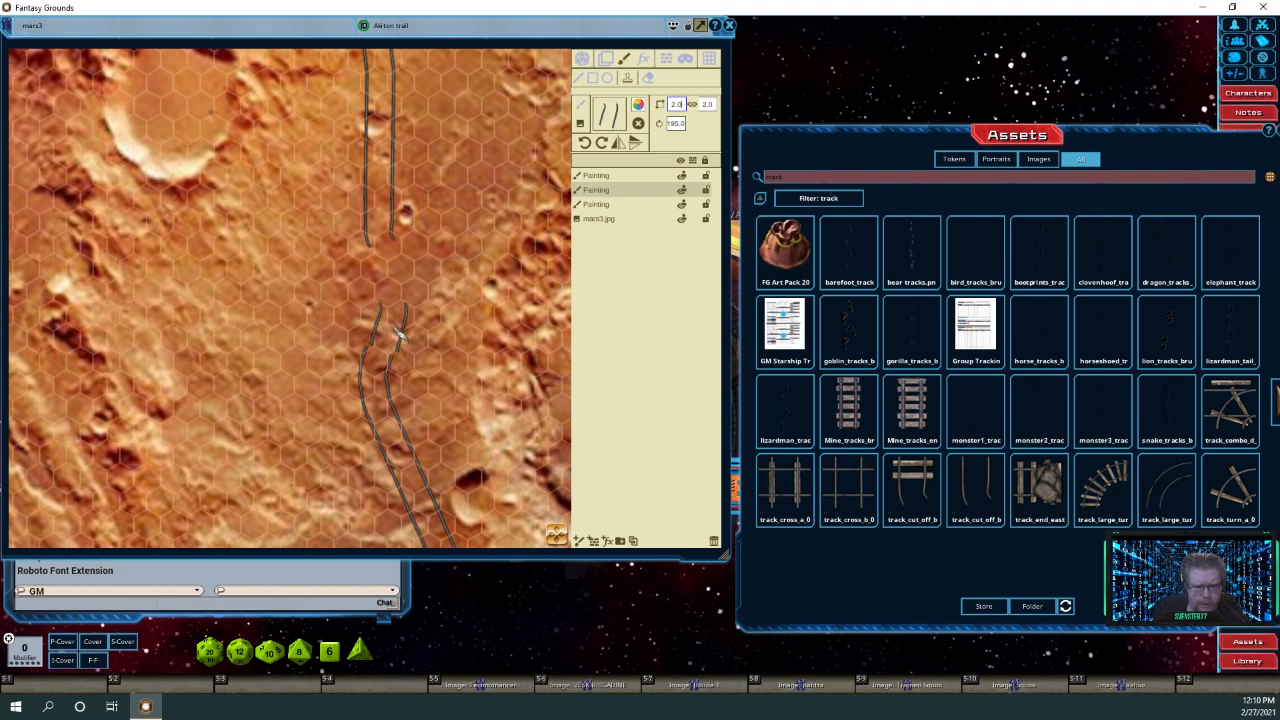
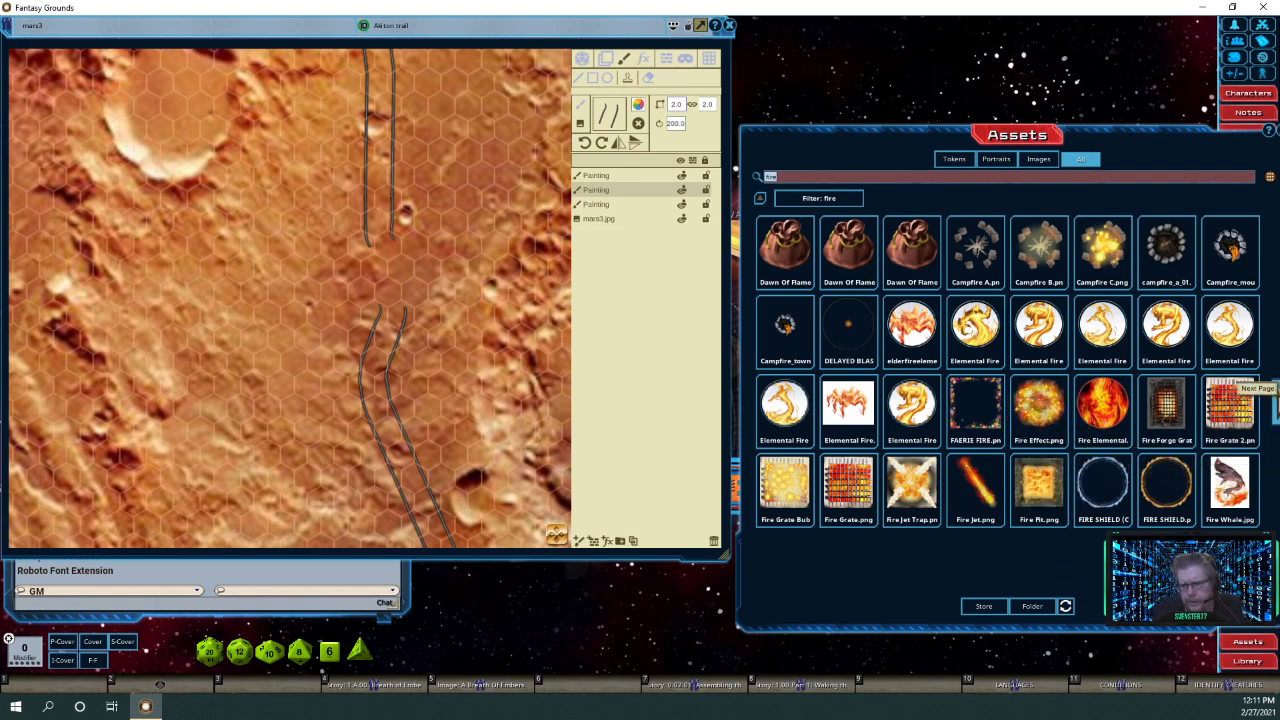
Browse the pages of fire assets for an image suited to the gap in the tracks.
click(1274, 404)
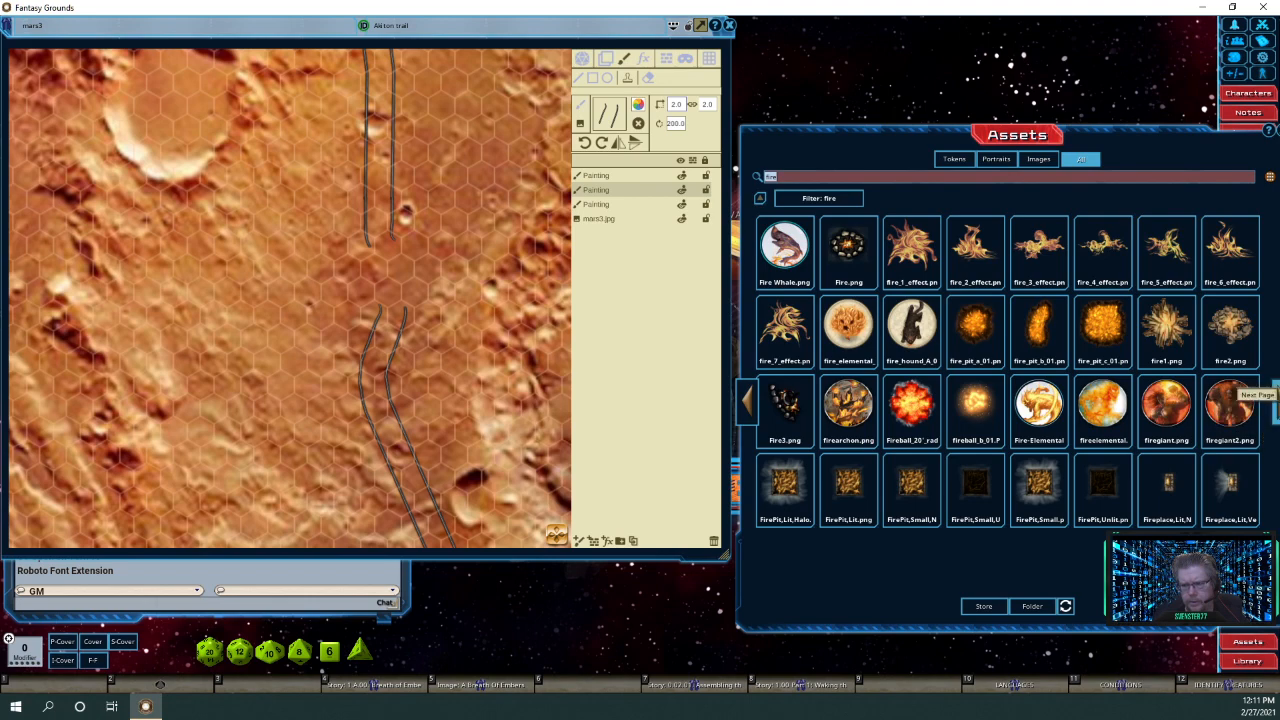
click(1275, 398)
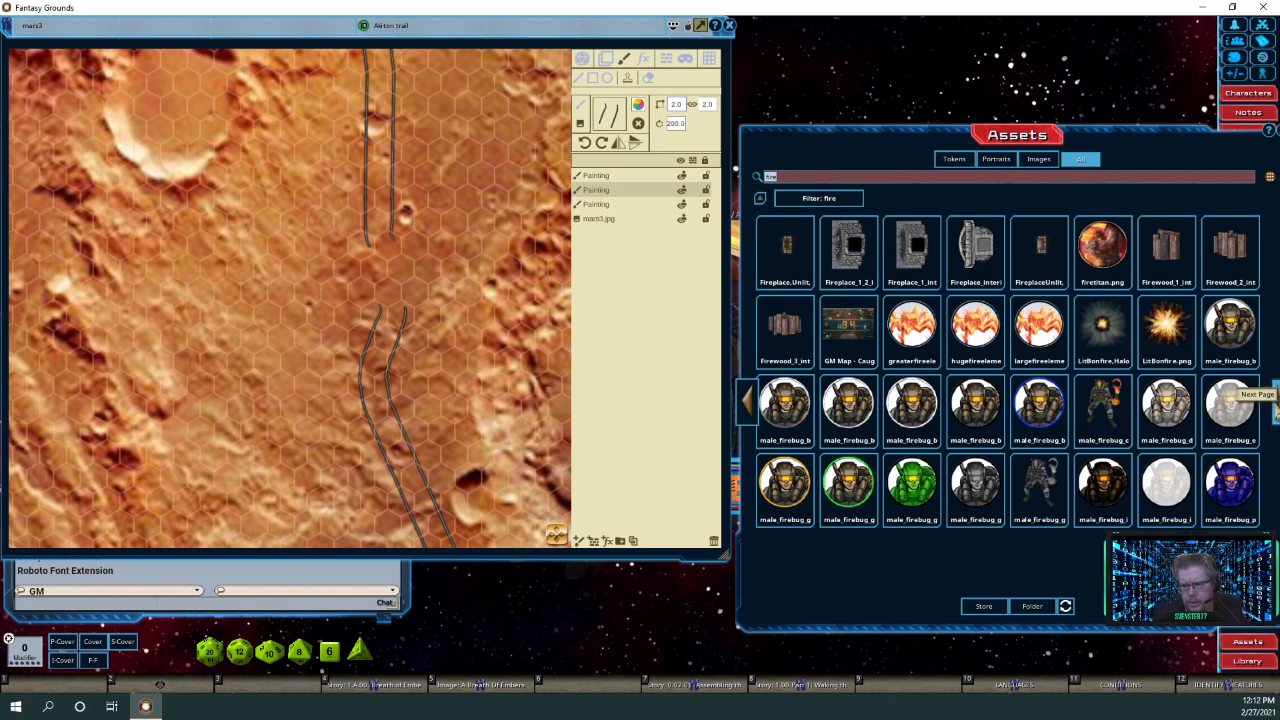
click(1275, 405)
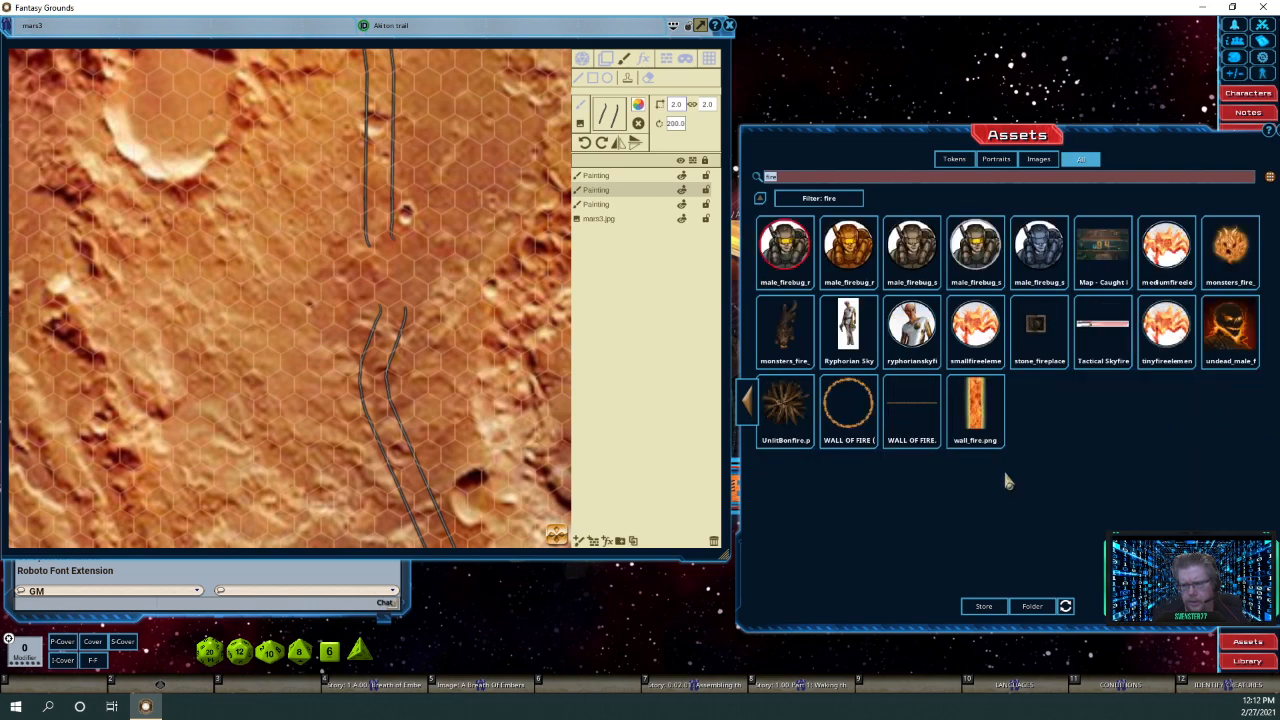
click(748, 410)
click(752, 414)
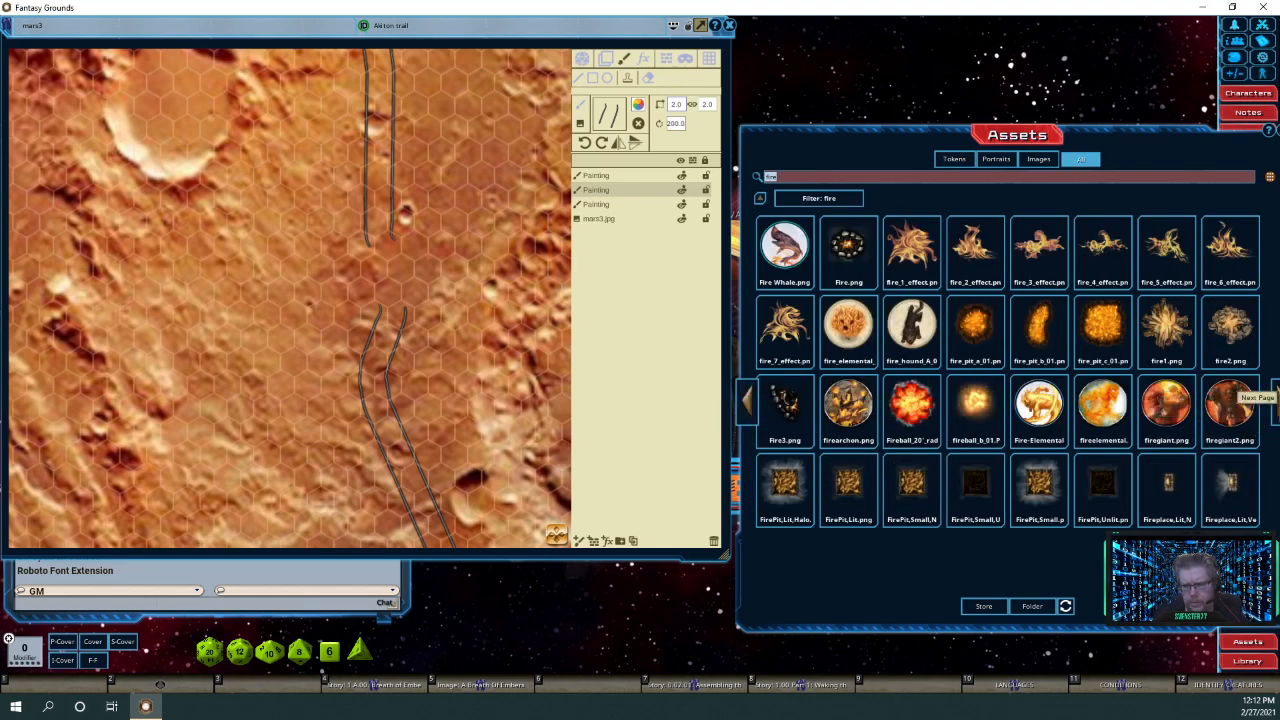
click(1274, 392)
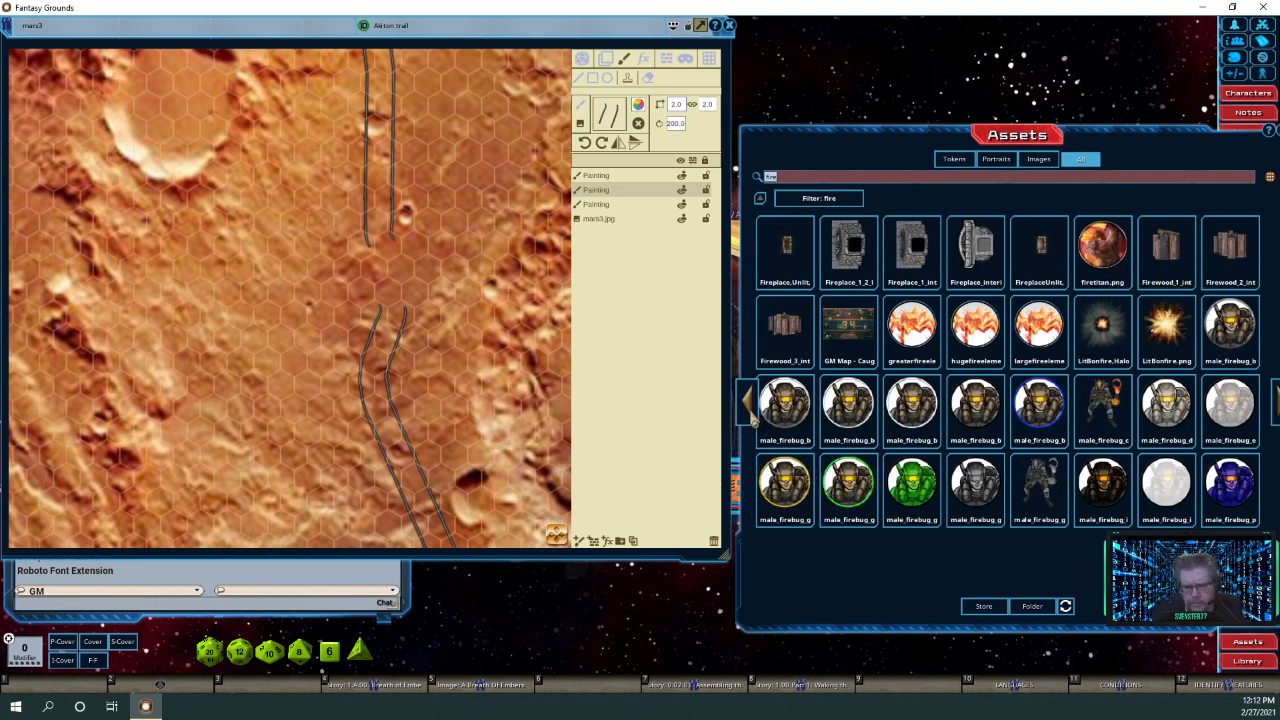
click(750, 410)
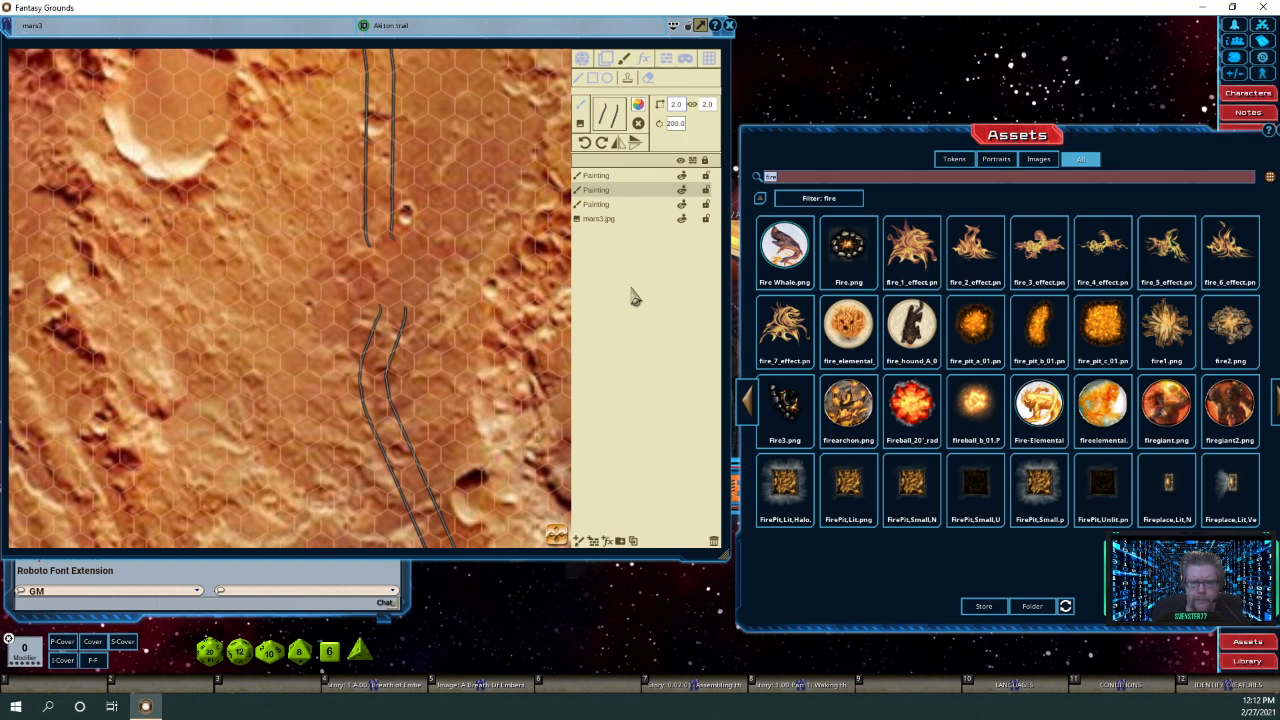
Delete the lowest painting layer and add a layer folder named Tracks.
click(617, 205)
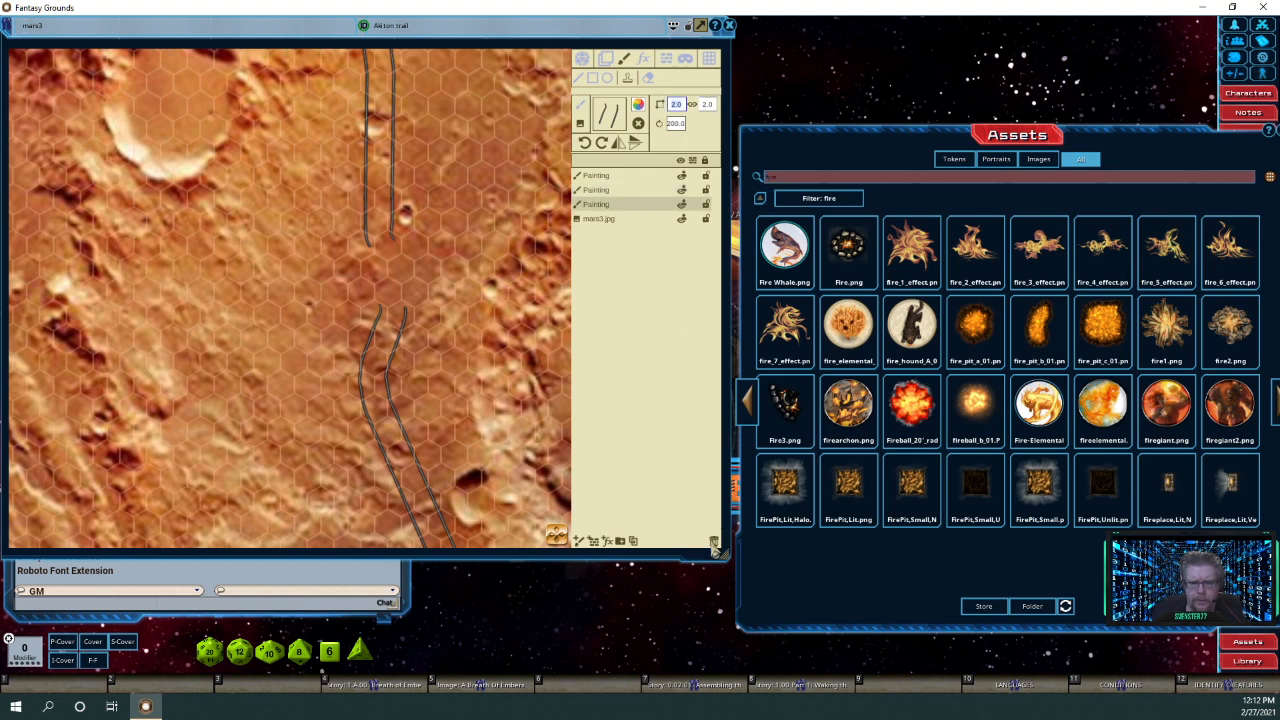
click(713, 541)
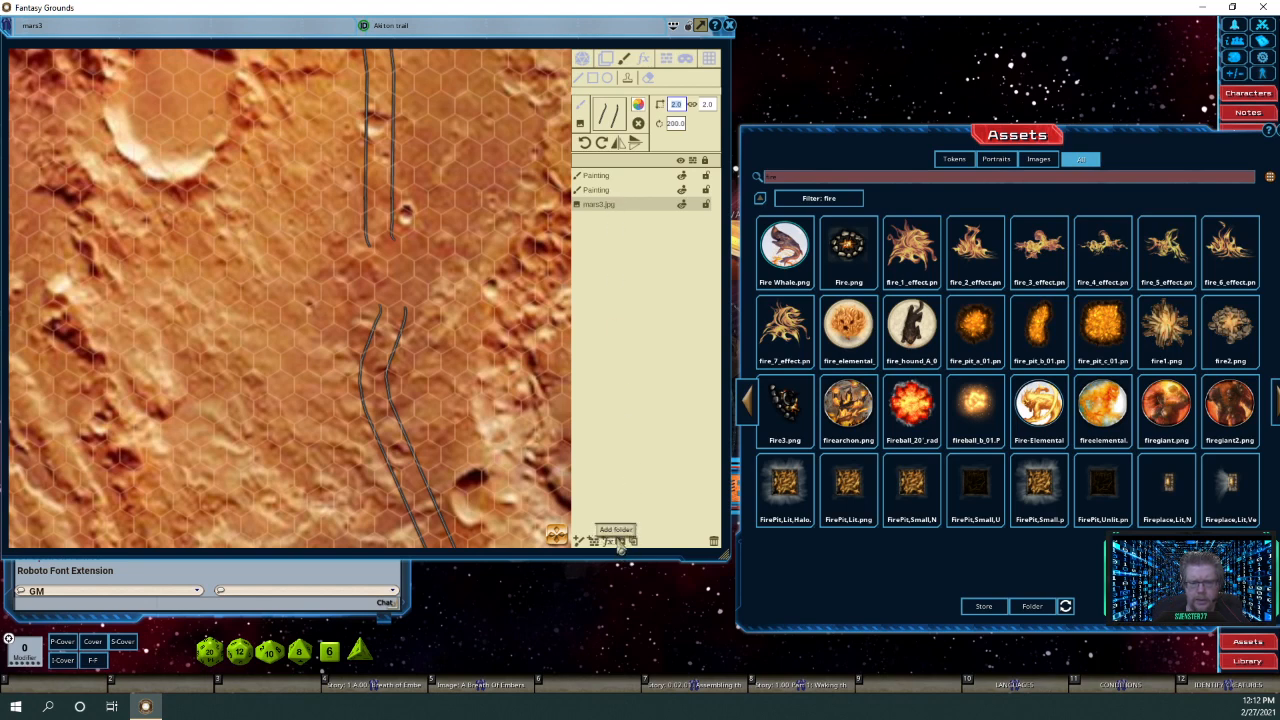
click(620, 542)
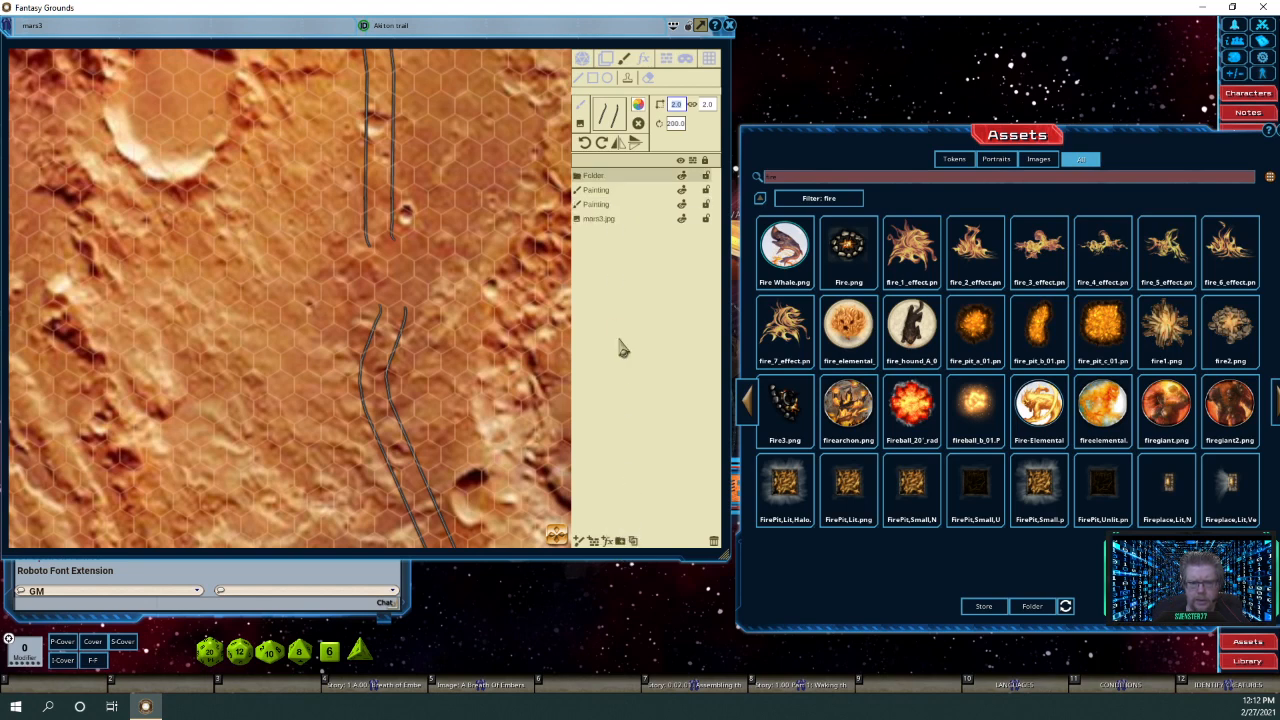
double_click(603, 177)
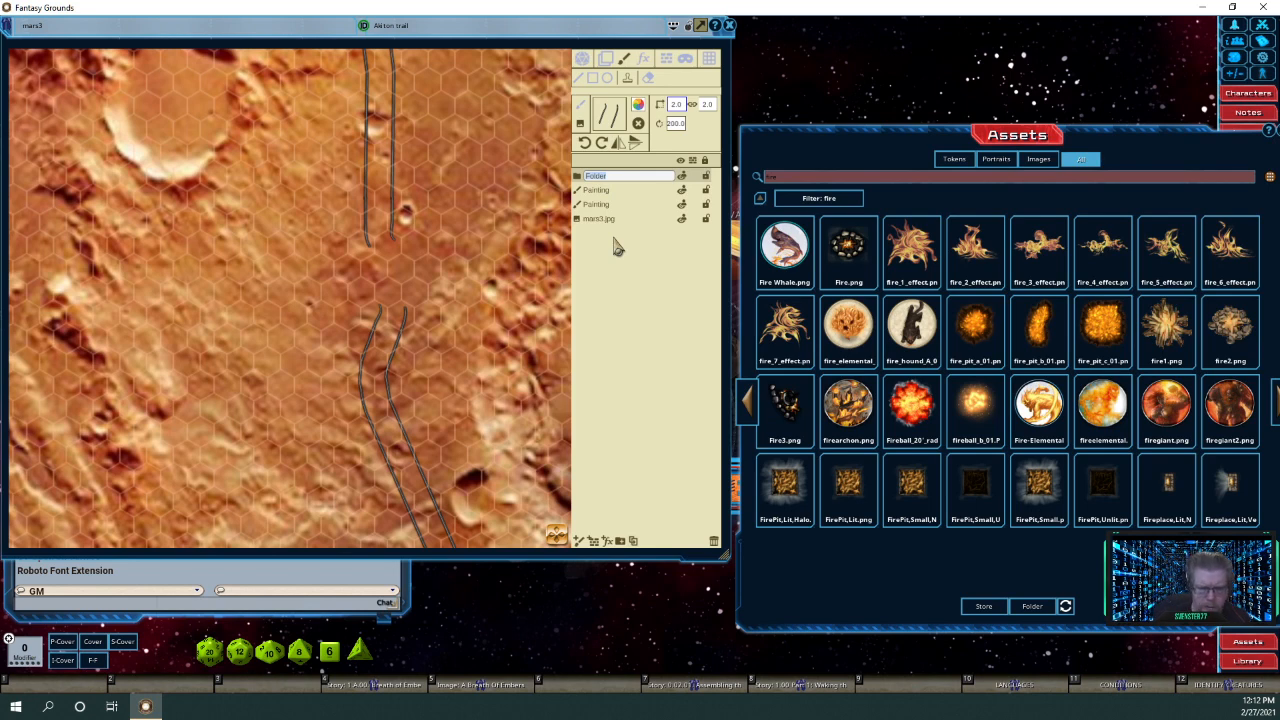
text(Tracks)
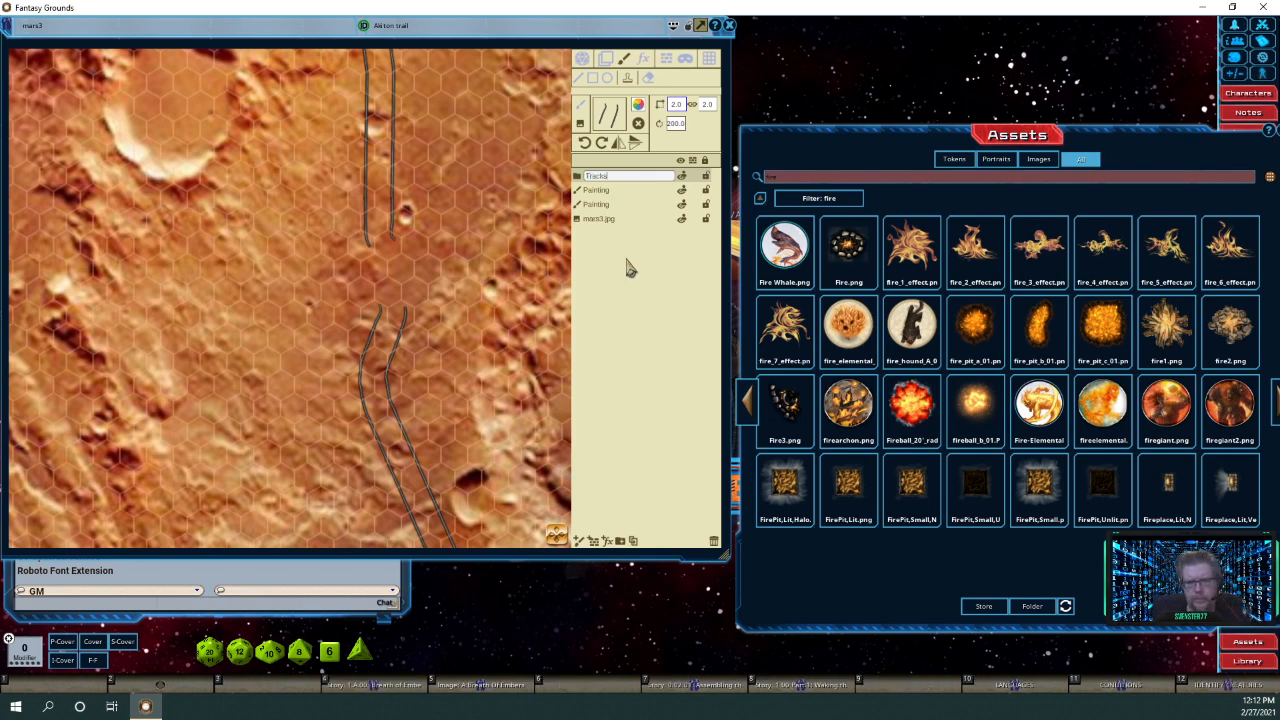
key(Tab)
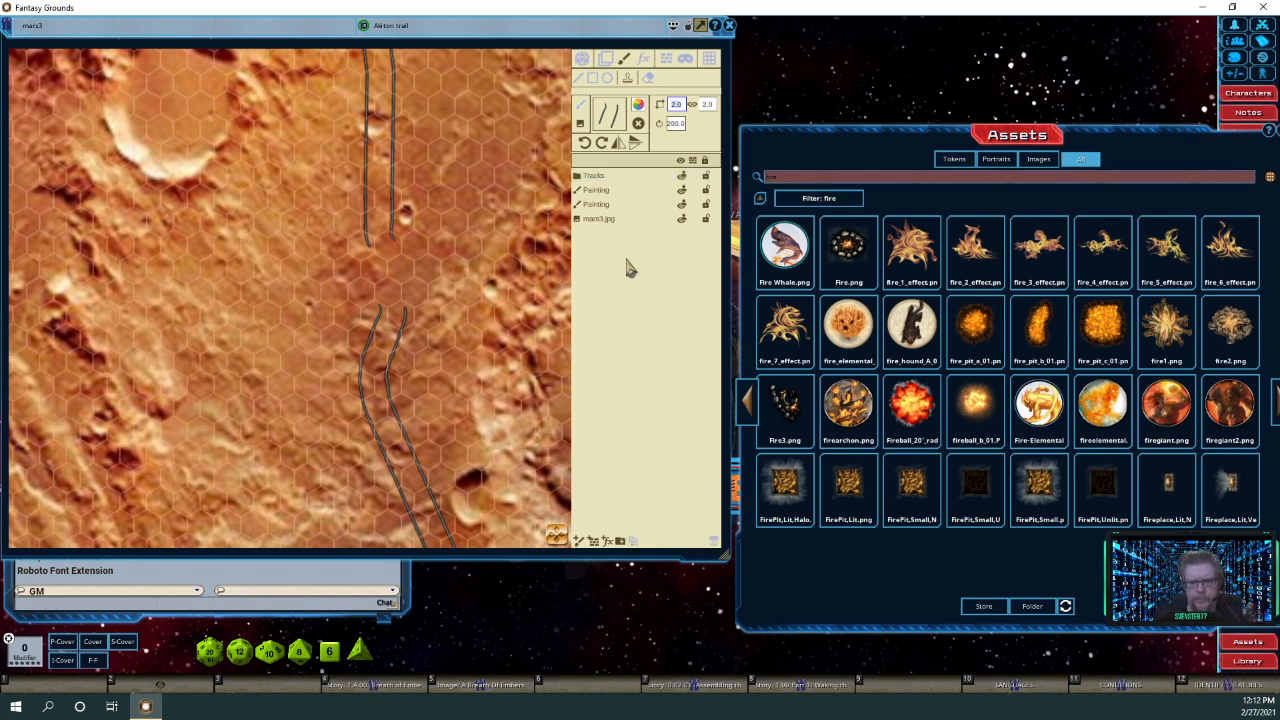
Move both remaining painting layers into the Tracks folder and collapse it.
click(586, 194)
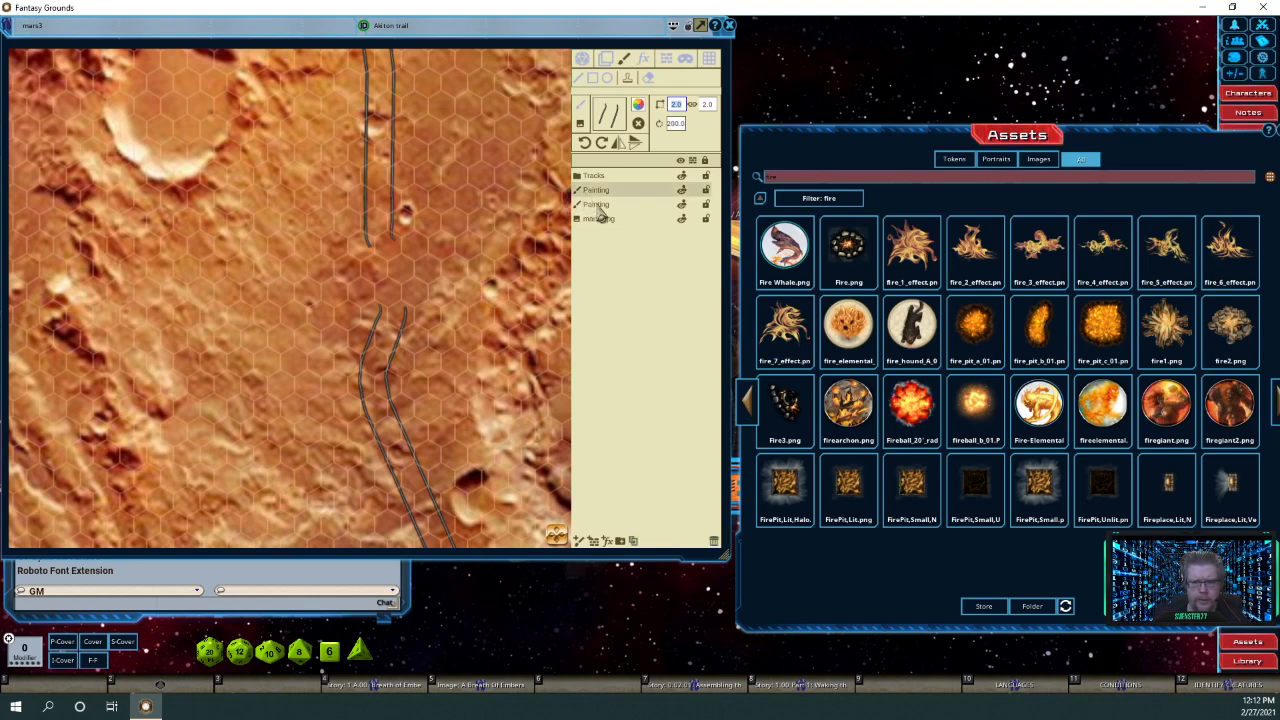
click(598, 205)
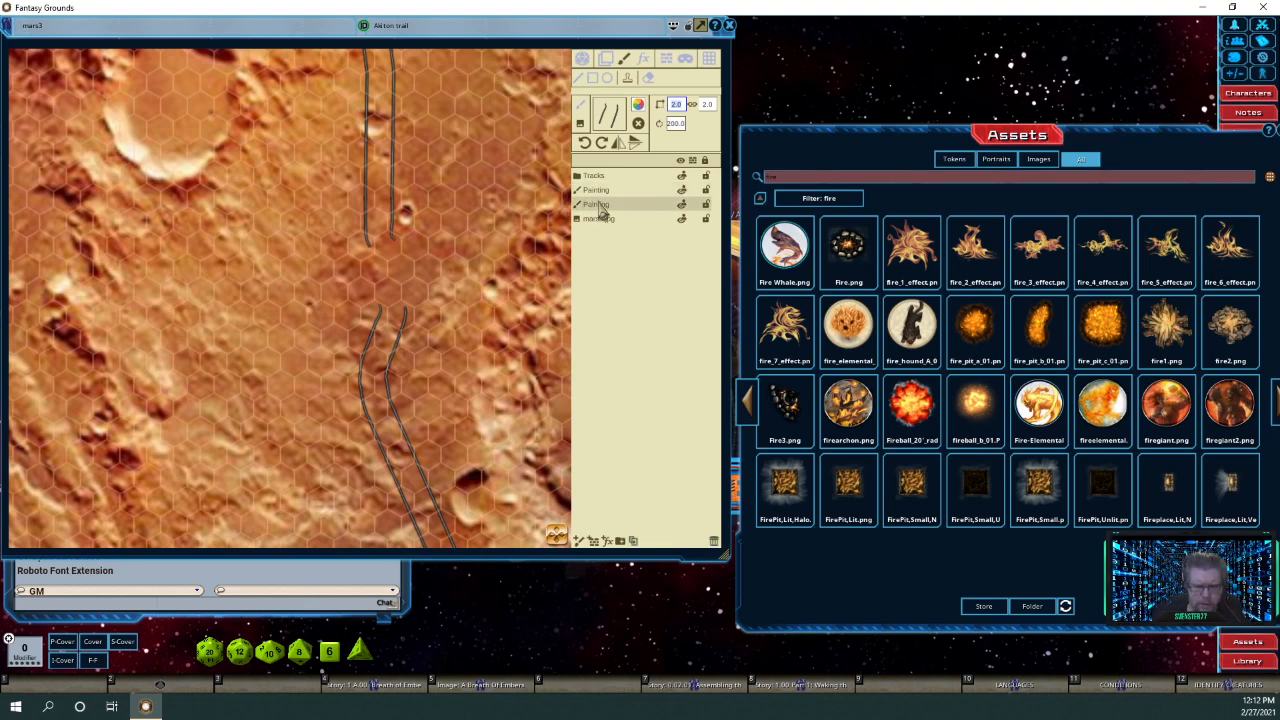
key(shift)
shift+click(598, 191)
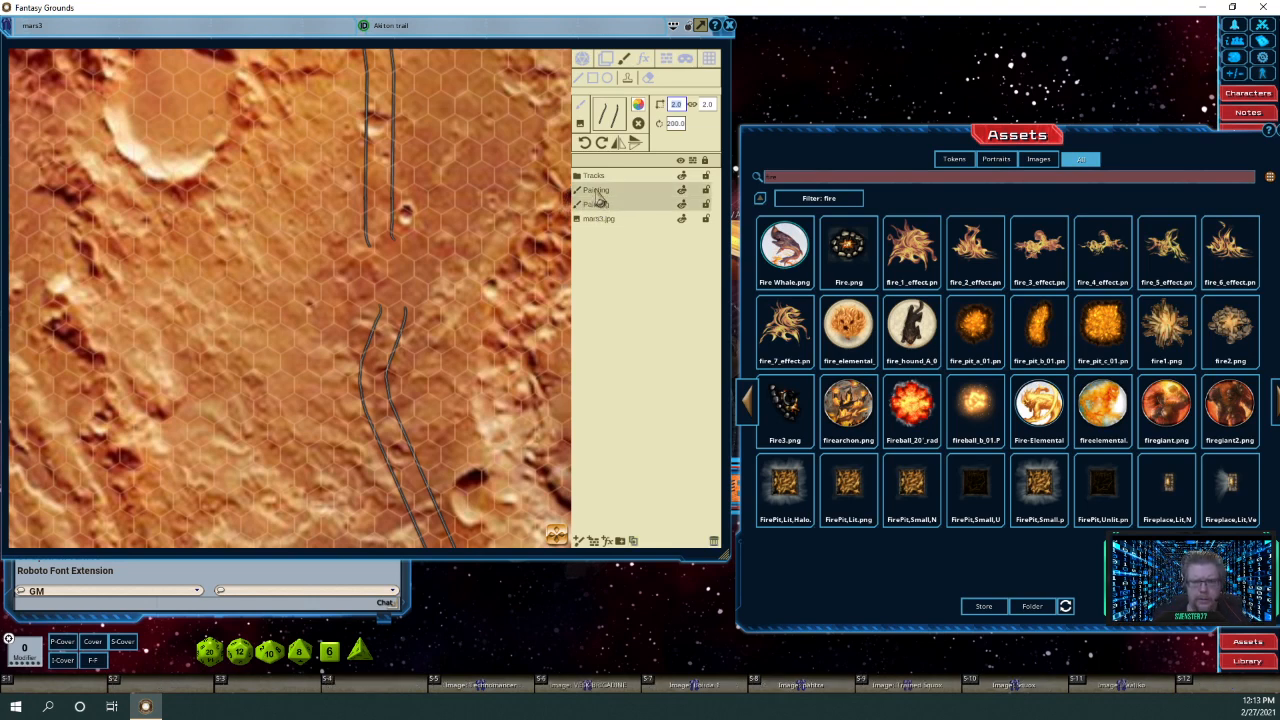
drag(596, 191, 590, 182)
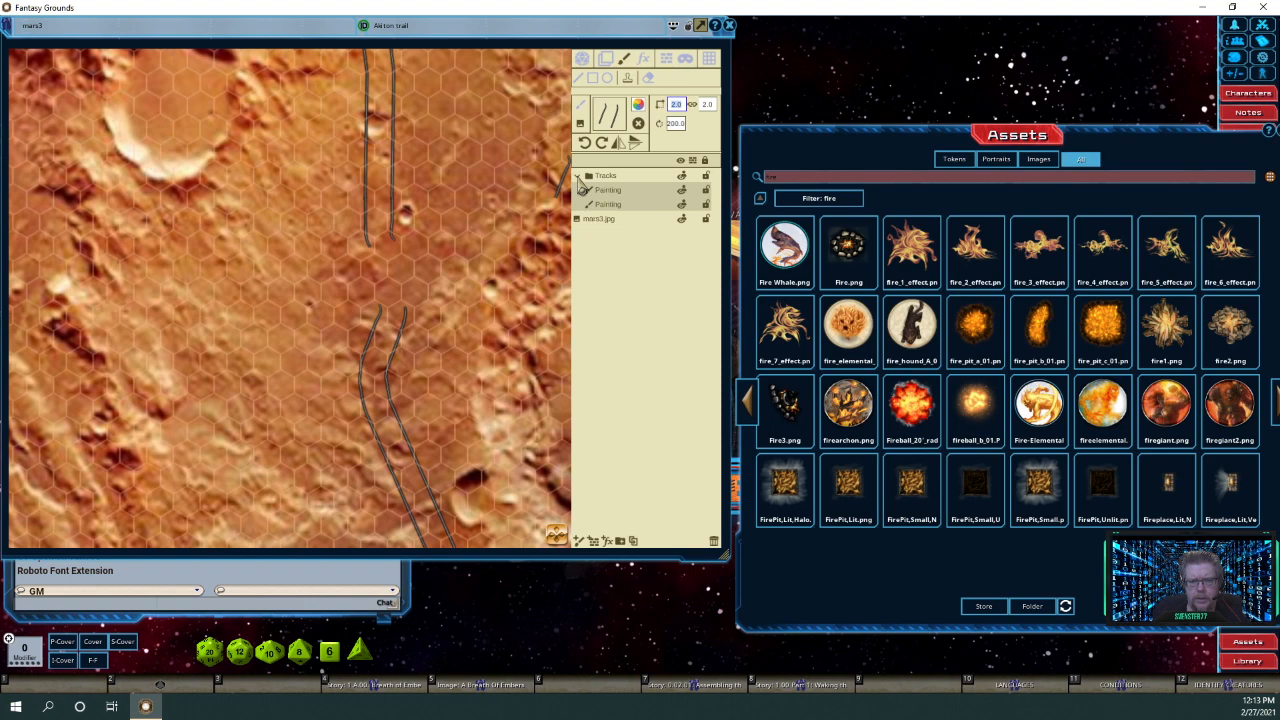
click(578, 177)
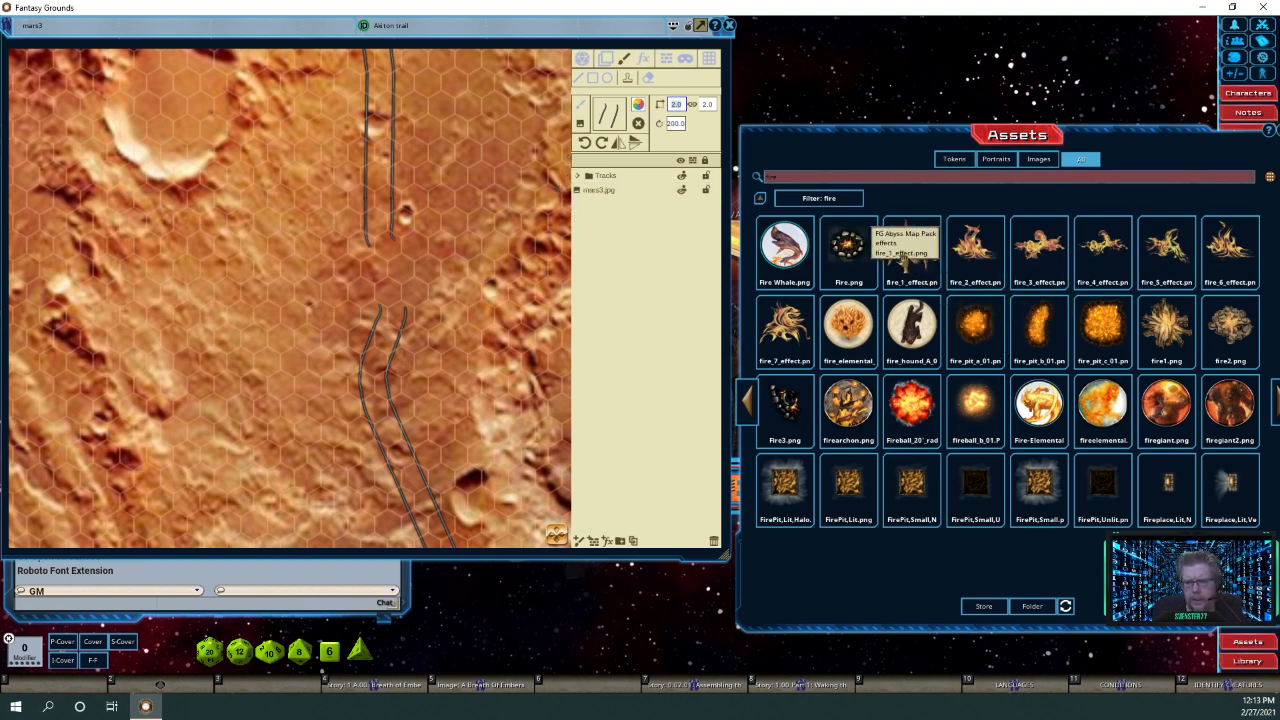
Load fire_1_effect.png as the paint stamp and add a painting layer named Fire.
drag(903, 255, 608, 115)
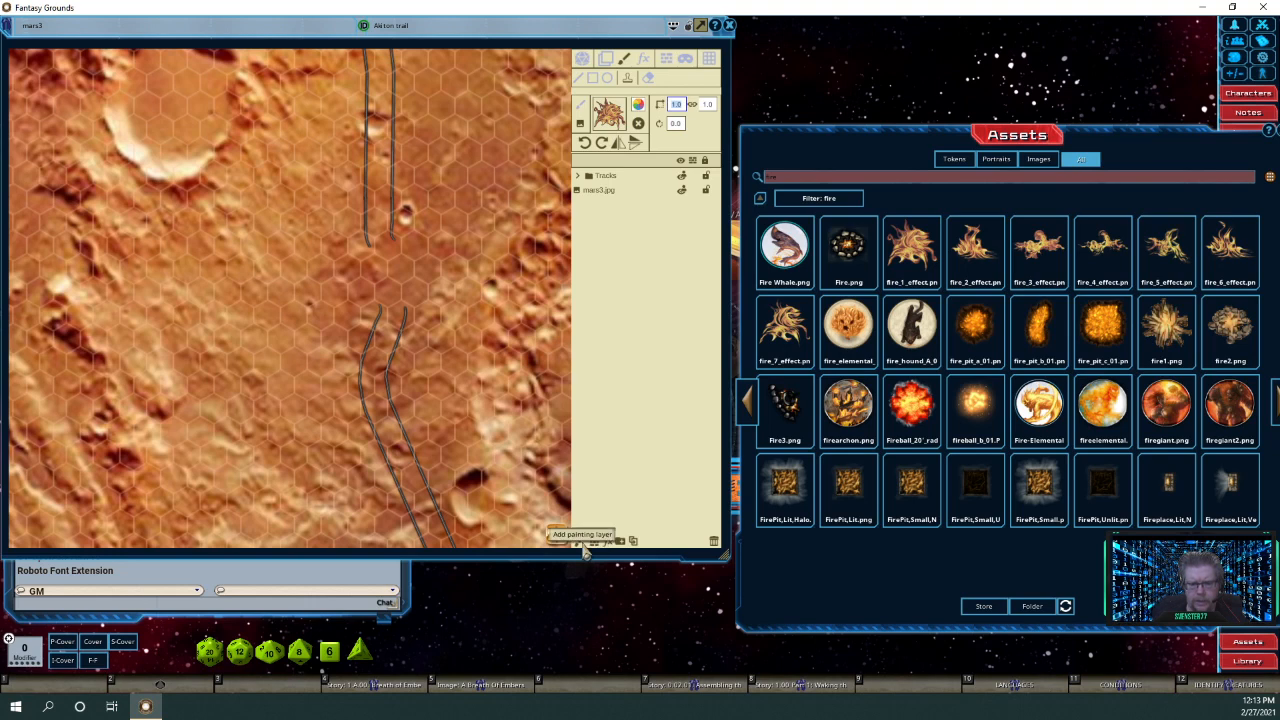
click(586, 549)
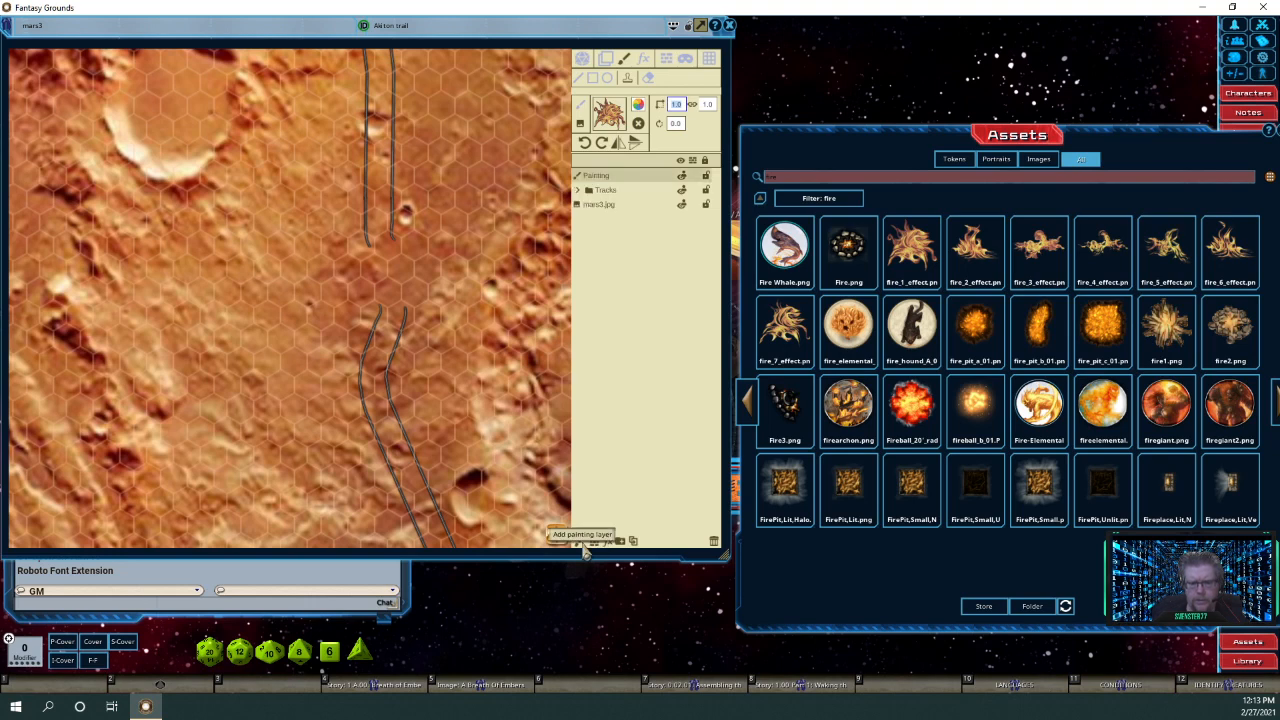
double_click(606, 179)
text(F)
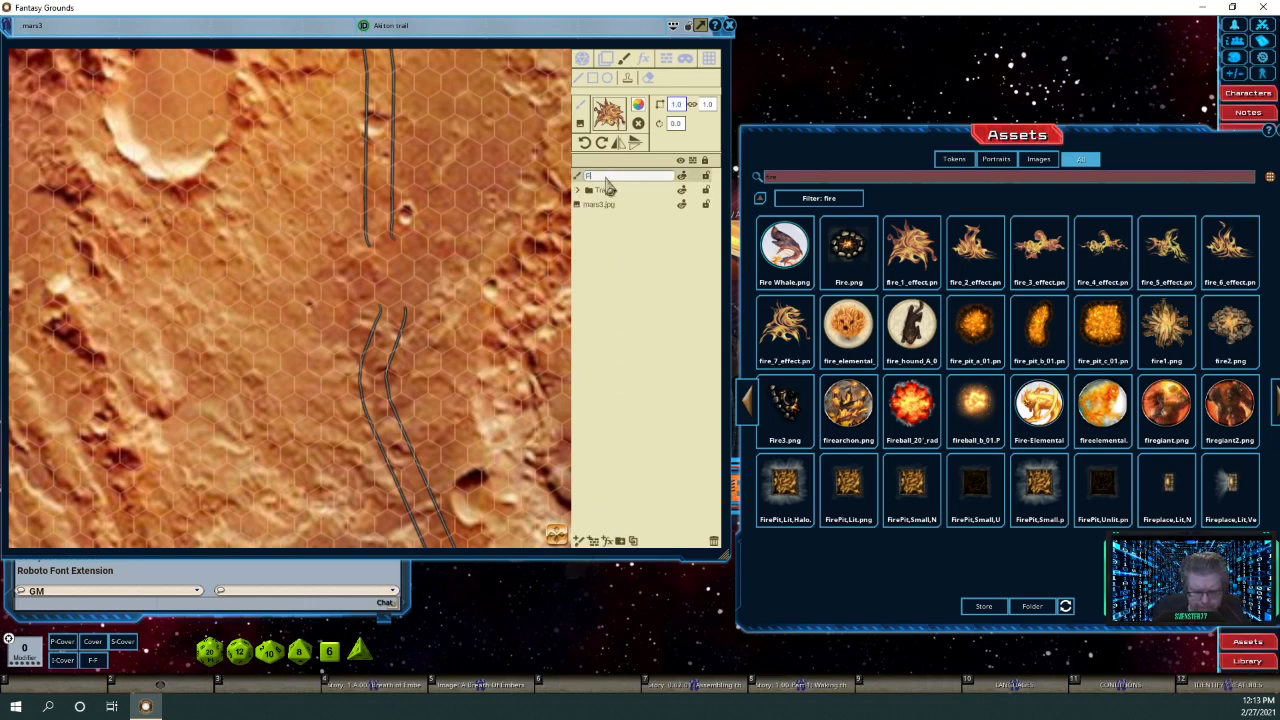
text(ire)
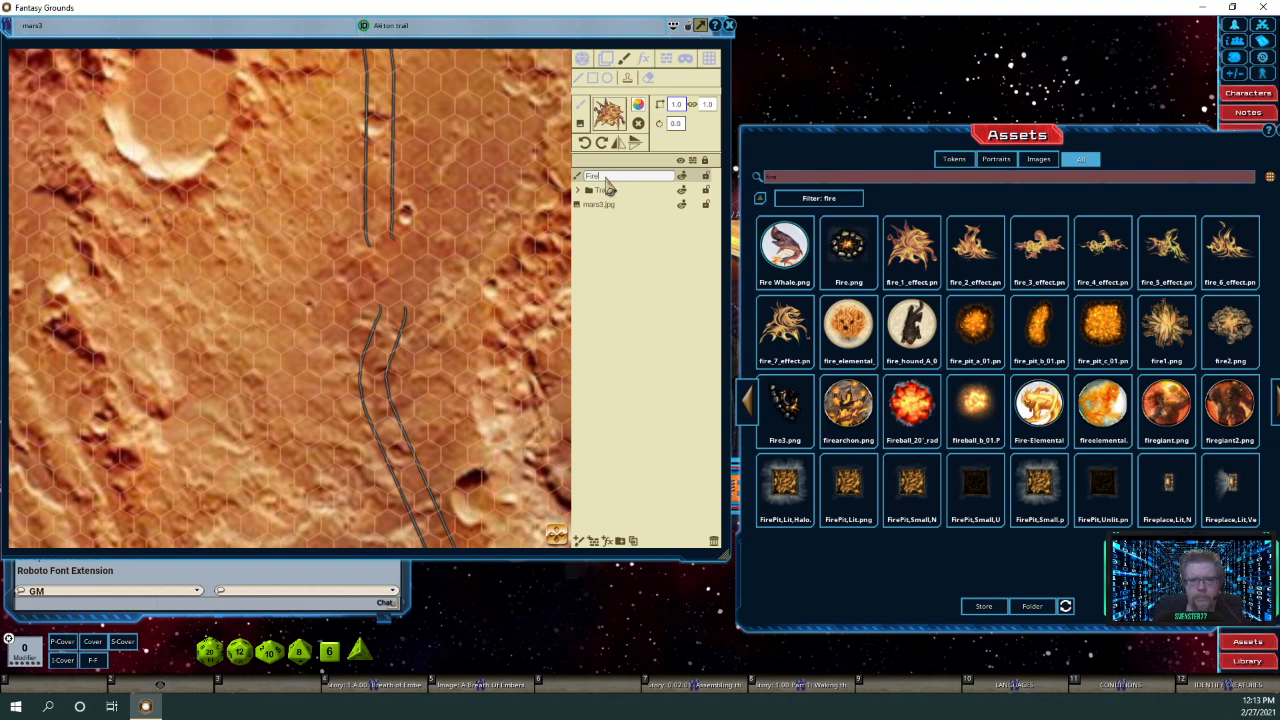
Tint the fire stamp orange with red 255, green 128, blue 63 and alpha 192.
click(638, 104)
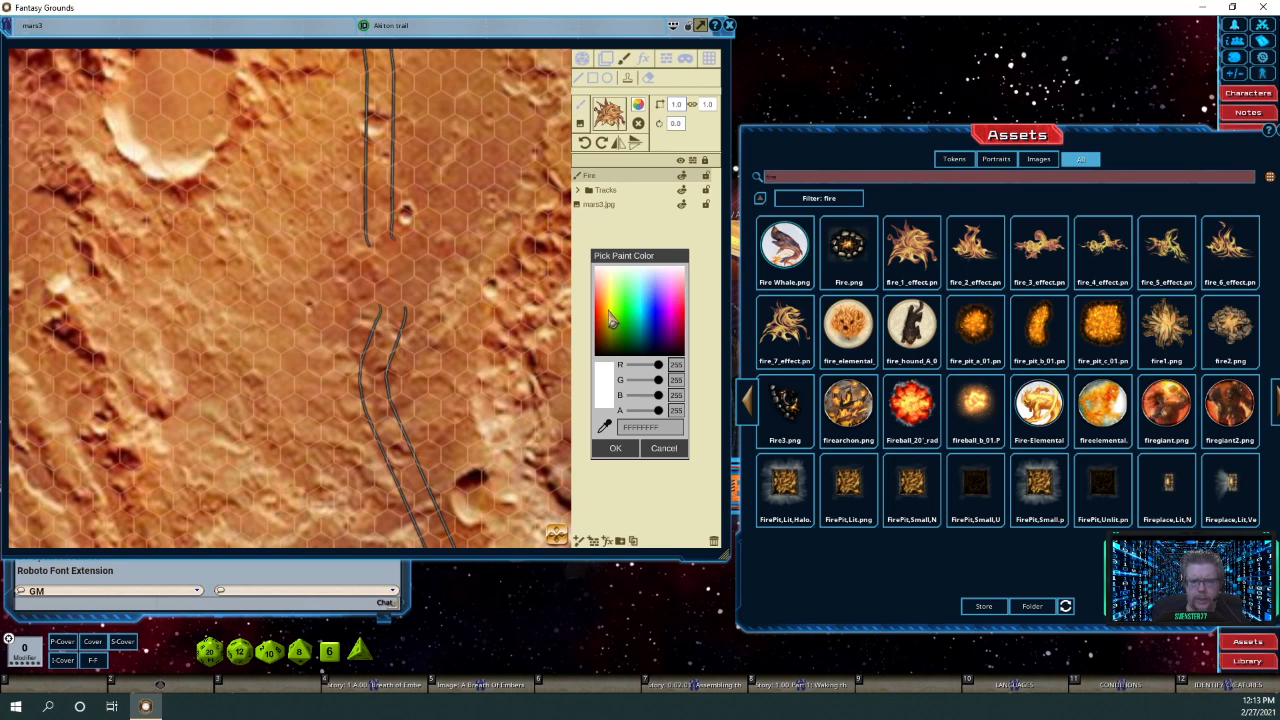
click(606, 321)
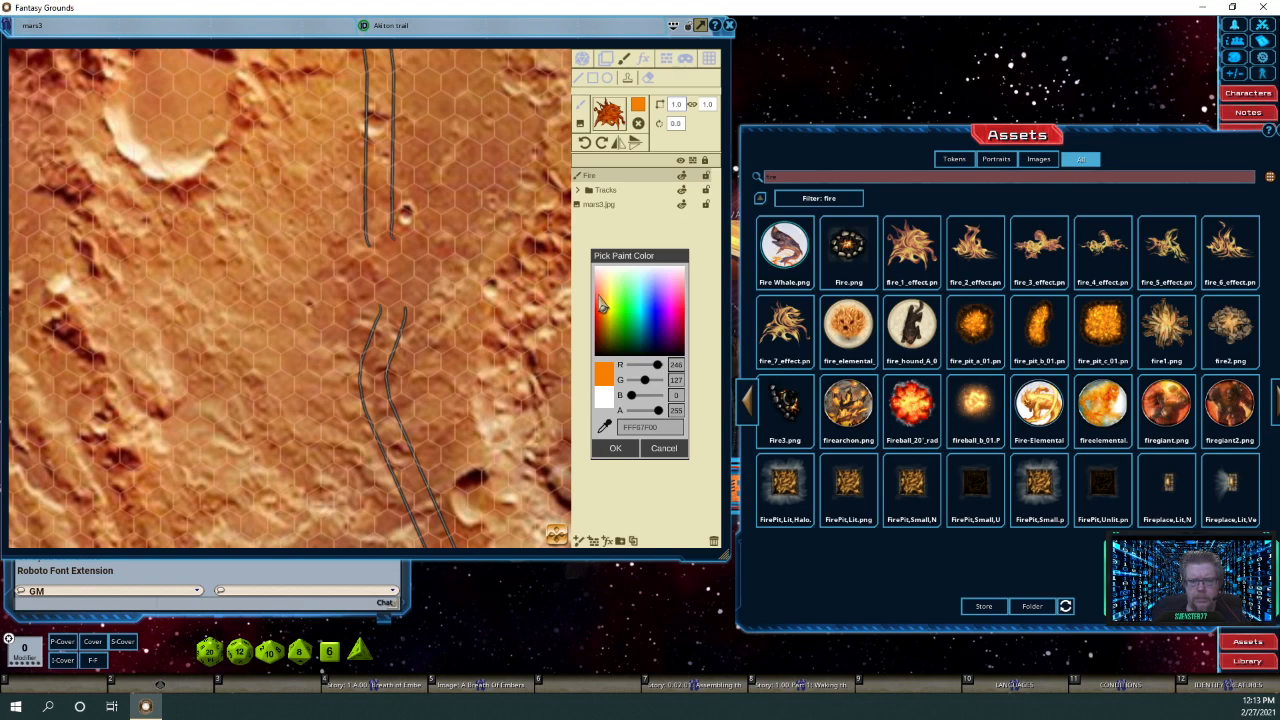
click(603, 309)
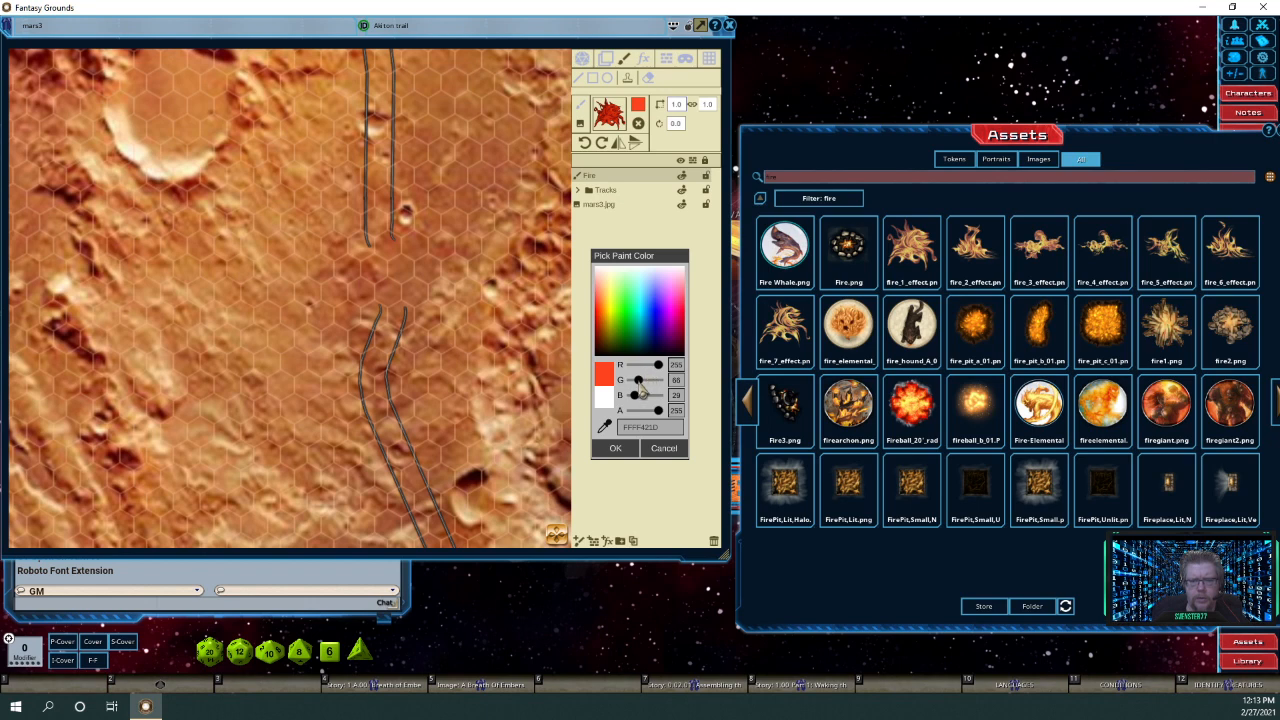
mouse_move(643, 391)
mouse_down()
mouse_move(663, 401)
mouse_move(635, 397)
mouse_up()
click(604, 313)
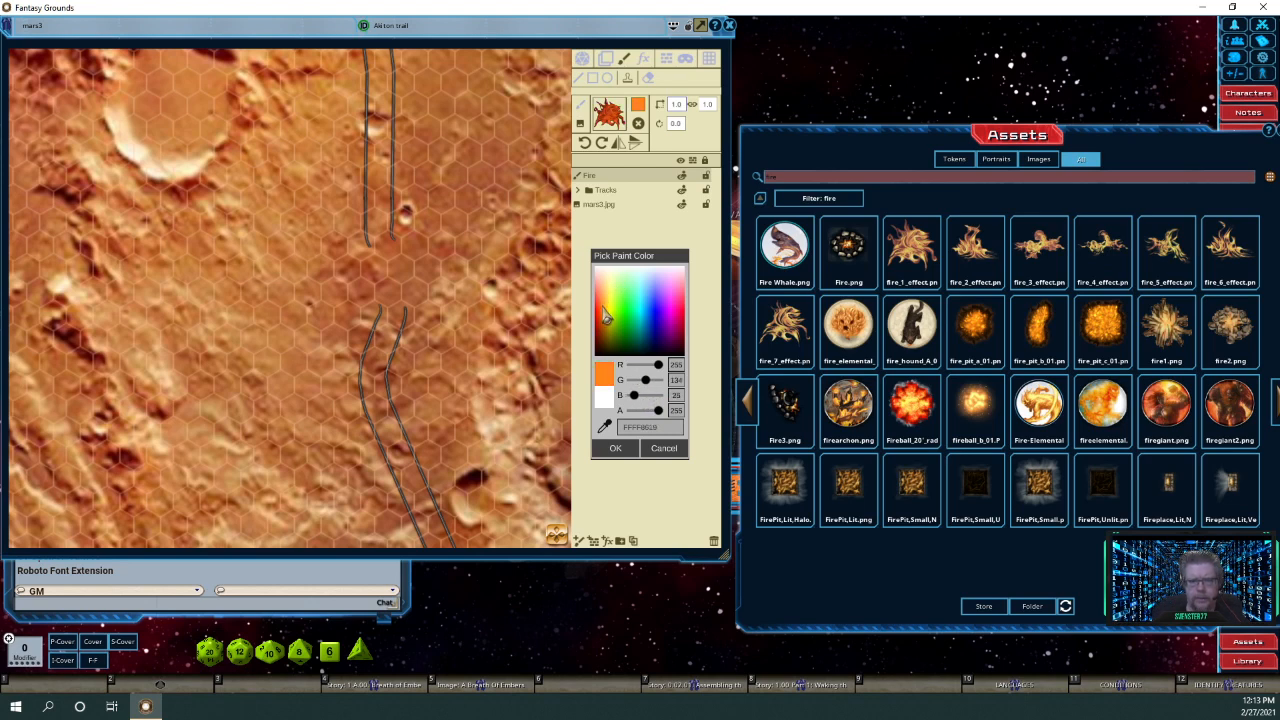
click(608, 316)
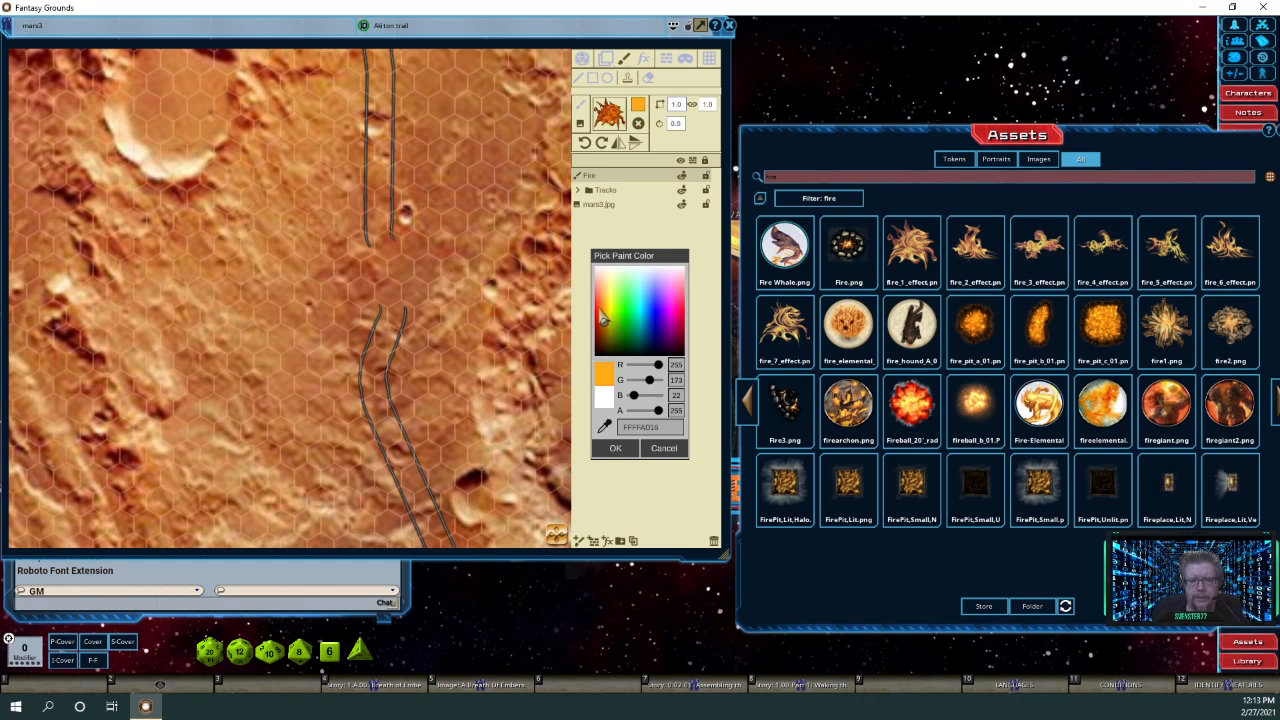
click(603, 318)
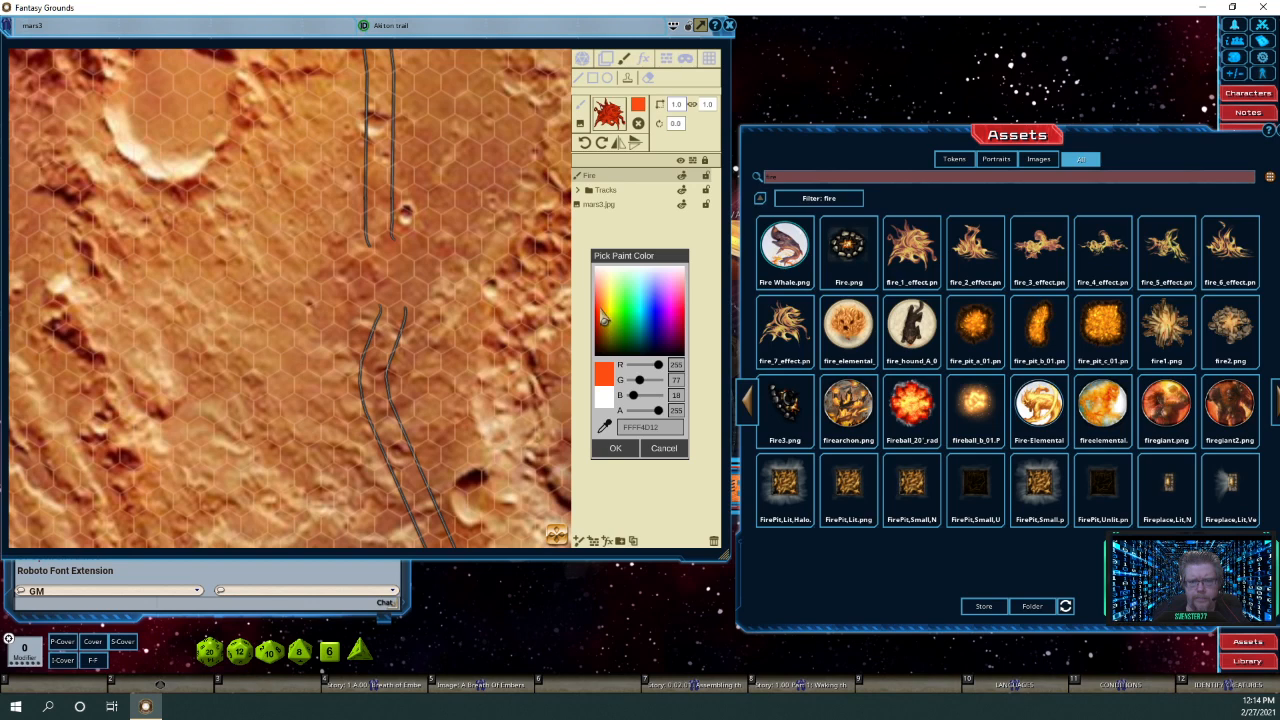
click(603, 317)
click(602, 300)
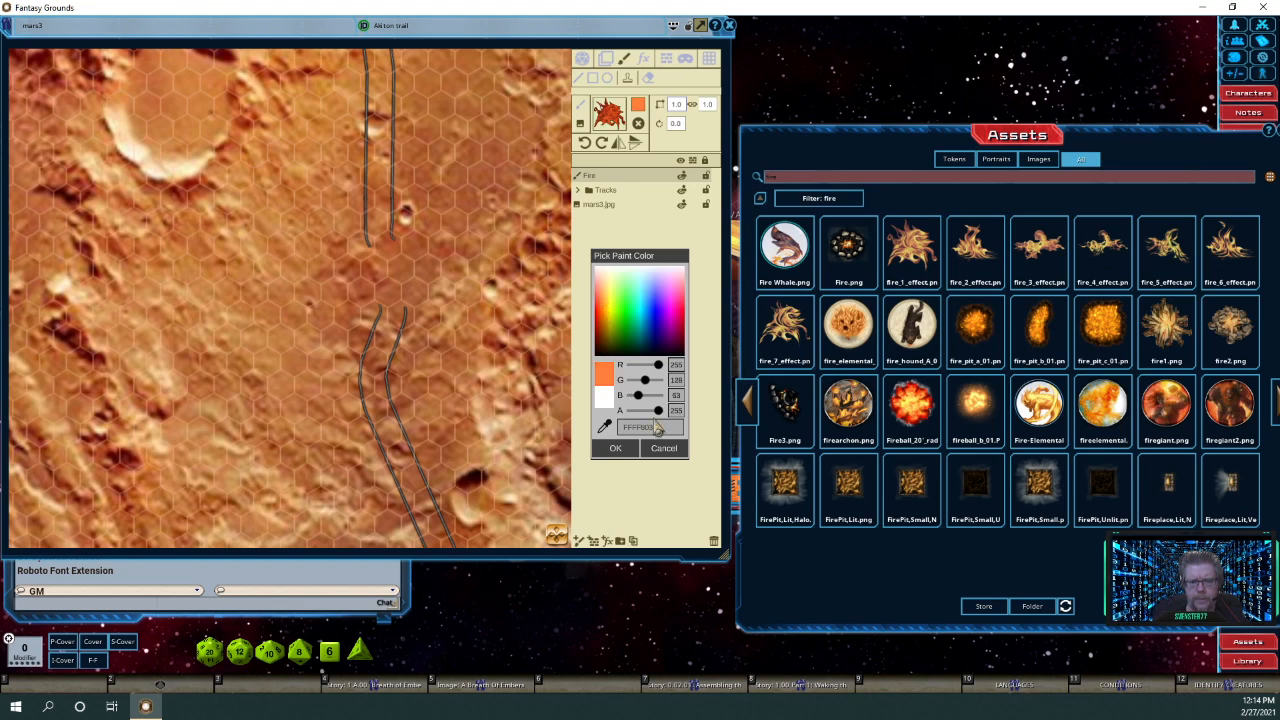
drag(658, 410, 655, 417)
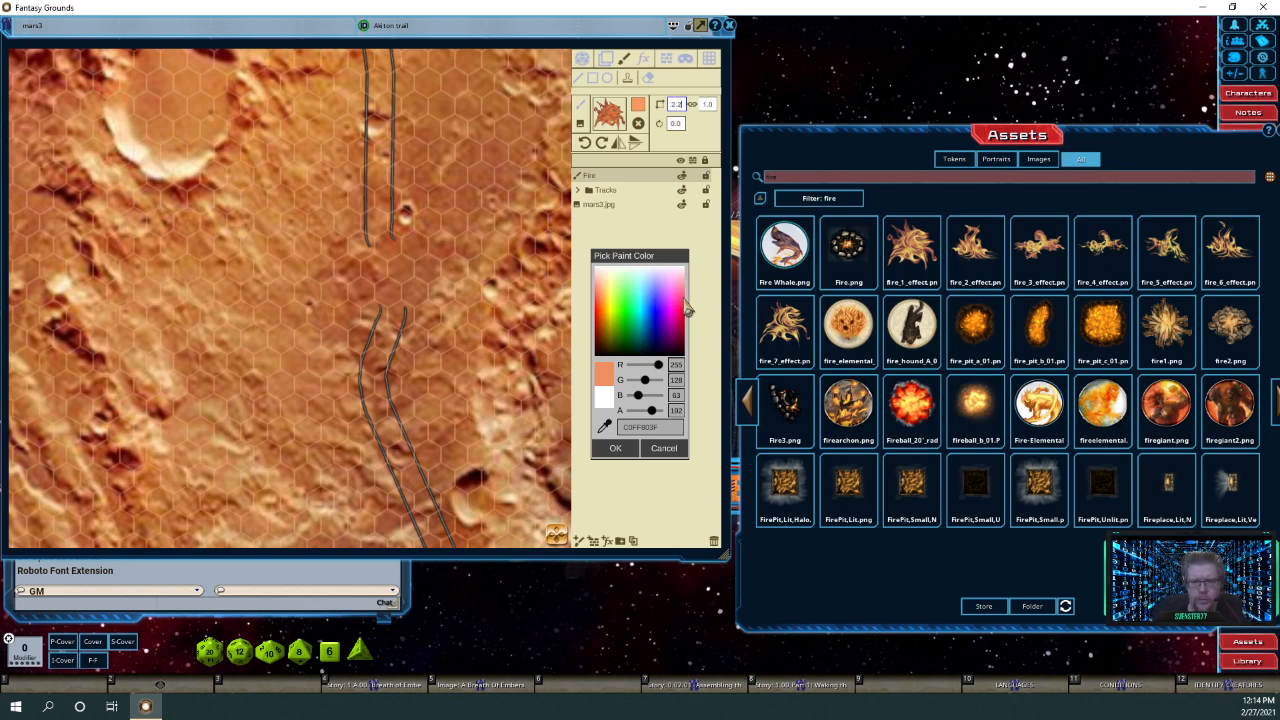
Set the fire stamp's width to 2.2, accept the orange tint and stamp flames across the gap between the tracks.
click(679, 232)
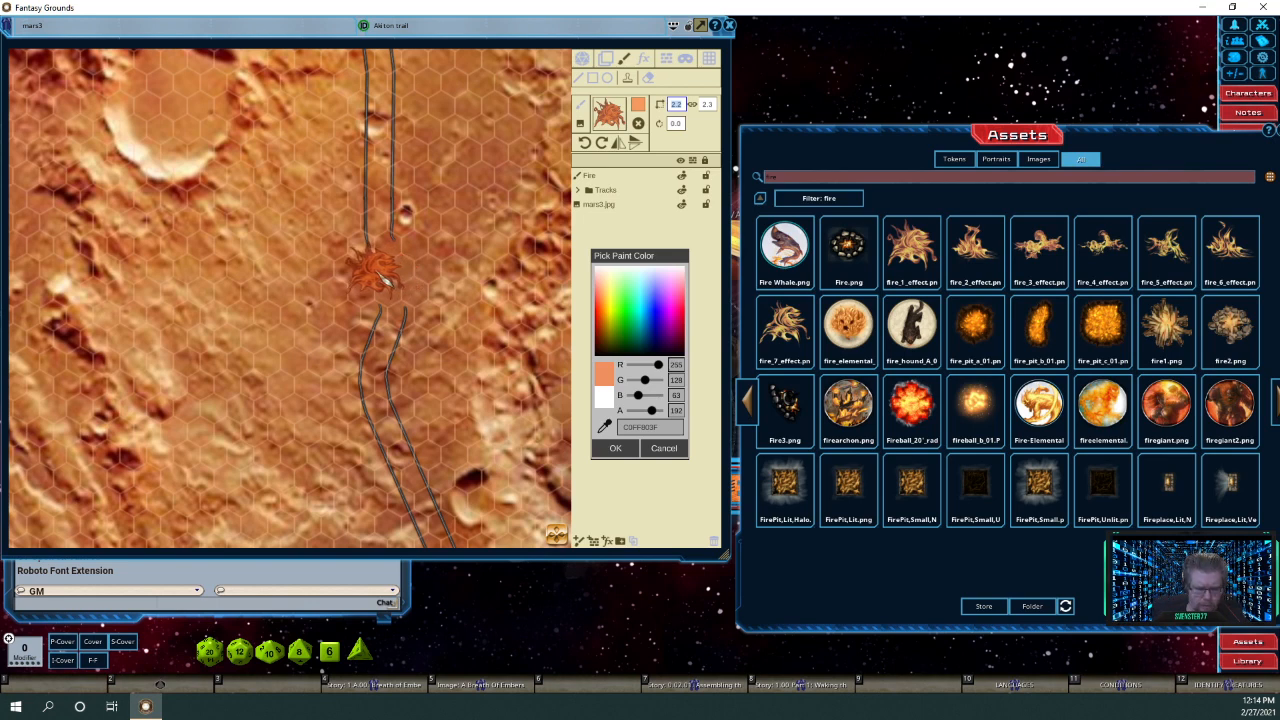
scroll(378, 274, down, 1)
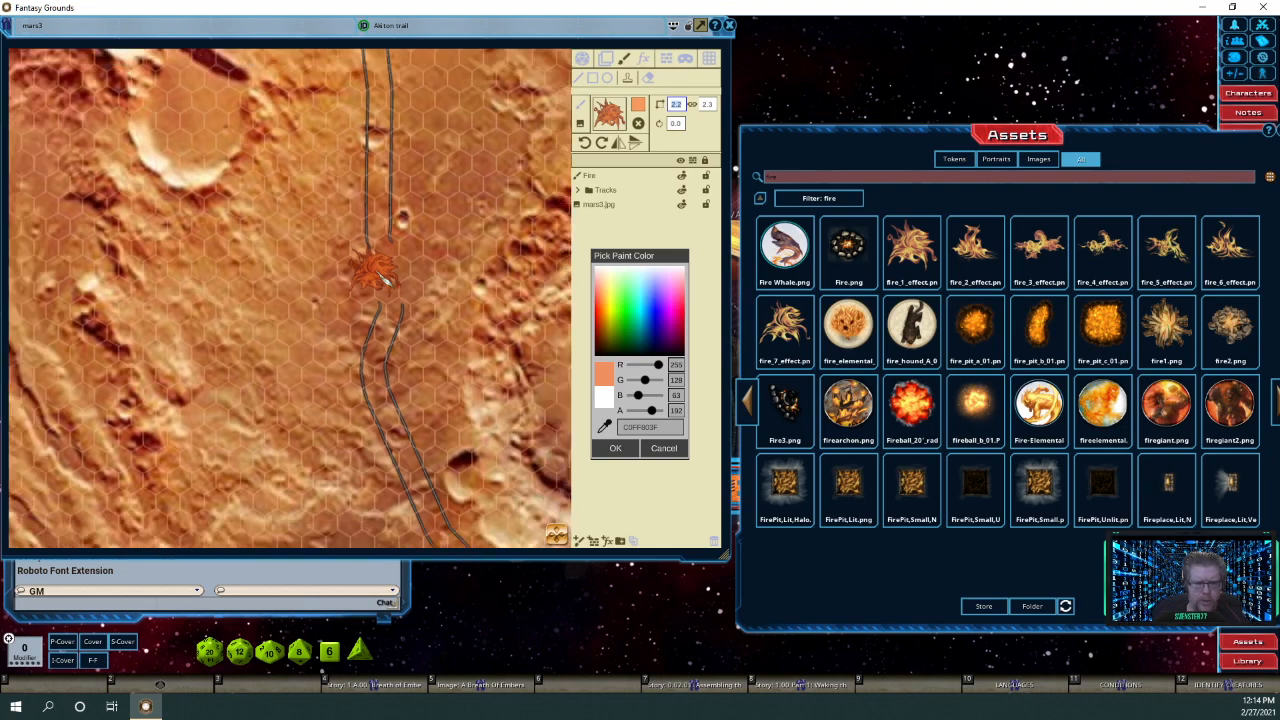
scroll(384, 281, down, 1)
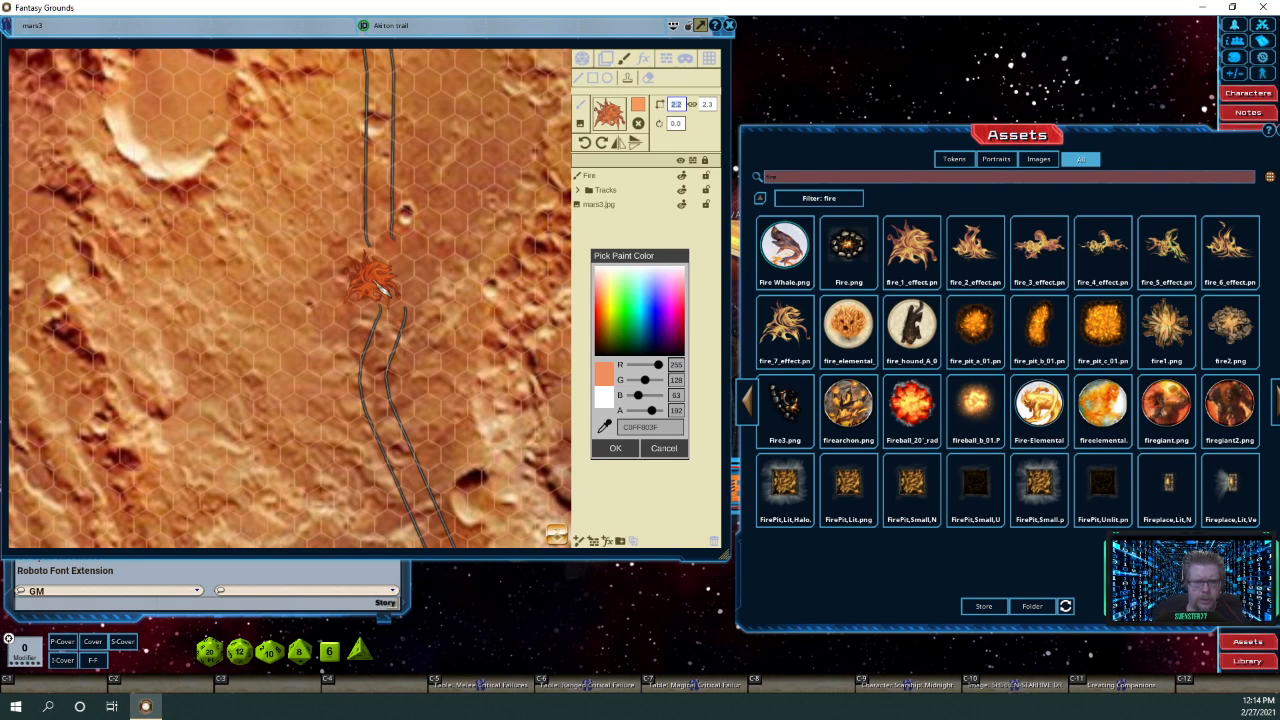
click(628, 452)
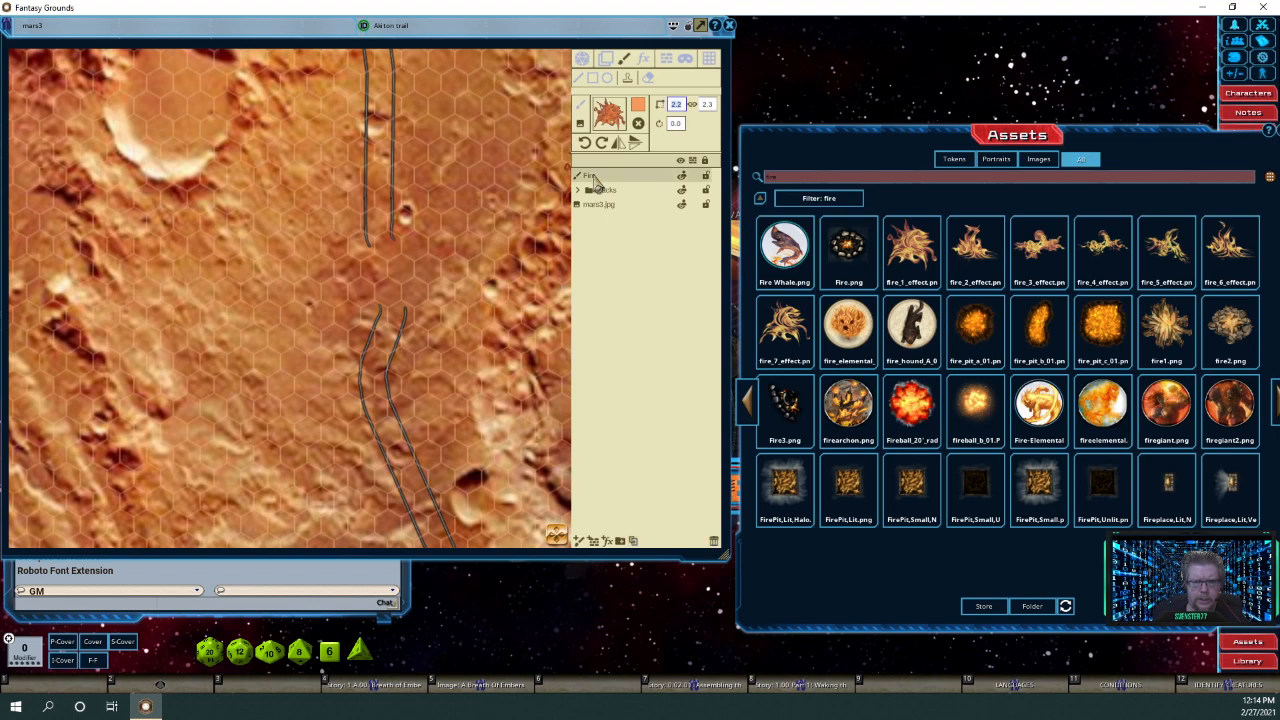
mouse_move(594, 180)
mouse_down()
mouse_move(343, 275)
mouse_move(406, 298)
mouse_move(430, 278)
mouse_up()
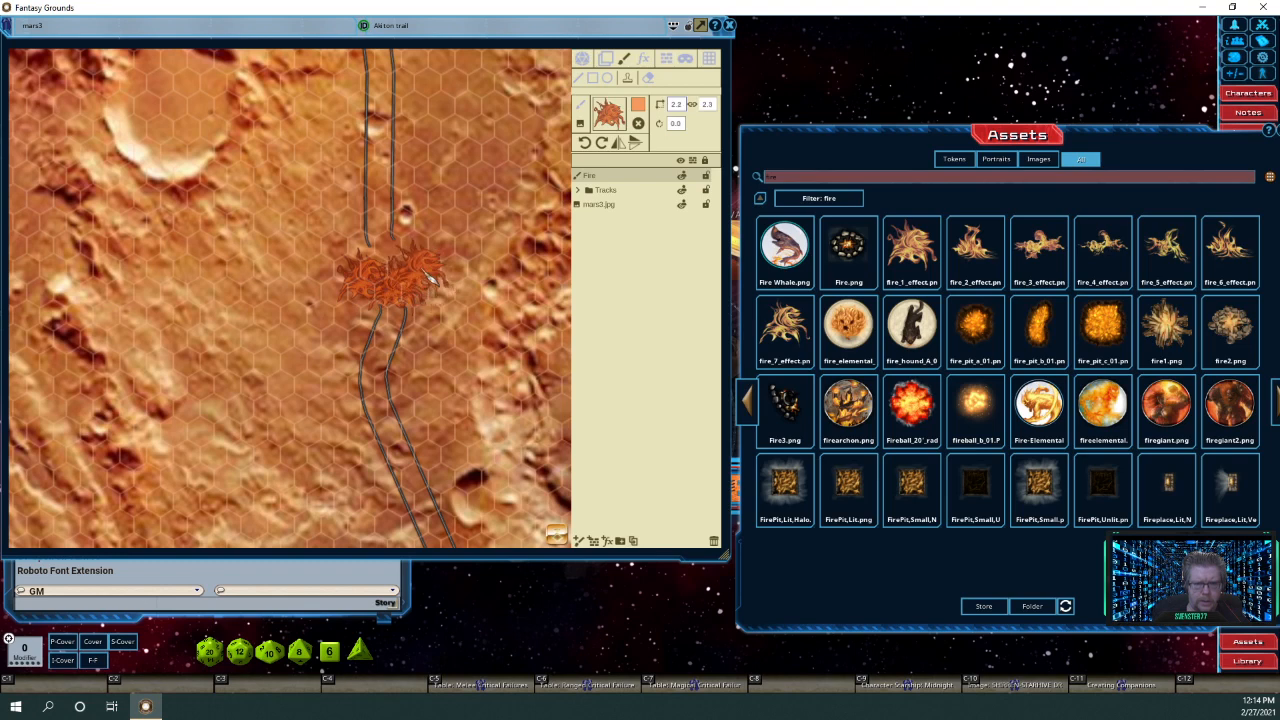
Stamp more orange flames over the gap with the fire stamp rotated to 15 and 30 degrees.
scroll(430, 279, up, 2)
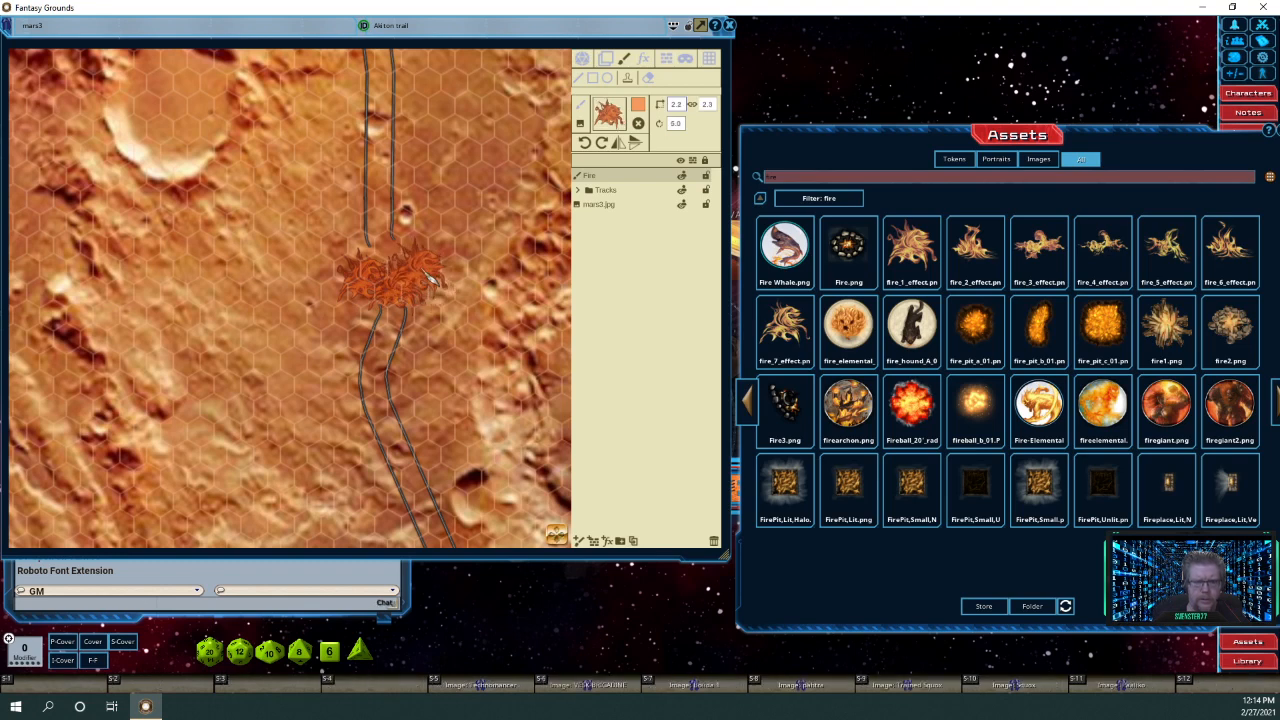
scroll(430, 279, up, 1)
click(430, 279)
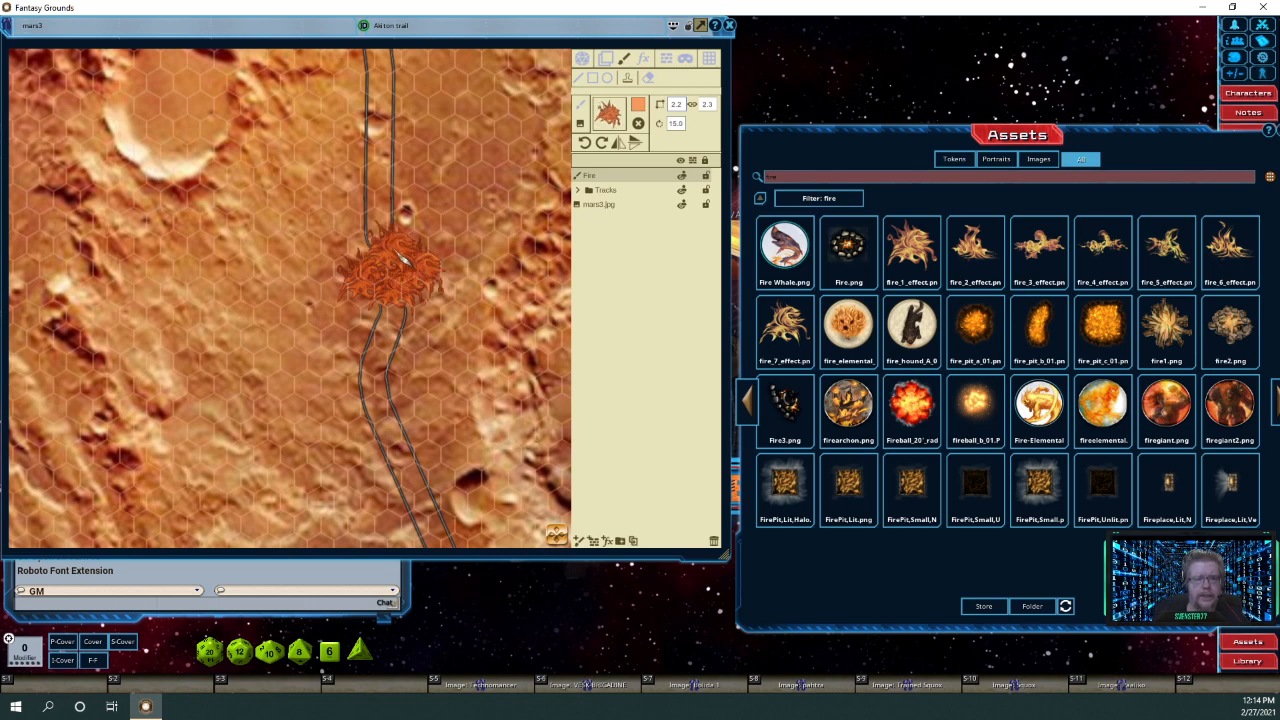
scroll(400, 259, up, 2)
scroll(395, 265, up, 1)
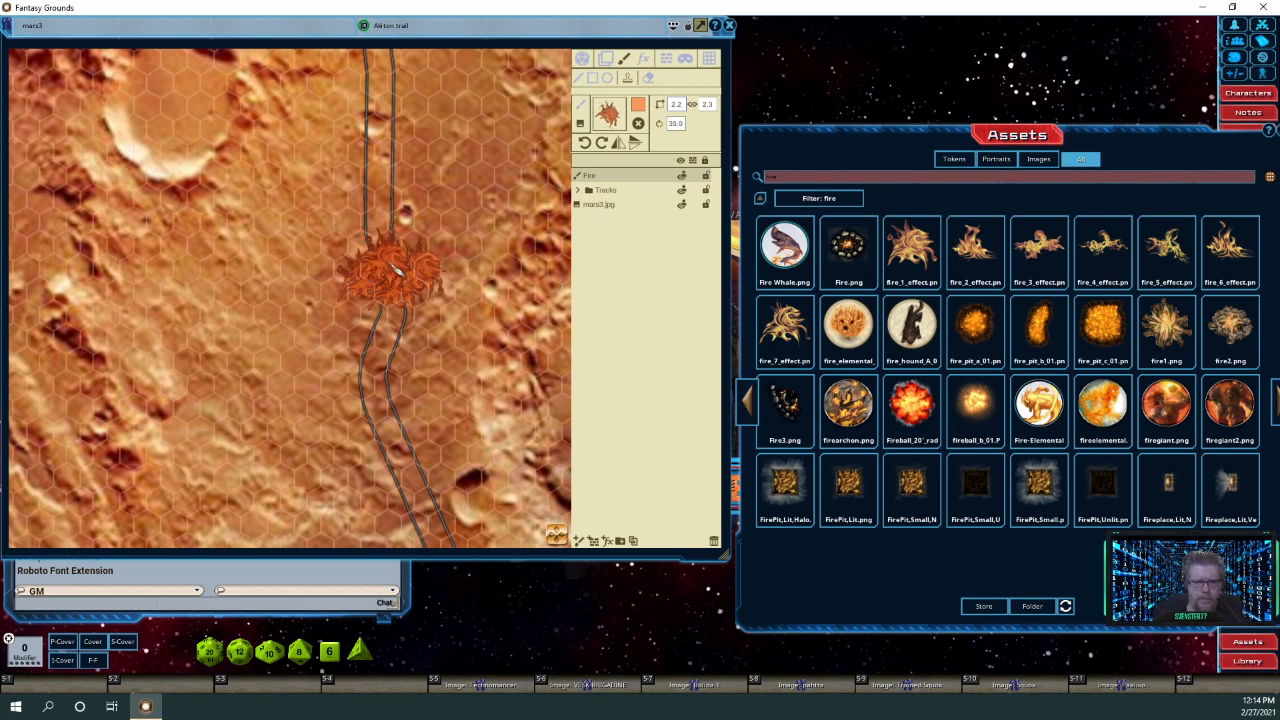
click(379, 287)
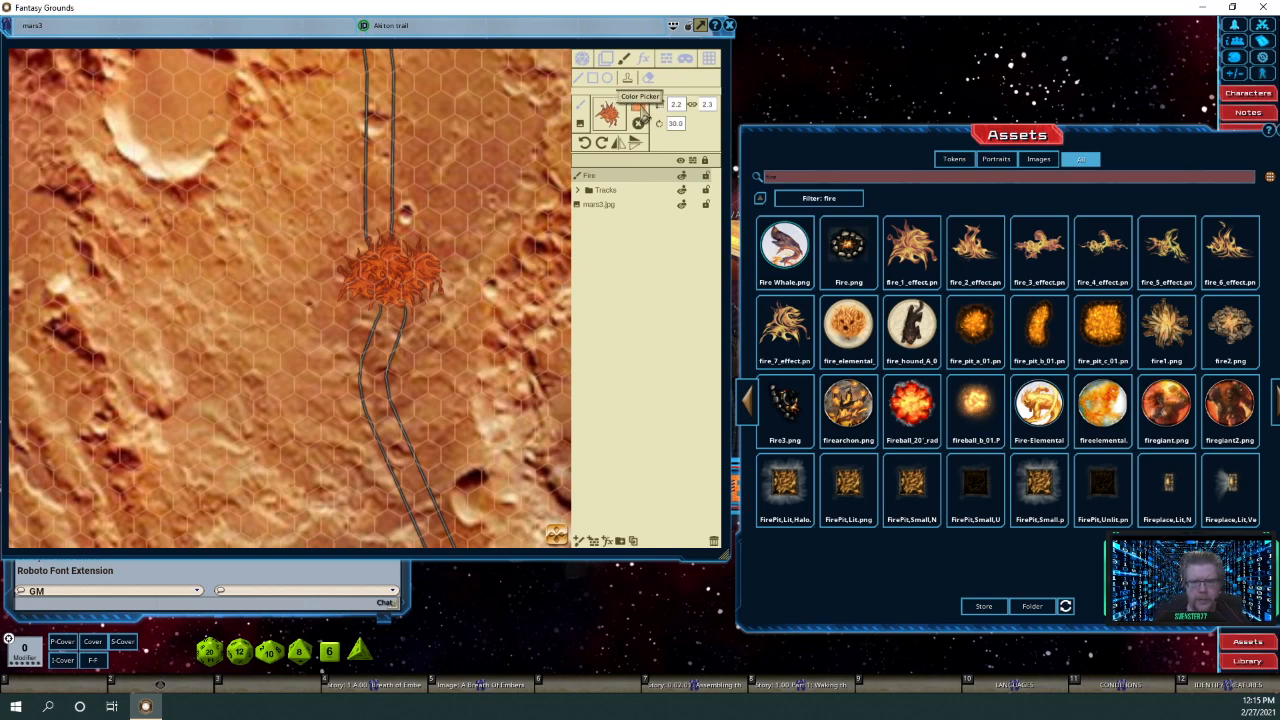
Tint the fire stamp pale yellow with red 245, green 255, blue 150 and alpha 112, and shrink it to 1.1 by 1.2.
click(637, 104)
click(614, 291)
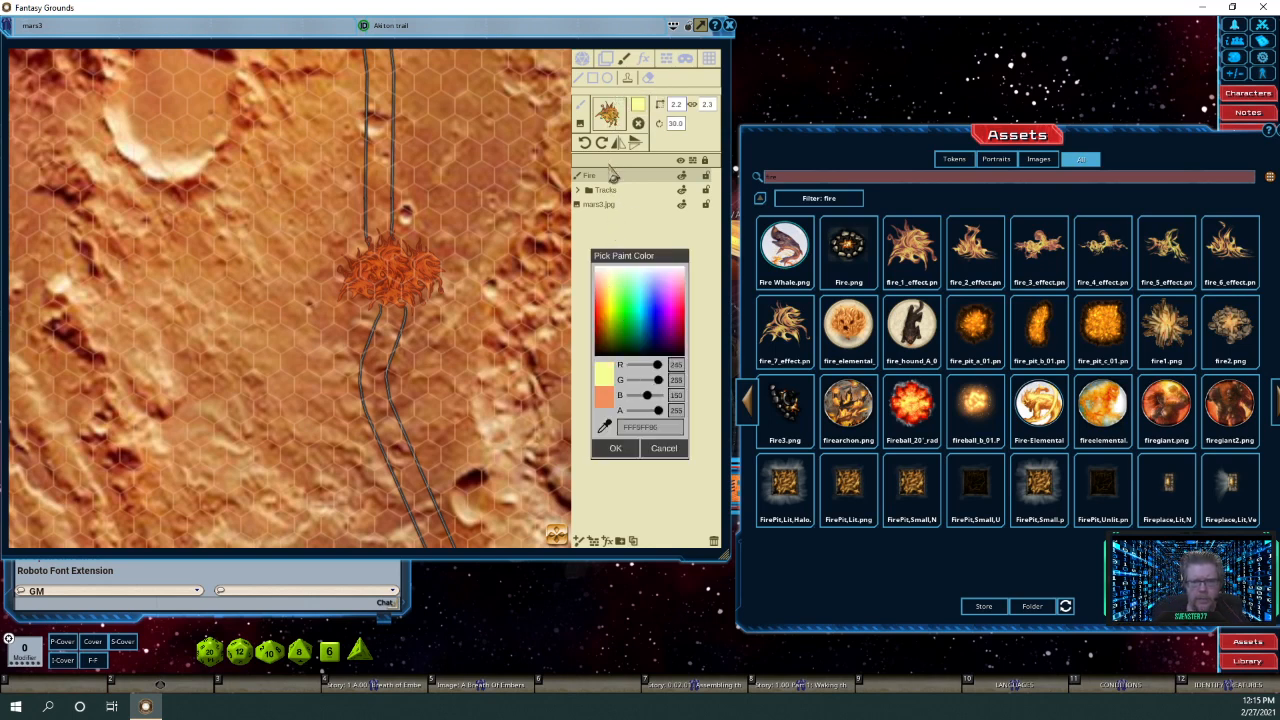
click(510, 315)
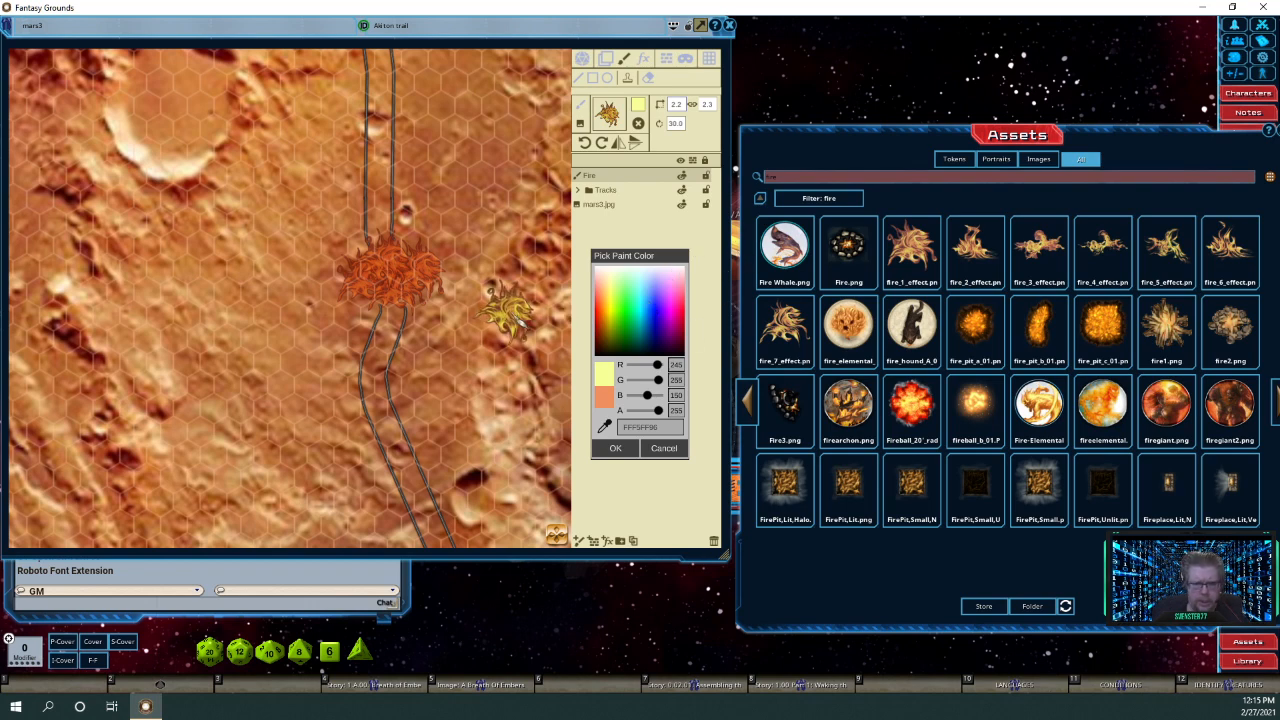
key(ctrl)
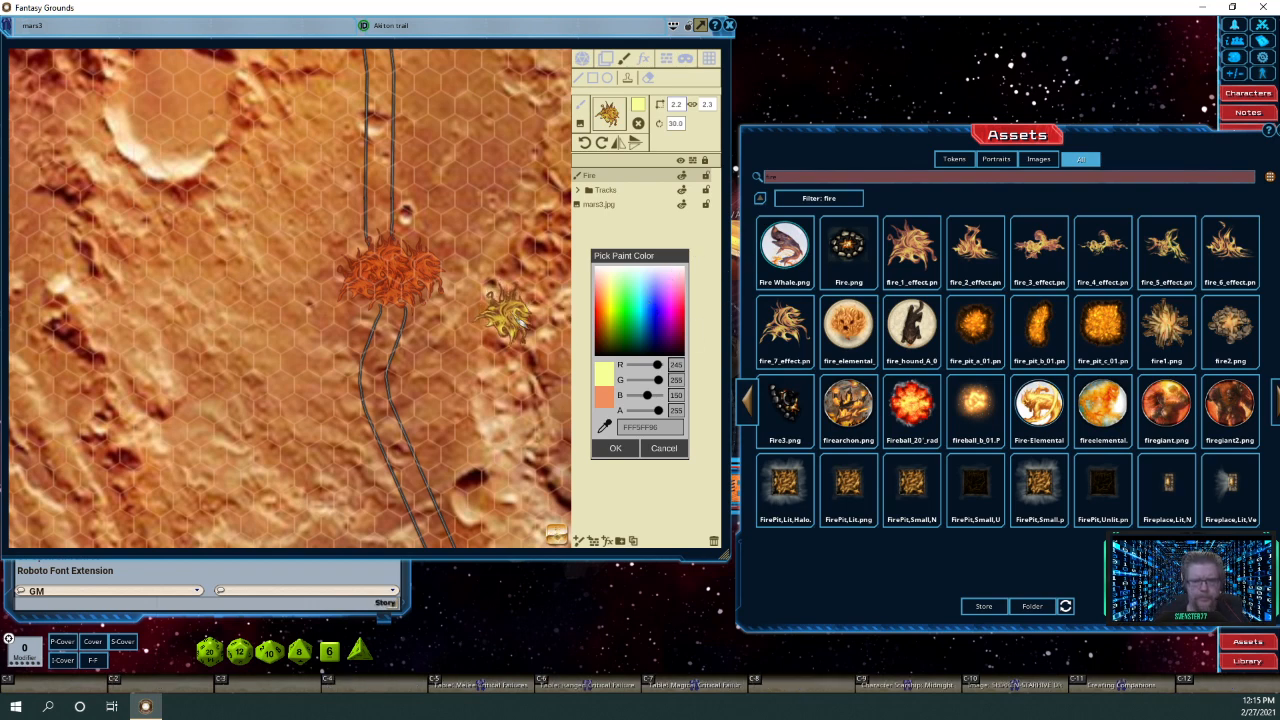
scroll(510, 315, down, 5)
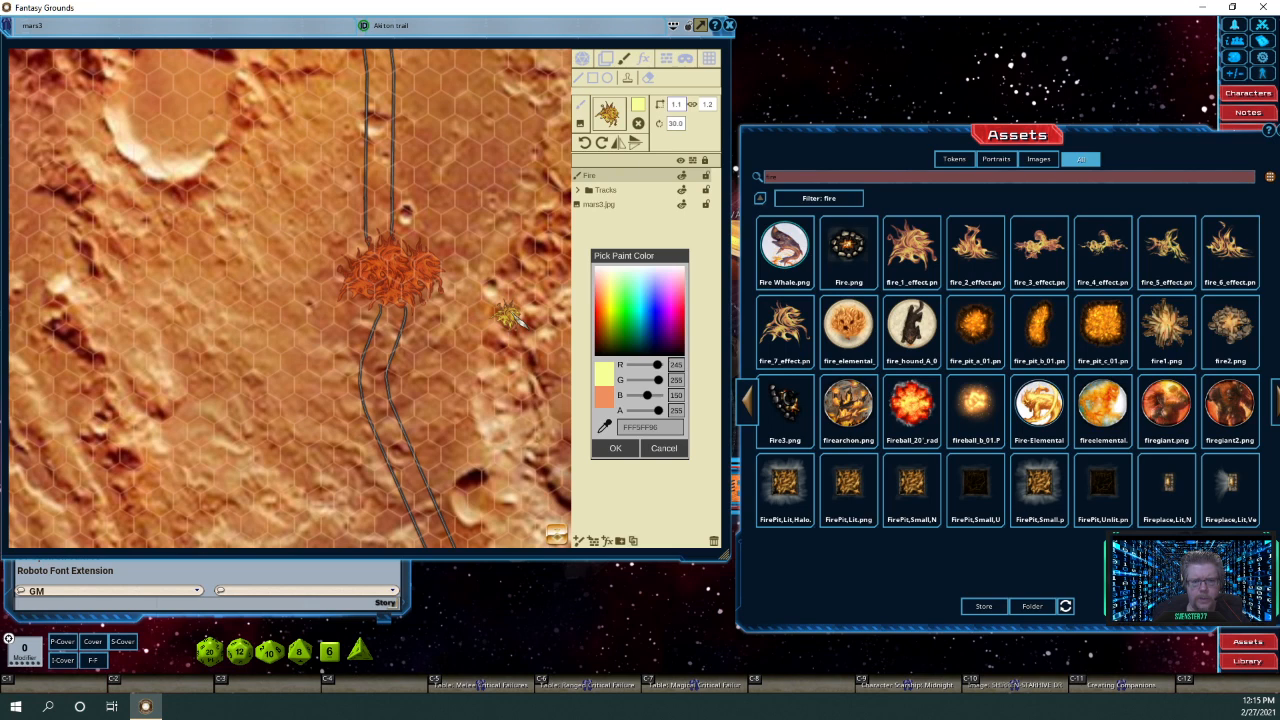
mouse_move(662, 418)
mouse_down()
mouse_move(628, 412)
mouse_move(643, 411)
mouse_up()
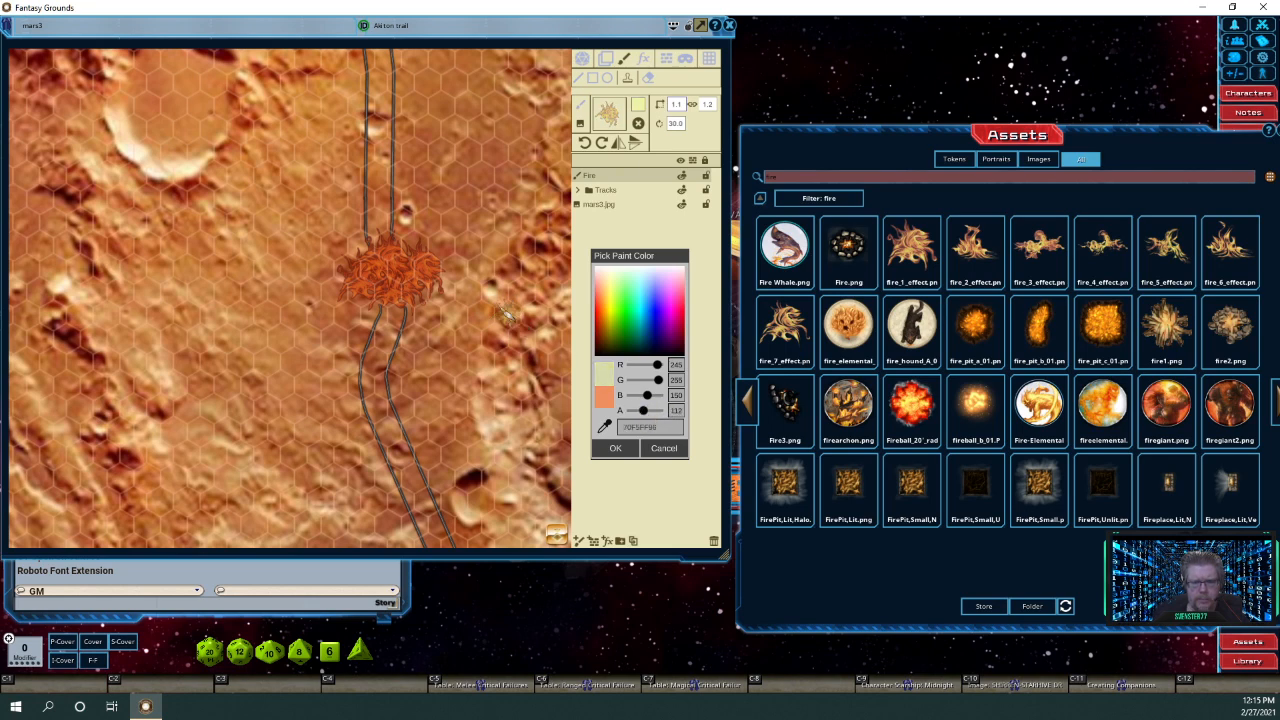
Stamp small yellow flames across the middle and edges of the orange fire at the track gap.
click(398, 262)
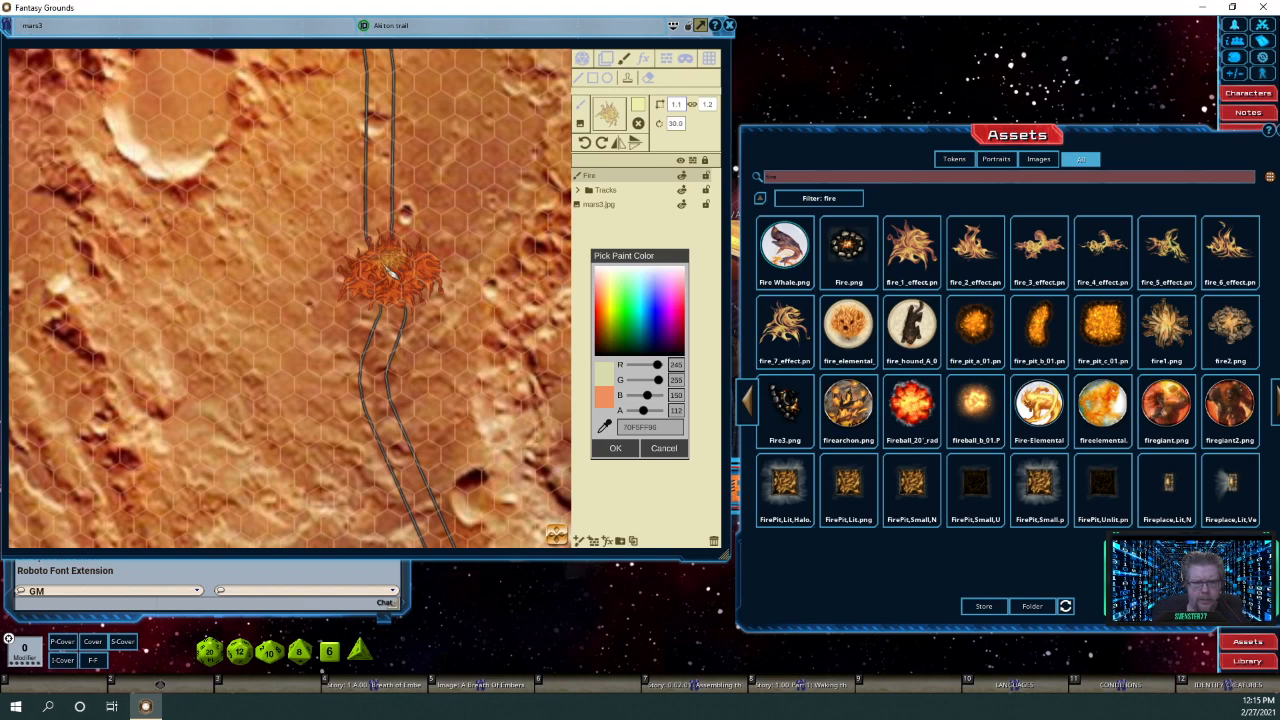
click(381, 267)
click(365, 287)
click(389, 294)
click(403, 292)
click(424, 289)
click(422, 269)
click(395, 280)
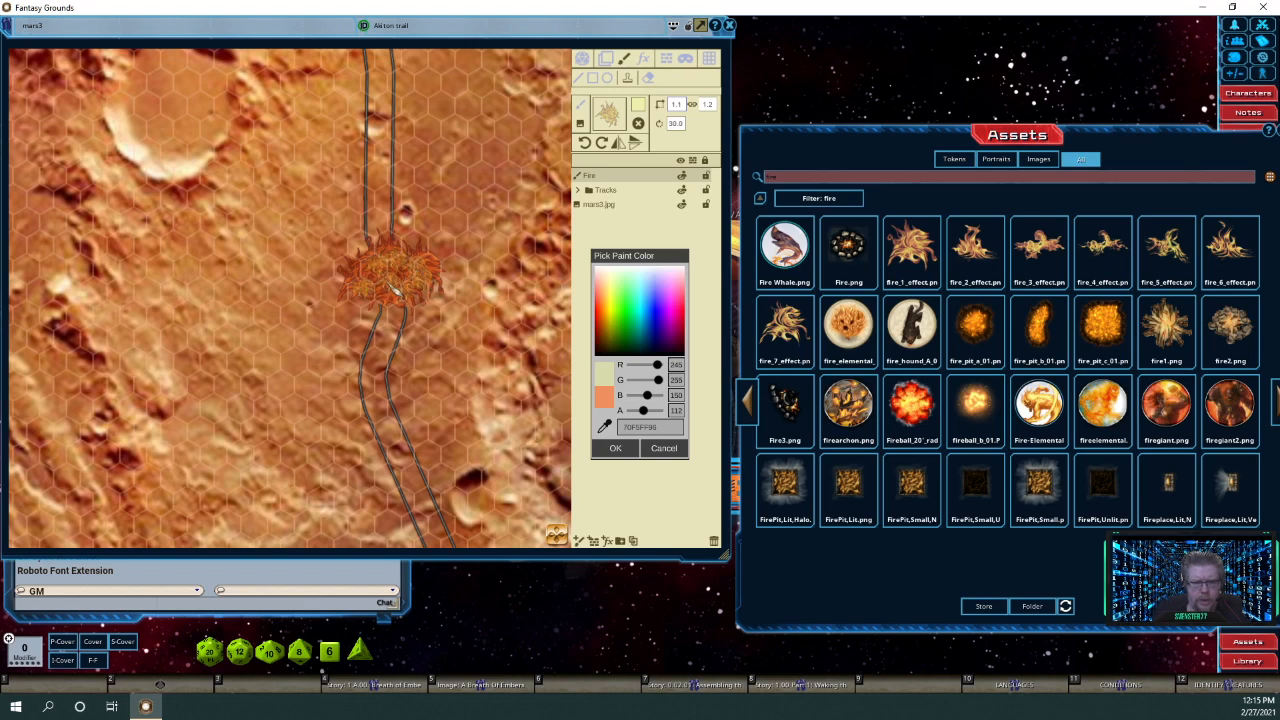
click(400, 290)
click(407, 284)
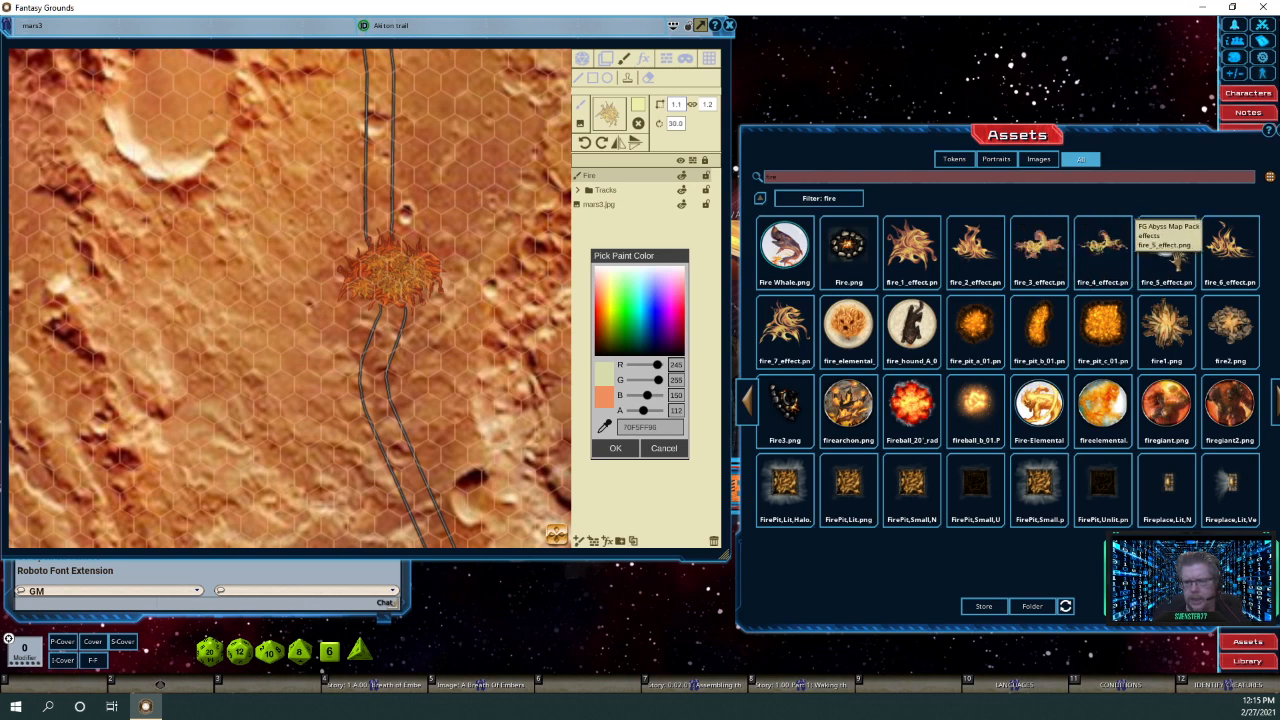
Load fire_5_effect.png as the paint stamp and tint it off-white with red 255, green 254, blue 237 and alpha 78.
drag(612, 116, 609, 114)
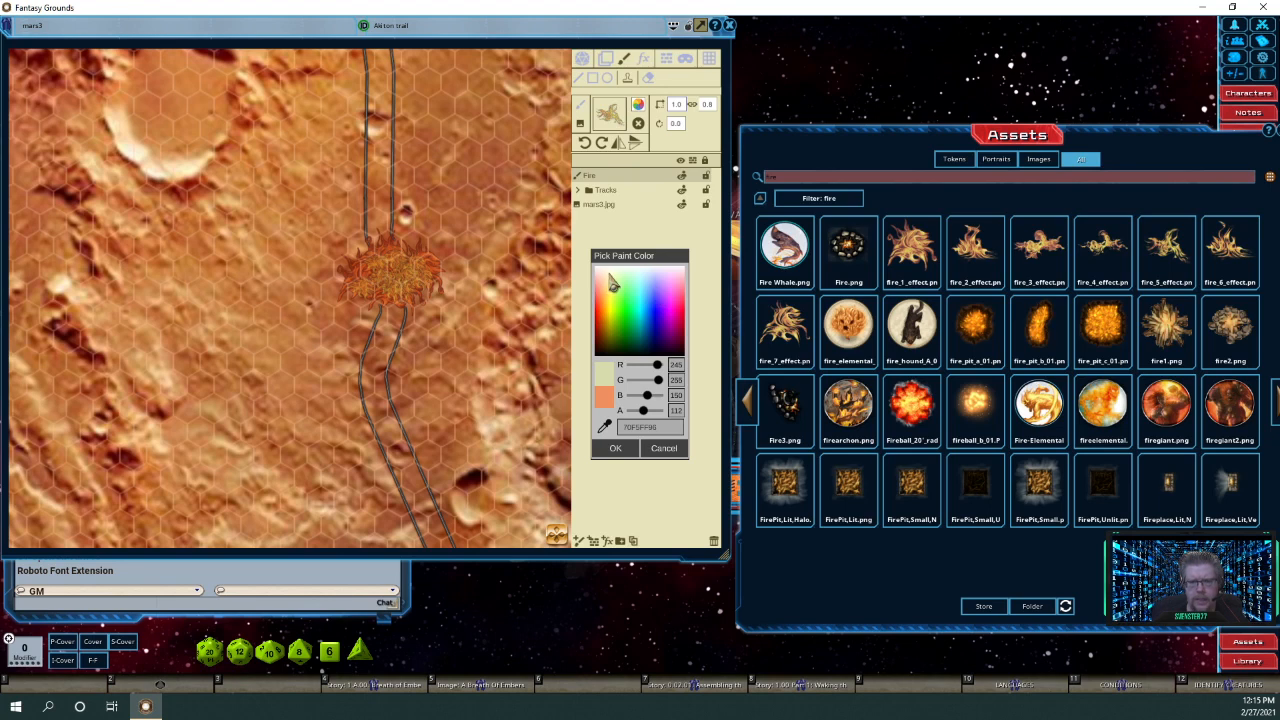
click(610, 278)
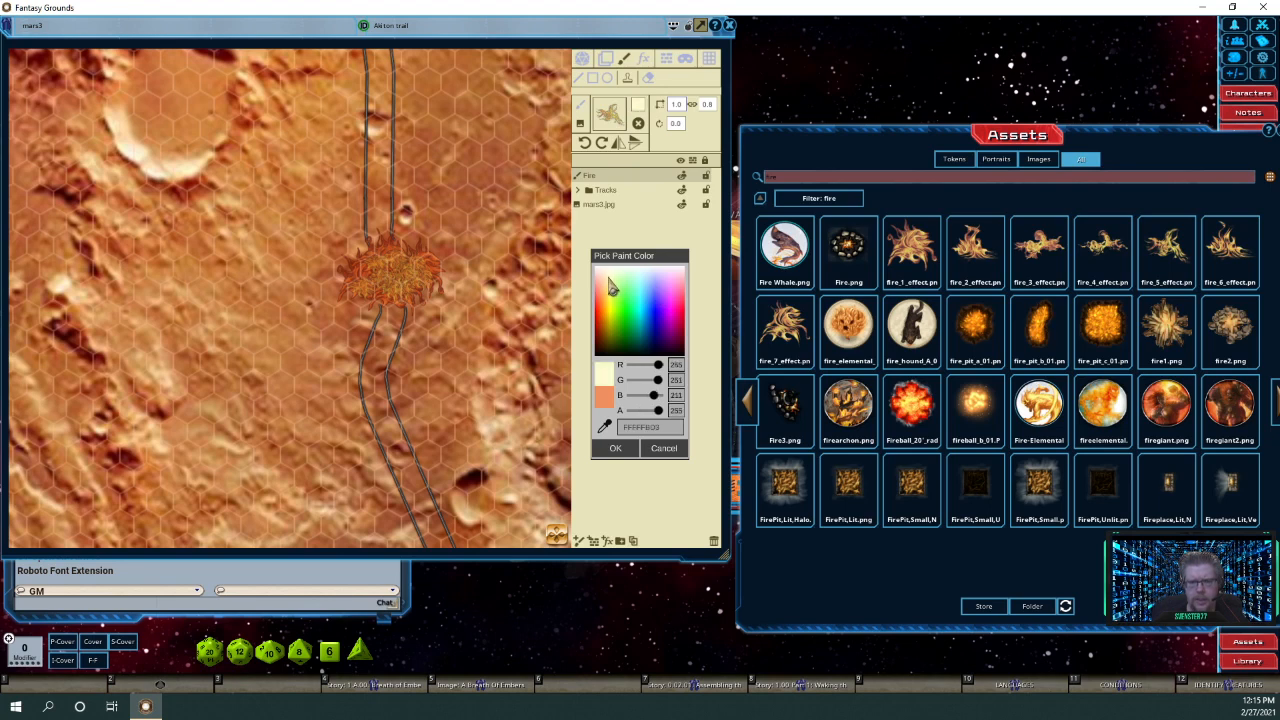
click(609, 280)
click(635, 282)
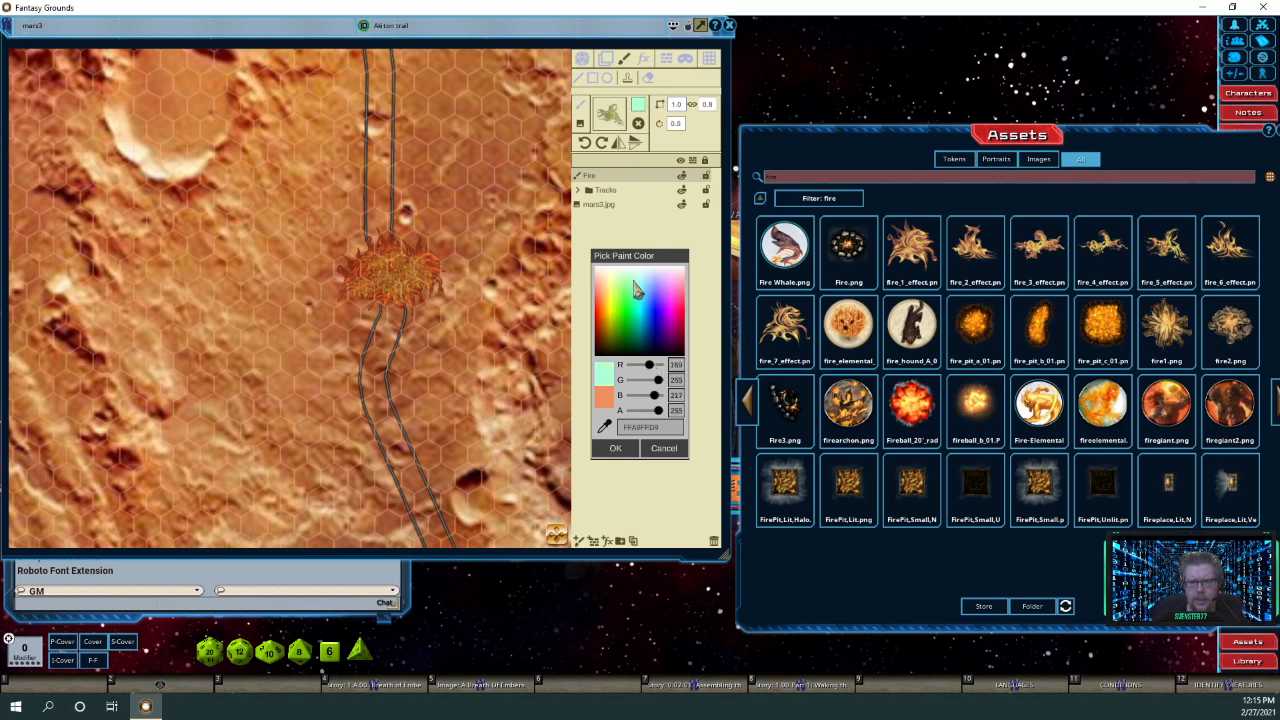
click(613, 279)
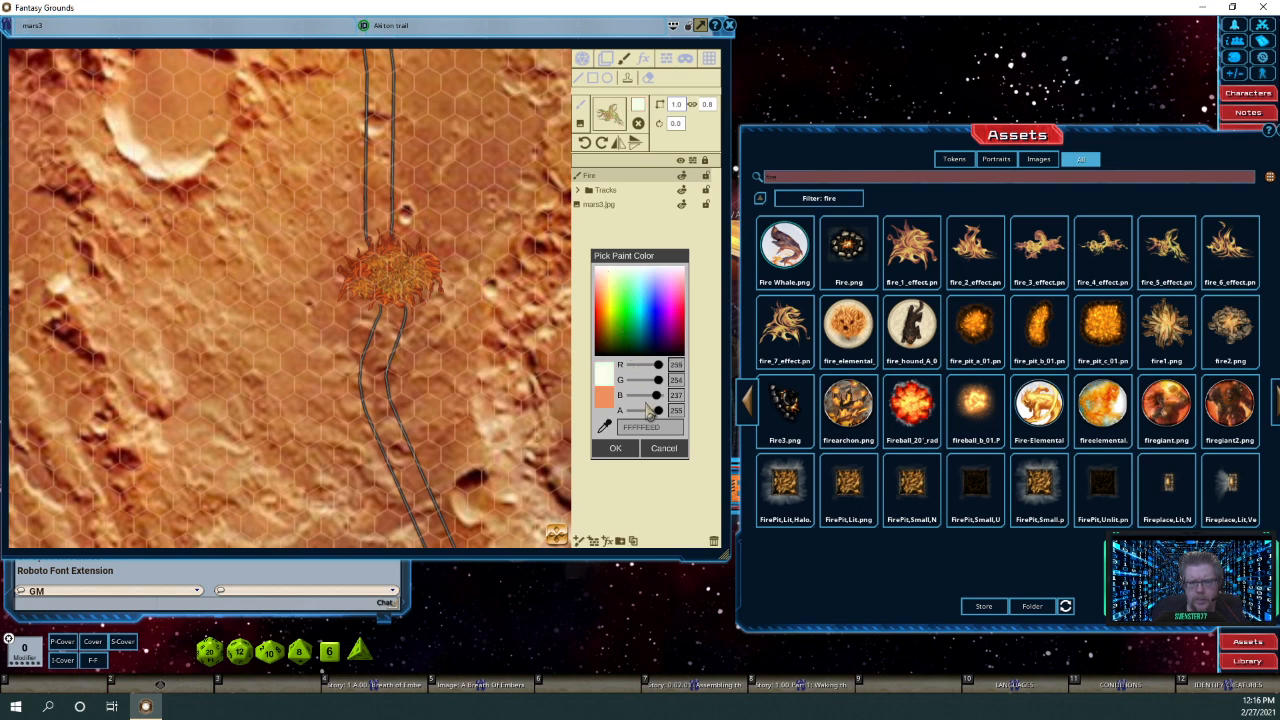
drag(659, 420, 641, 420)
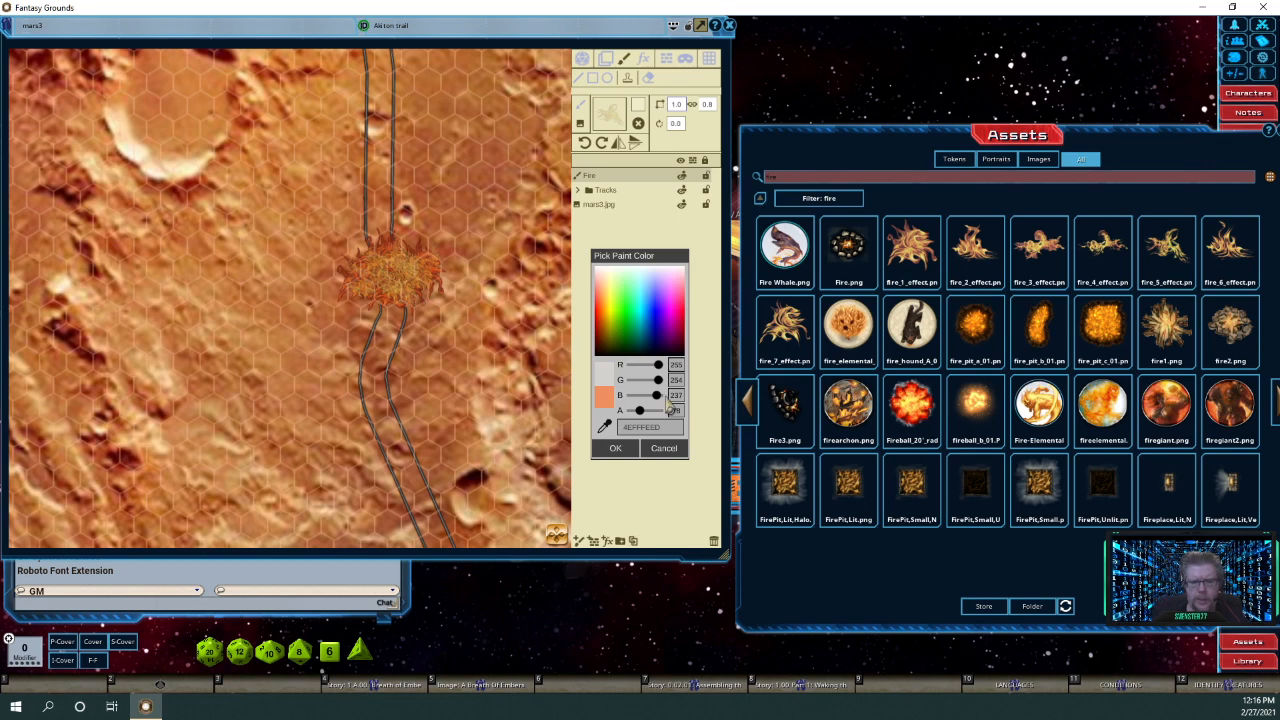
click(627, 448)
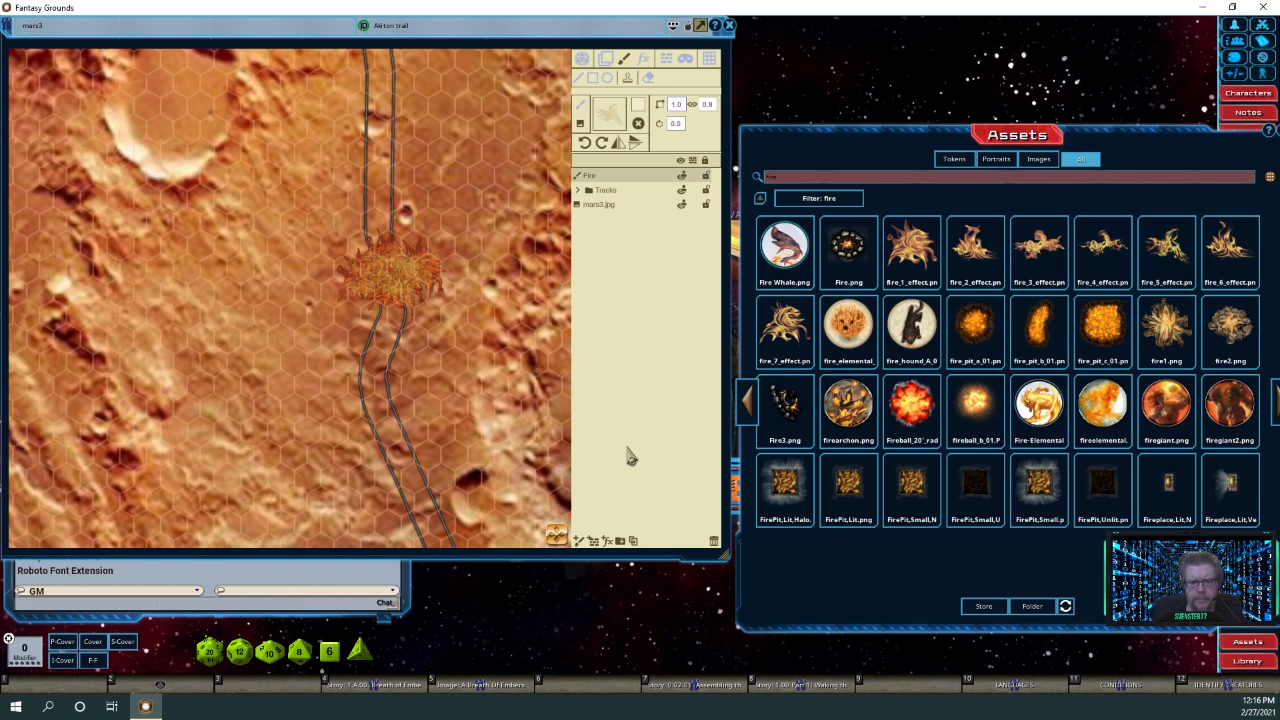
Add an effects layer above the Fire layer and choose Water as its effect type.
click(645, 60)
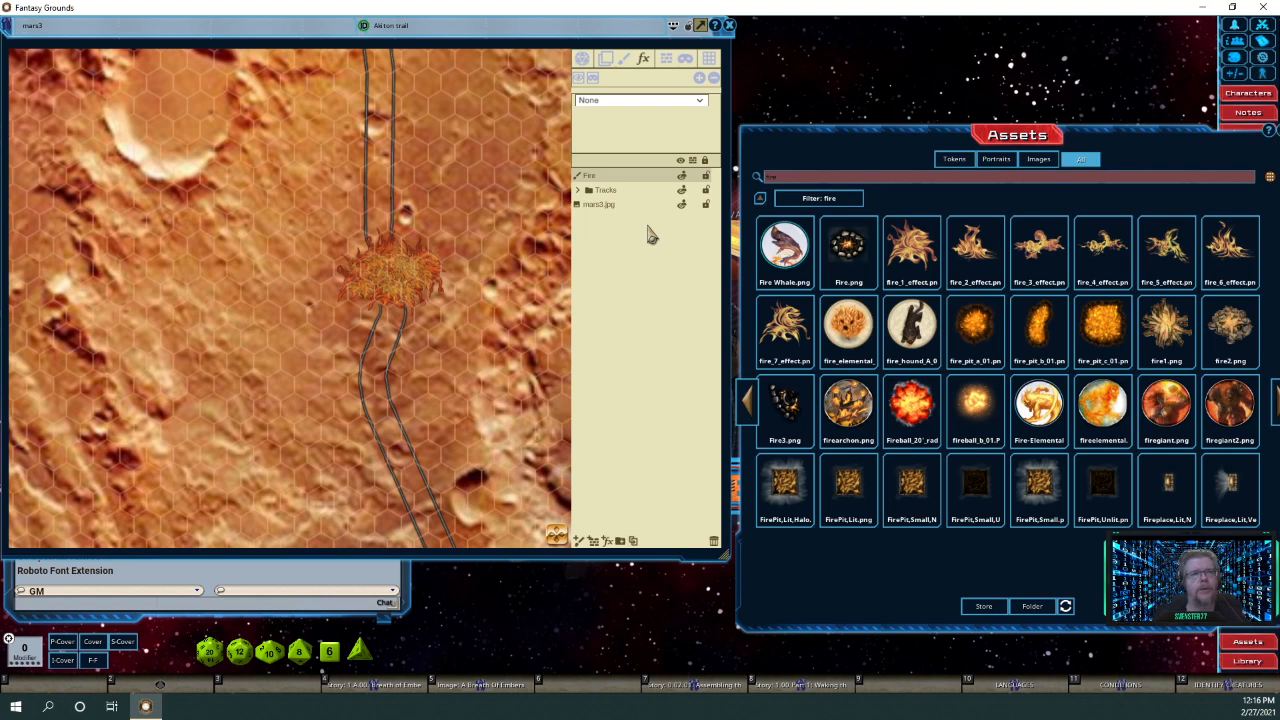
click(607, 543)
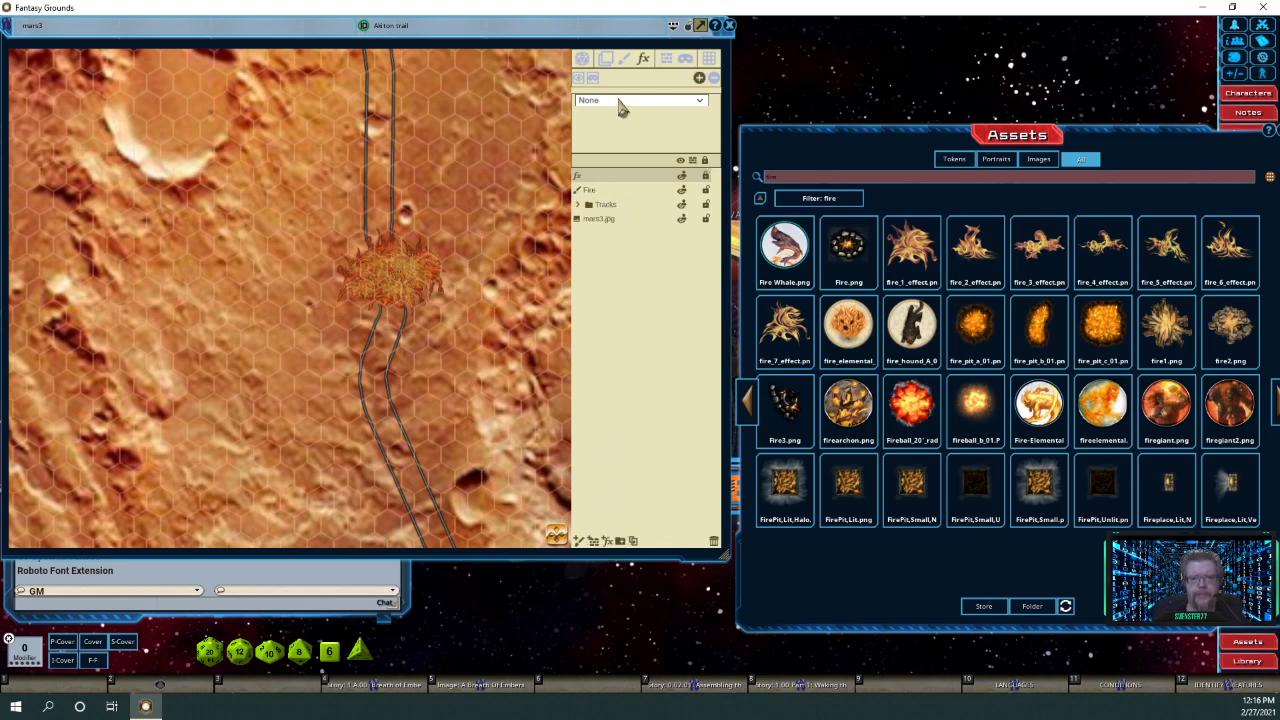
click(705, 106)
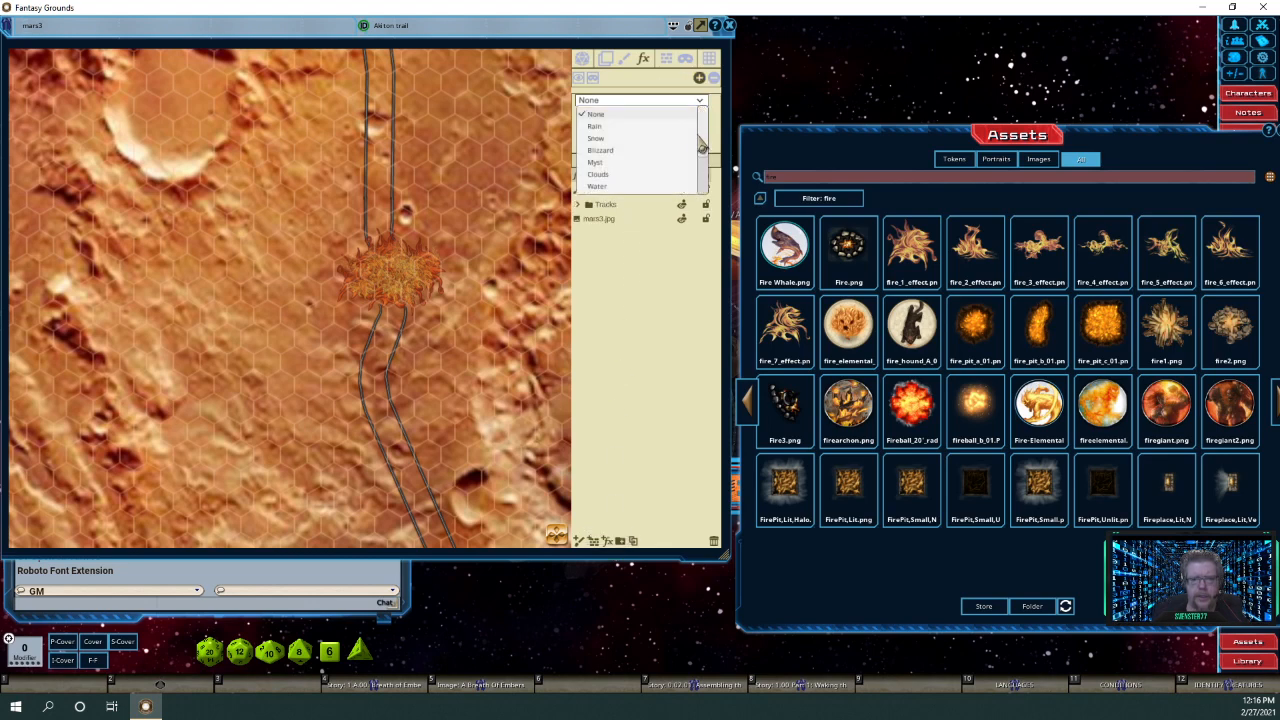
scroll(706, 185, down, 3)
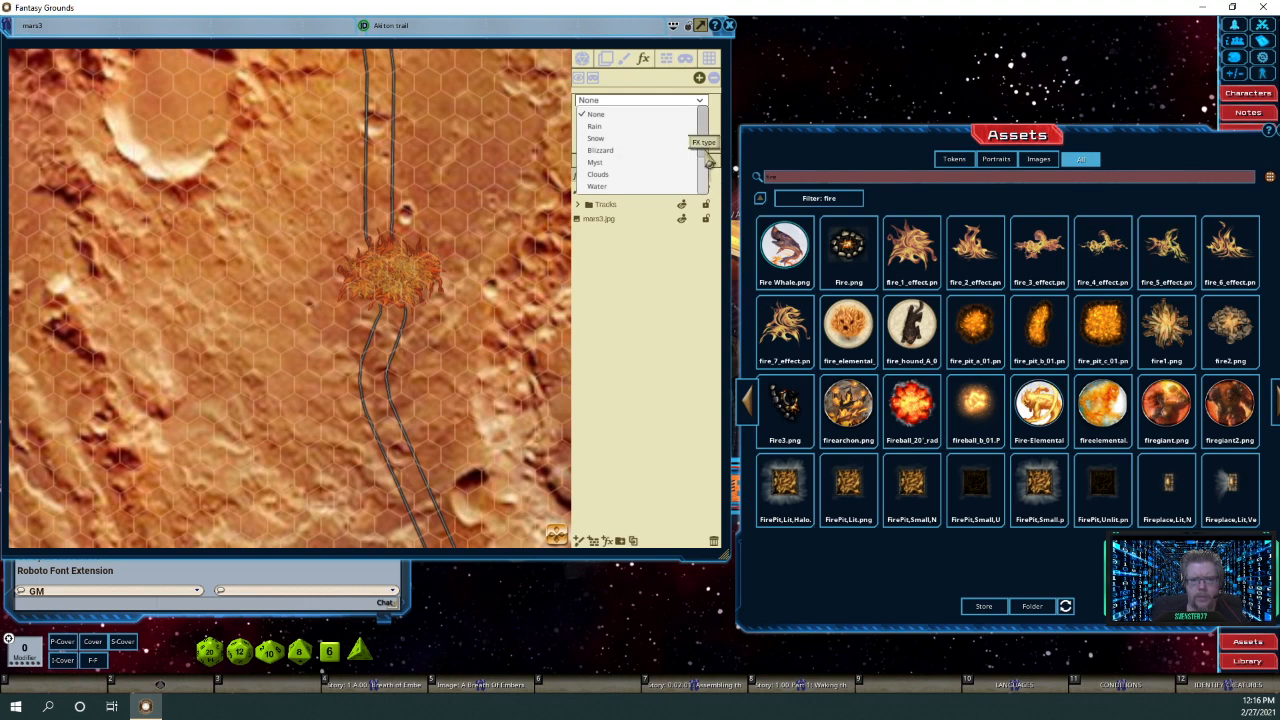
scroll(707, 192, down, 2)
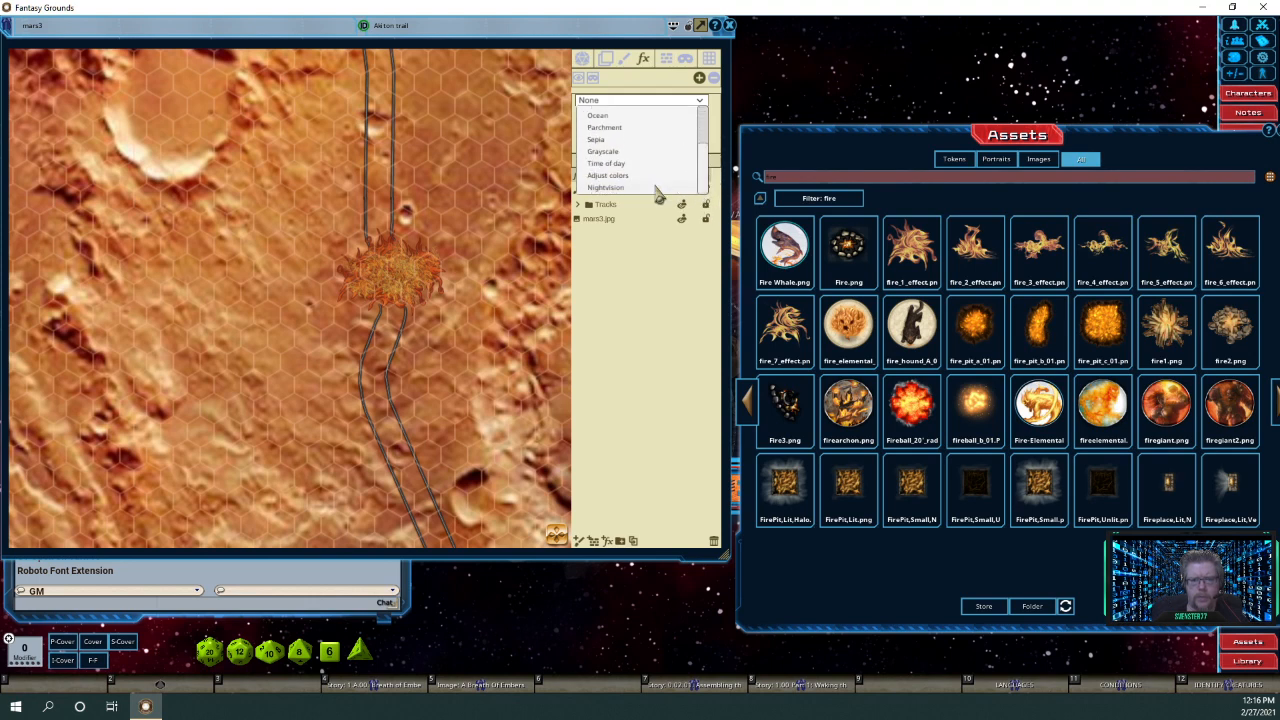
scroll(635, 172, up, 2)
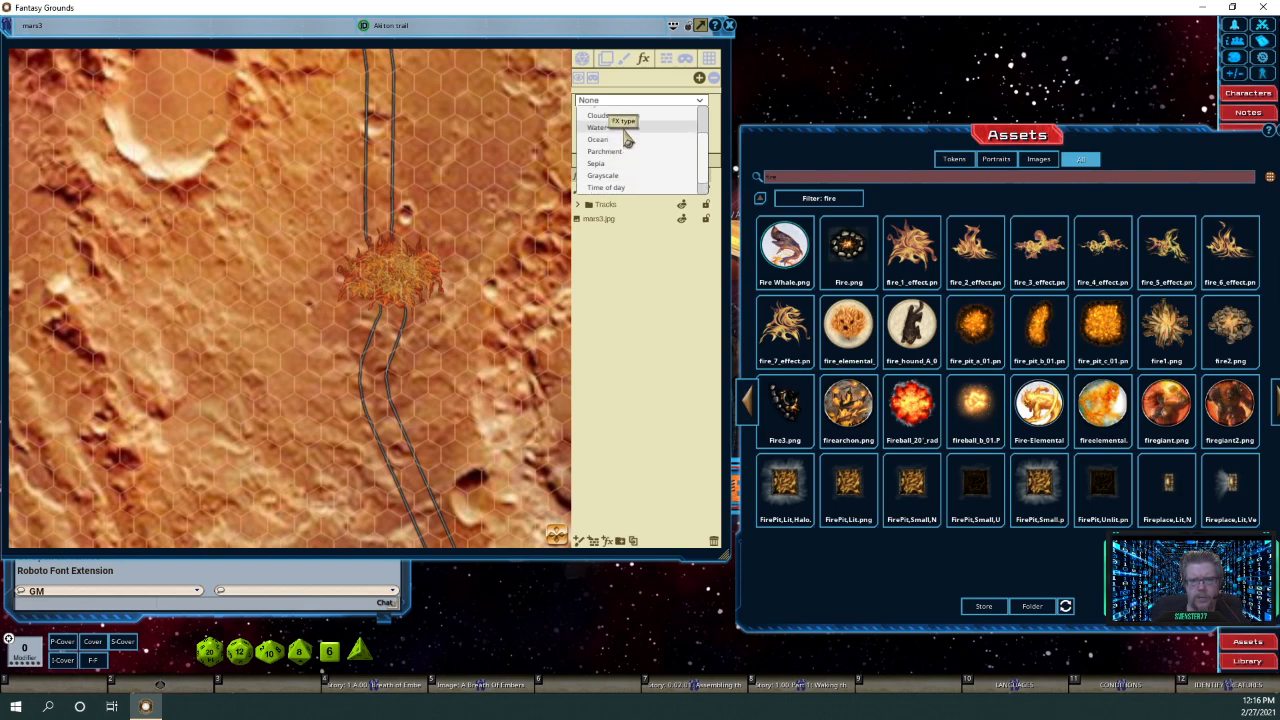
click(626, 127)
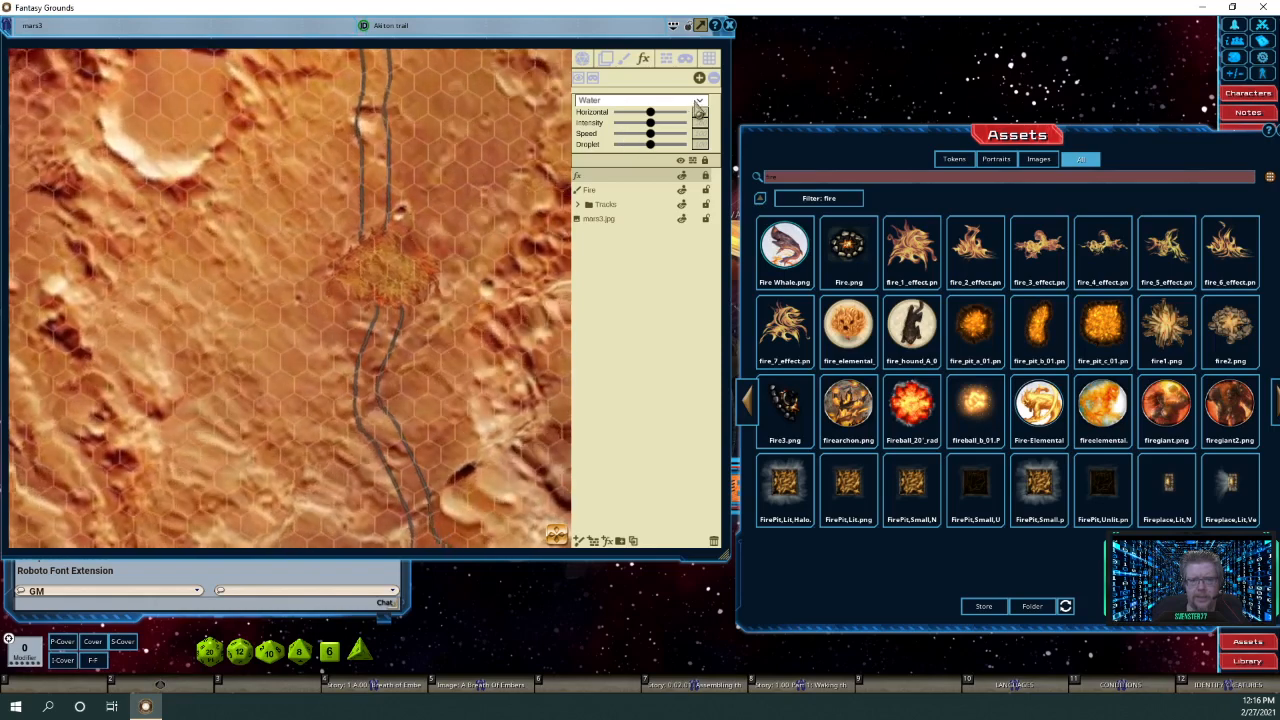
Try the Ocean effect type on the new effects layer.
click(630, 101)
scroll(624, 168, down, 2)
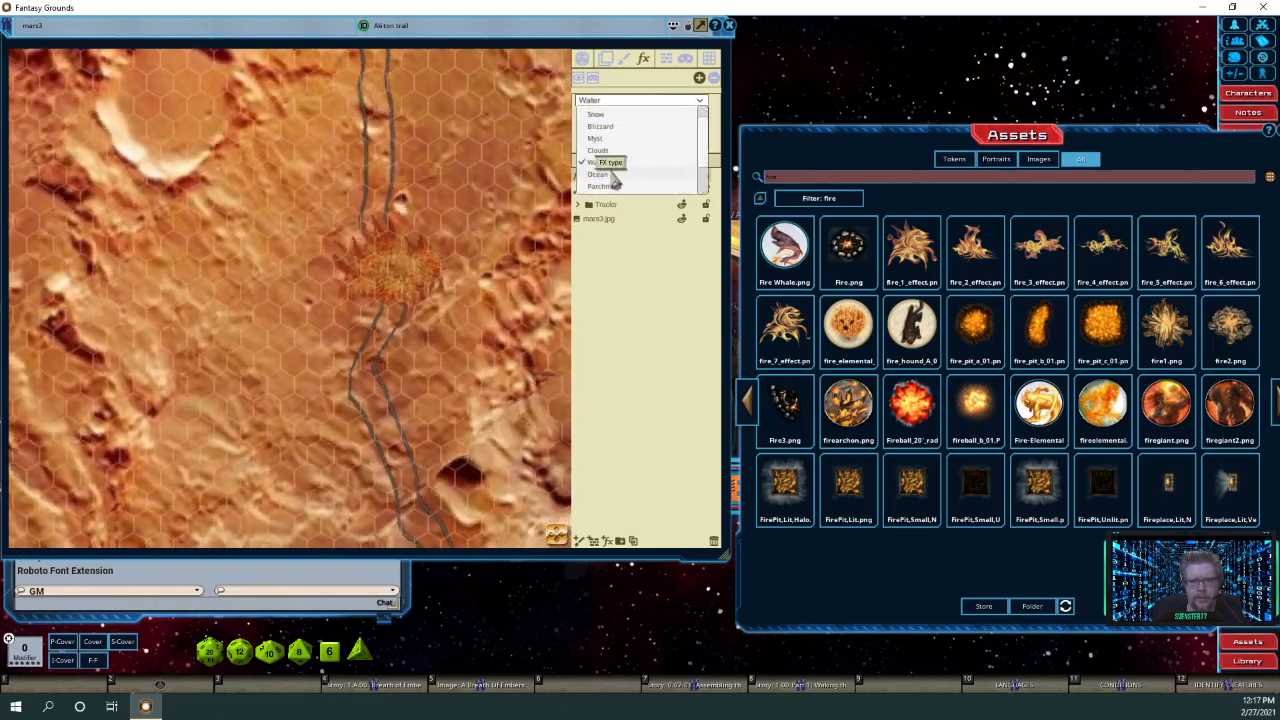
click(615, 179)
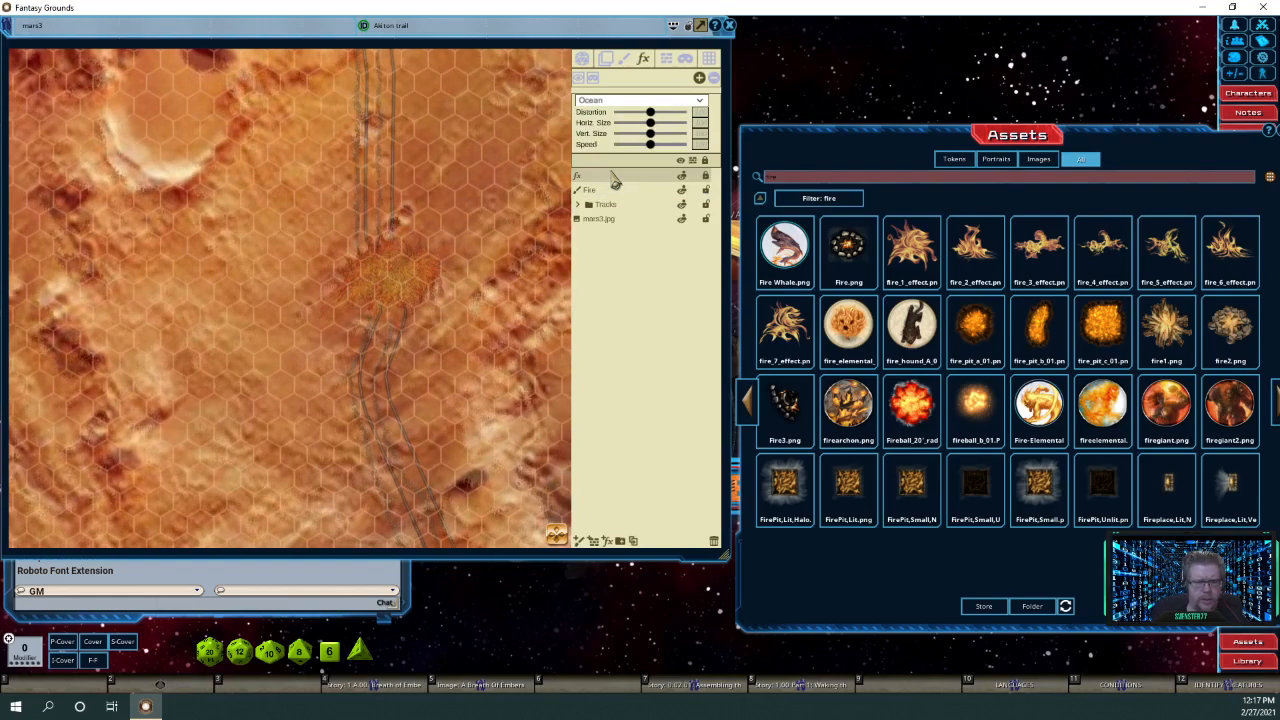
Switch the effect type back to Water and apply it to the effects layer.
click(699, 101)
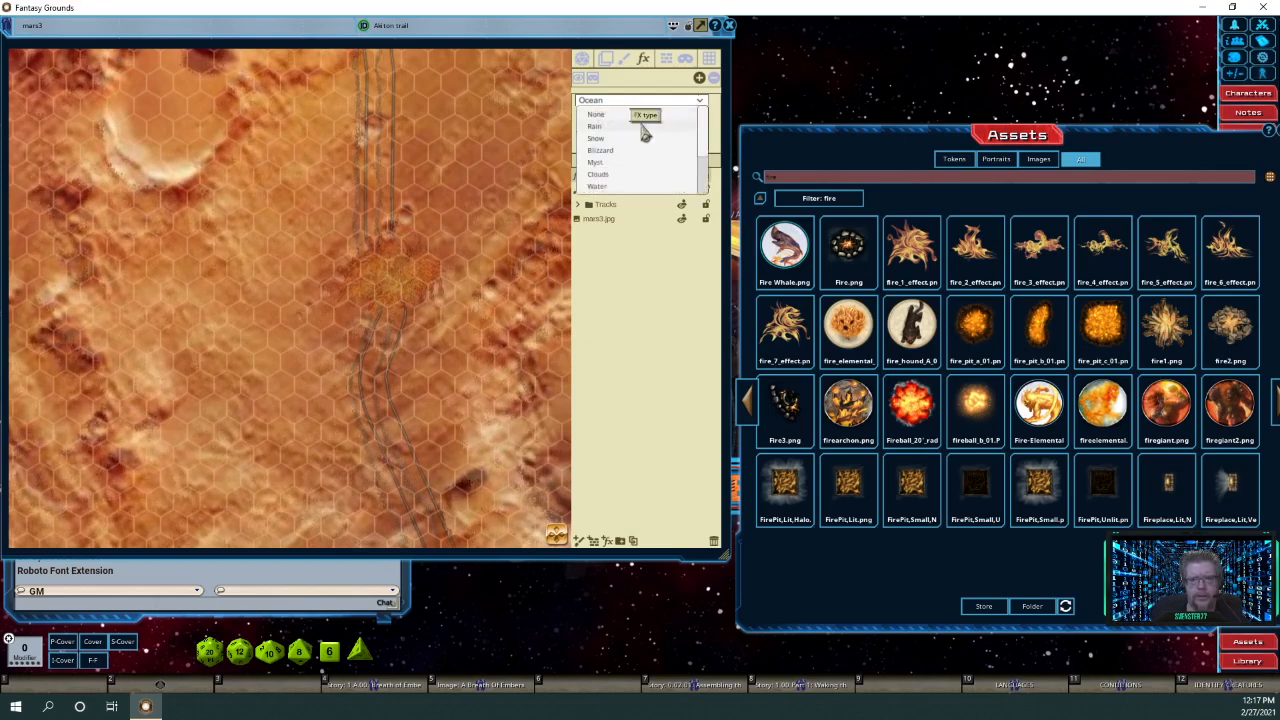
click(622, 186)
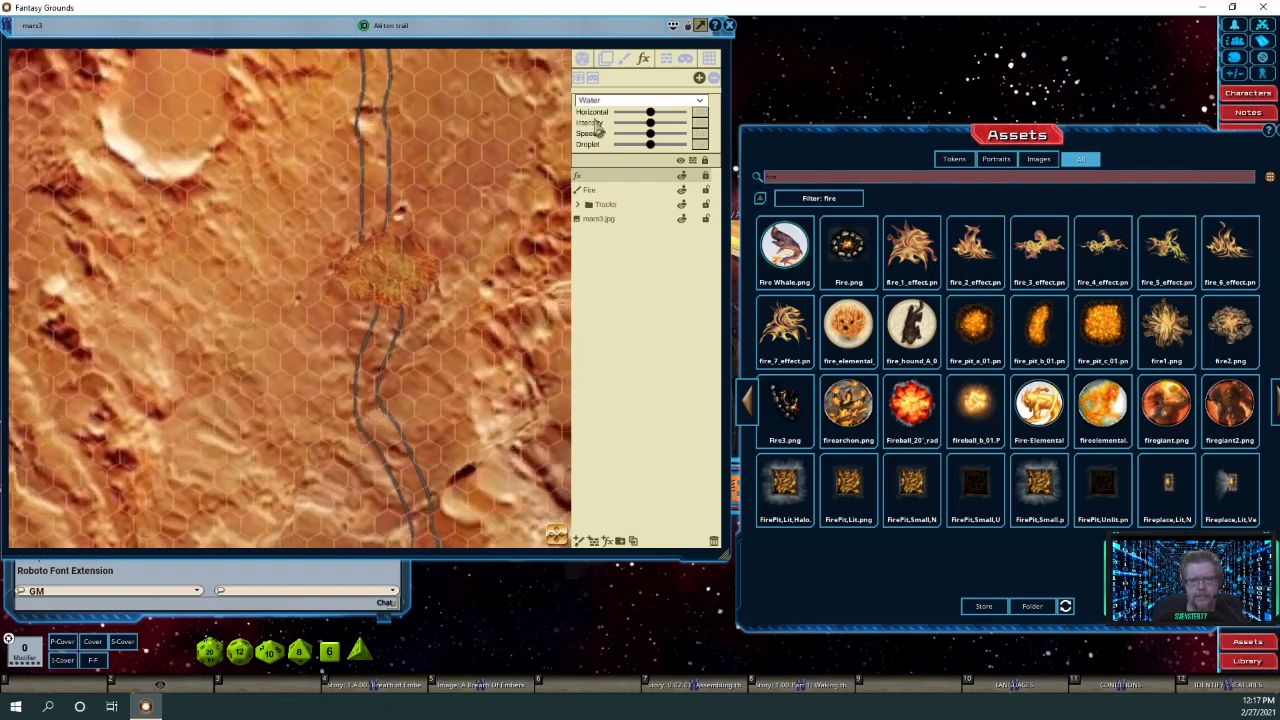
click(700, 86)
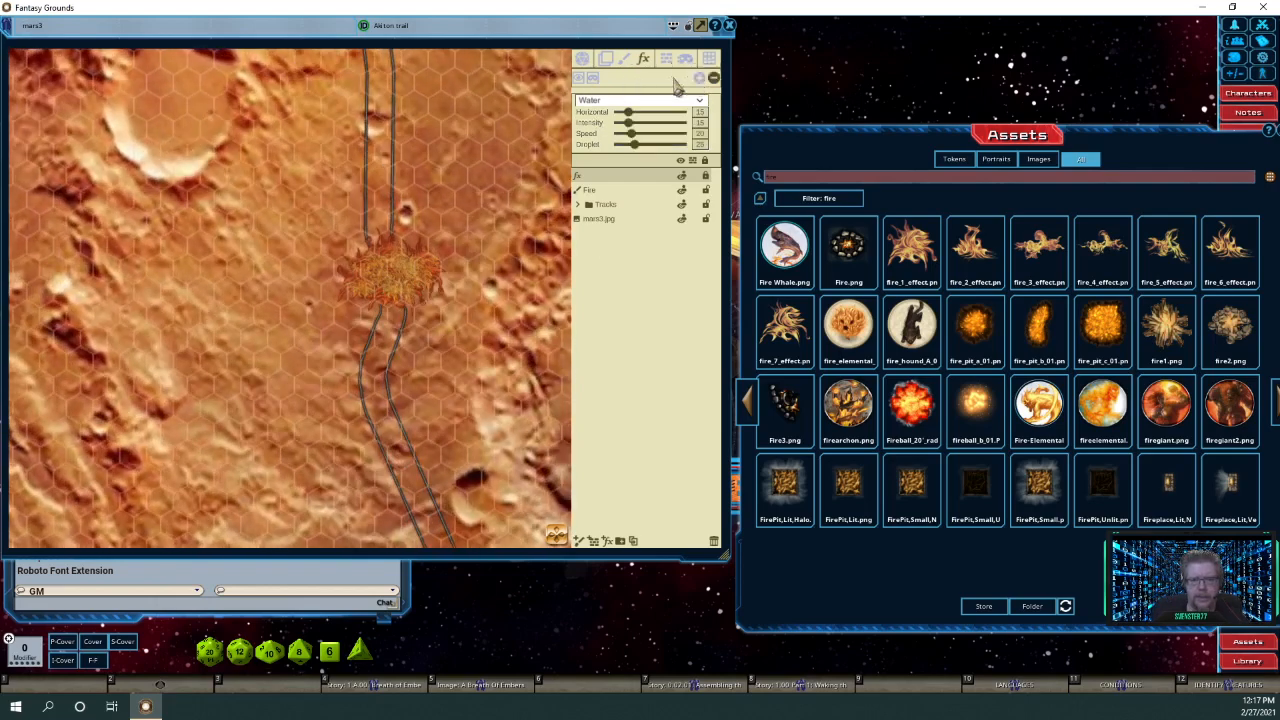
Unmask the Water effect in a freehand area covering the fire at the gap in the tracks.
click(578, 78)
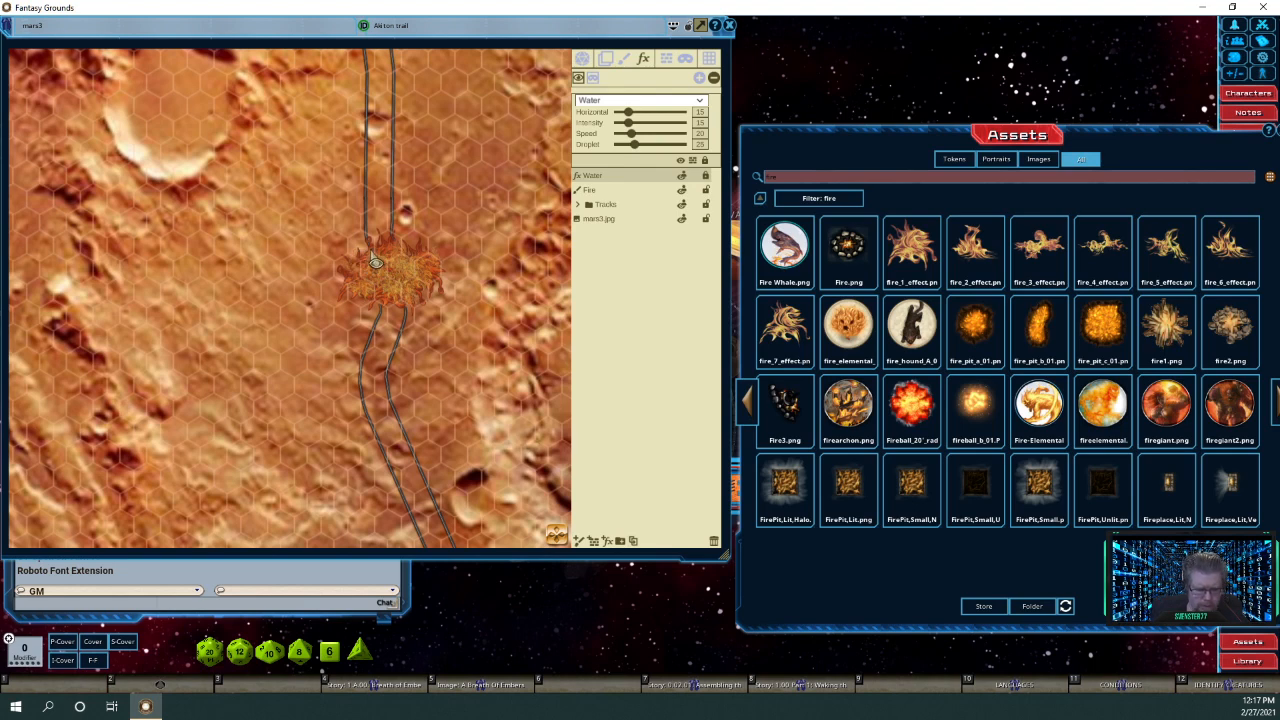
key(shift)
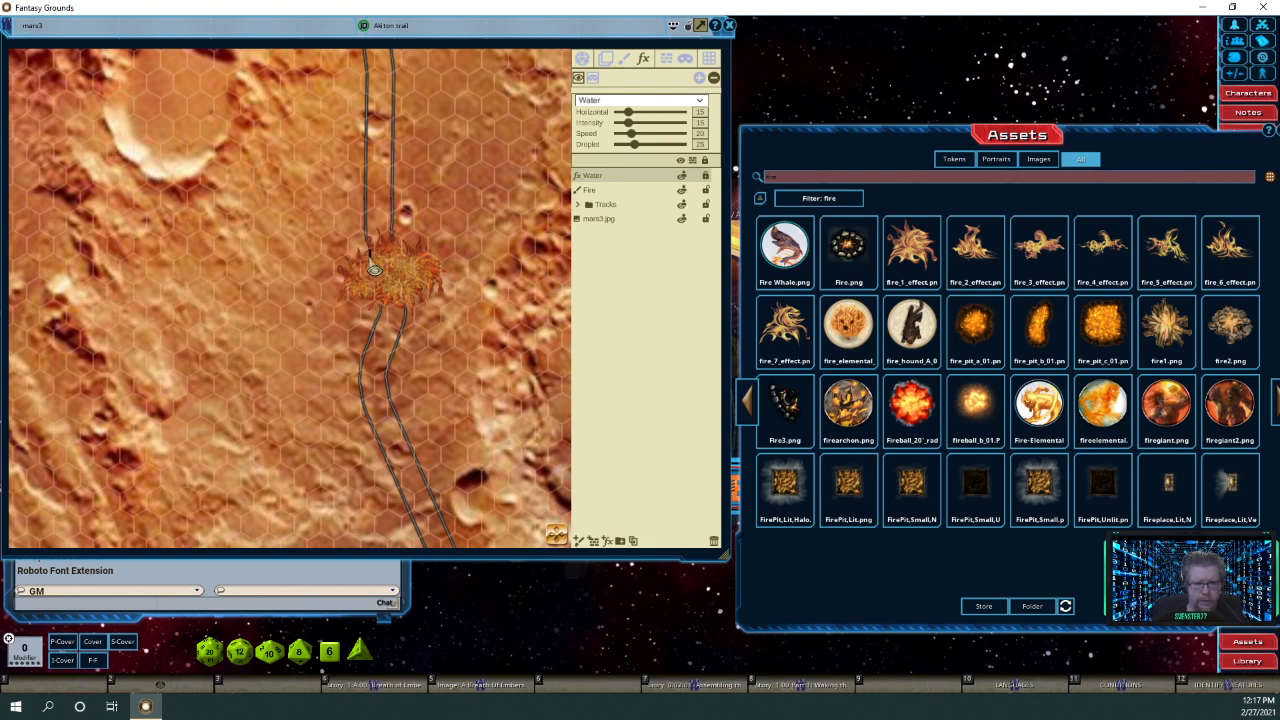
key(ctrl)
key(alt)
mouse_move(356, 290)
mouse_down()
mouse_move(442, 295)
mouse_move(431, 269)
mouse_move(382, 264)
mouse_up()
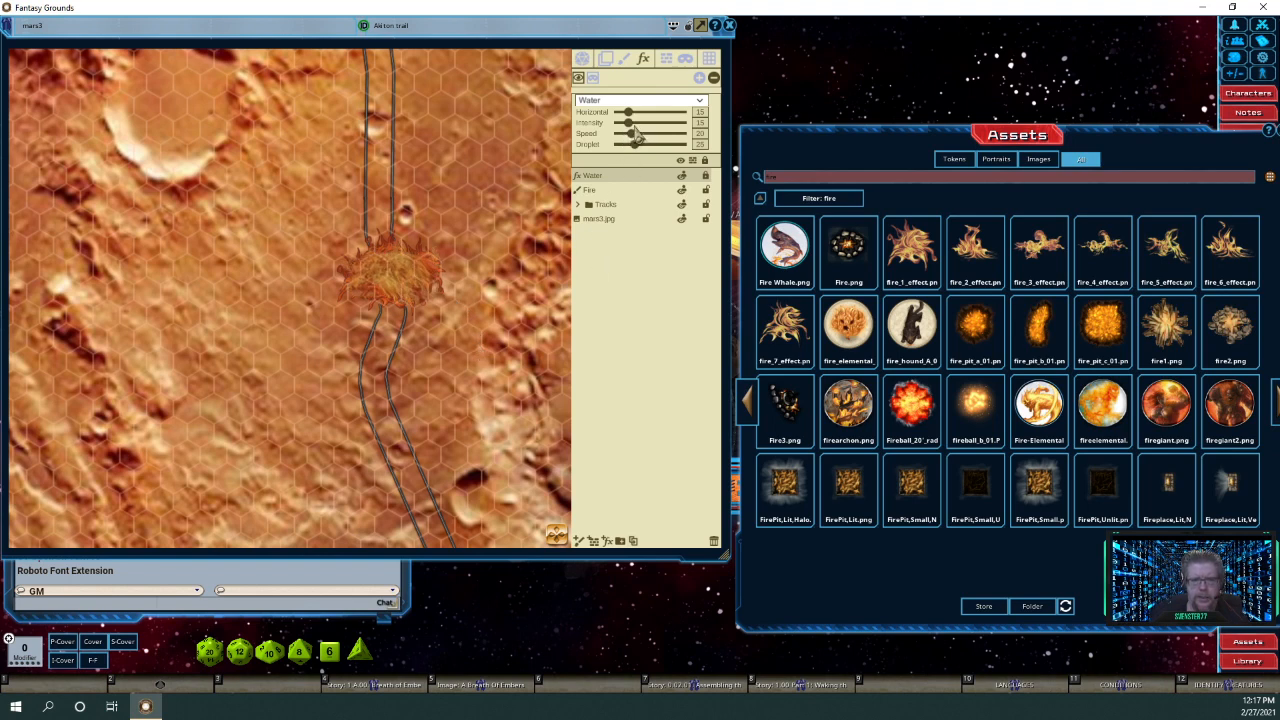
Adjust the Water effect to horizontal 0, intensity 18, speed 18 and droplet 0.
drag(634, 140, 612, 162)
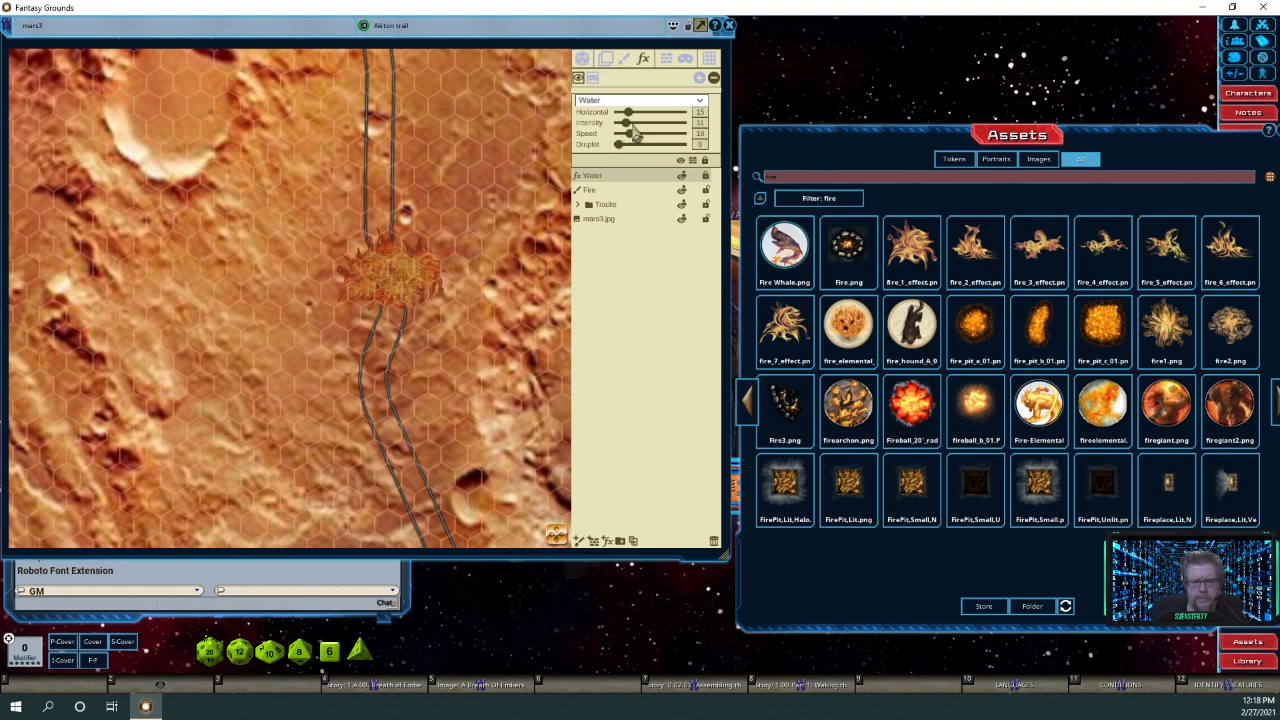
drag(629, 114, 616, 140)
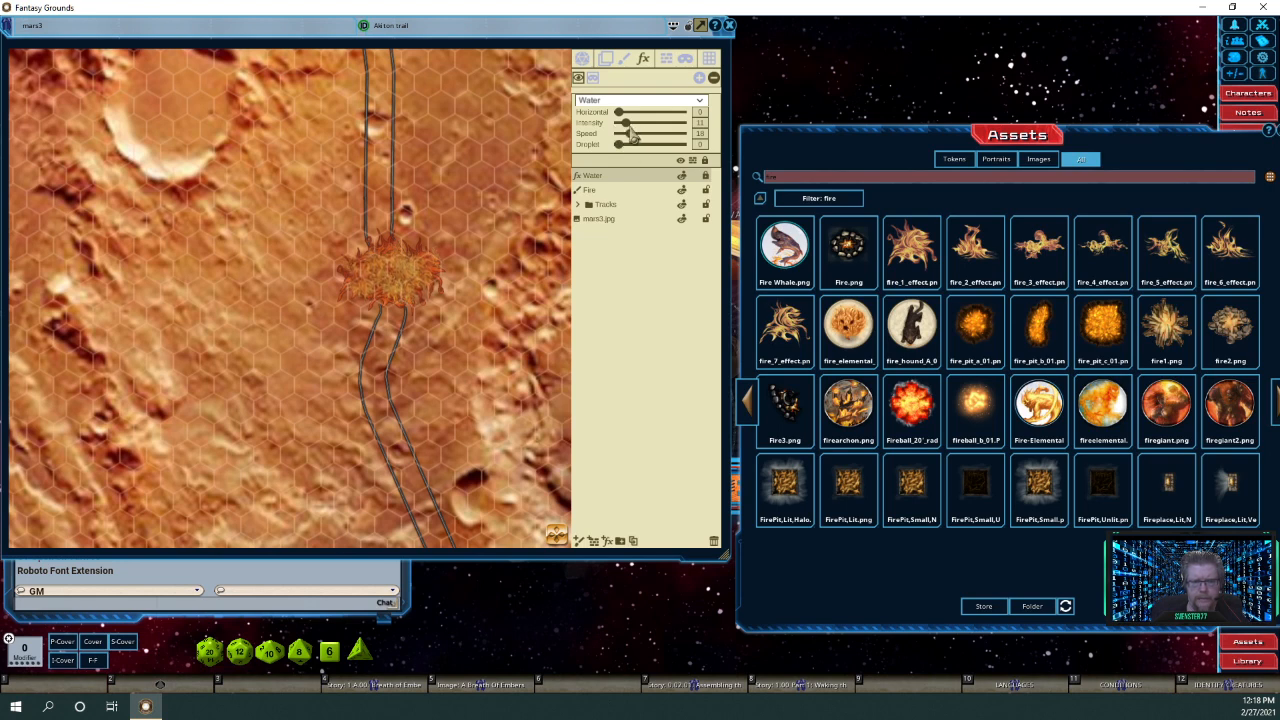
drag(629, 131, 637, 136)
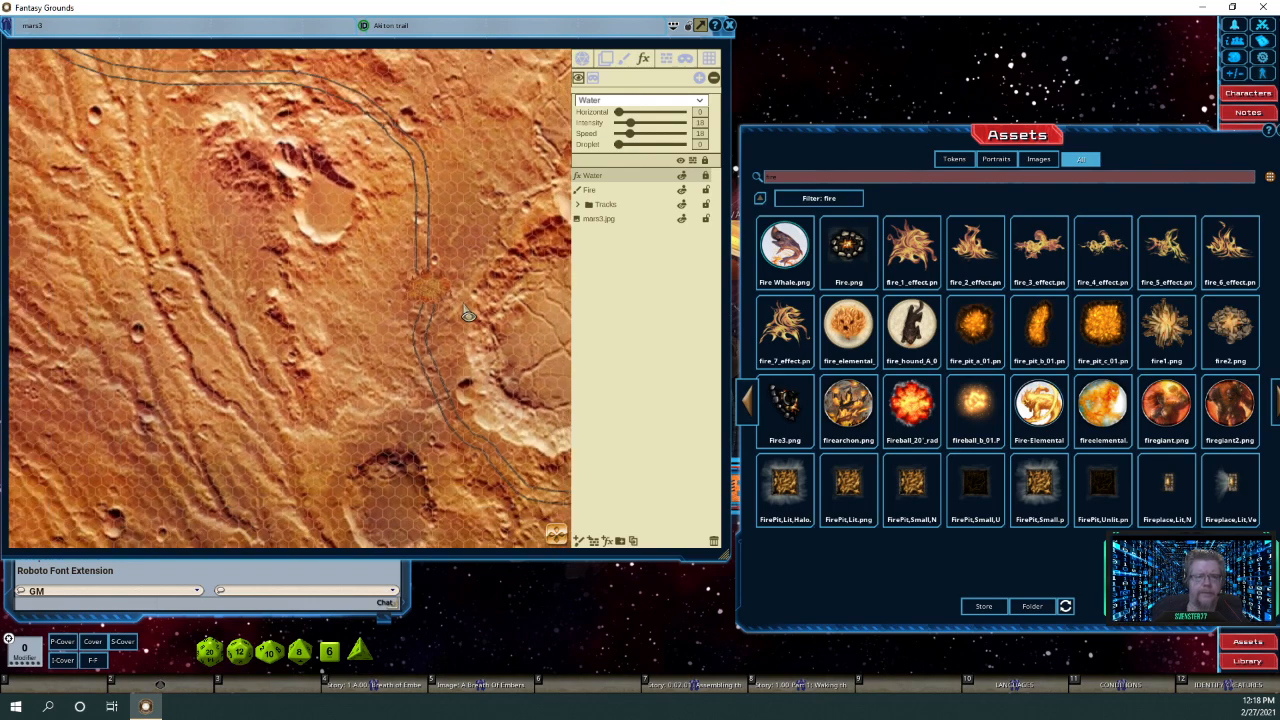
scroll(468, 315, down, 2)
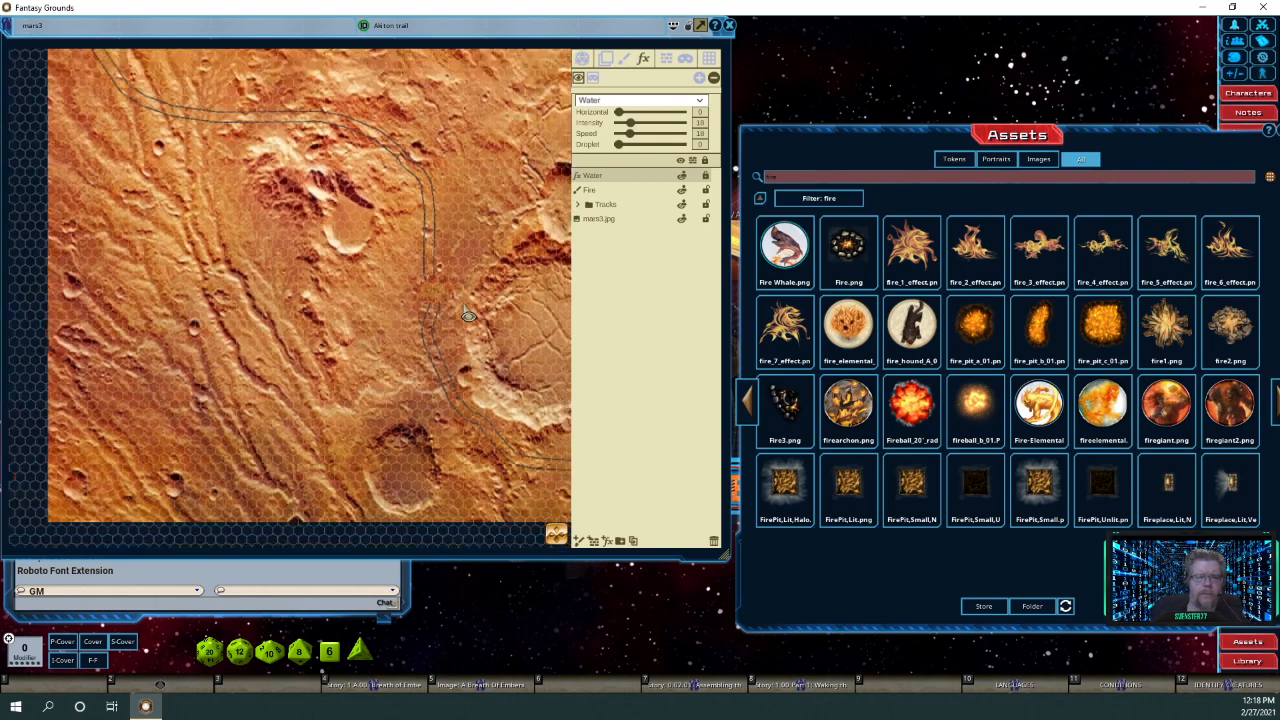
scroll(468, 315, down, 2)
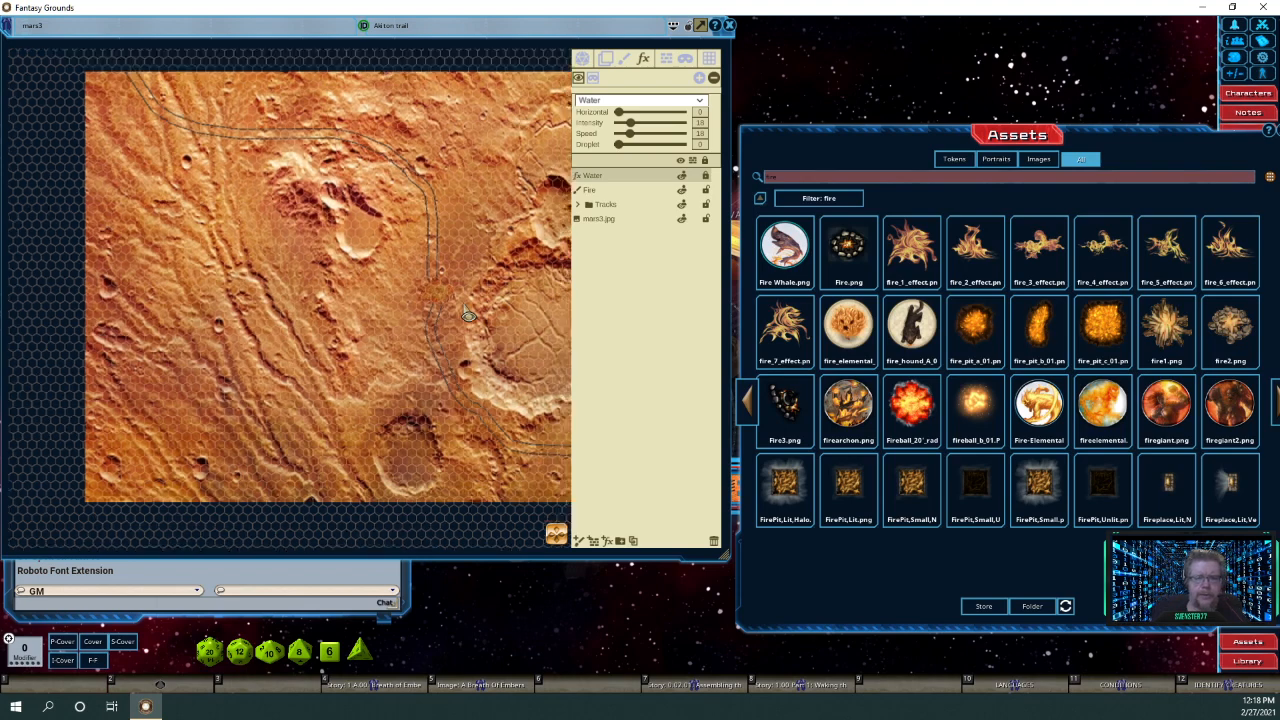
scroll(468, 315, up, 10)
scroll(468, 315, up, 3)
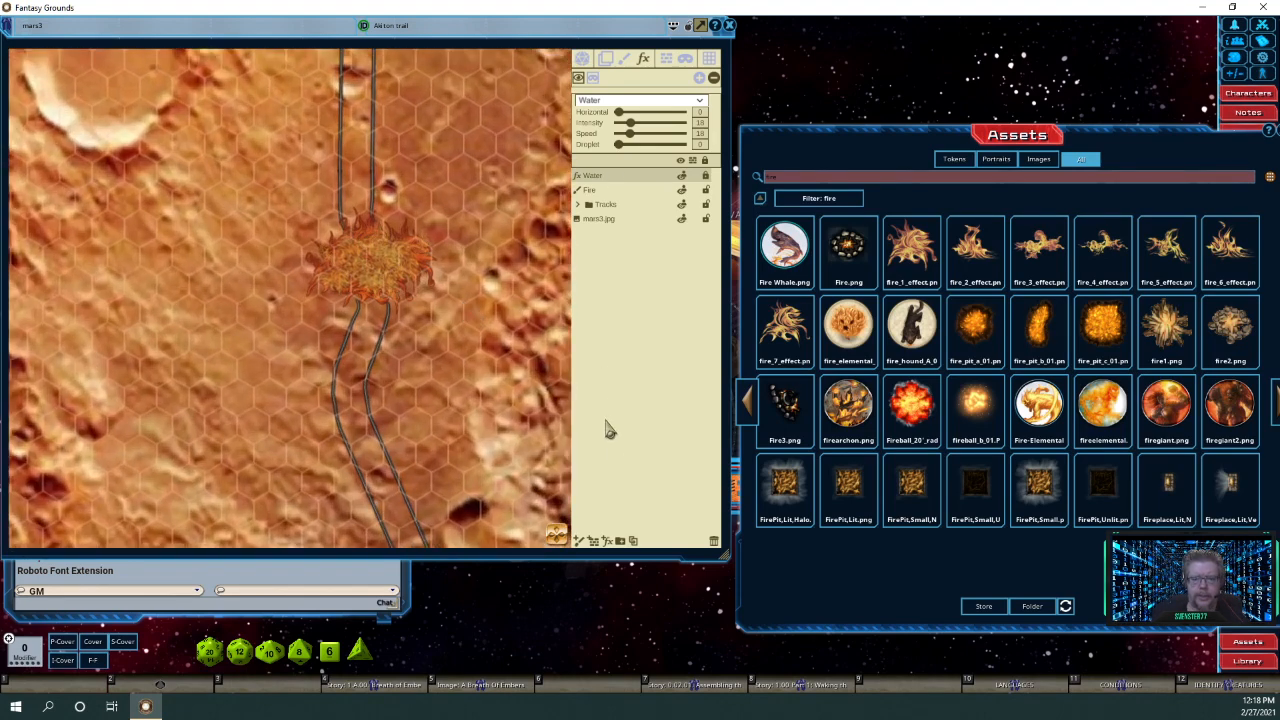
Add another effects layer above the Water layer and choose Myst as its effect type.
click(607, 542)
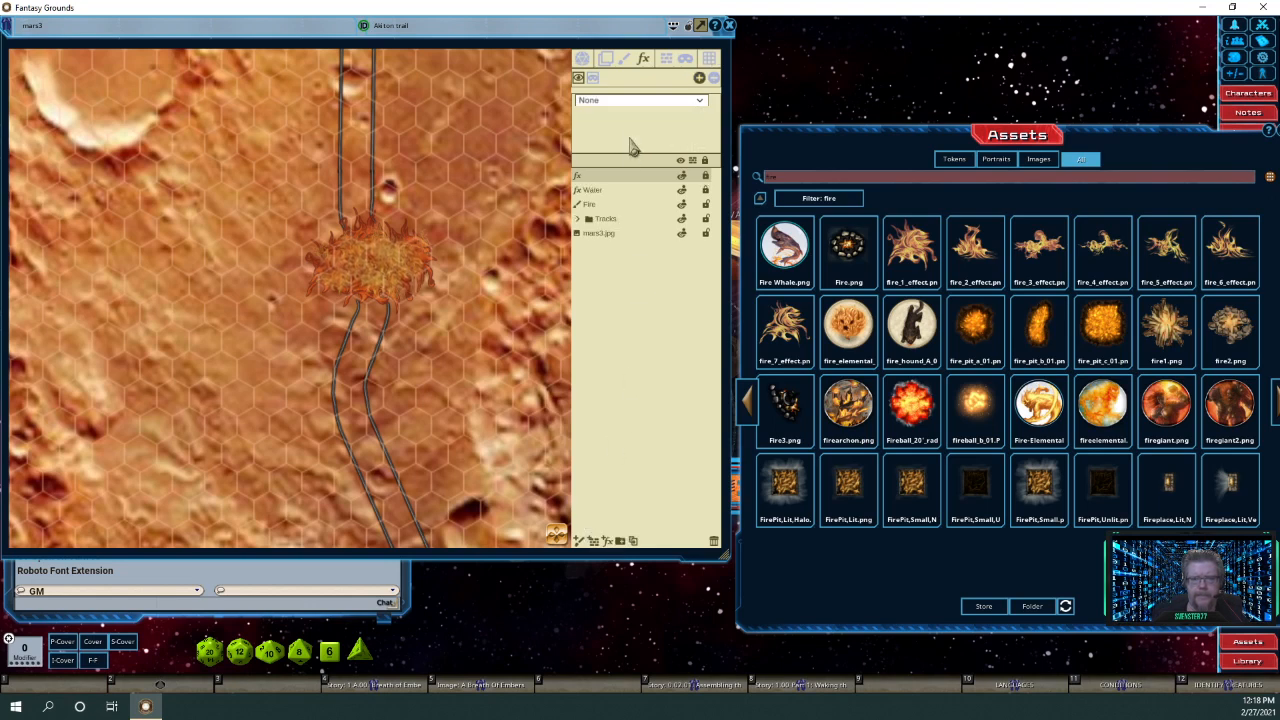
click(702, 101)
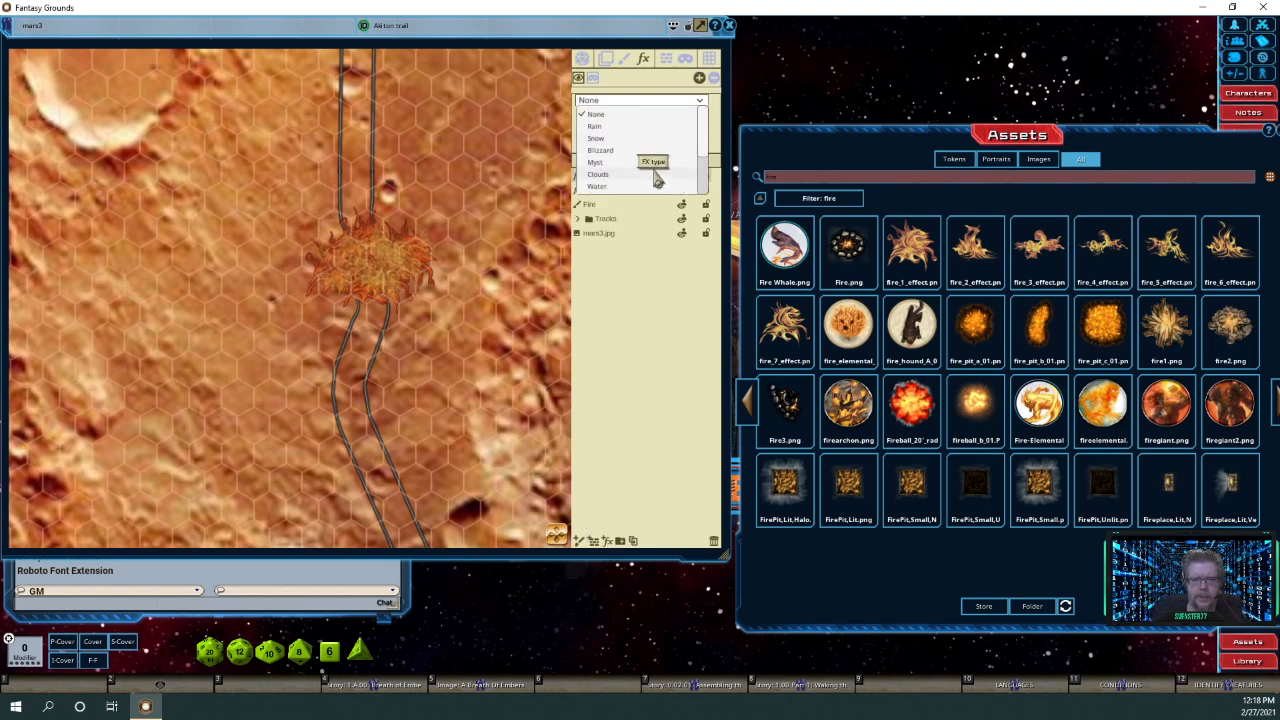
scroll(657, 178, down, 1)
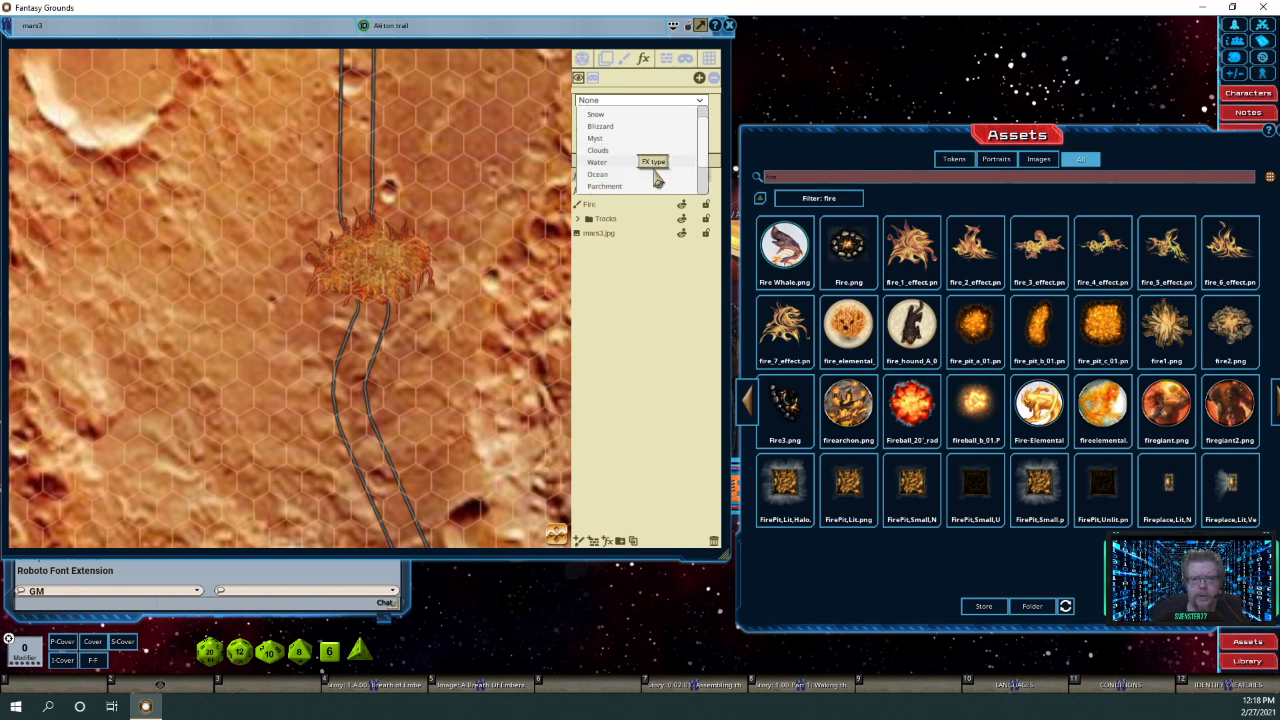
scroll(657, 178, down, 3)
scroll(657, 178, up, 2)
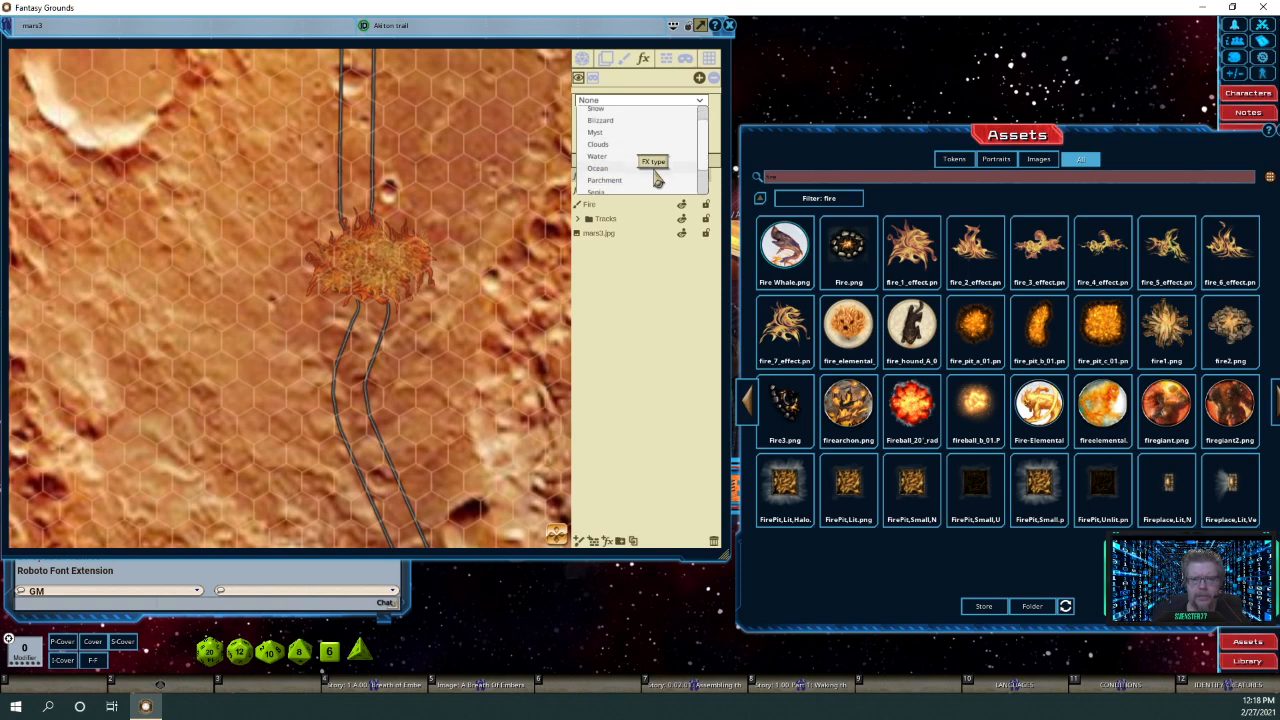
scroll(657, 178, up, 1)
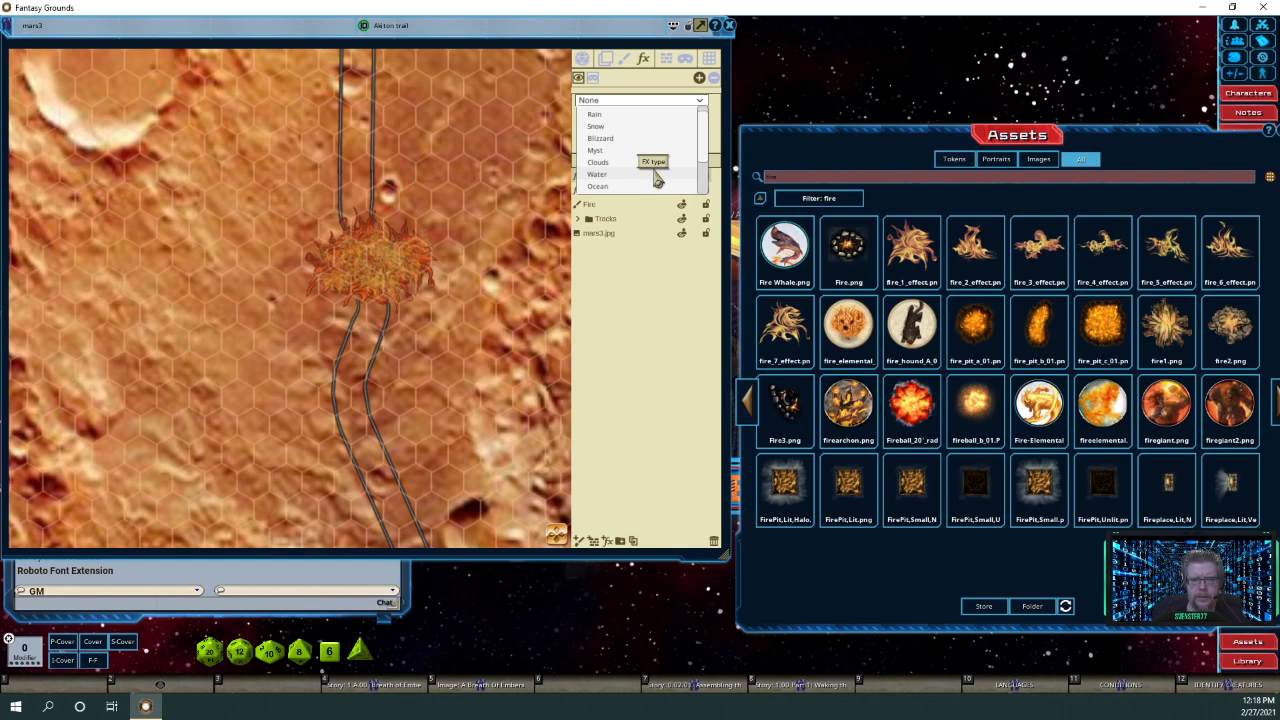
scroll(657, 178, up, 1)
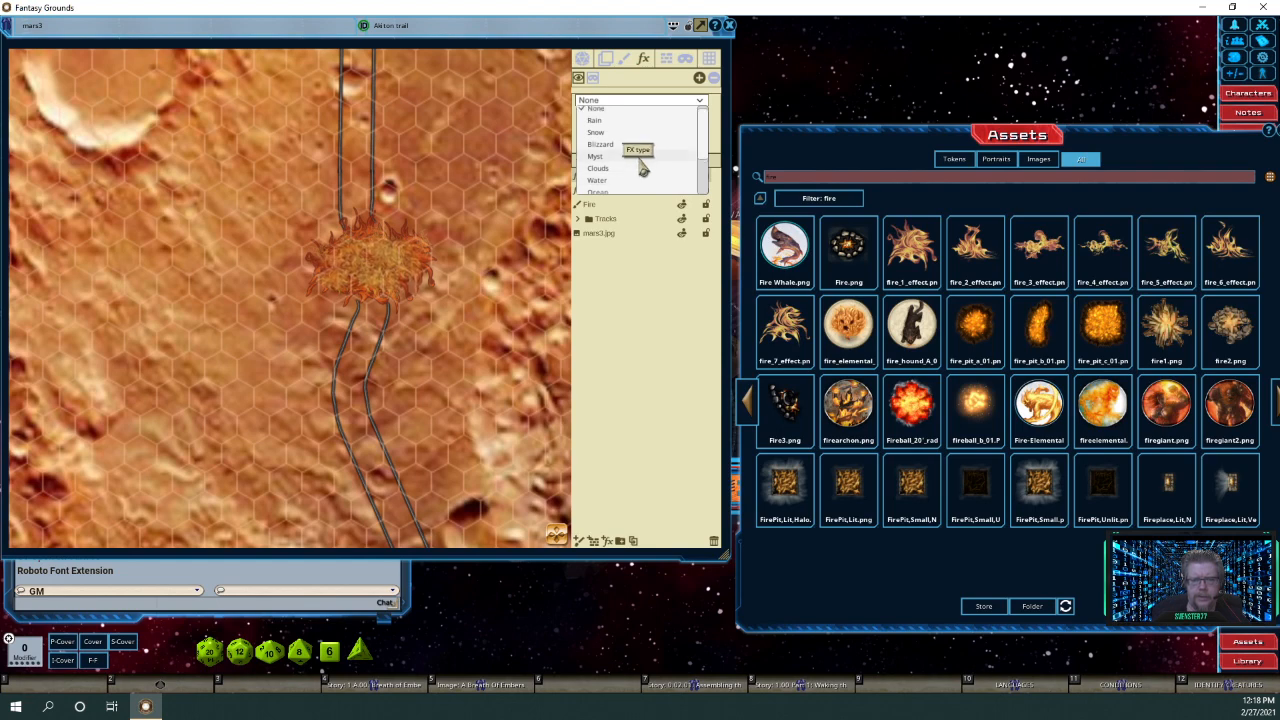
click(641, 157)
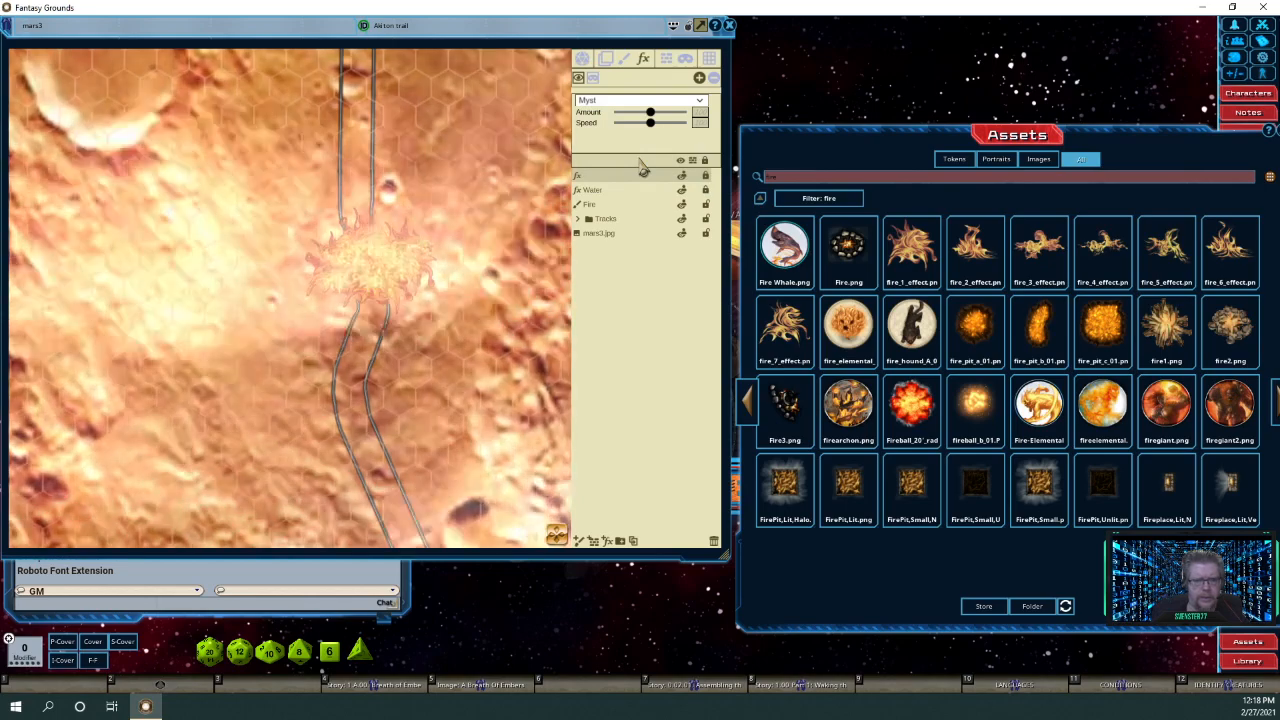
Try the Clouds effect type on the new layer with speed 50 and a lower clouds value.
click(690, 100)
click(622, 174)
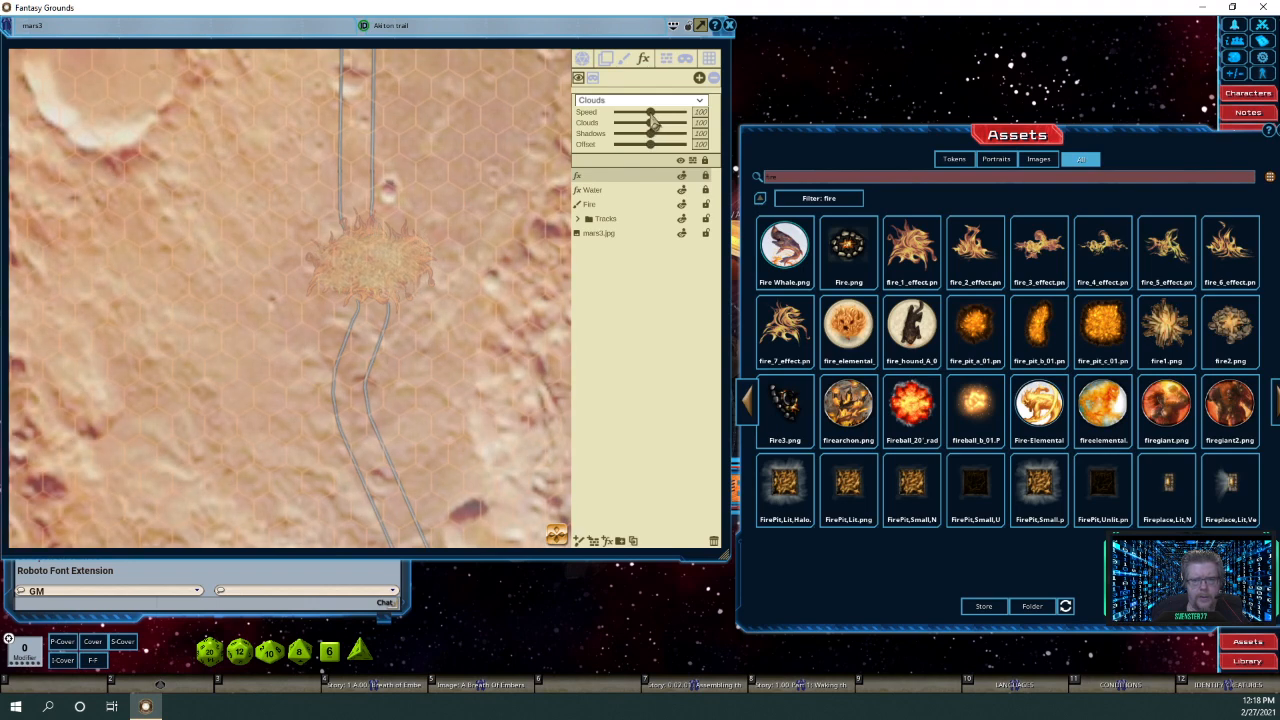
drag(652, 118, 652, 119)
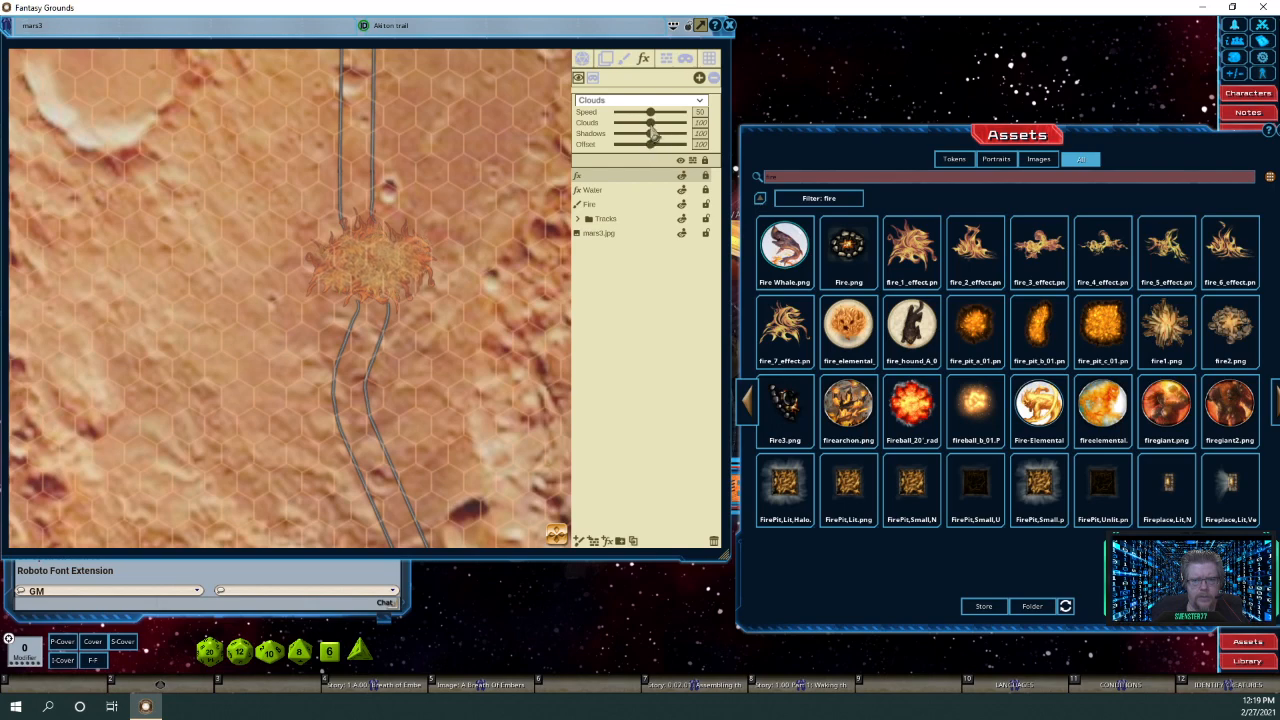
mouse_move(650, 122)
mouse_down()
mouse_move(696, 122)
mouse_move(614, 123)
mouse_move(647, 123)
mouse_up()
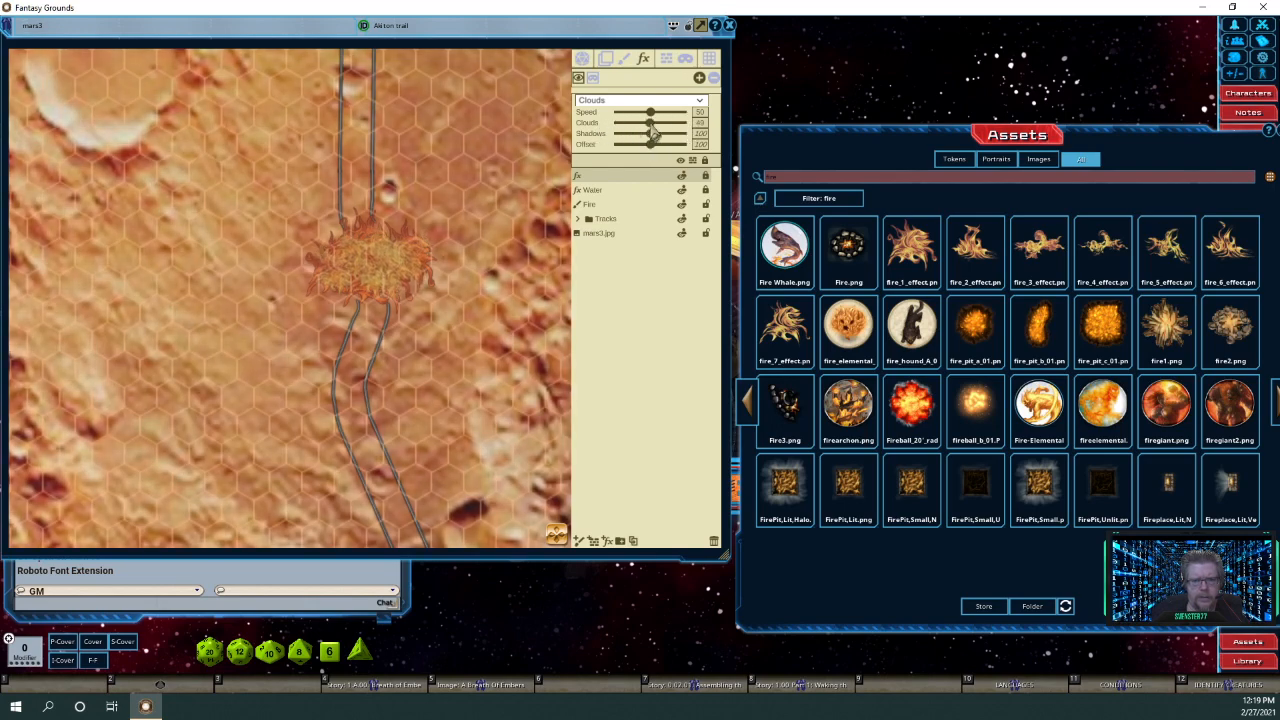
Switch the new layer's effect type back to Myst and set its speed to 51 and amount to 57.
click(699, 99)
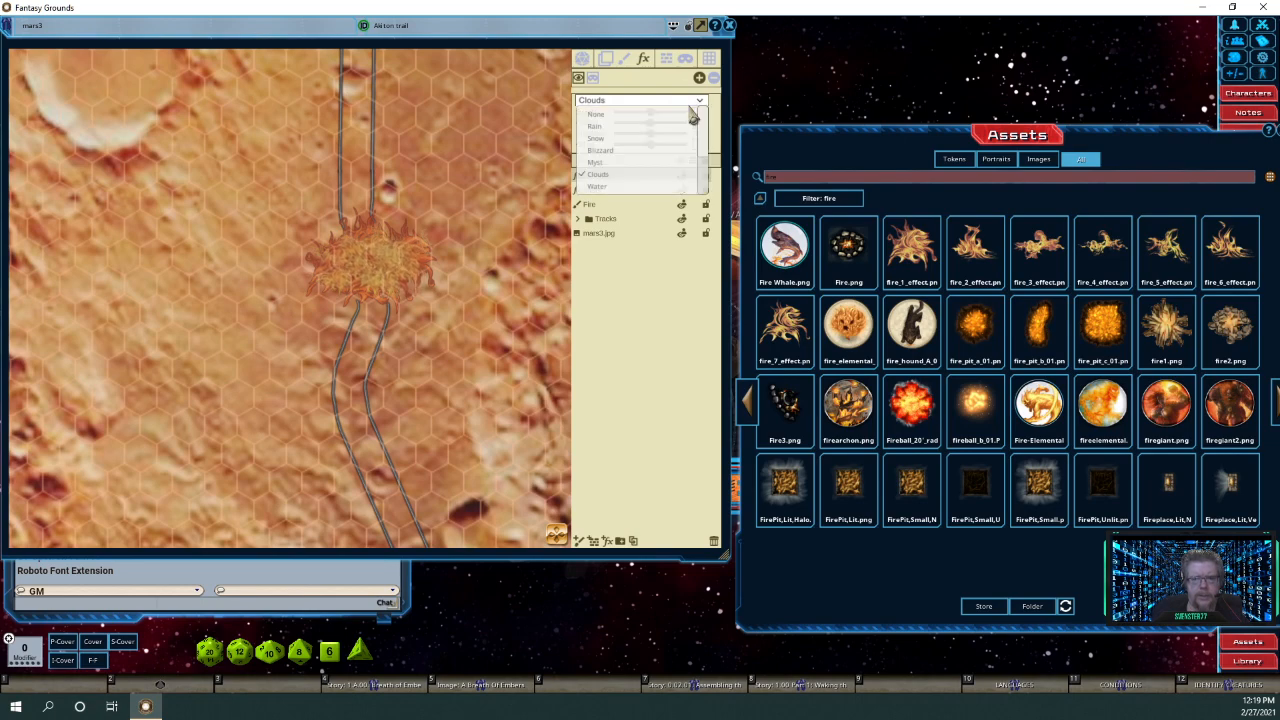
click(643, 161)
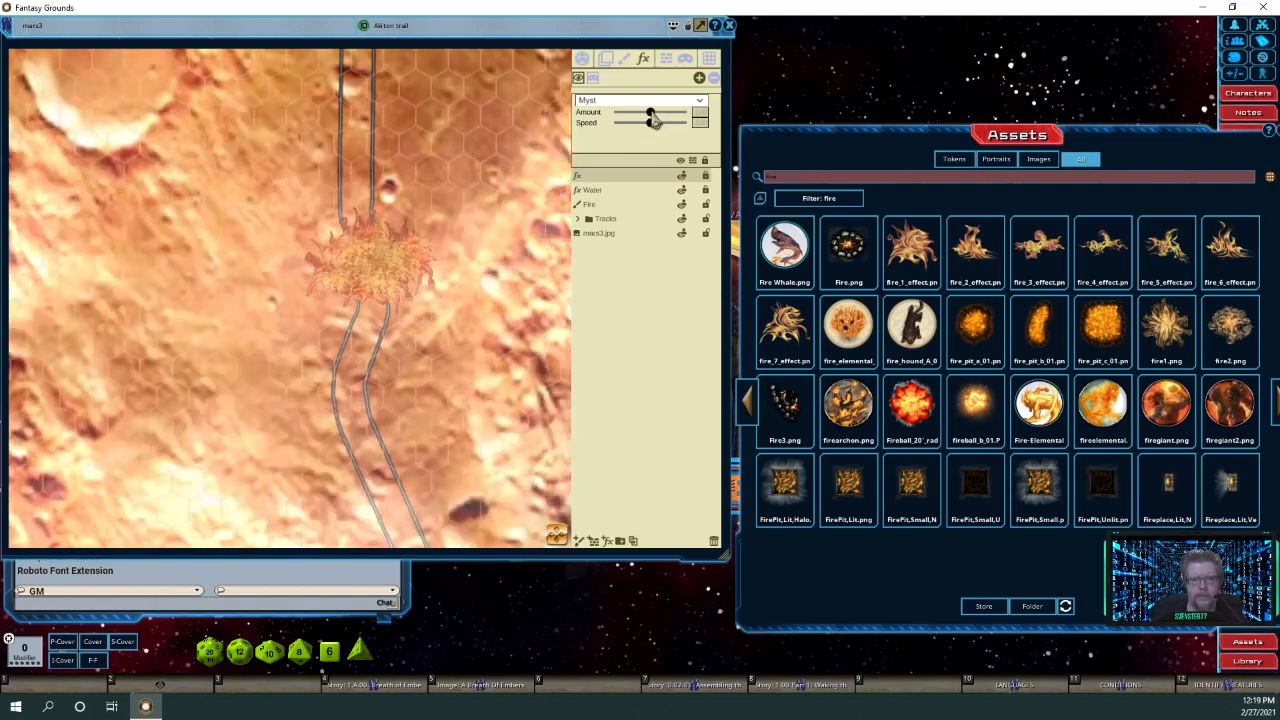
mouse_move(652, 121)
mouse_down()
mouse_move(624, 132)
mouse_move(678, 132)
mouse_move(655, 133)
mouse_up()
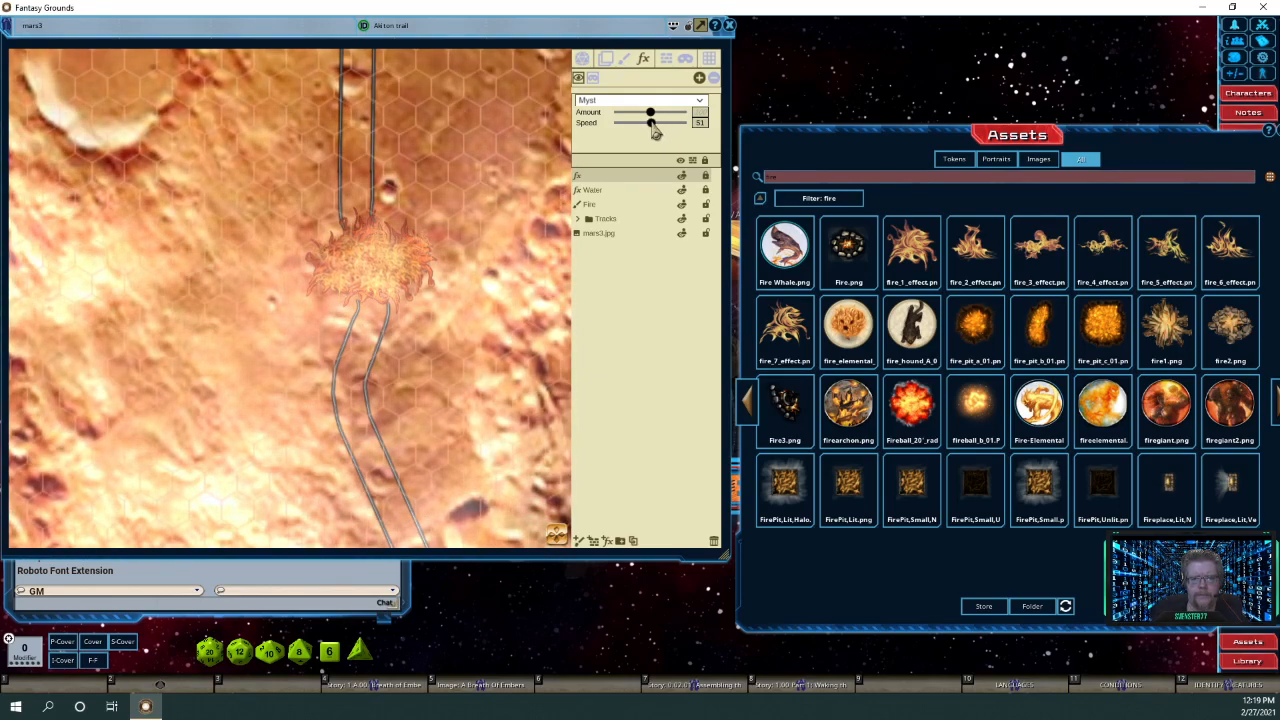
mouse_move(653, 118)
mouse_down()
mouse_move(683, 120)
mouse_move(624, 118)
mouse_move(682, 122)
mouse_move(659, 129)
mouse_up()
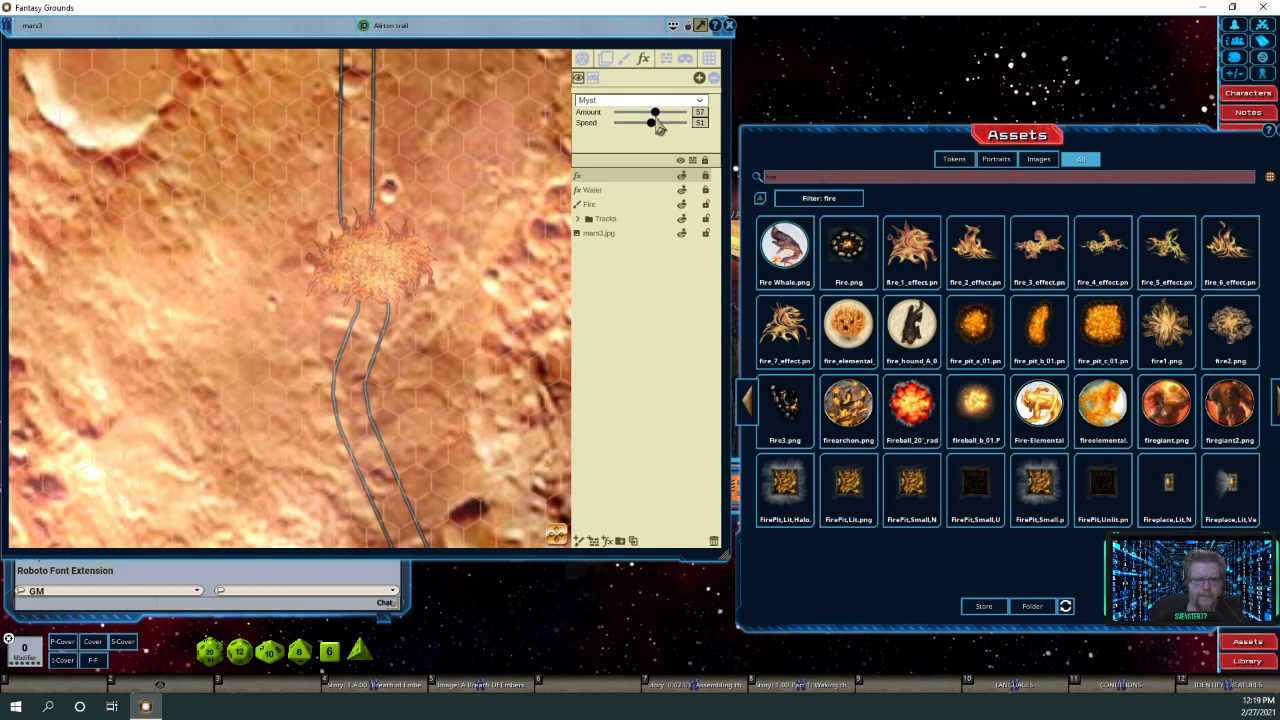
Enable the mask on the Myst layer and reveal a freehand patch of mist around the fire.
click(699, 79)
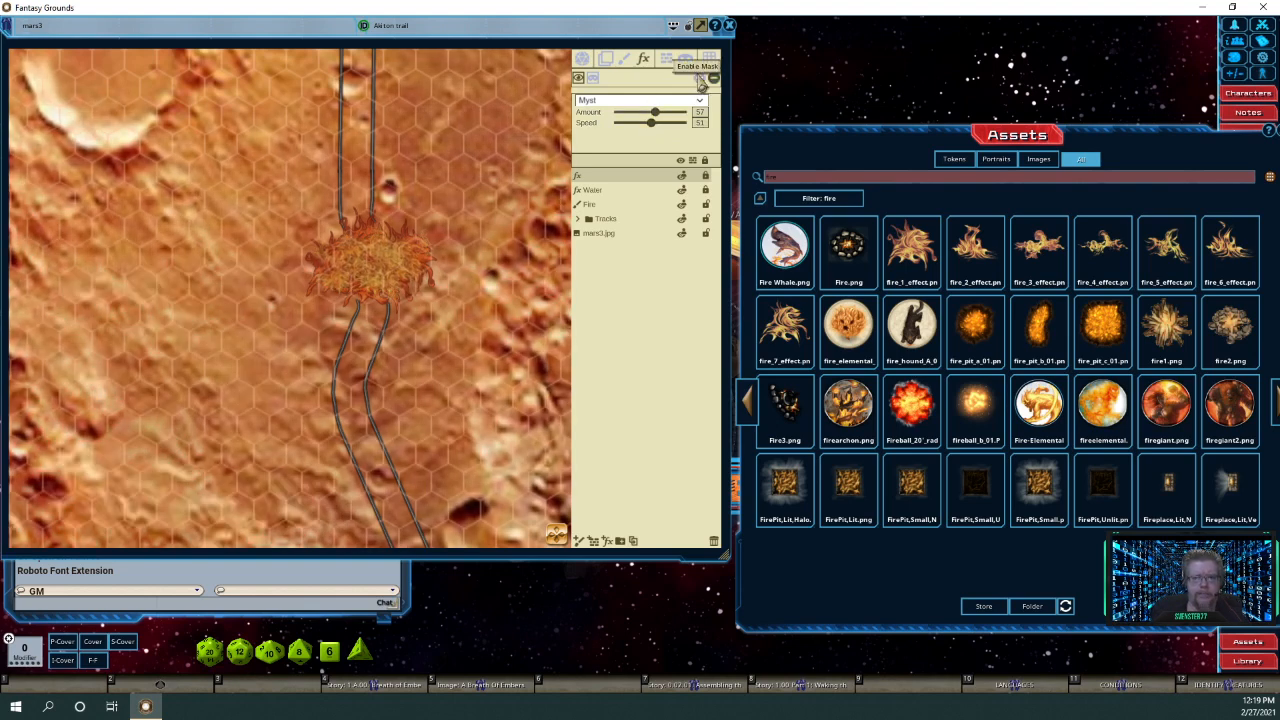
click(579, 80)
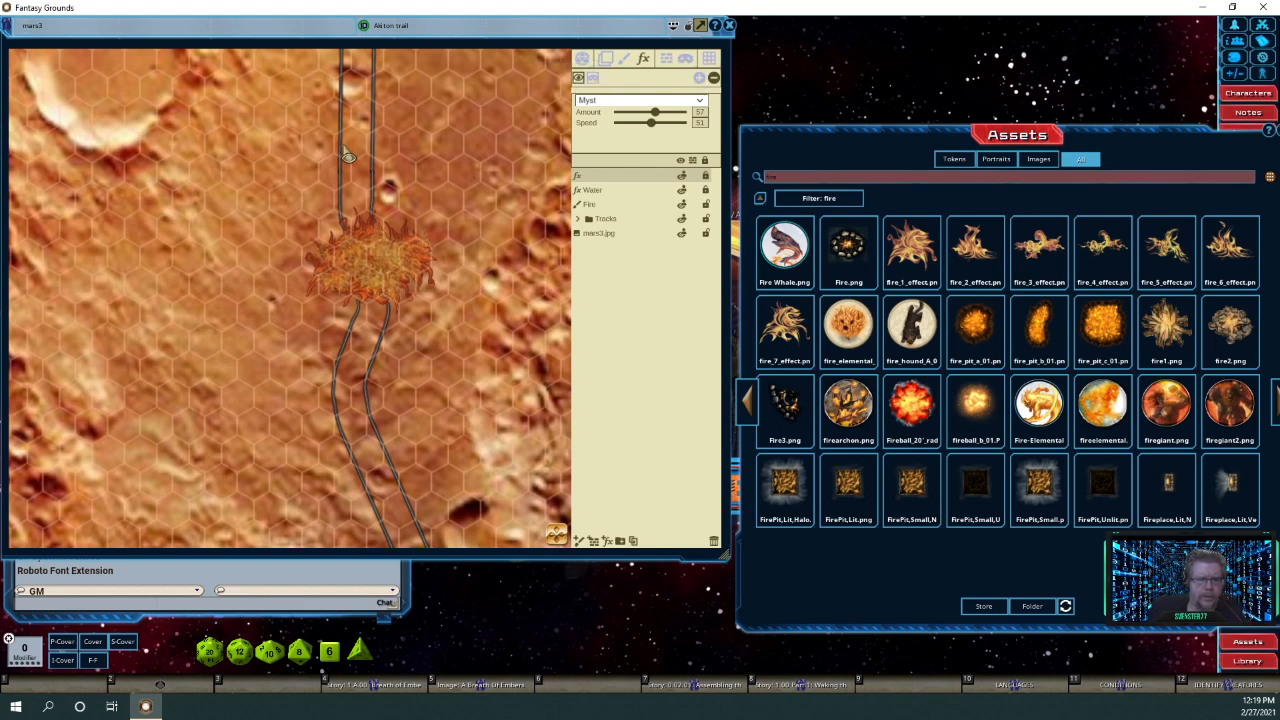
key(alt)
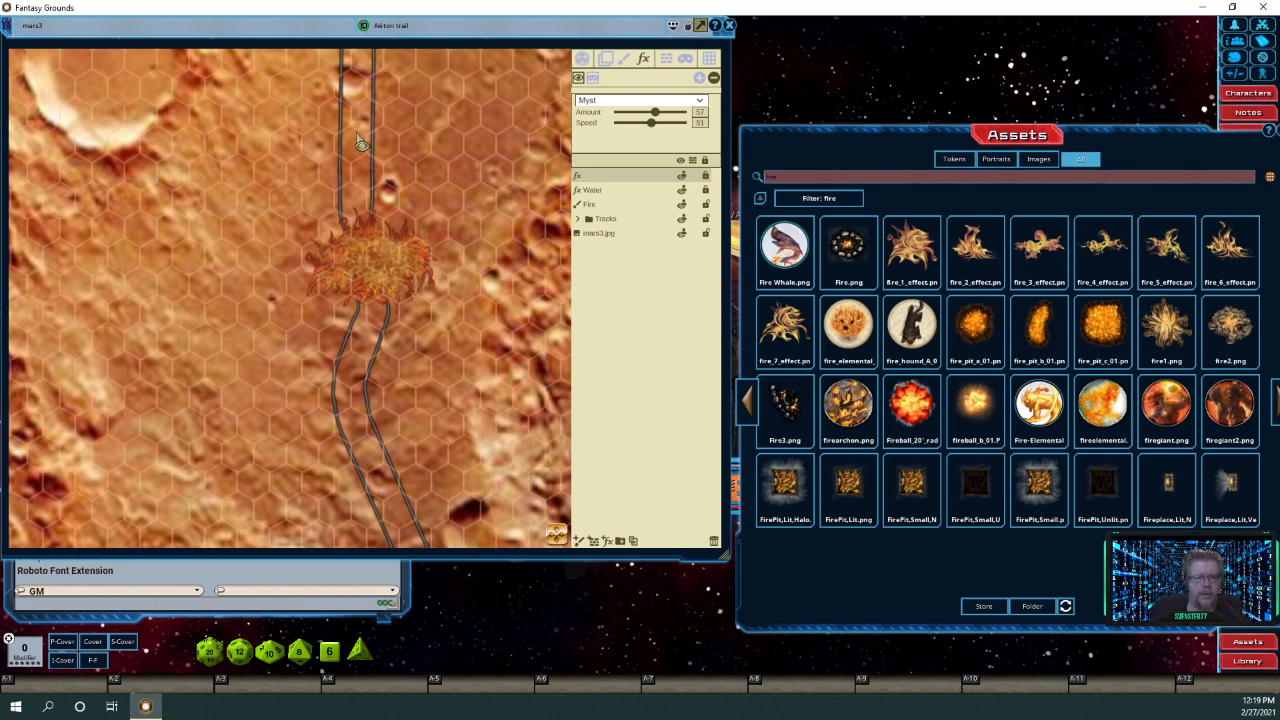
mouse_move(348, 136)
mouse_down()
mouse_move(297, 161)
mouse_move(238, 292)
mouse_move(258, 346)
mouse_move(390, 396)
mouse_move(482, 376)
mouse_move(540, 301)
mouse_move(546, 245)
mouse_move(528, 166)
mouse_move(438, 136)
mouse_up()
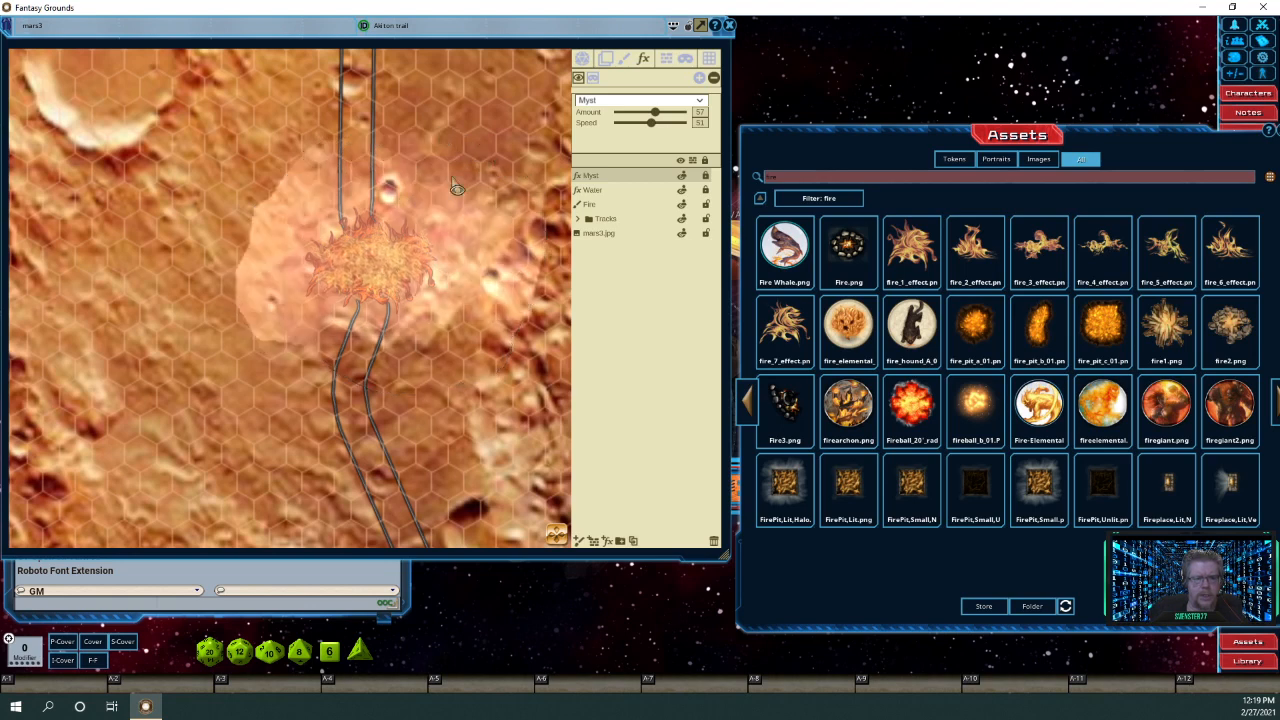
Raise the Myst effect's amount to 75 and check the mist around the fire.
scroll(489, 402, down, 2)
scroll(489, 402, down, 2)
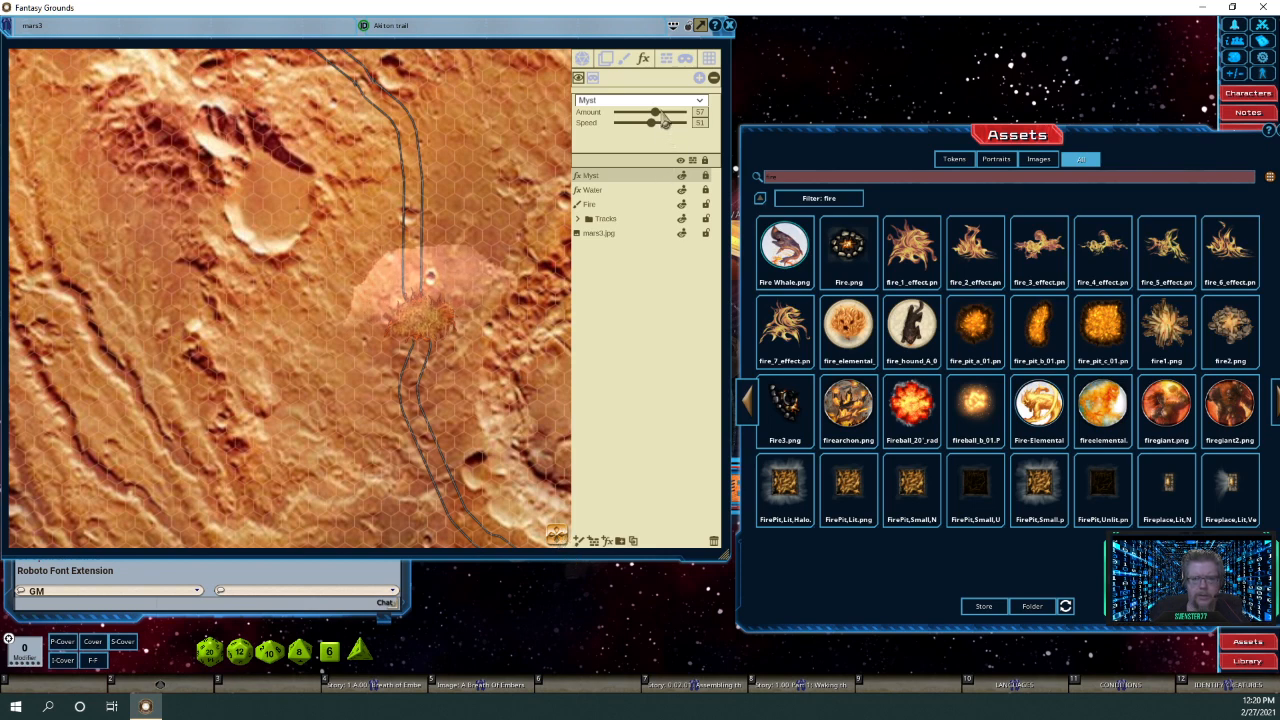
drag(654, 112, 670, 124)
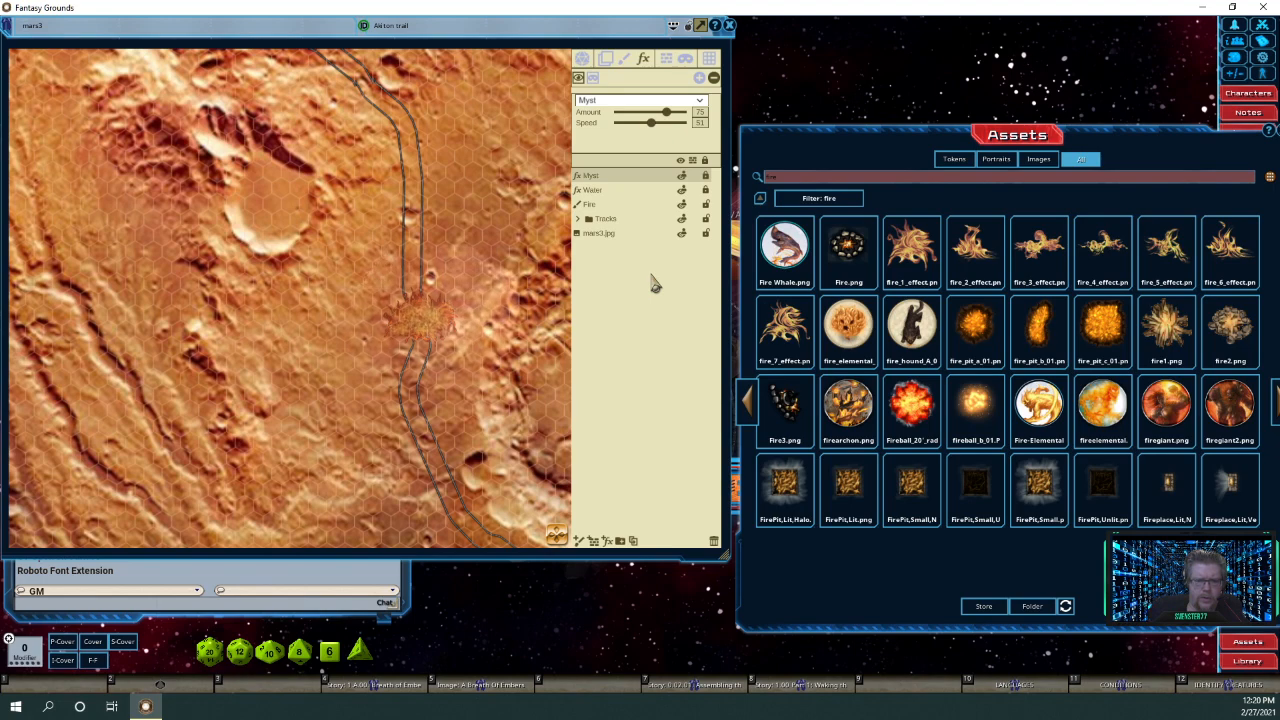
scroll(472, 389, down, 2)
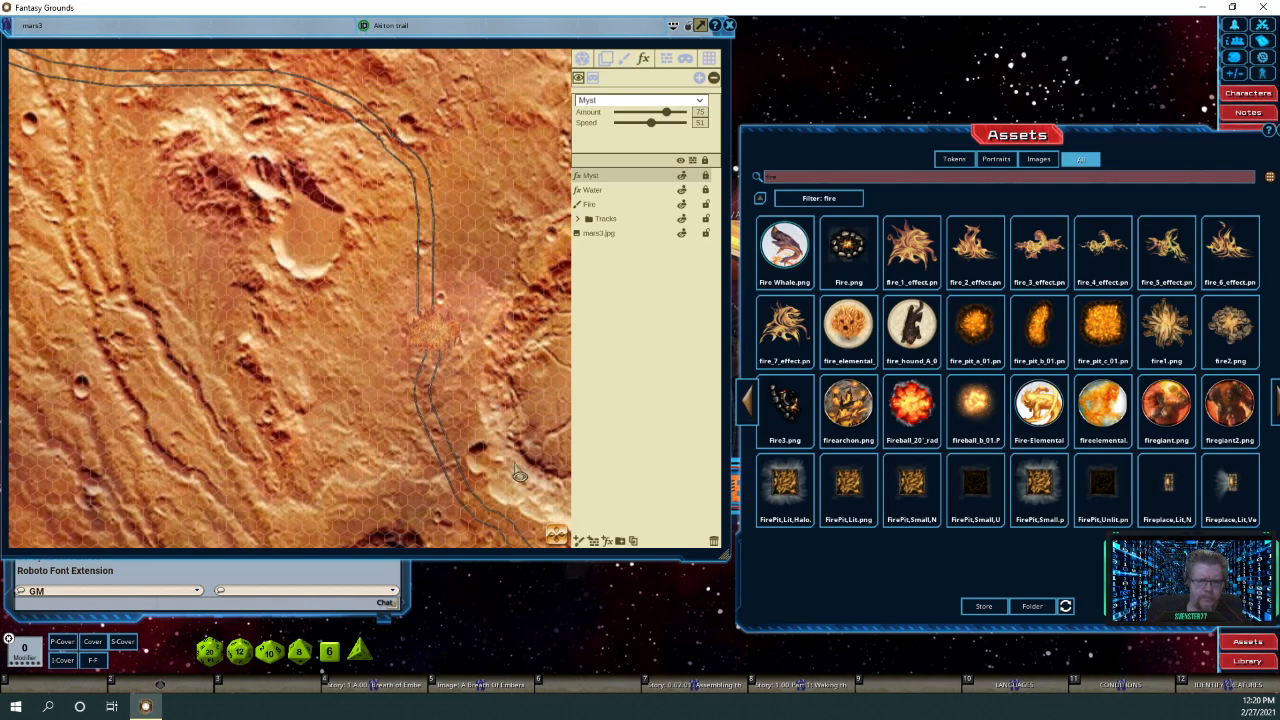
mouse_move(558, 536)
mouse_down()
mouse_move(564, 560)
mouse_move(545, 547)
mouse_up()
scroll(482, 370, up, 2)
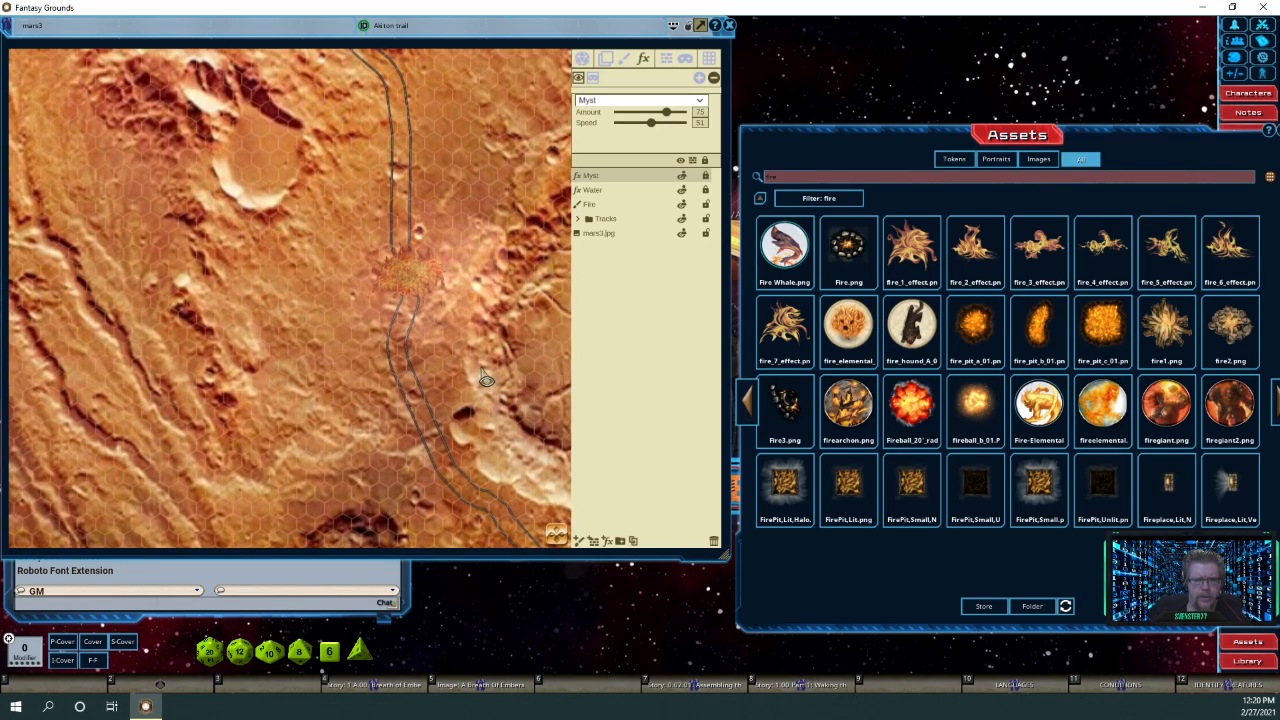
scroll(486, 380, up, 1)
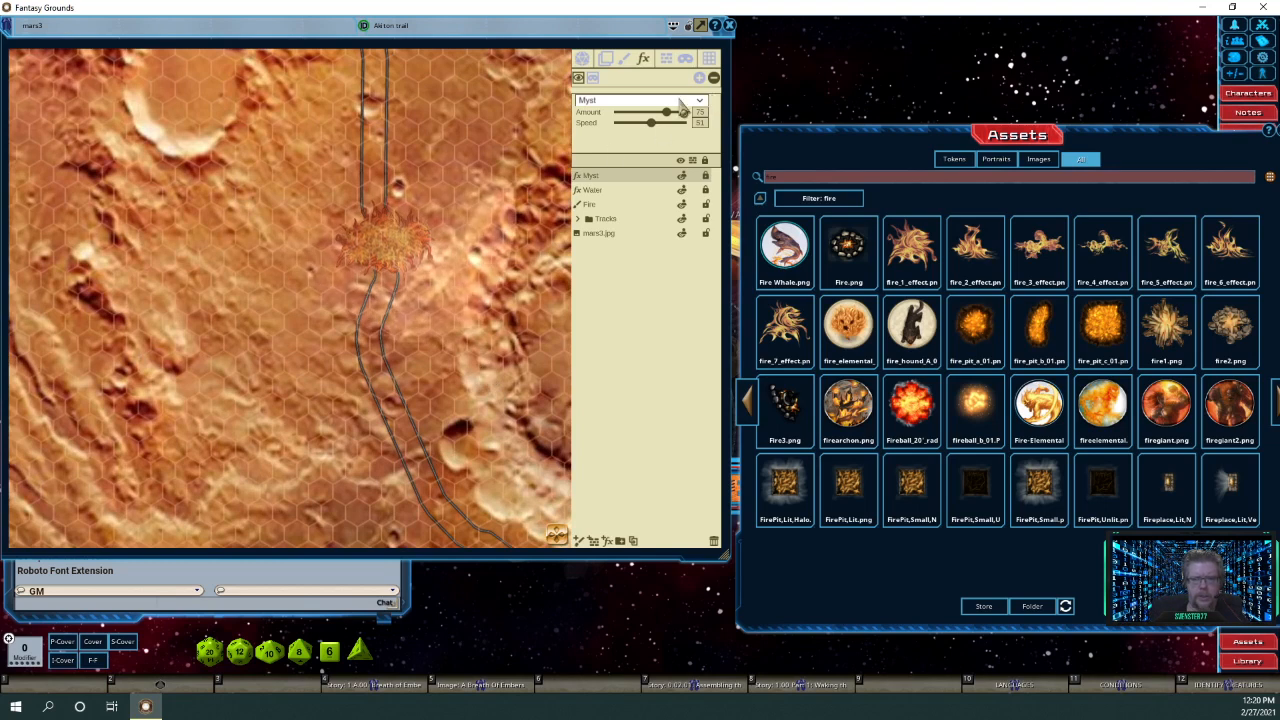
Mask small freehand notches out of the Myst patch's outer edge to give the mist an irregular outline.
click(594, 80)
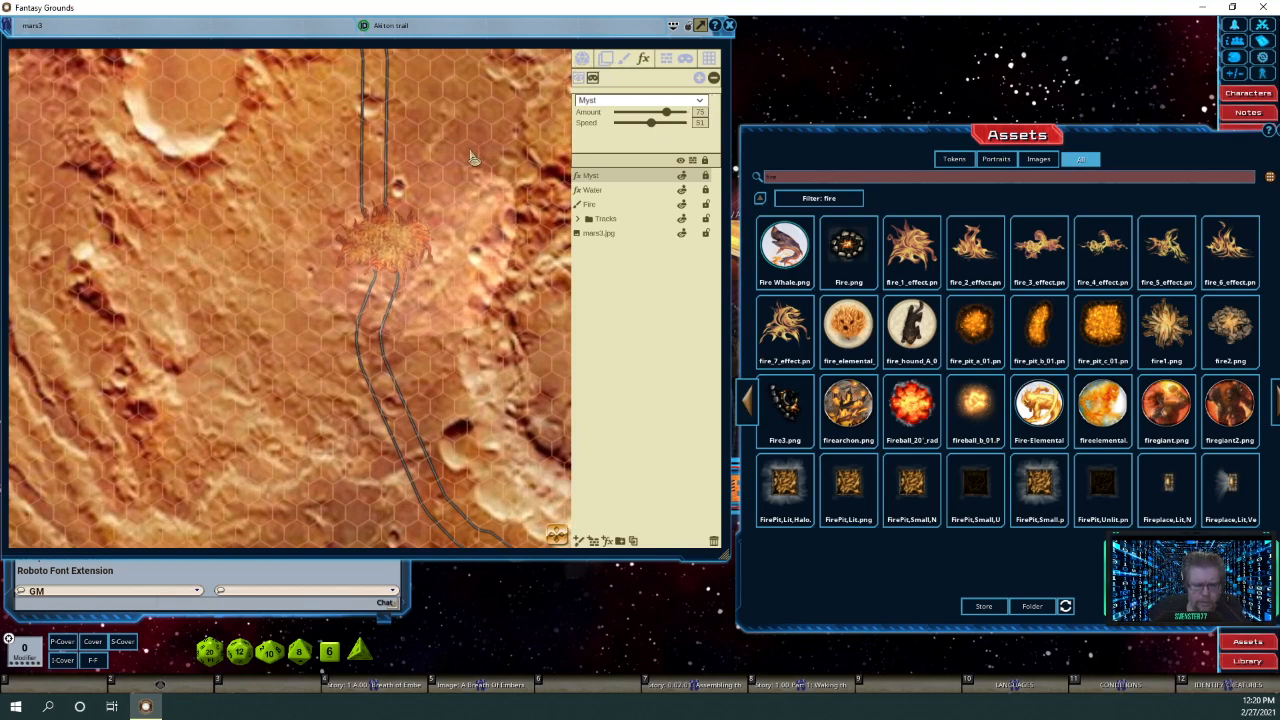
key(alt)
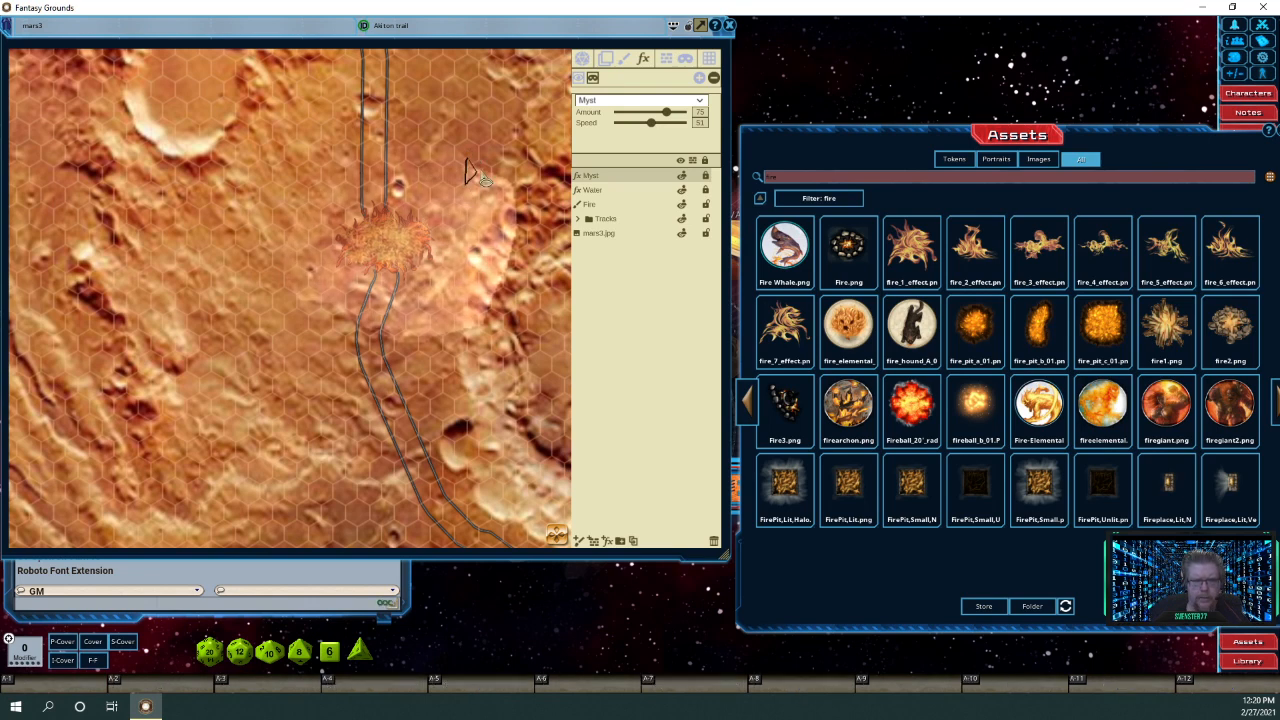
key(alt)
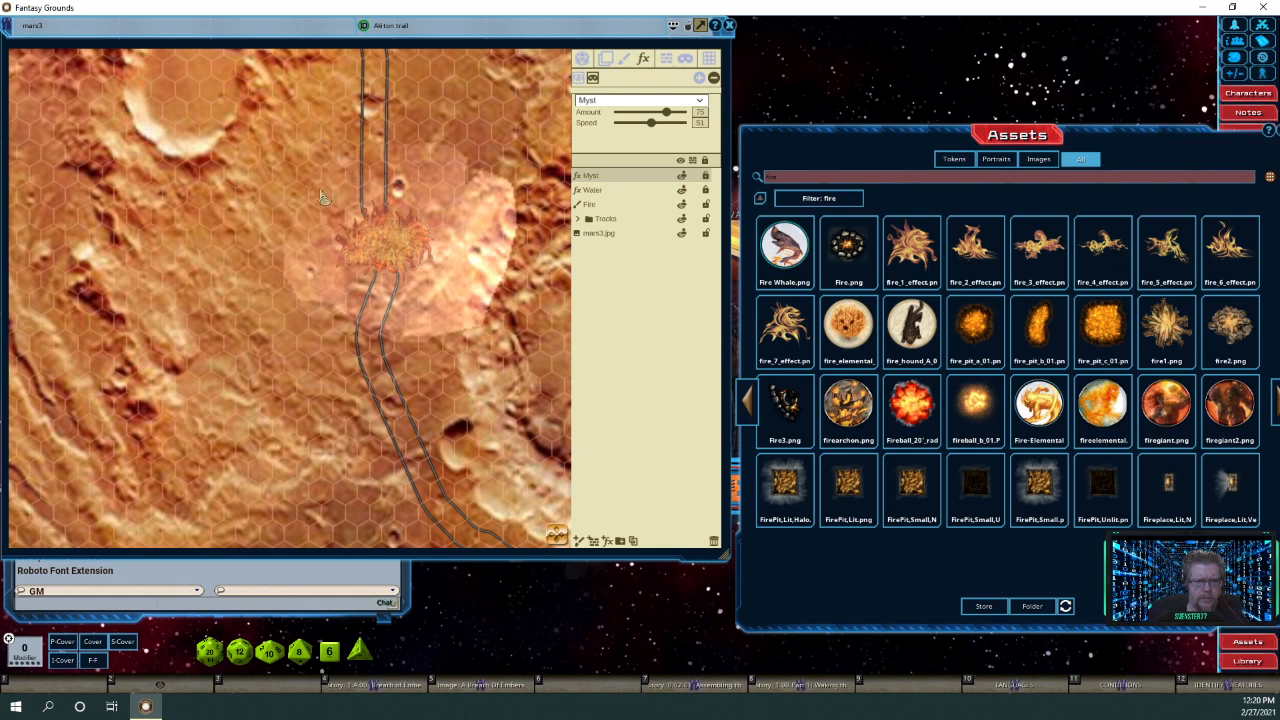
key(alt)
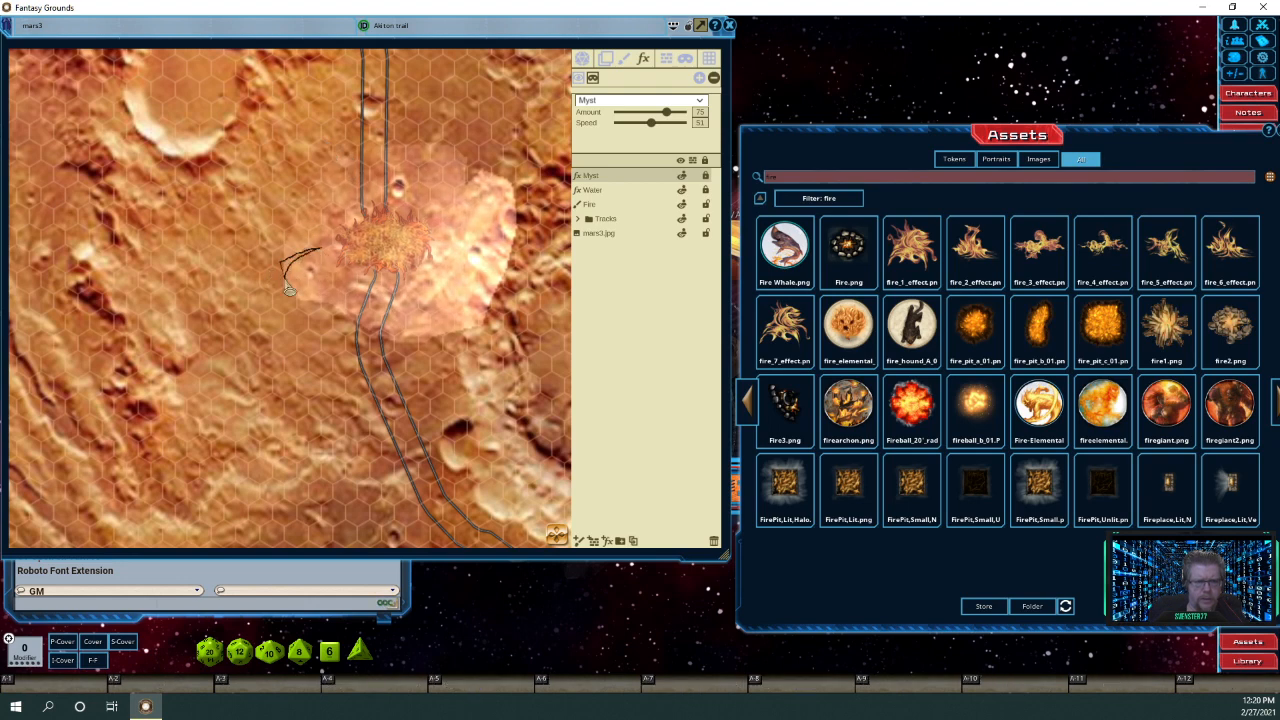
key(alt)
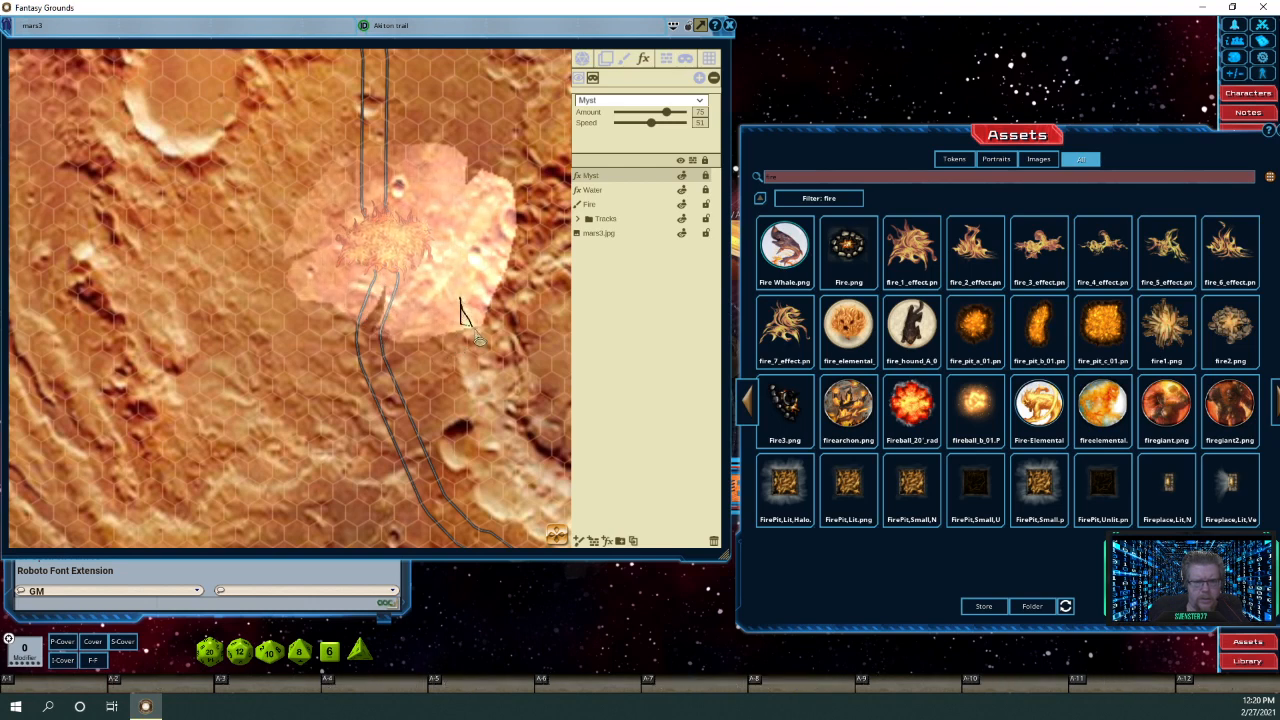
drag(474, 332, 480, 345)
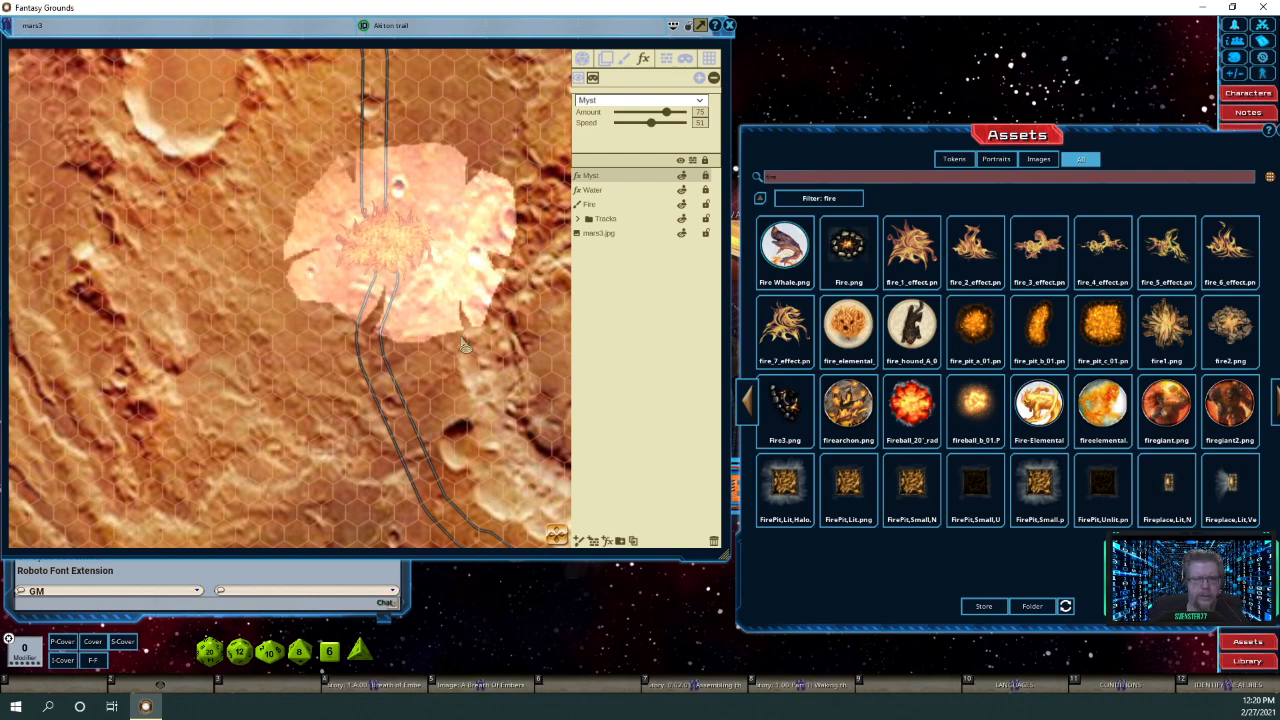
Toggle the Myst layer's visibility off and on to compare, and lower its amount to 65.
scroll(463, 345, down, 3)
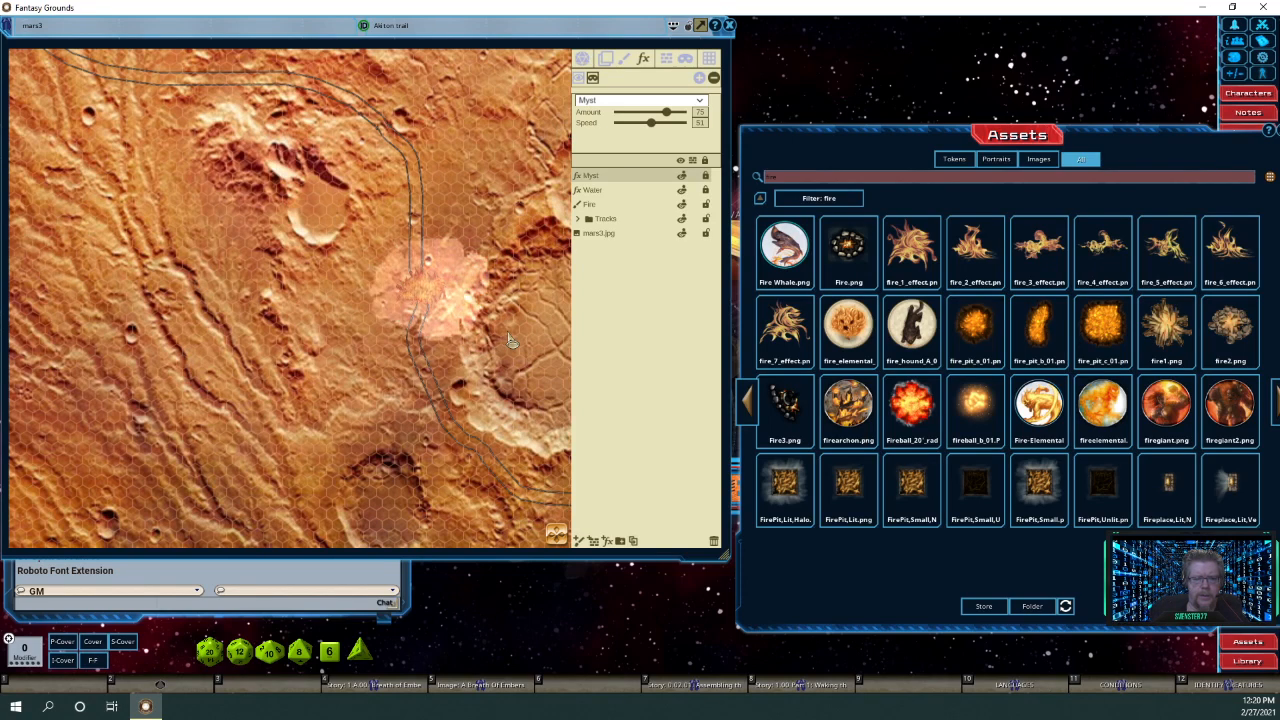
scroll(509, 338, down, 1)
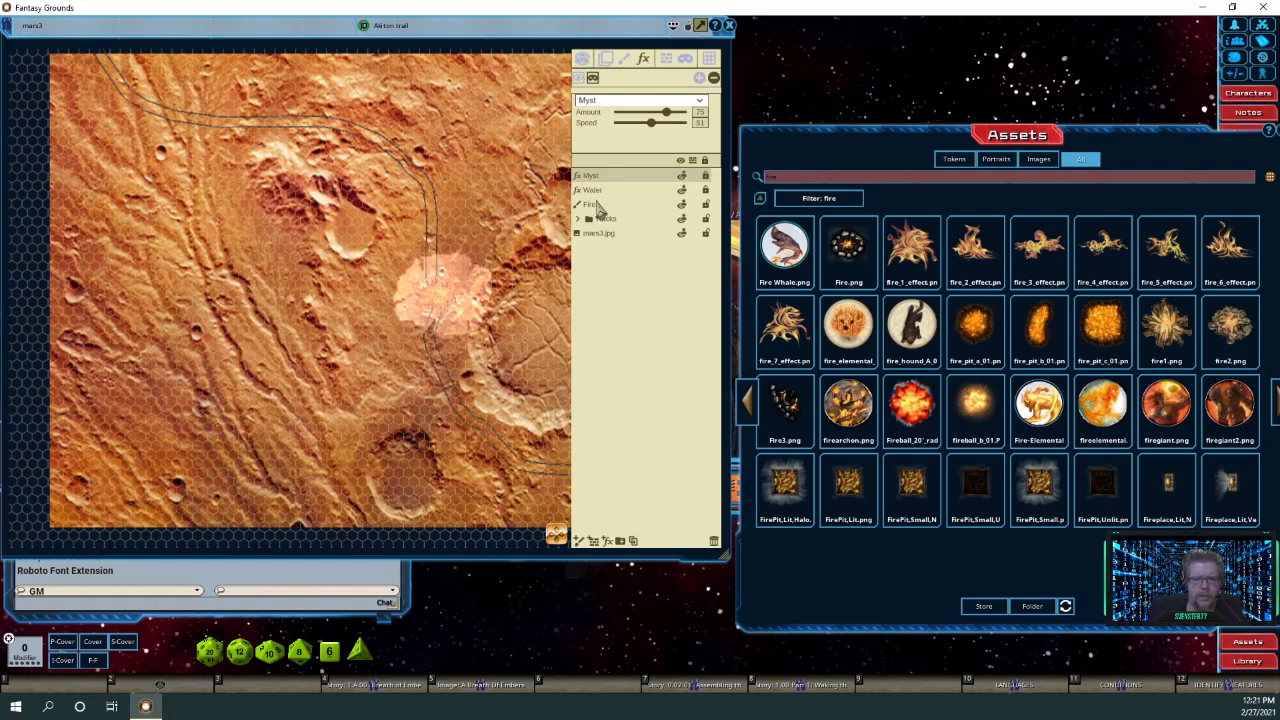
click(684, 181)
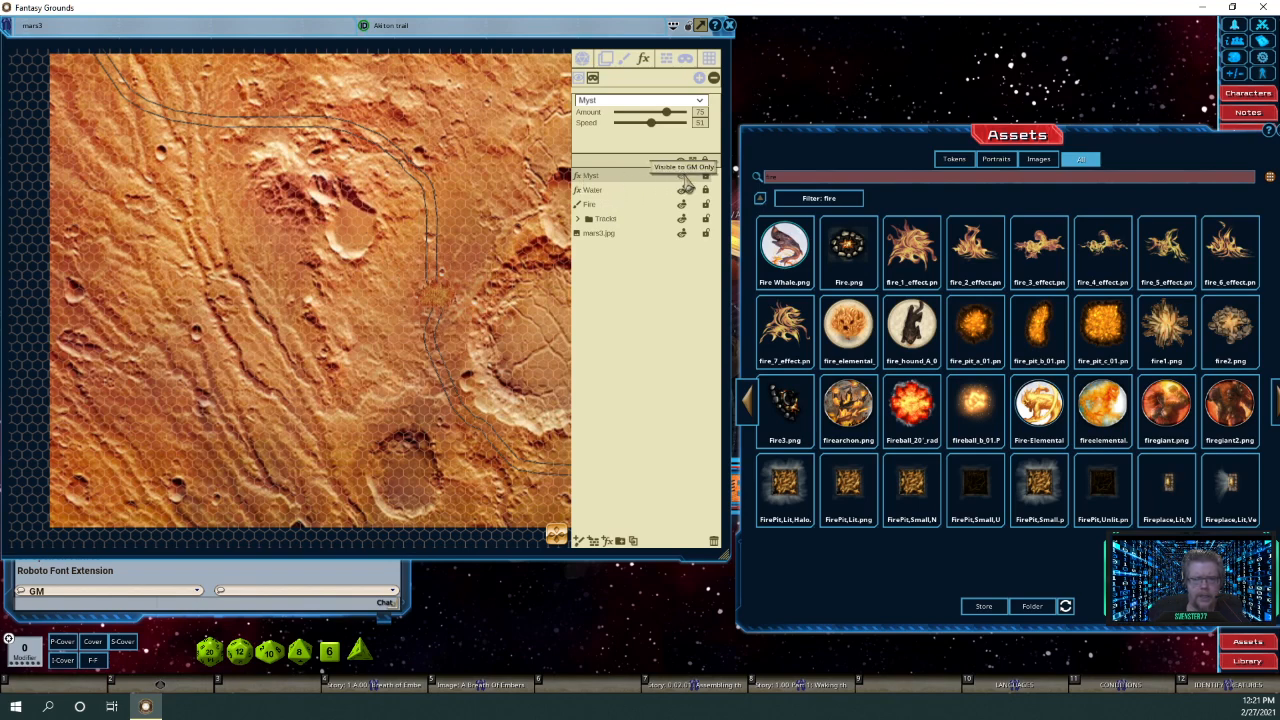
click(685, 185)
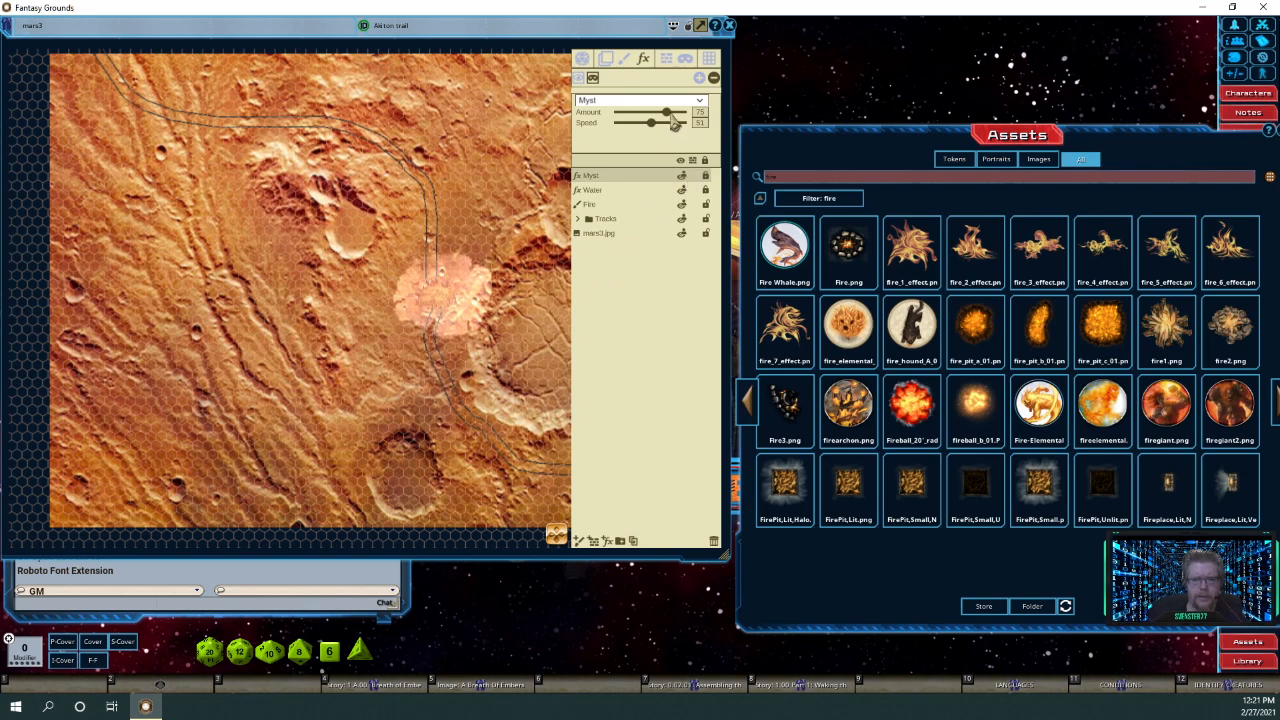
drag(673, 118, 665, 121)
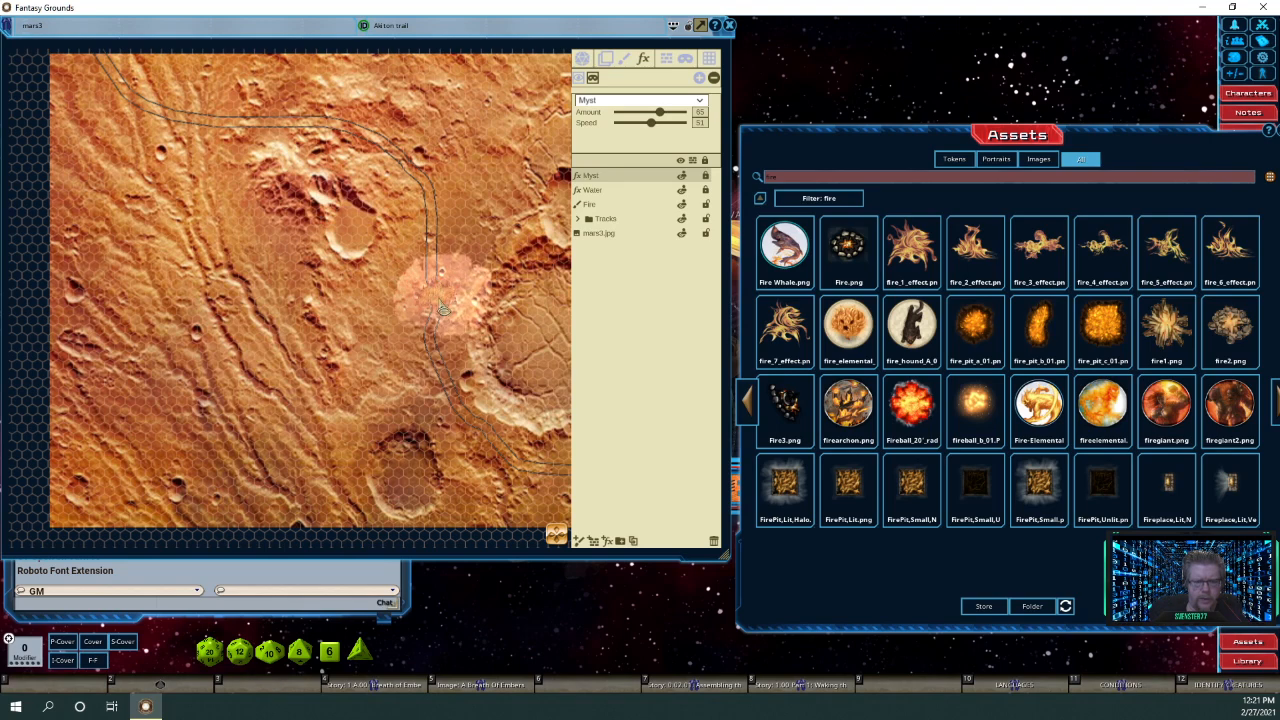
Mask the mist out over the fire's centre with freehand shapes and check the fire at different scales.
scroll(437, 300, up, 5)
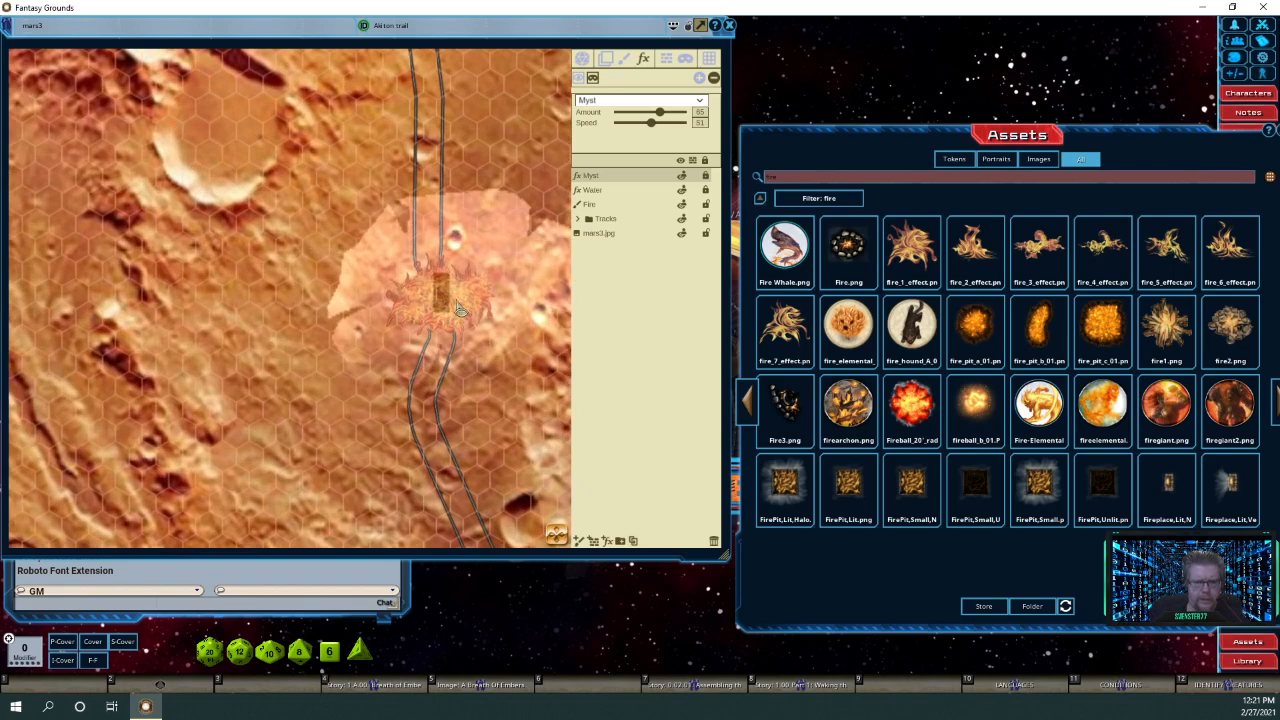
key(alt)
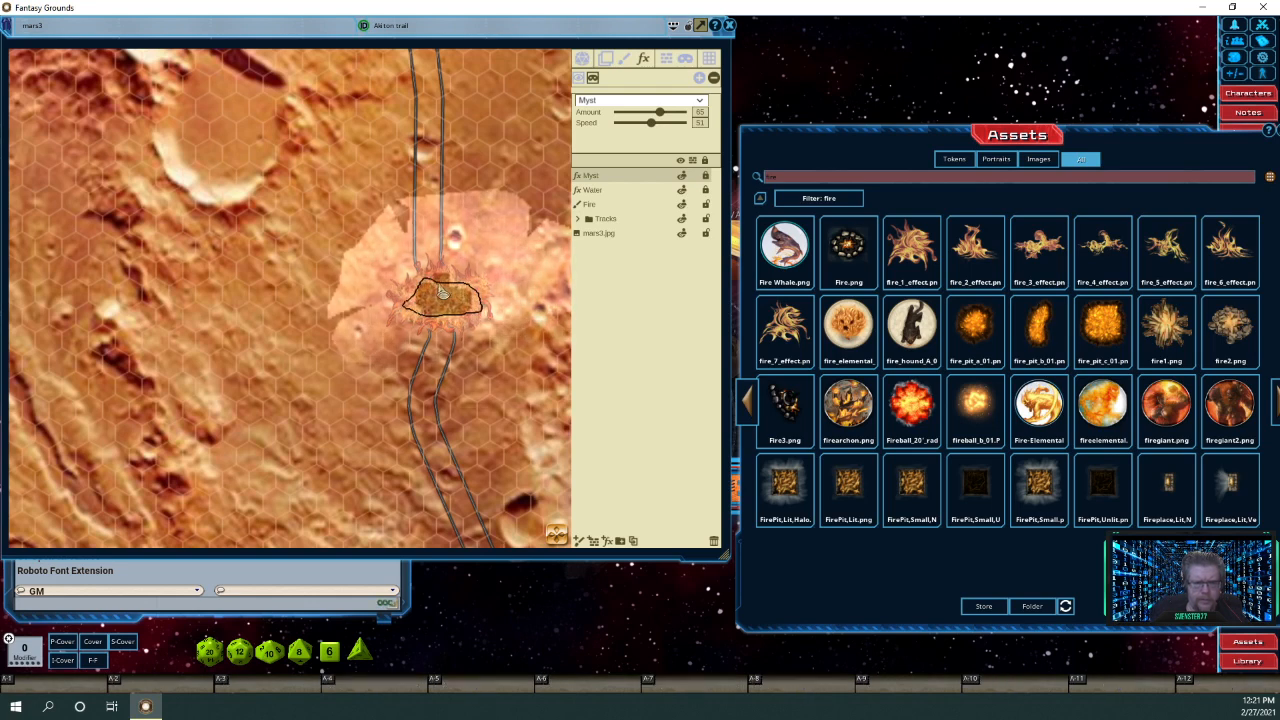
drag(439, 288, 441, 292)
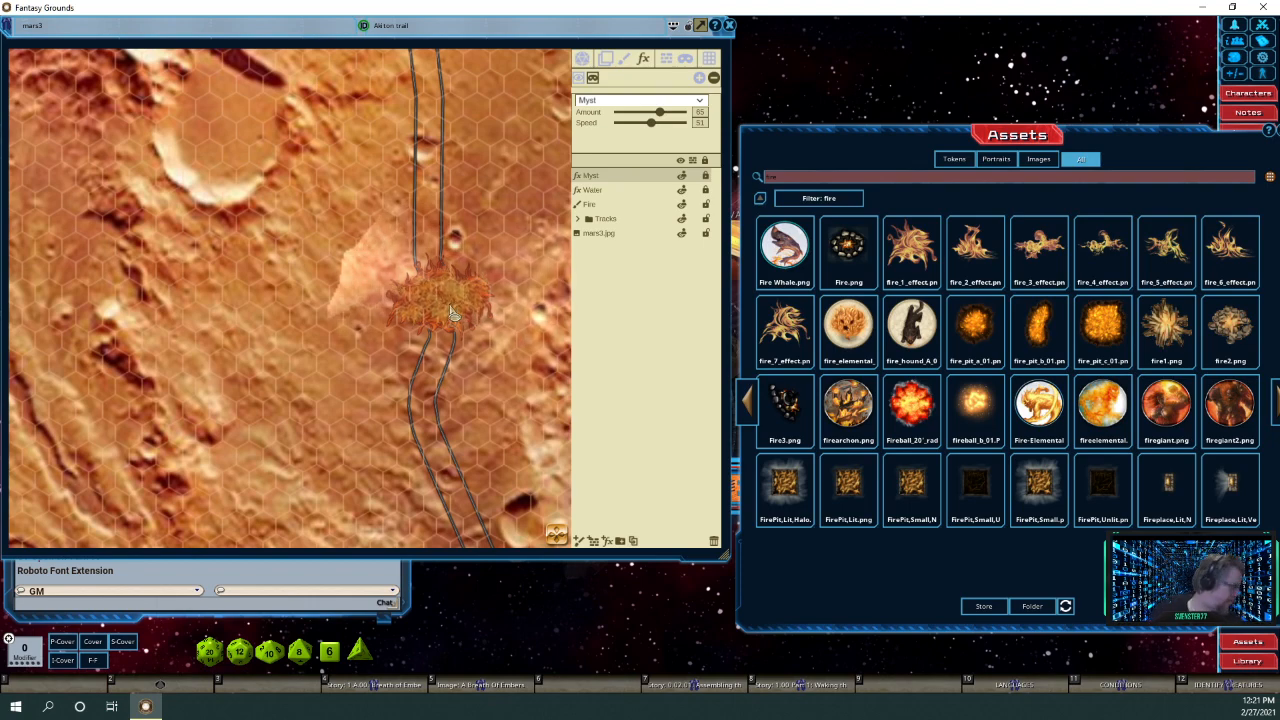
scroll(540, 343, down, 6)
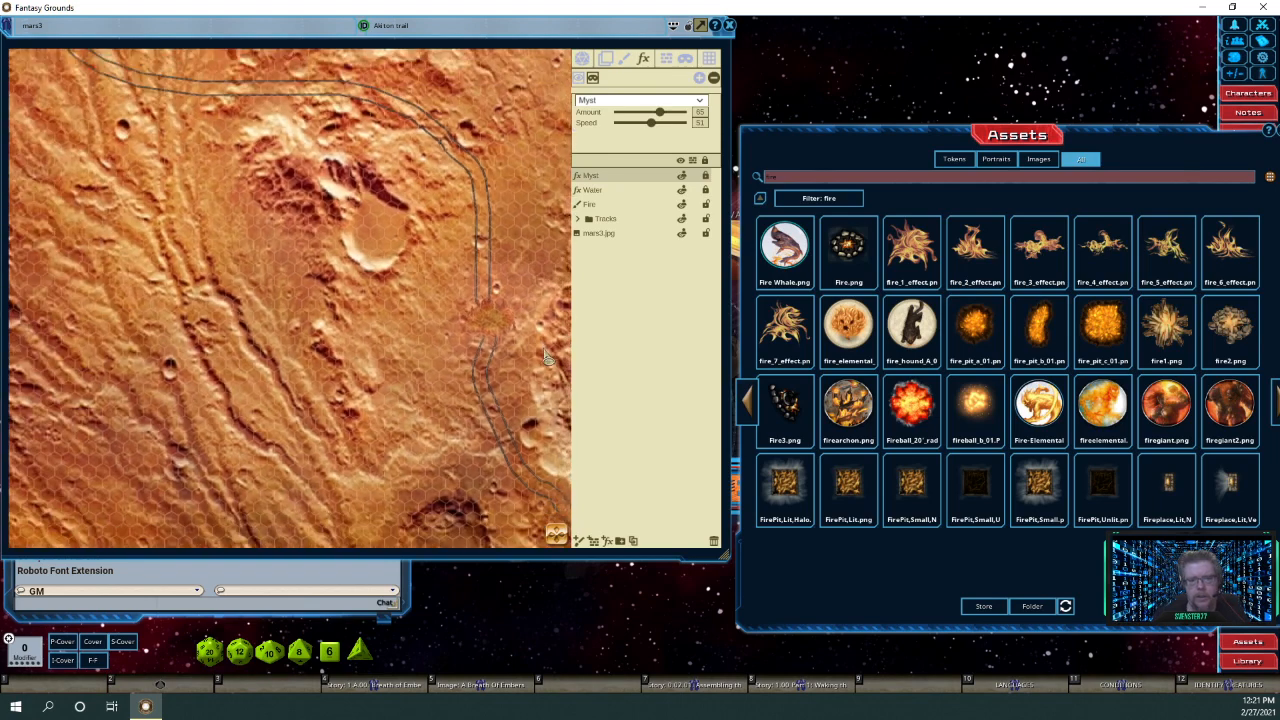
scroll(557, 533, up, 3)
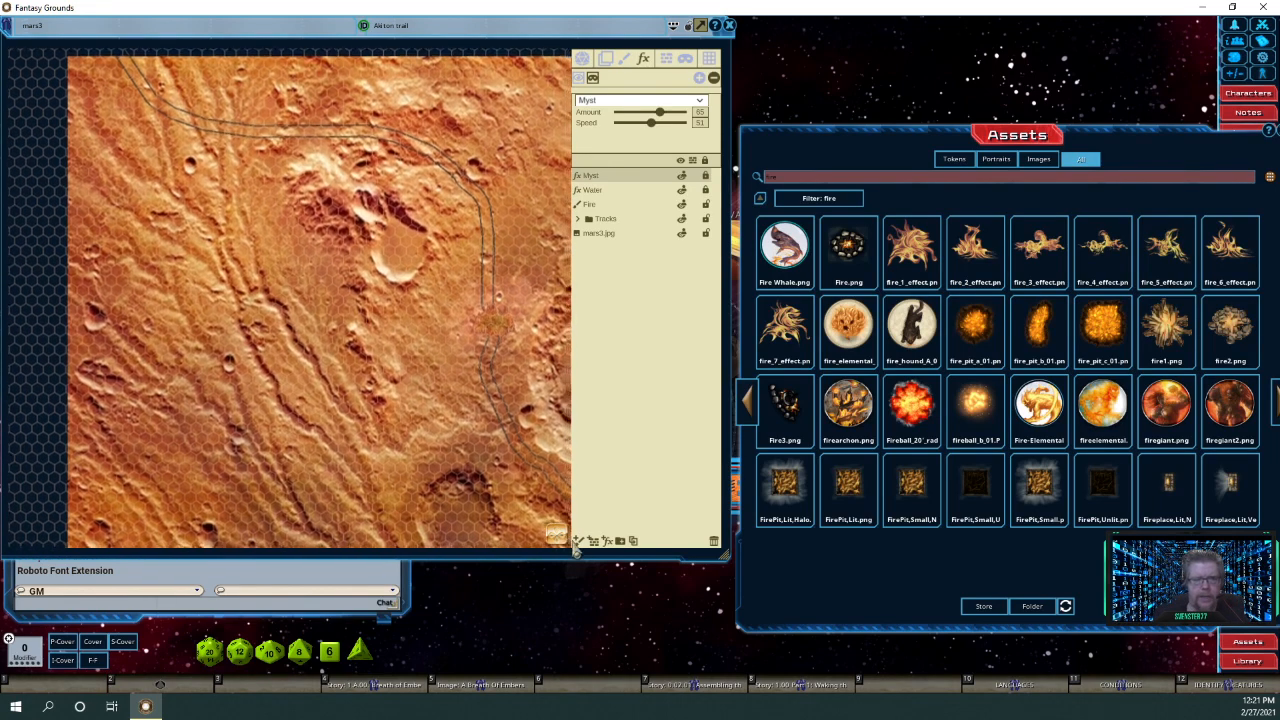
drag(616, 568, 518, 456)
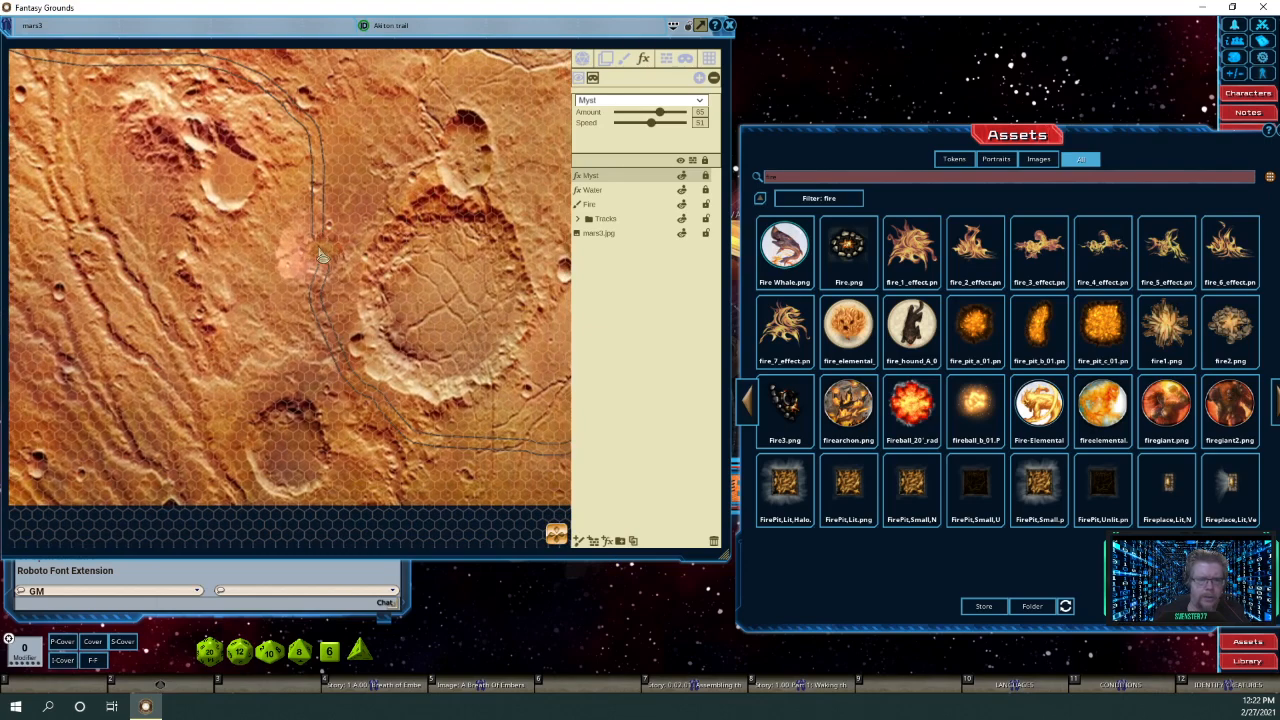
scroll(320, 257, up, 5)
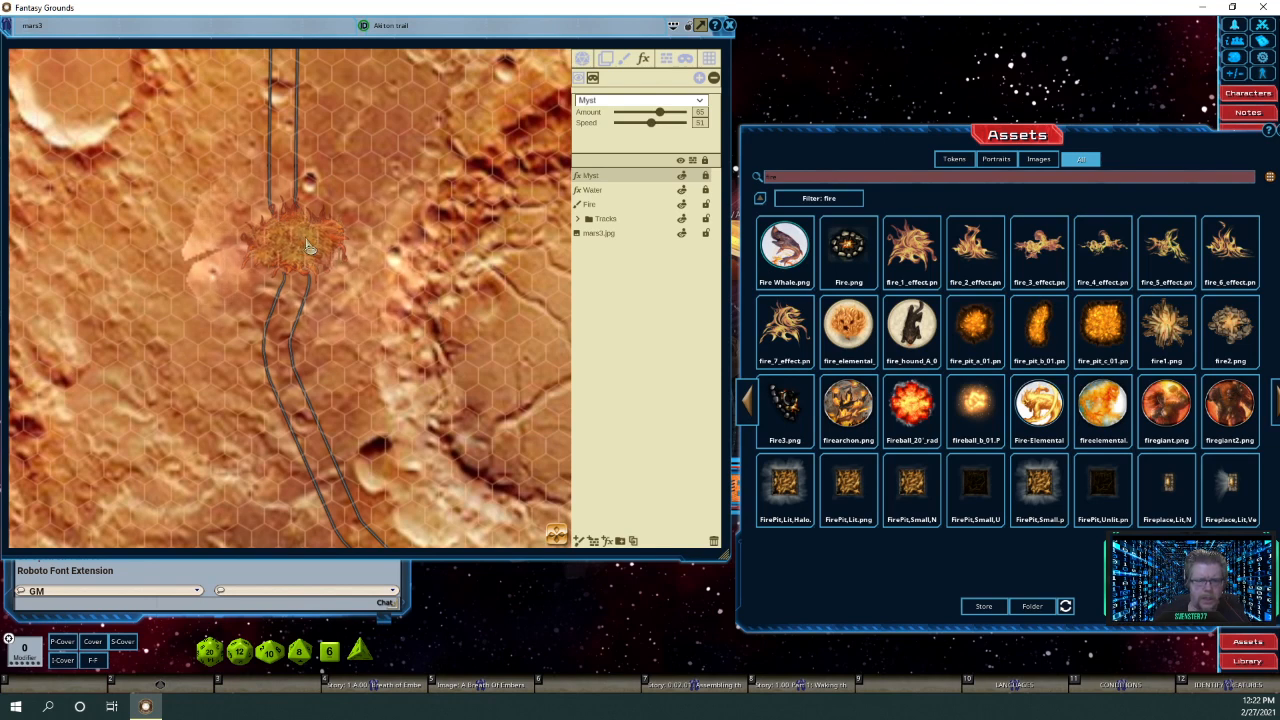
click(589, 206)
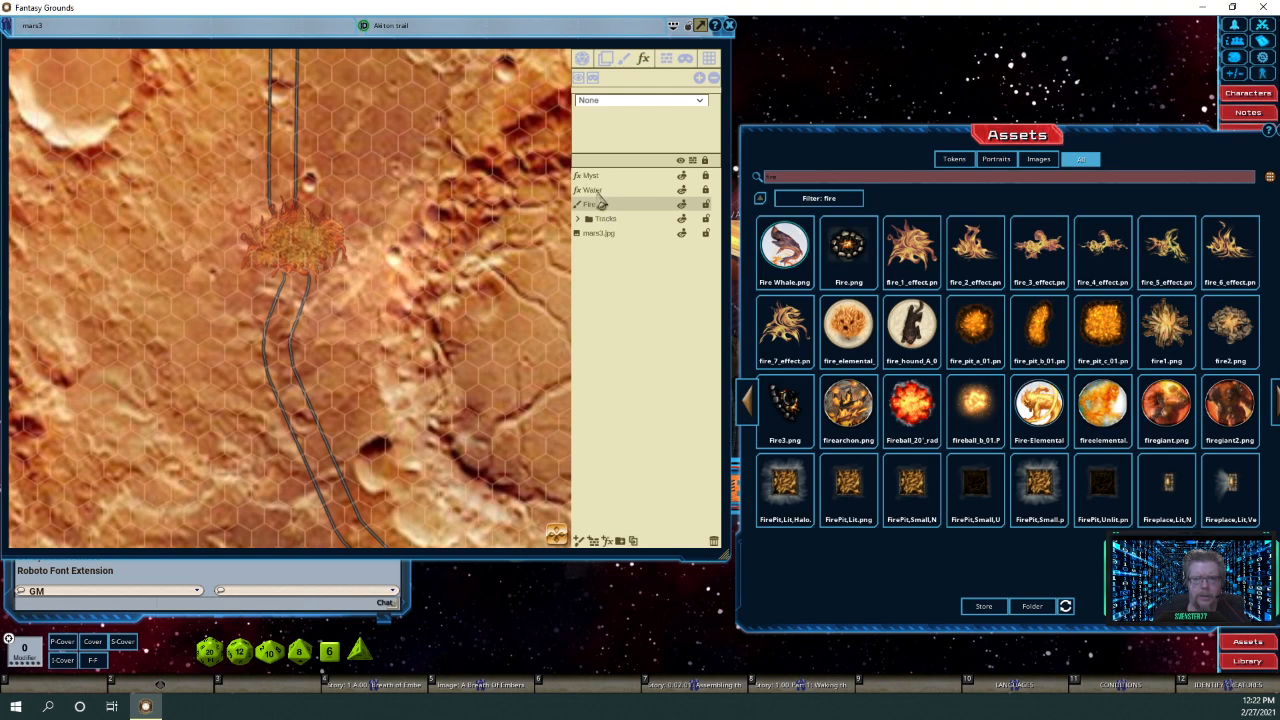
click(616, 68)
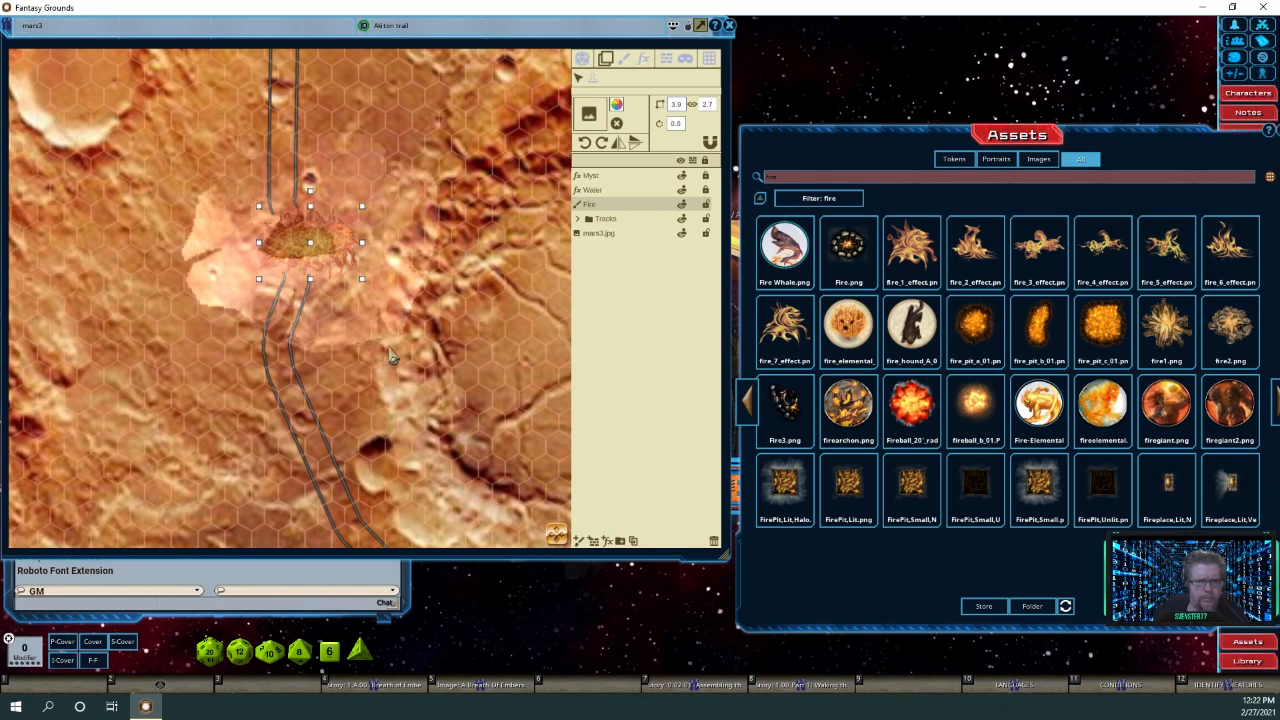
click(603, 177)
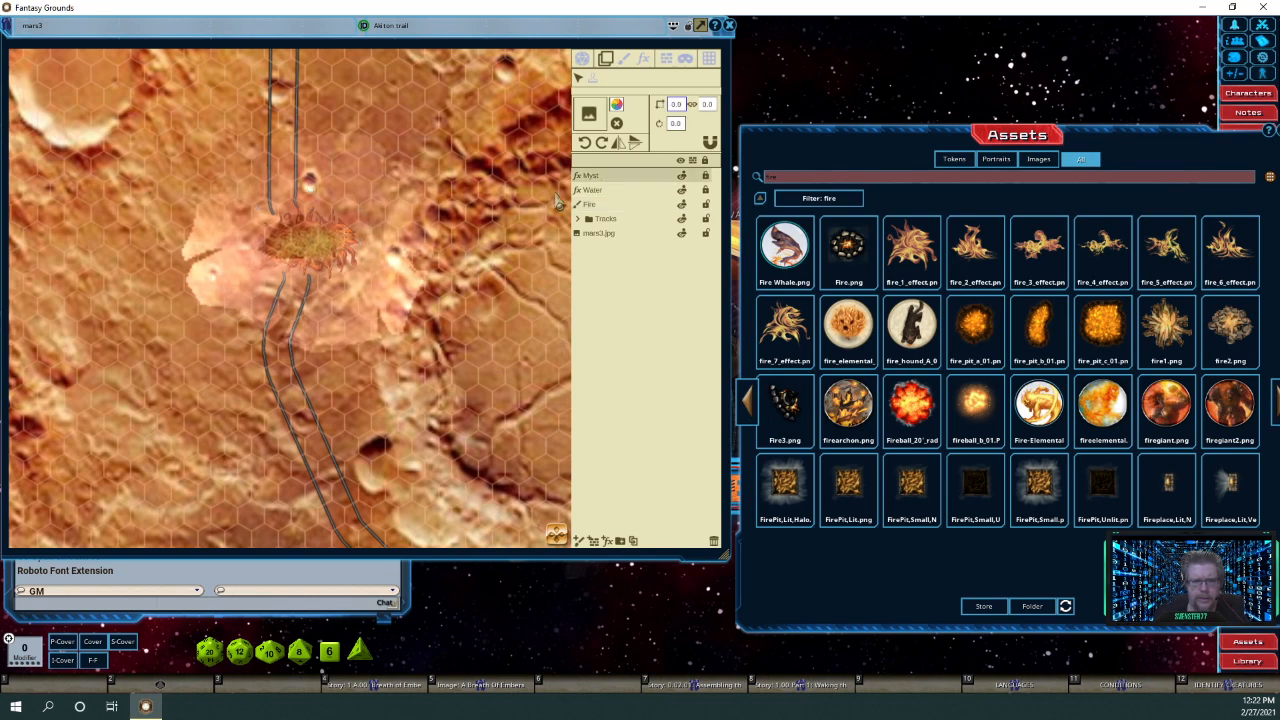
click(643, 59)
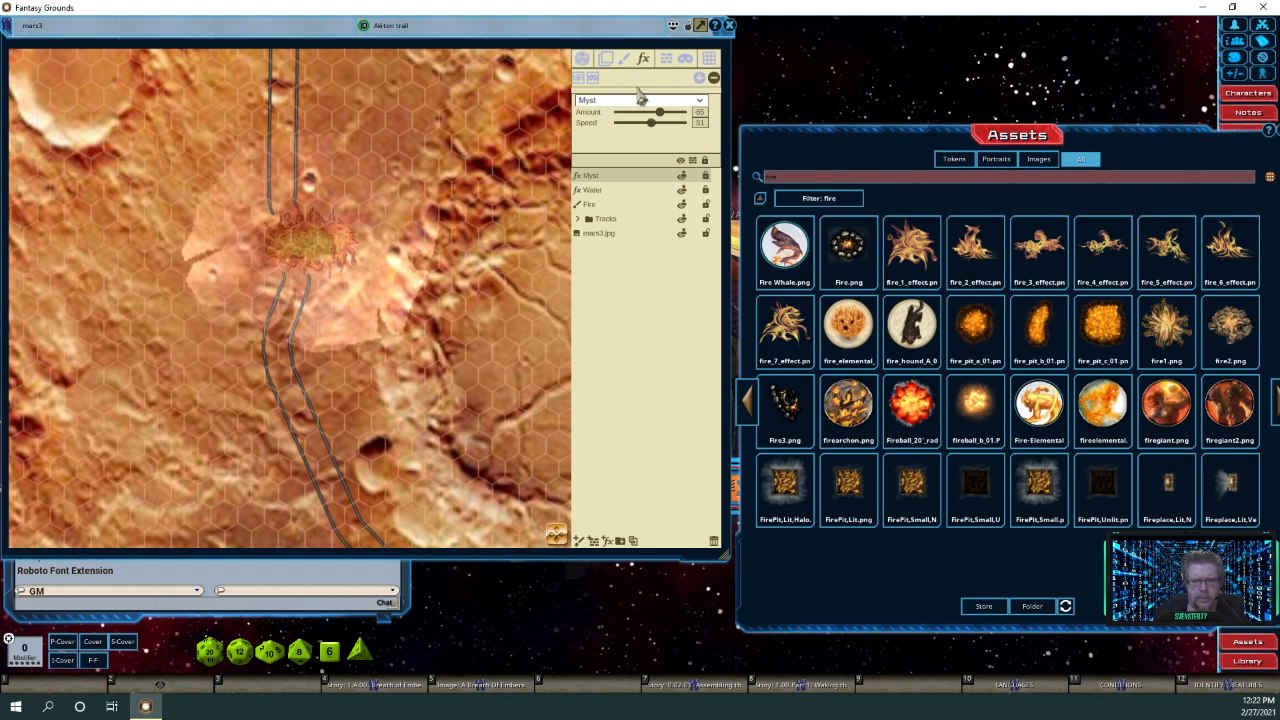
Reveal small freehand areas of the Myst effect over the fire.
click(594, 79)
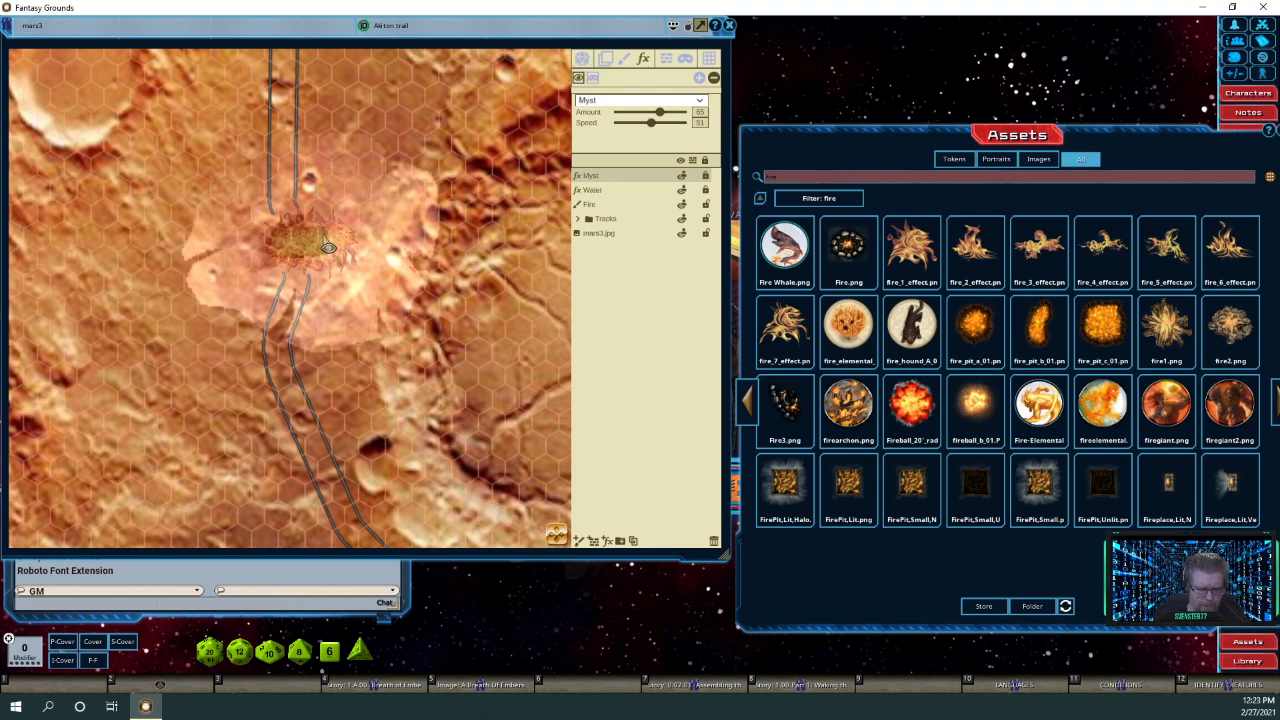
key(alt)
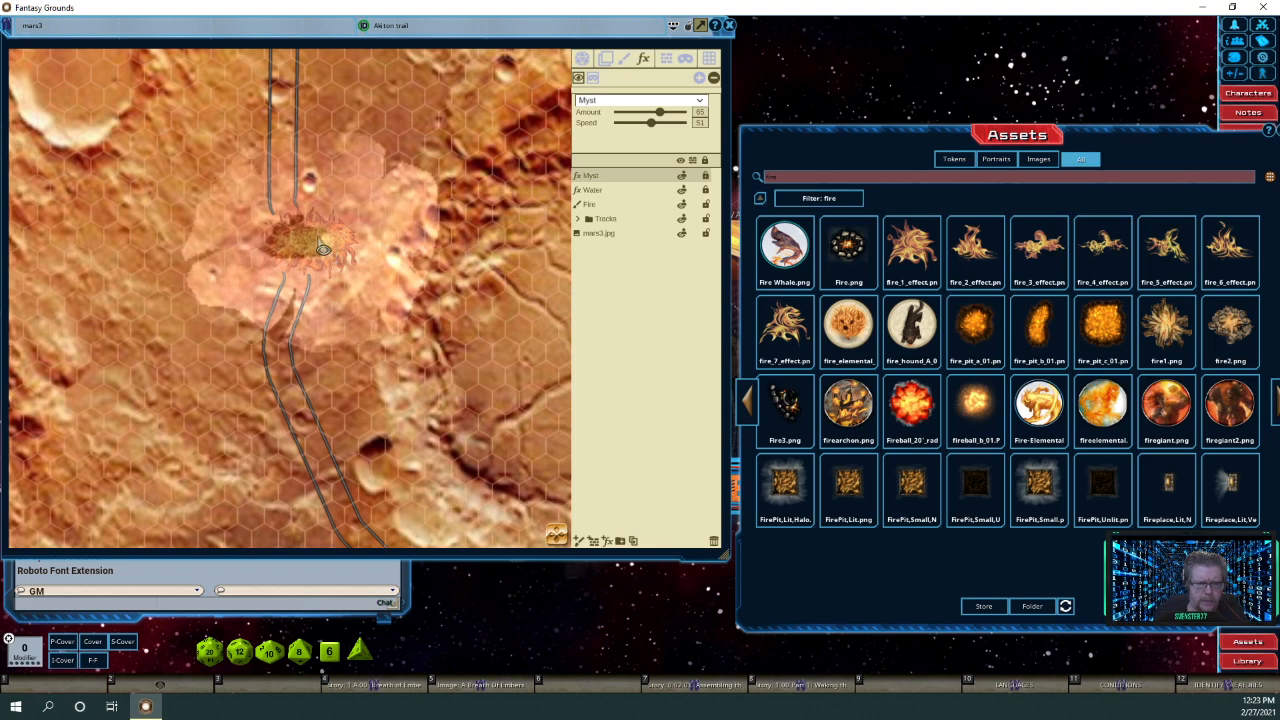
key(alt)
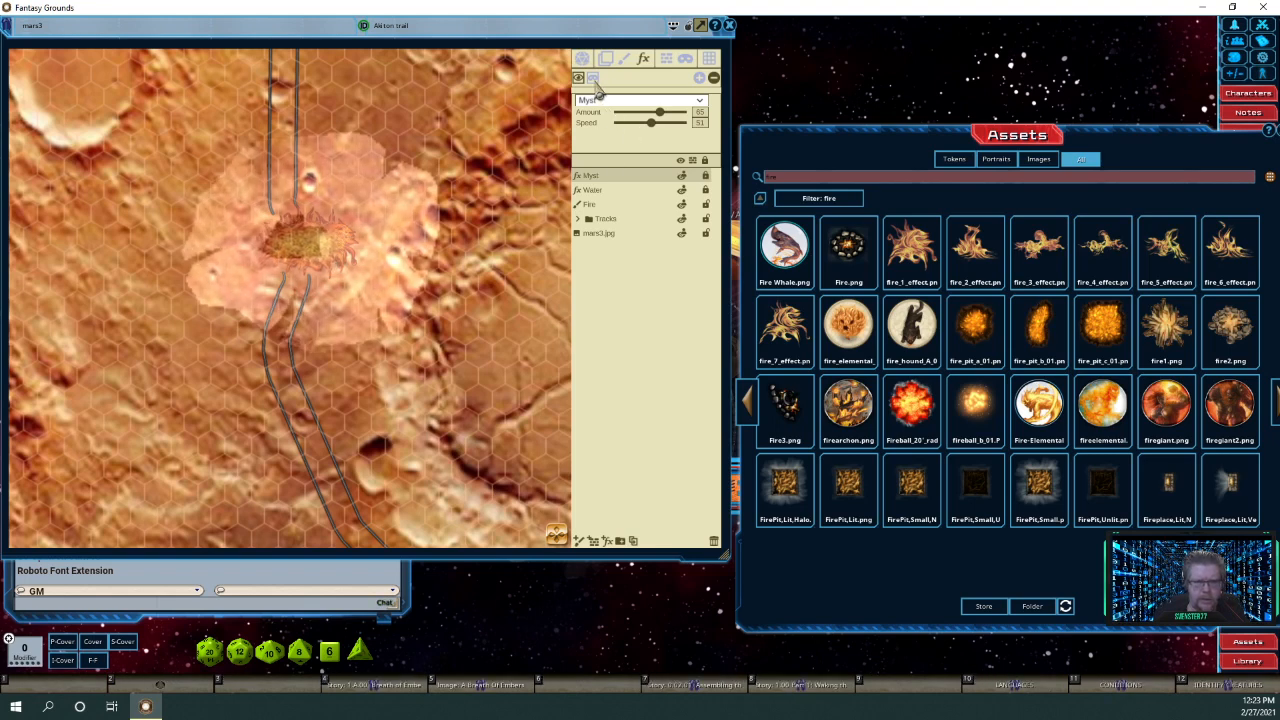
Mask further small freehand areas of mist out of the middle and right side of the fire.
key(alt)
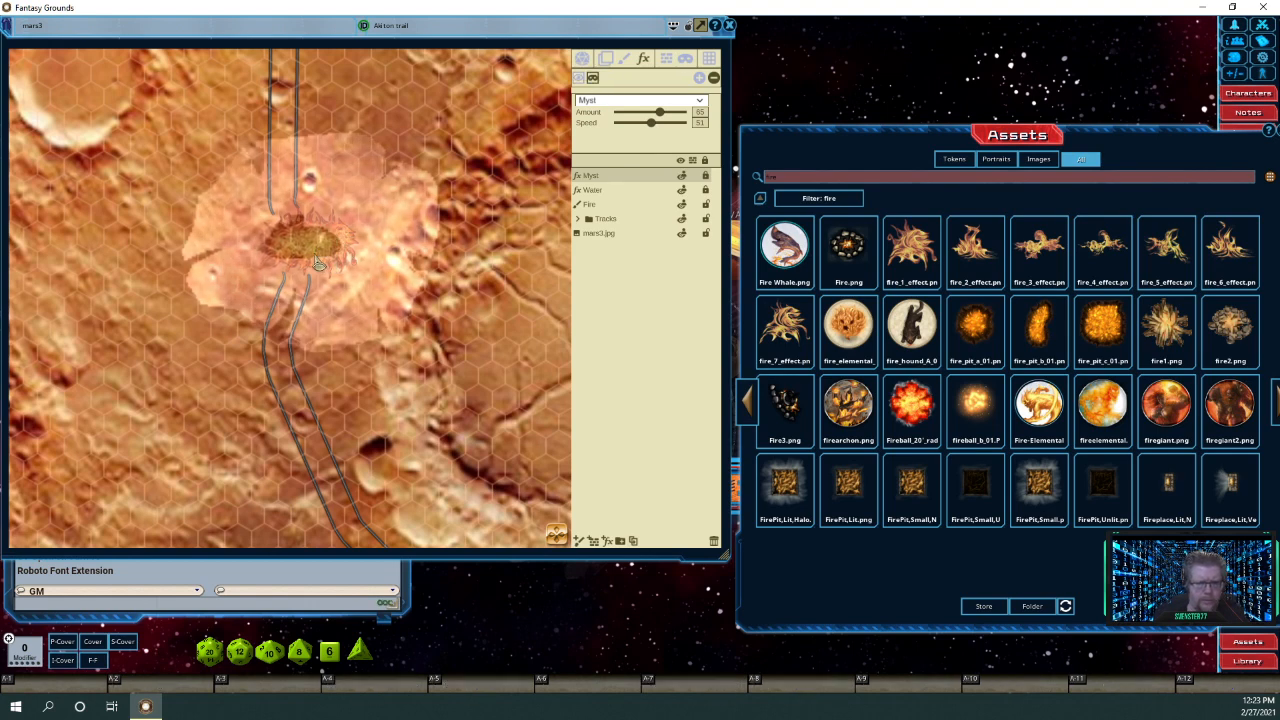
drag(318, 232, 332, 250)
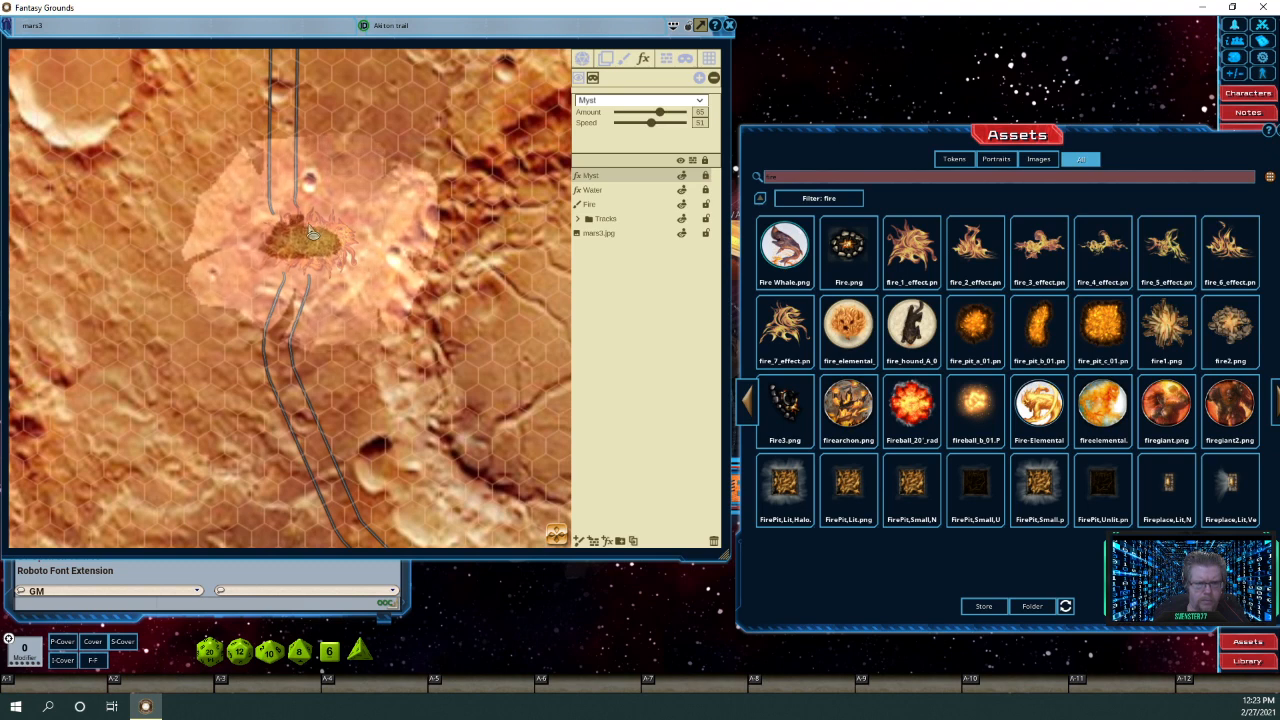
mouse_move(313, 239)
mouse_down()
mouse_move(335, 232)
mouse_move(352, 254)
mouse_move(303, 252)
mouse_up()
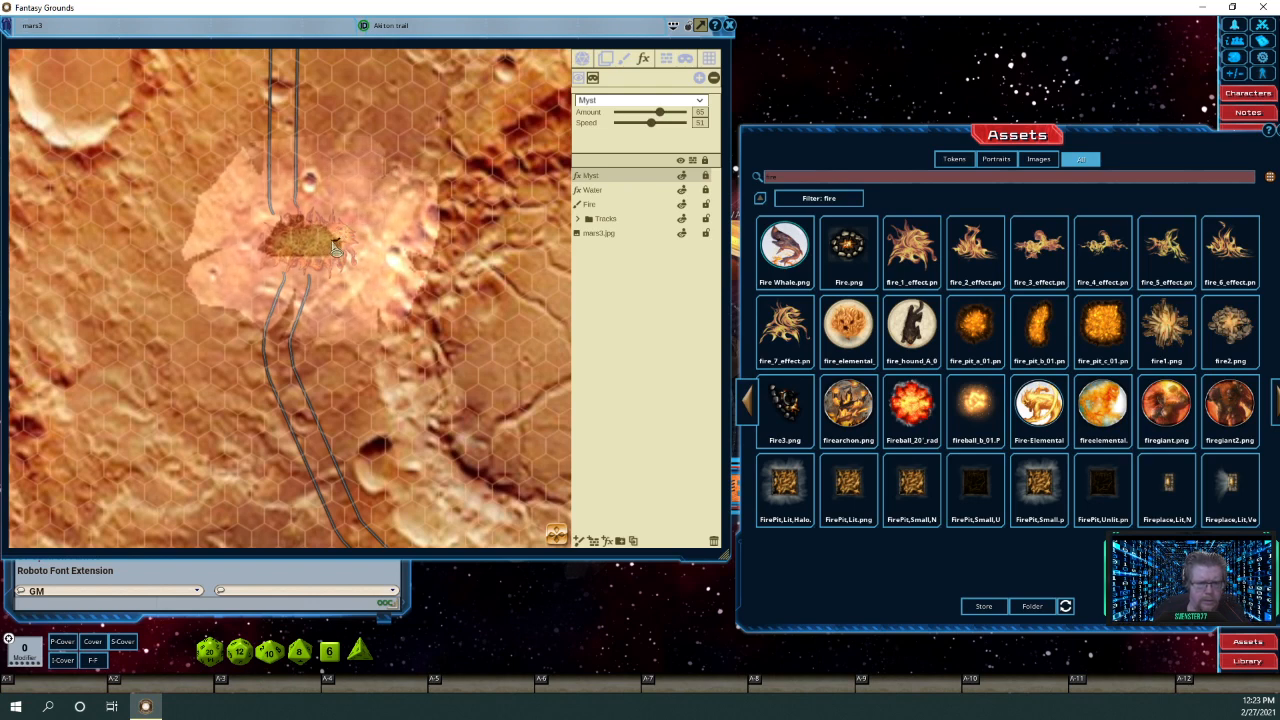
drag(330, 237, 326, 253)
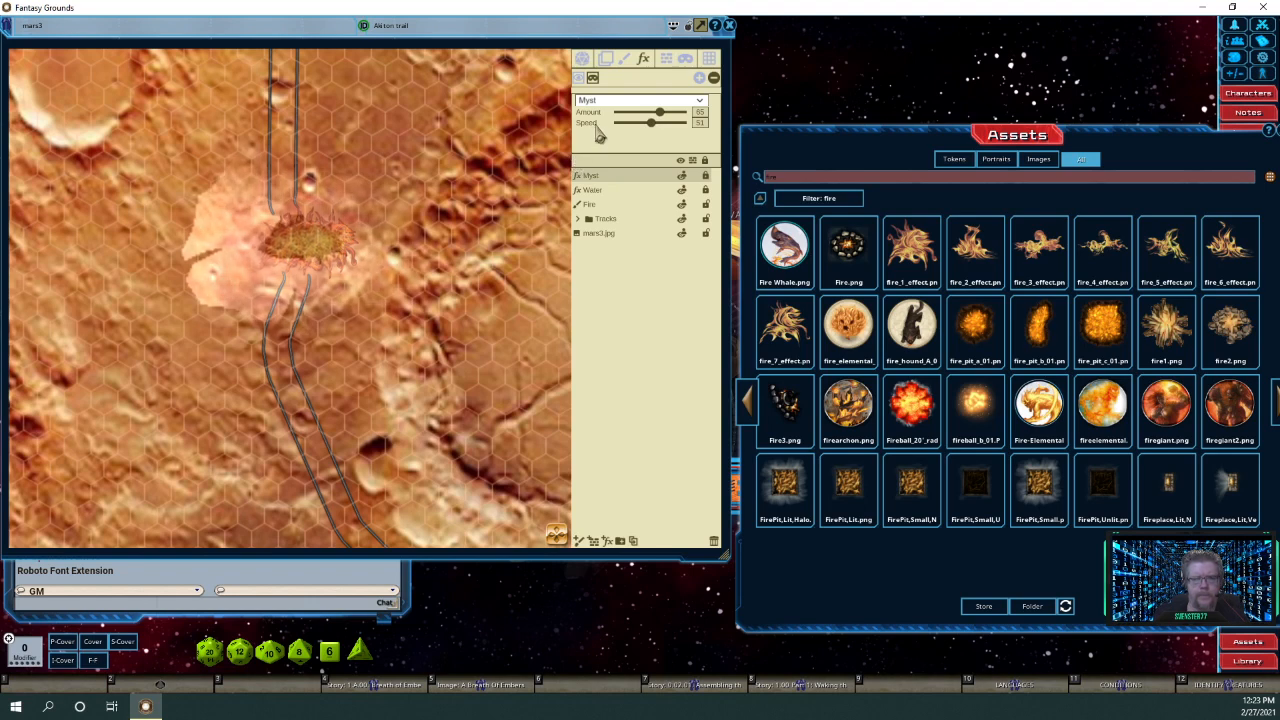
Touch up the mist at the fire's left edge by unmasking, and check the effect on the wider map.
click(579, 79)
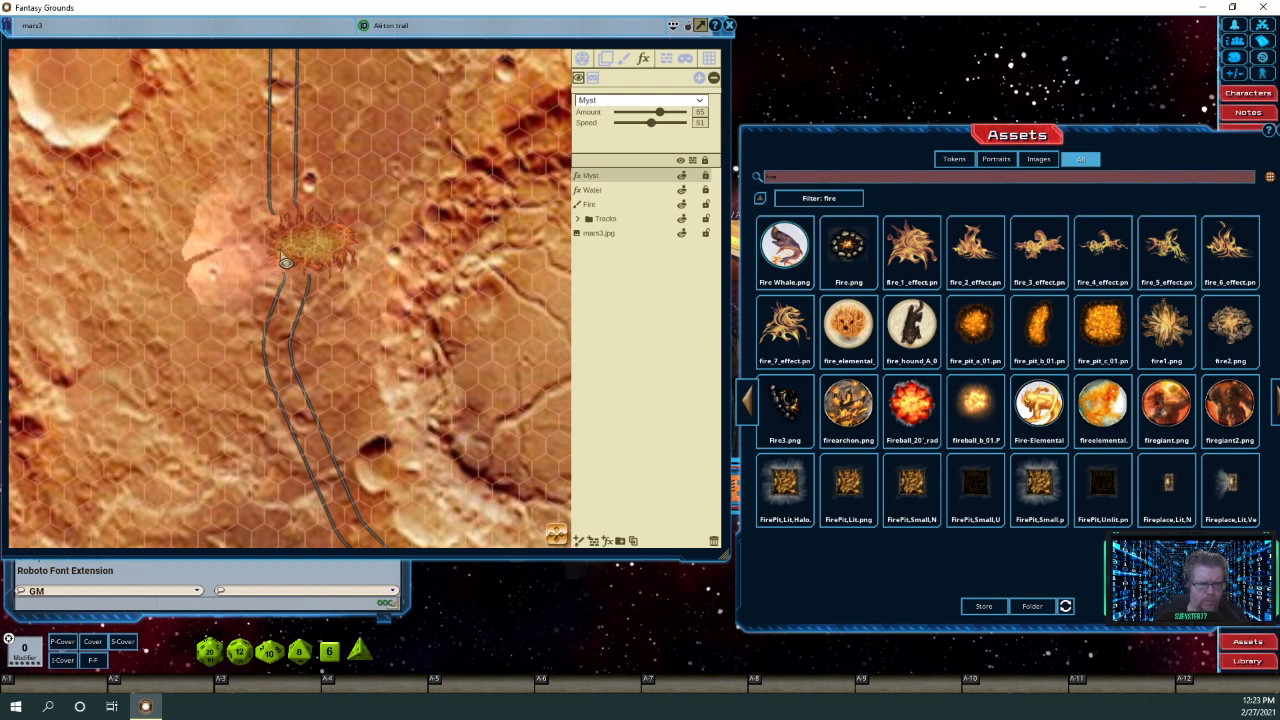
scroll(377, 297, down, 3)
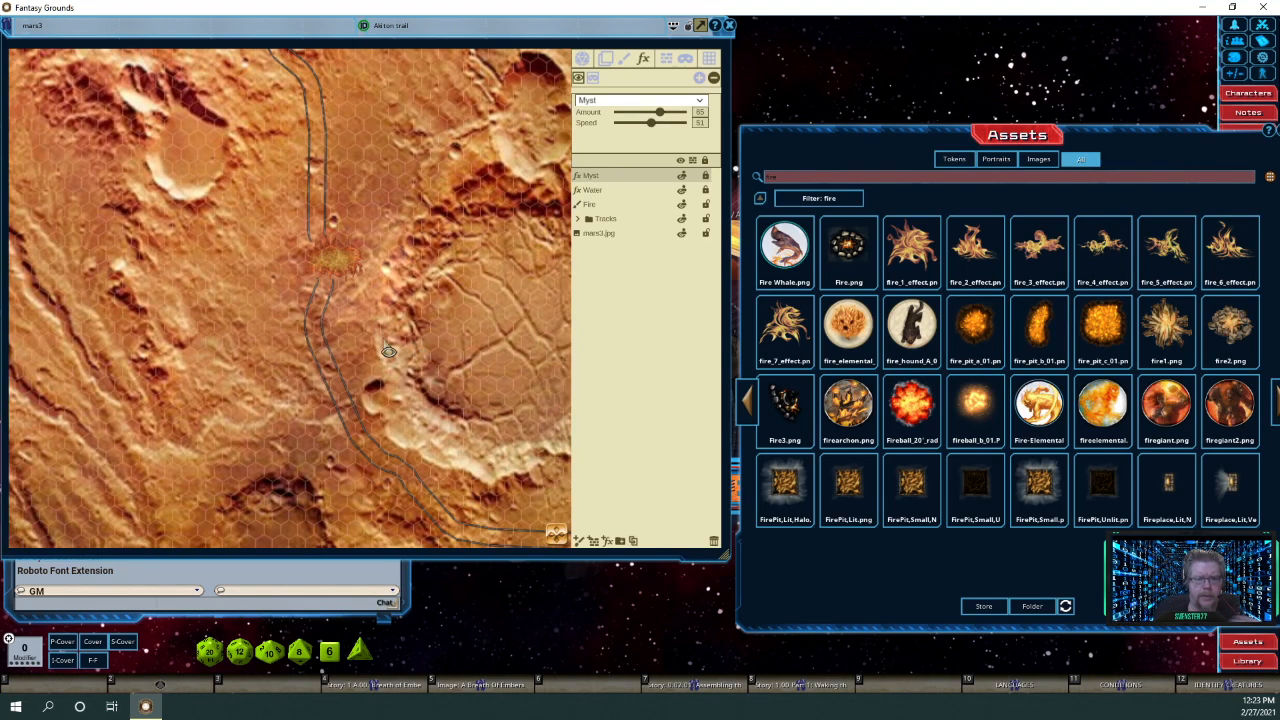
scroll(367, 317, down, 3)
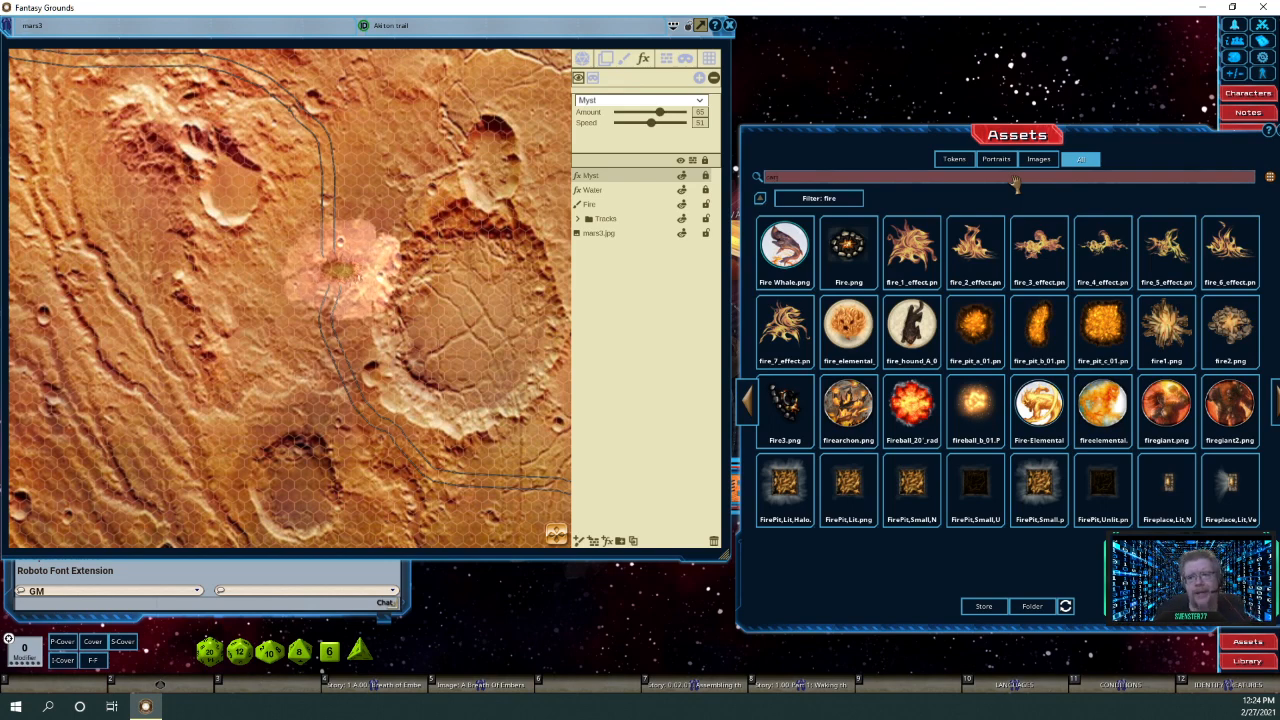
Search all assets for "cart" and add a new painting layer above the Myst layer.
text(t)
key(Return)
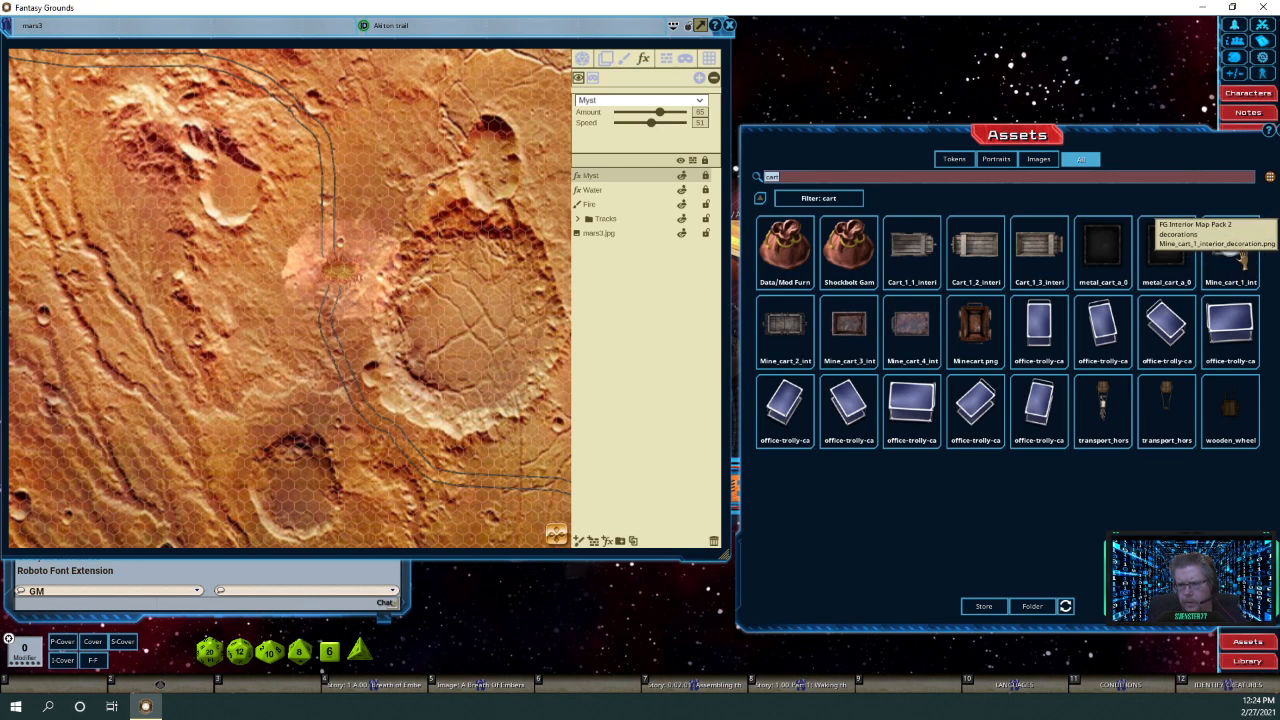
click(606, 59)
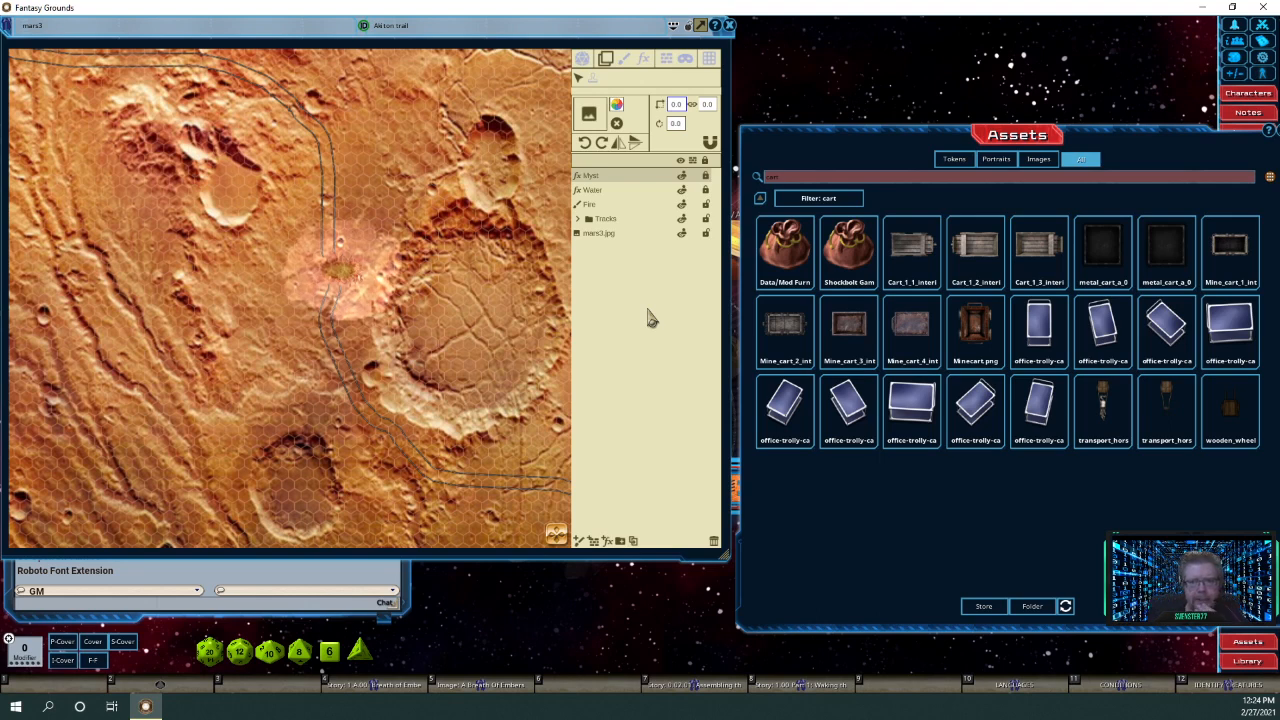
click(580, 543)
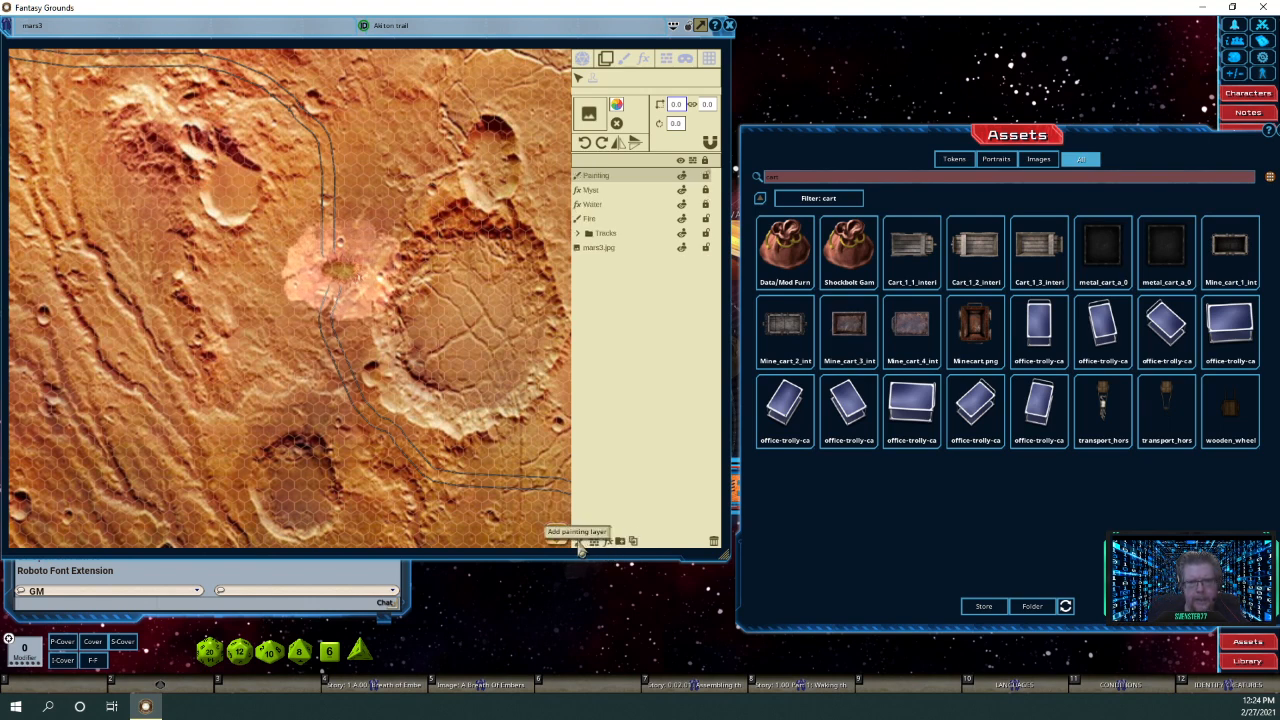
Rename the new painting layer above the Myst layer to "Carts".
double_click(597, 176)
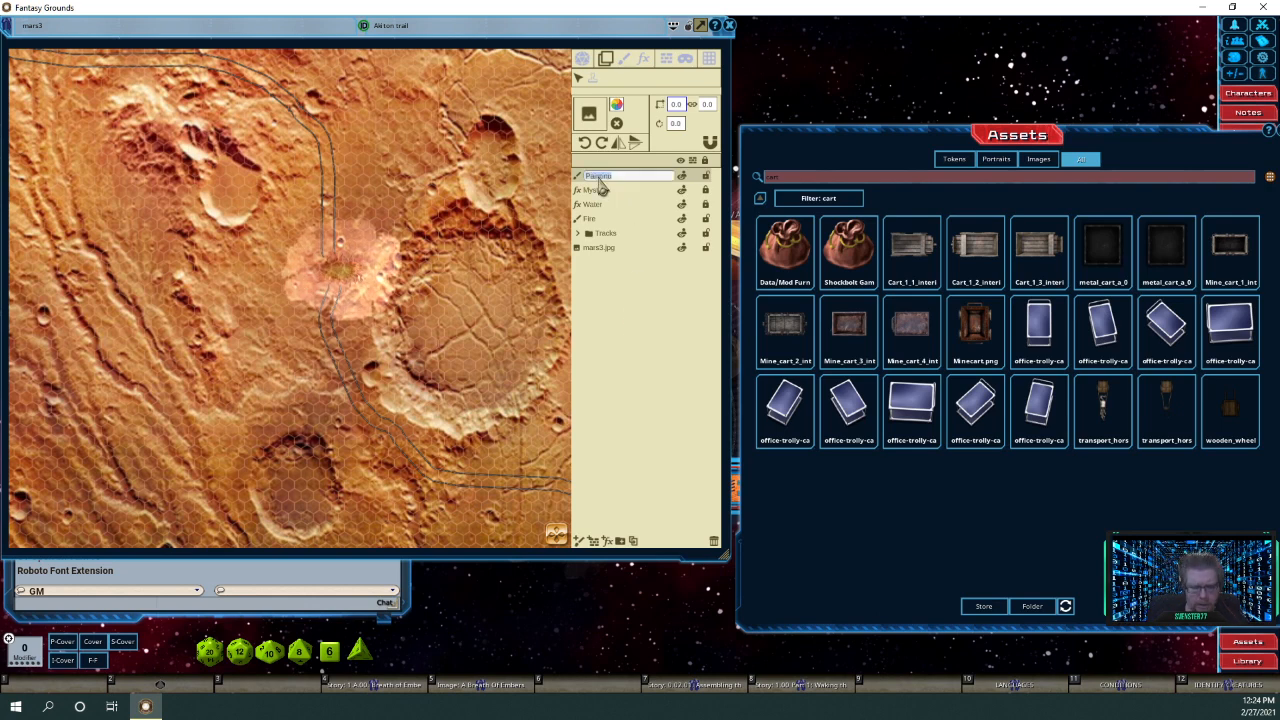
text(Carts)
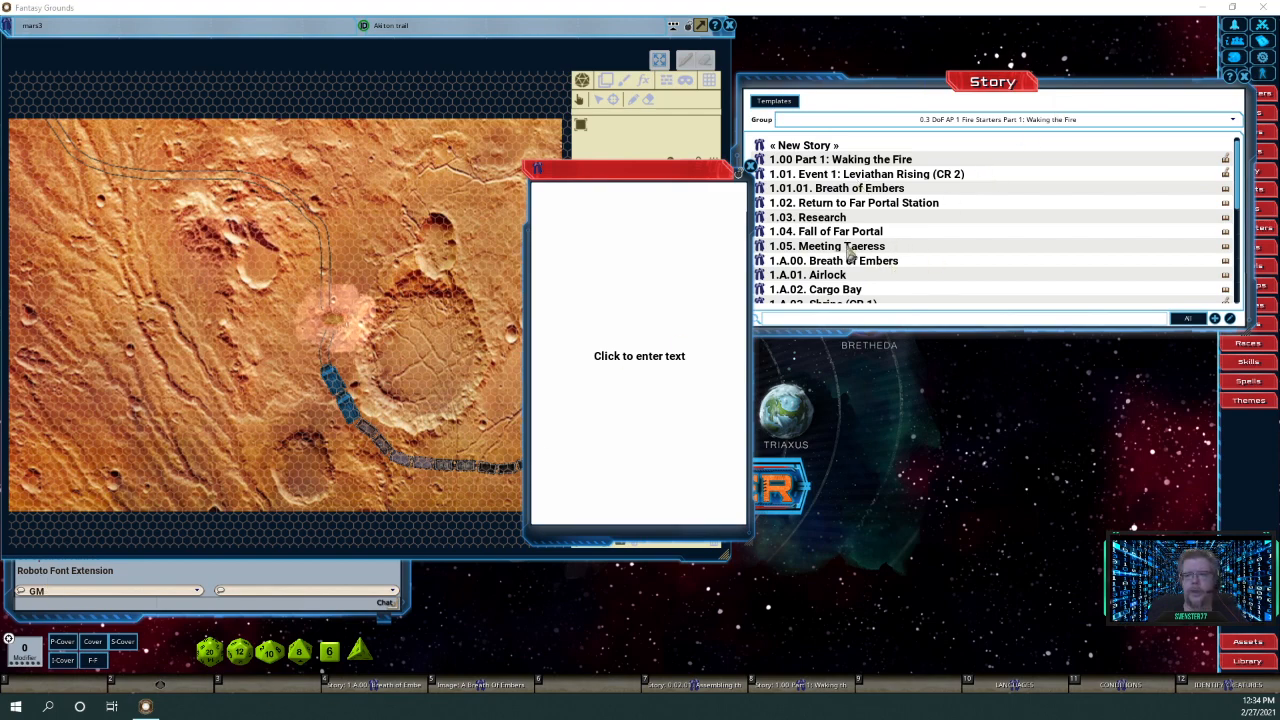
Reposition the blank story entry over the map and title it "1.03.01 Akiton Job".
drag(617, 180, 582, 202)
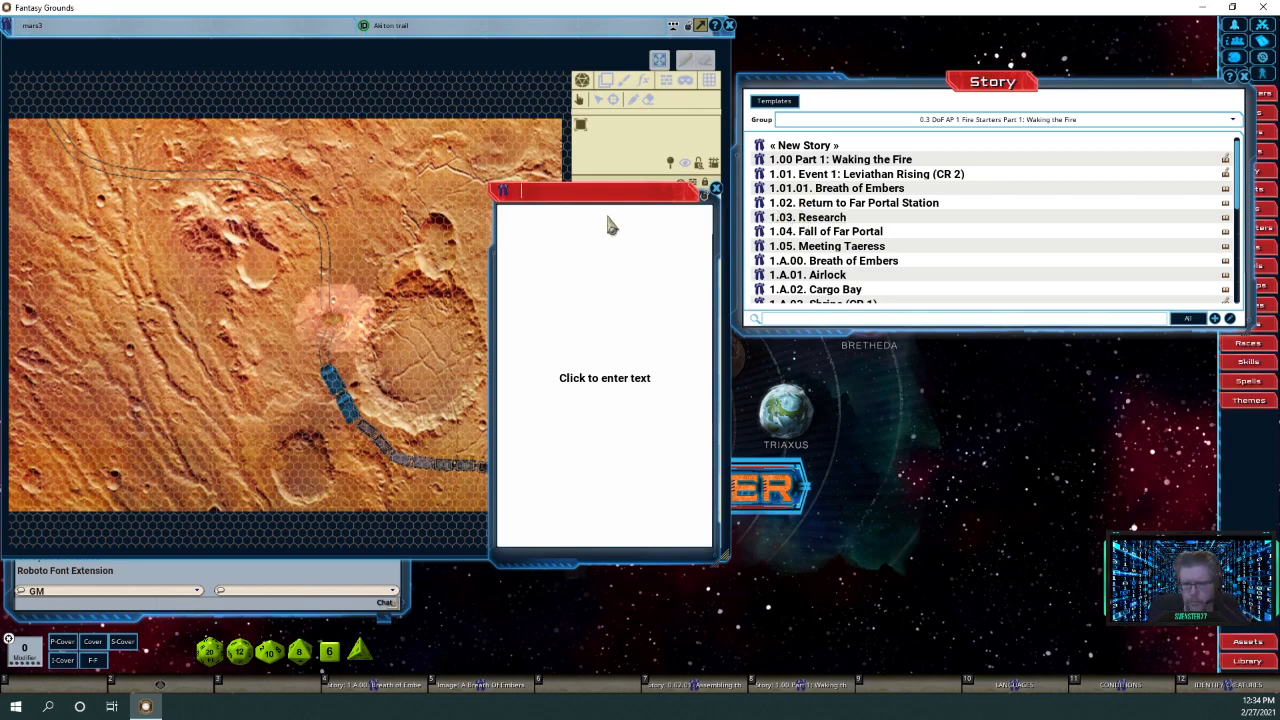
text(1)
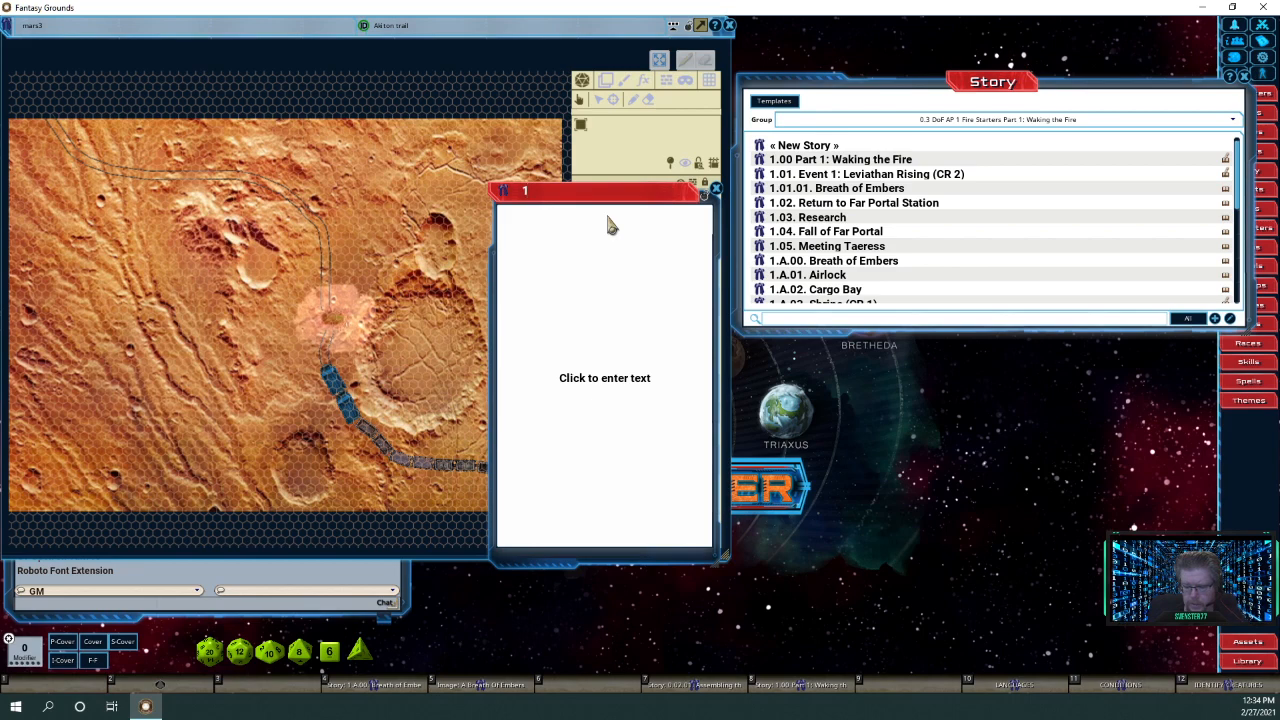
text(.0)
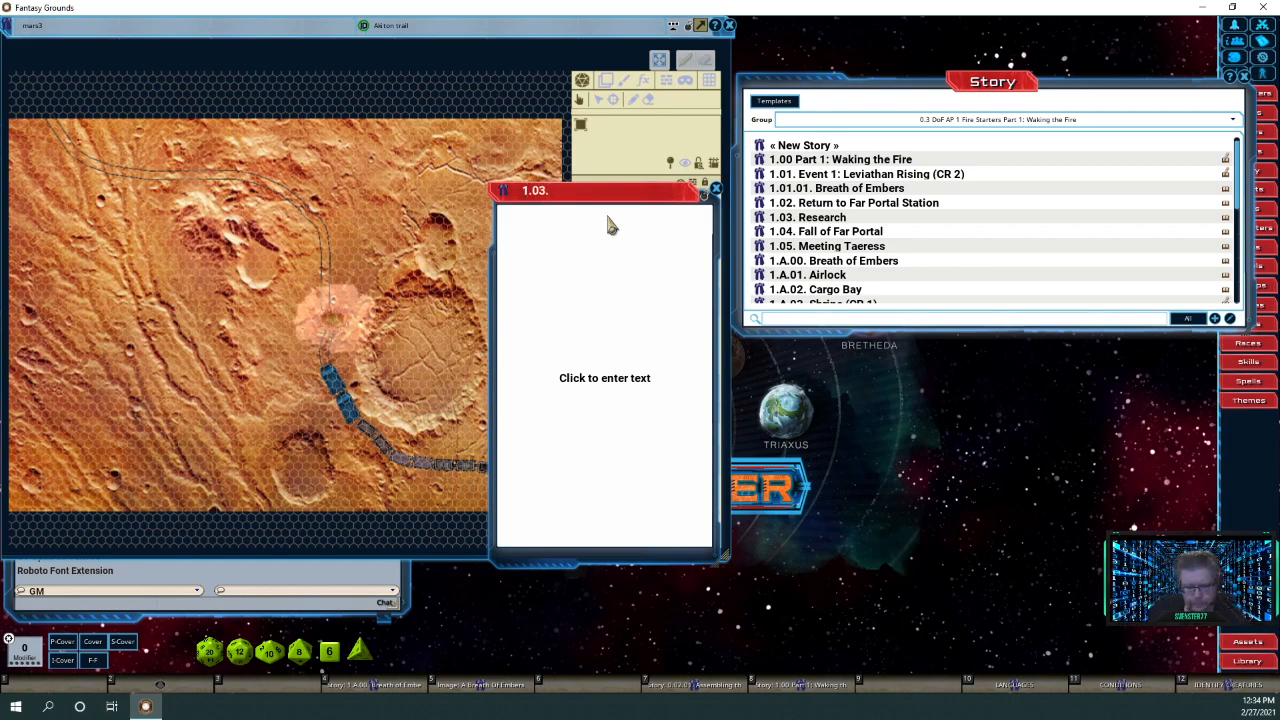
text(3.)
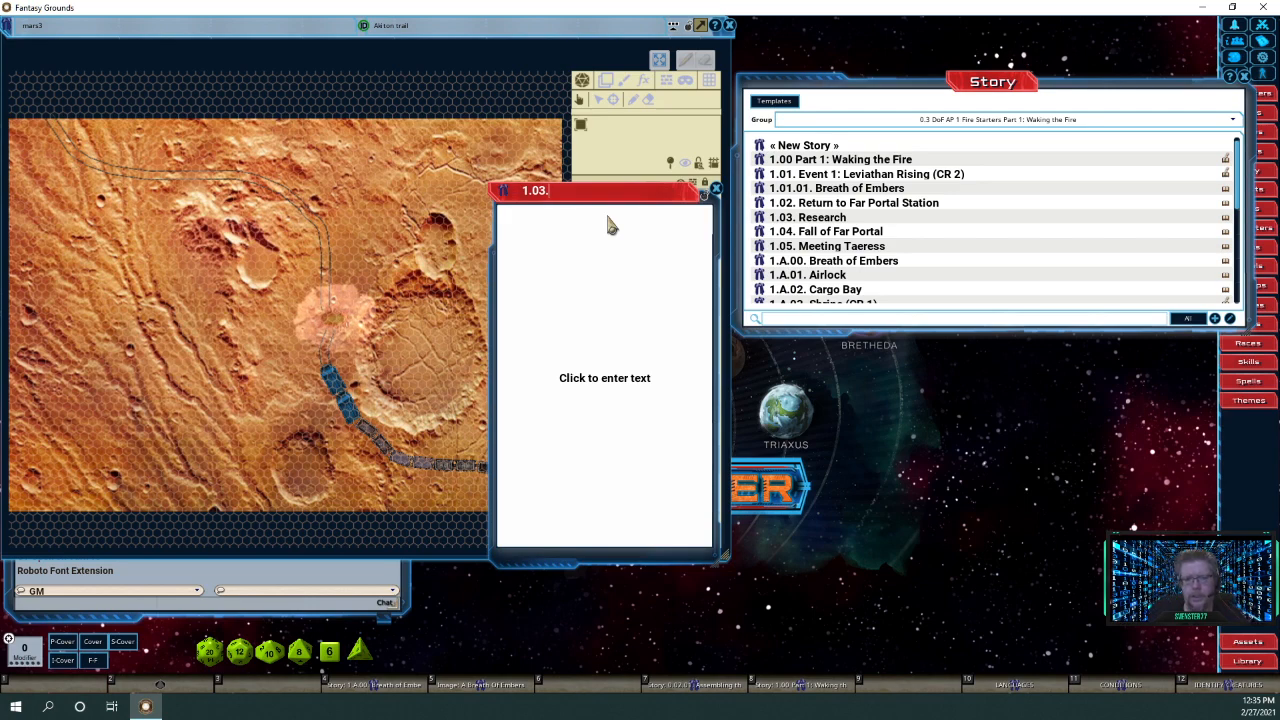
text(01)
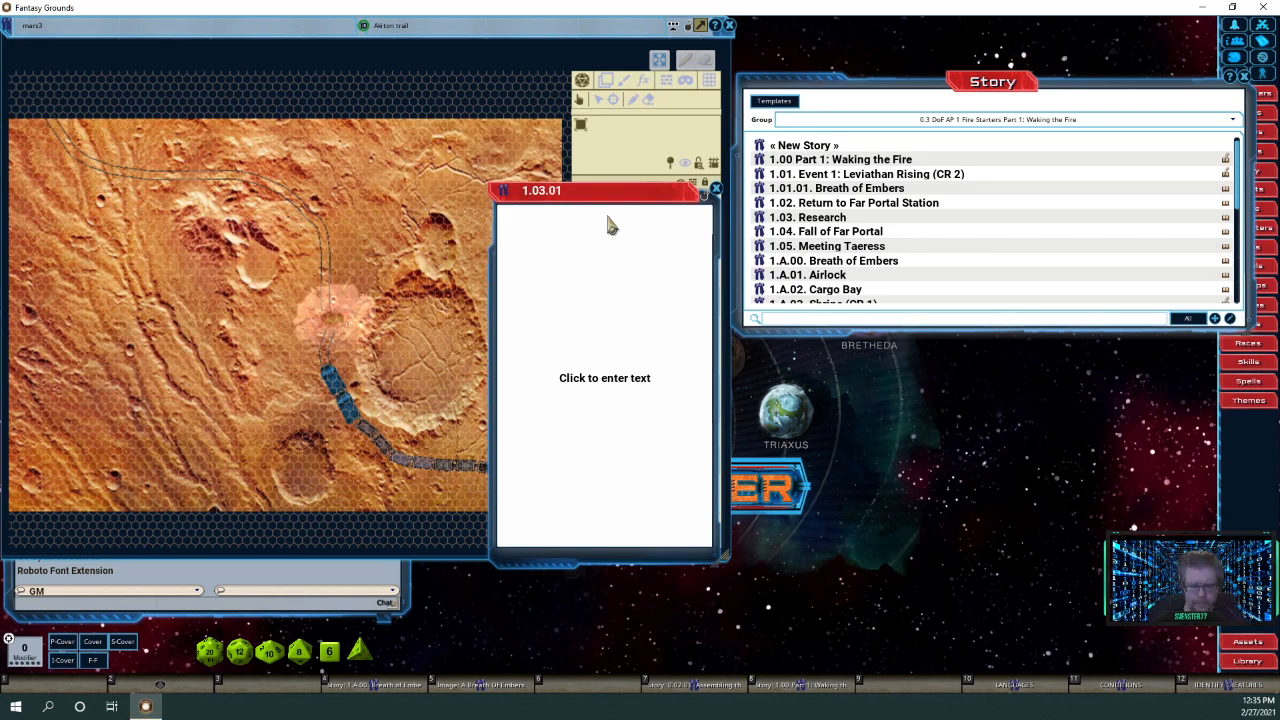
key(shift)
text(A)
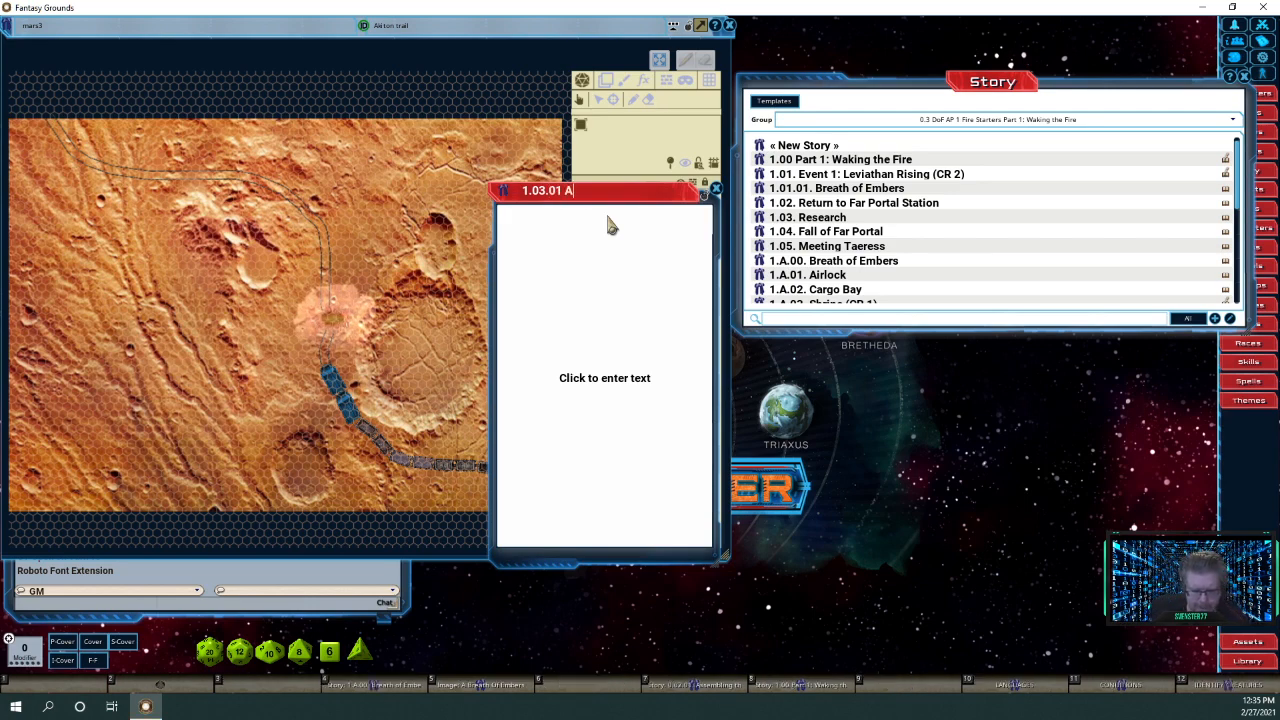
text(kiton Job)
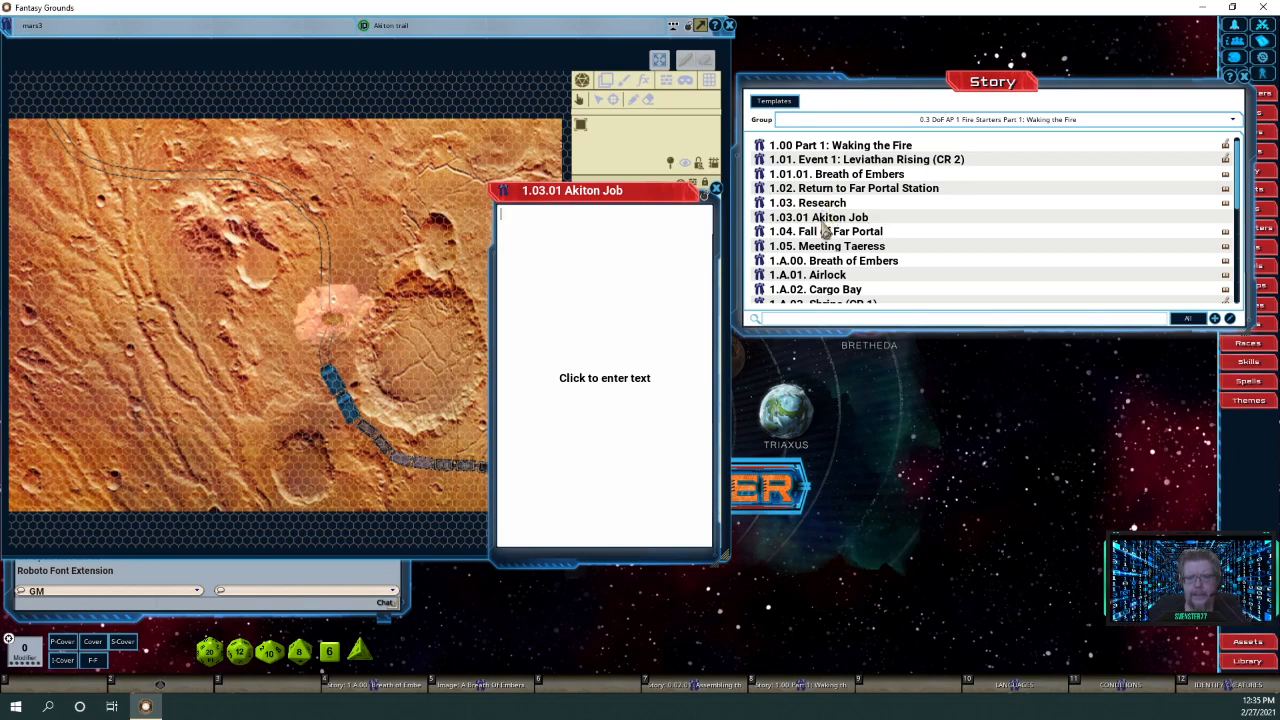
Widen the Akiton Job story window and enter "Arriving at Midnight" as a heading on its first line.
click(640, 228)
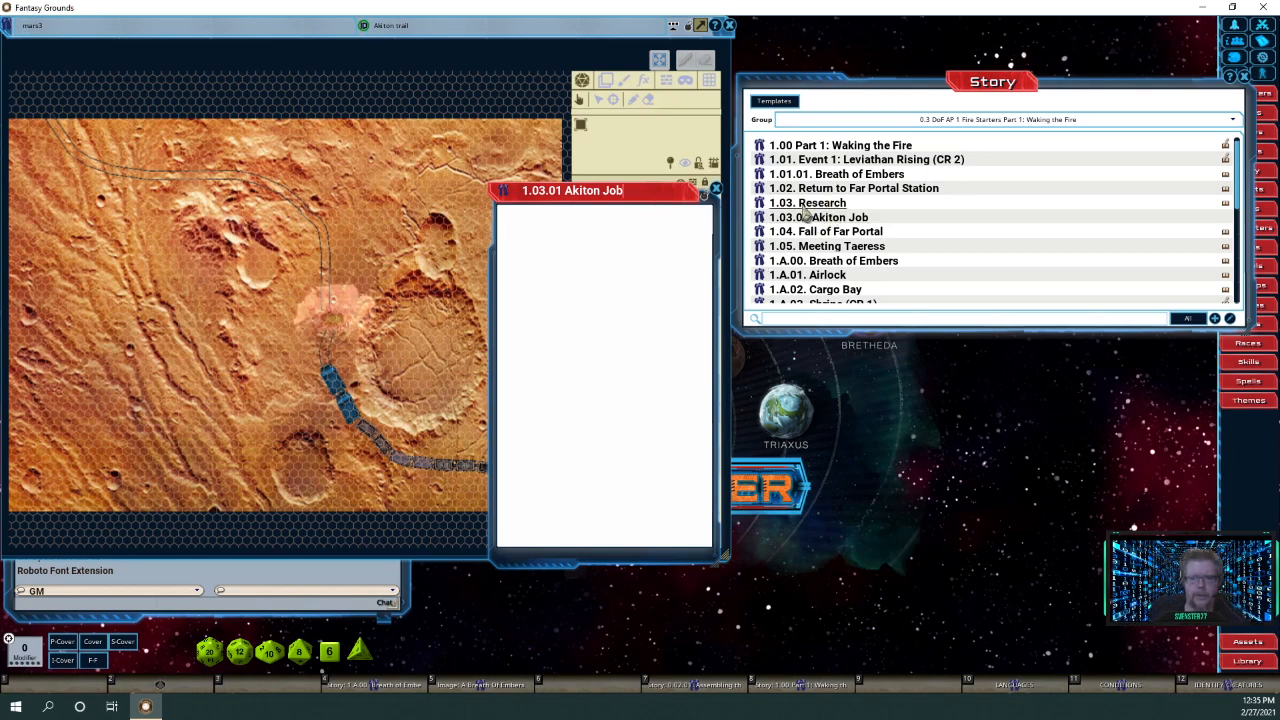
drag(712, 561, 928, 568)
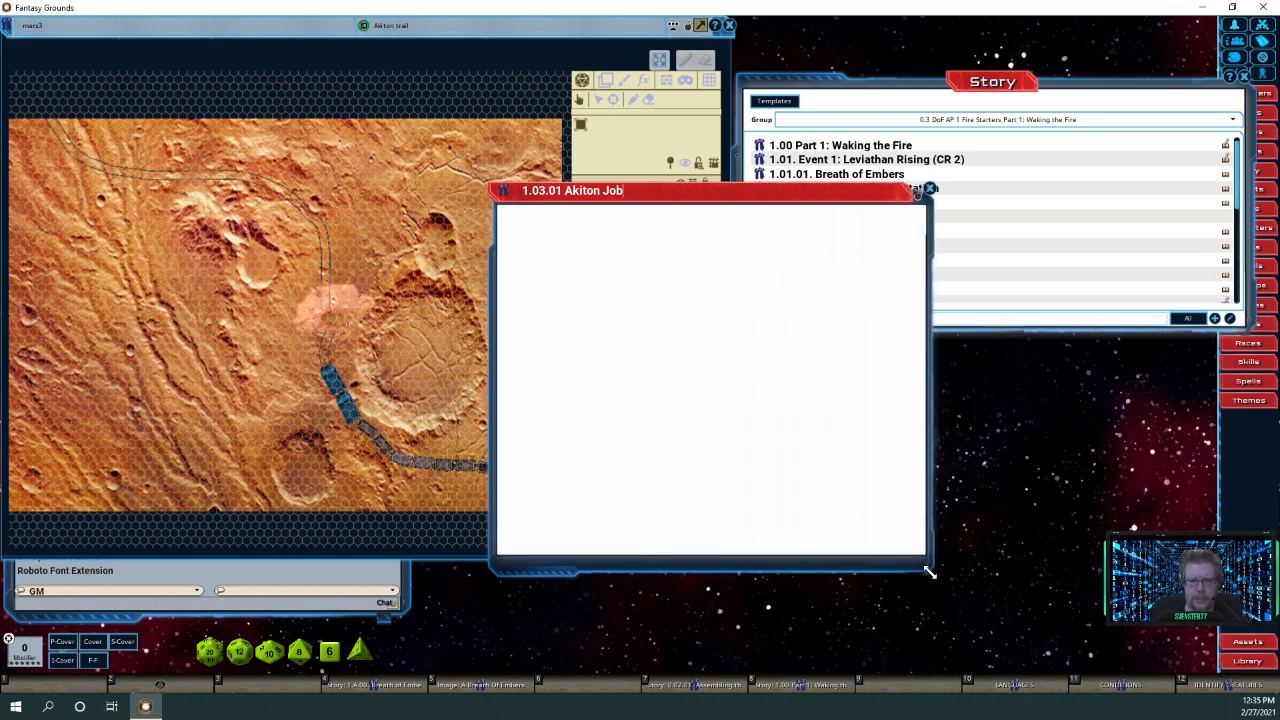
click(550, 215)
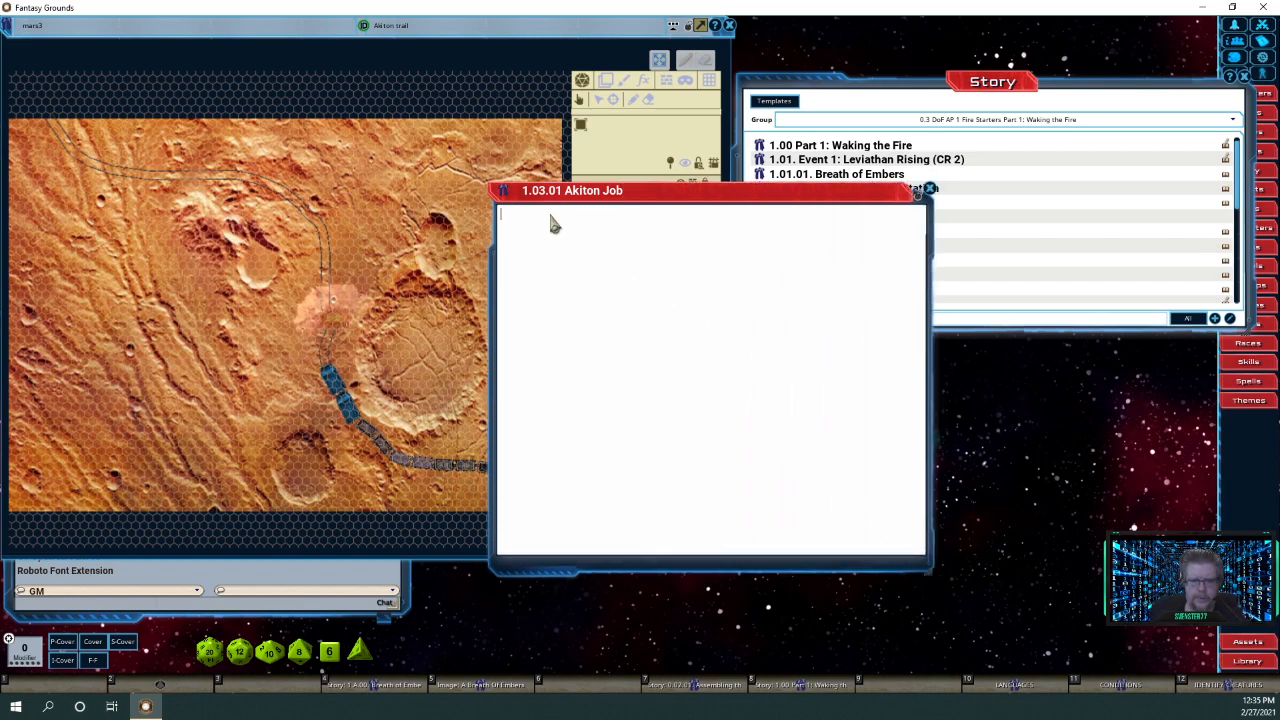
text(Arr)
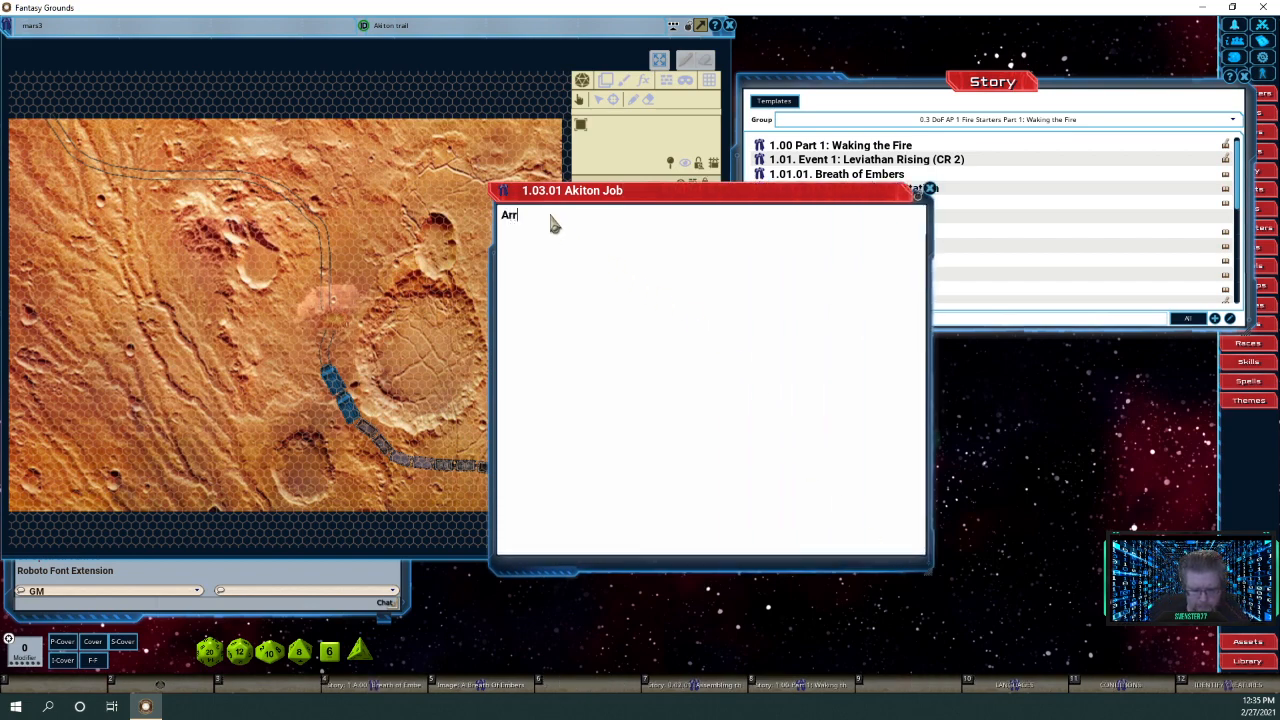
text(iving at M)
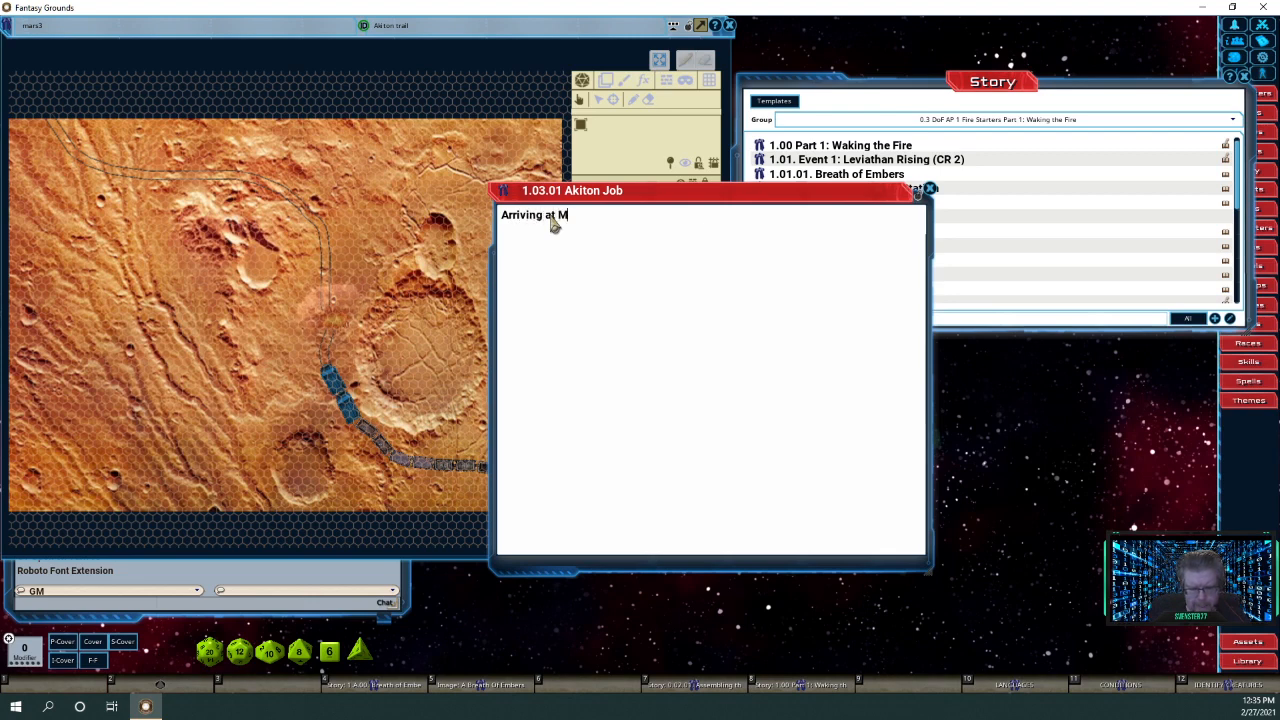
text(idnight)
key(Return)
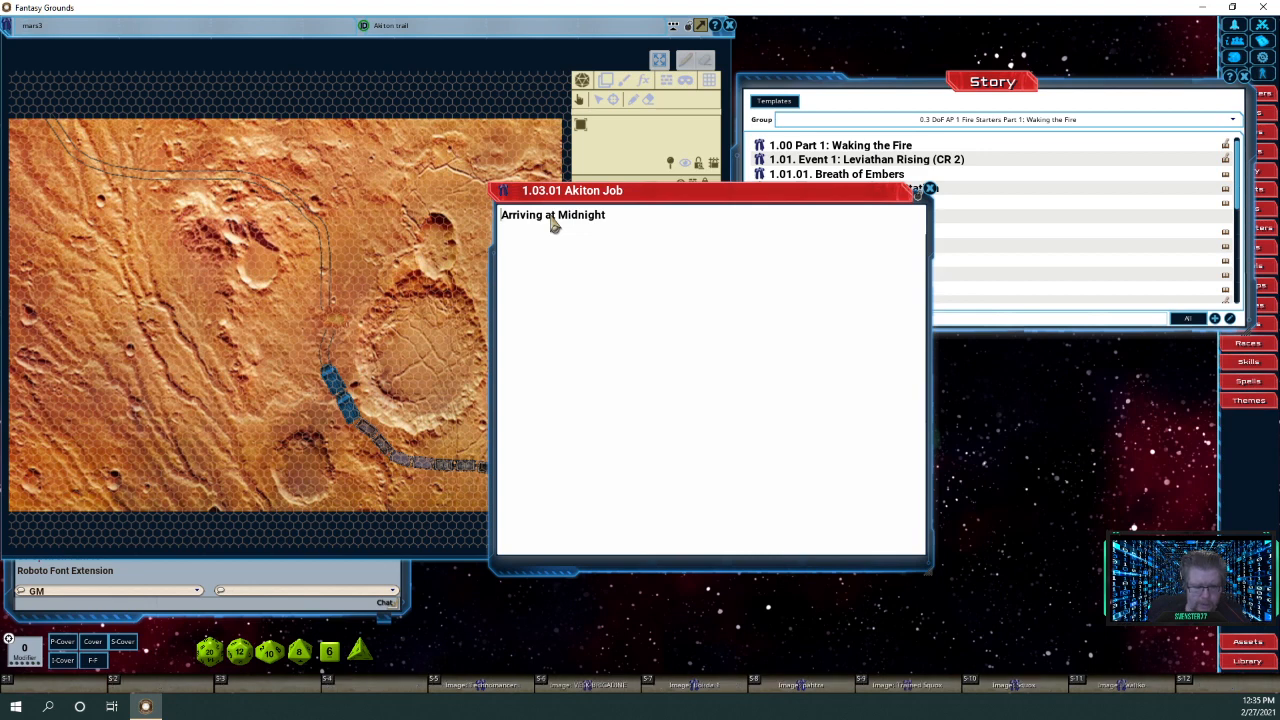
key(ctrl+1)
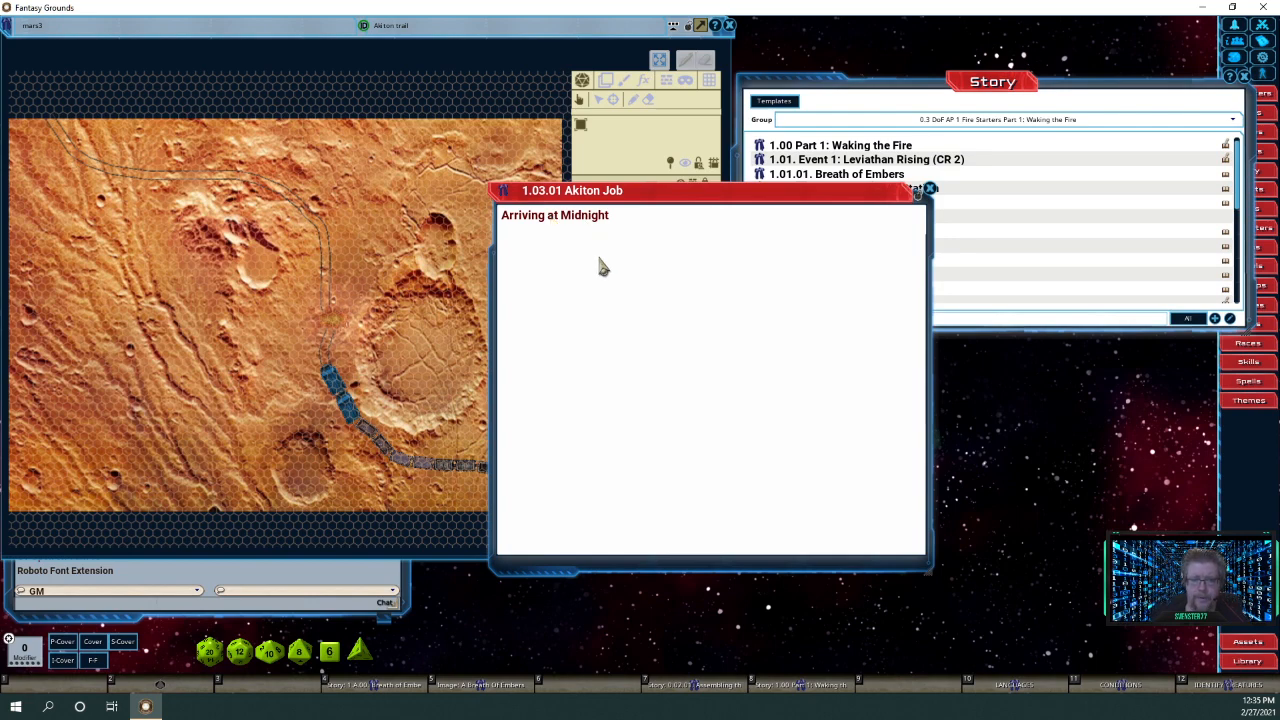
Move the story window clear of the map and add an "Escorts" heading a few lines below "Arriving at Midnight".
click(603, 266)
click(655, 191)
drag(920, 551, 1111, 589)
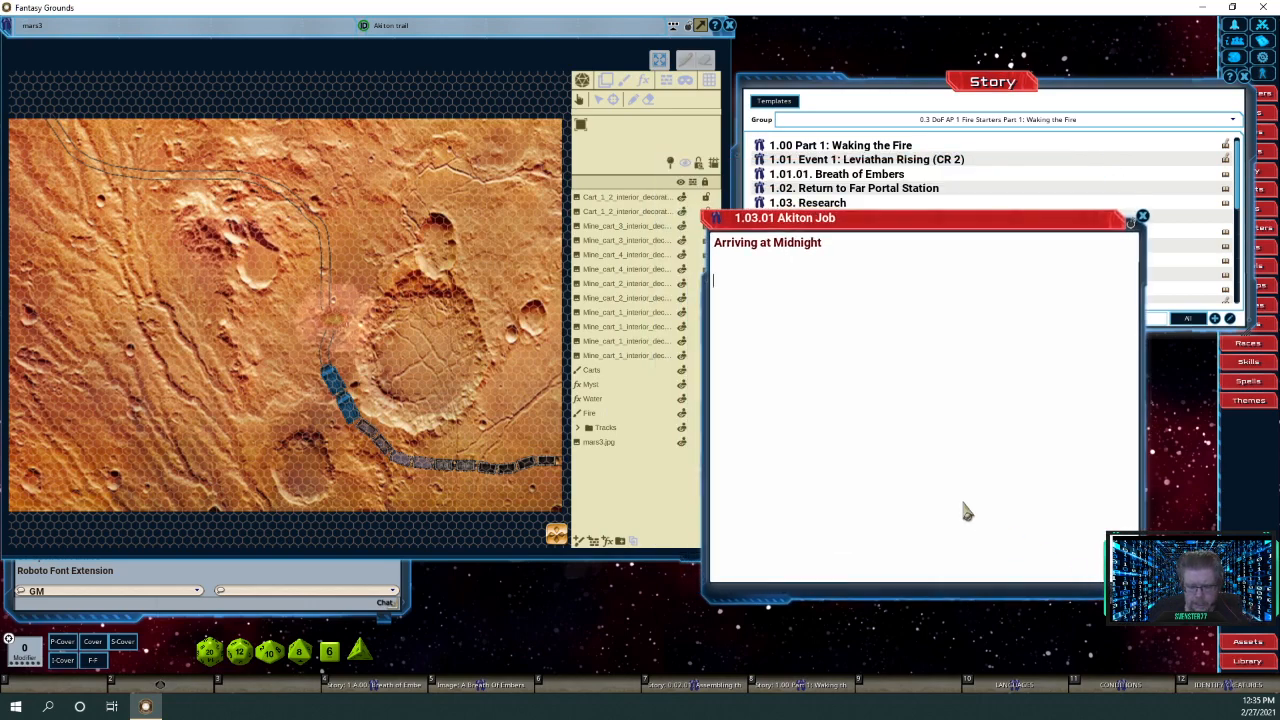
key(shift)
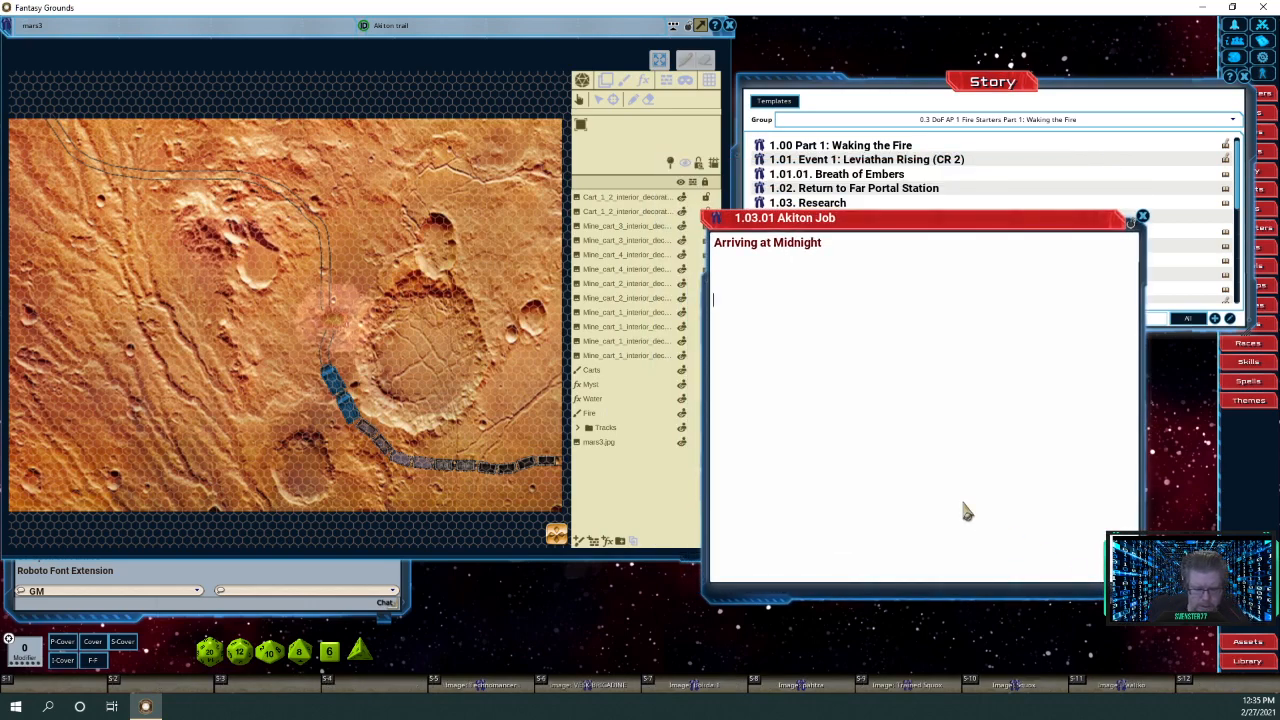
text(Escorts)
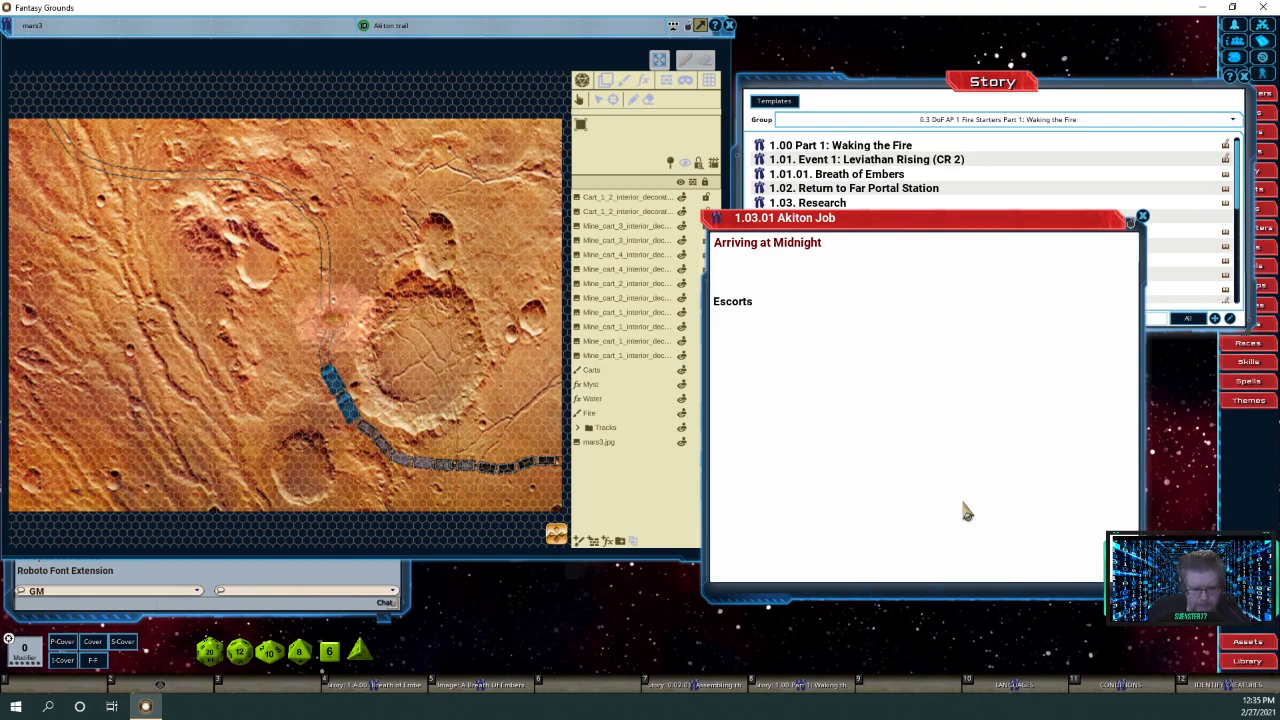
key(ctrl)
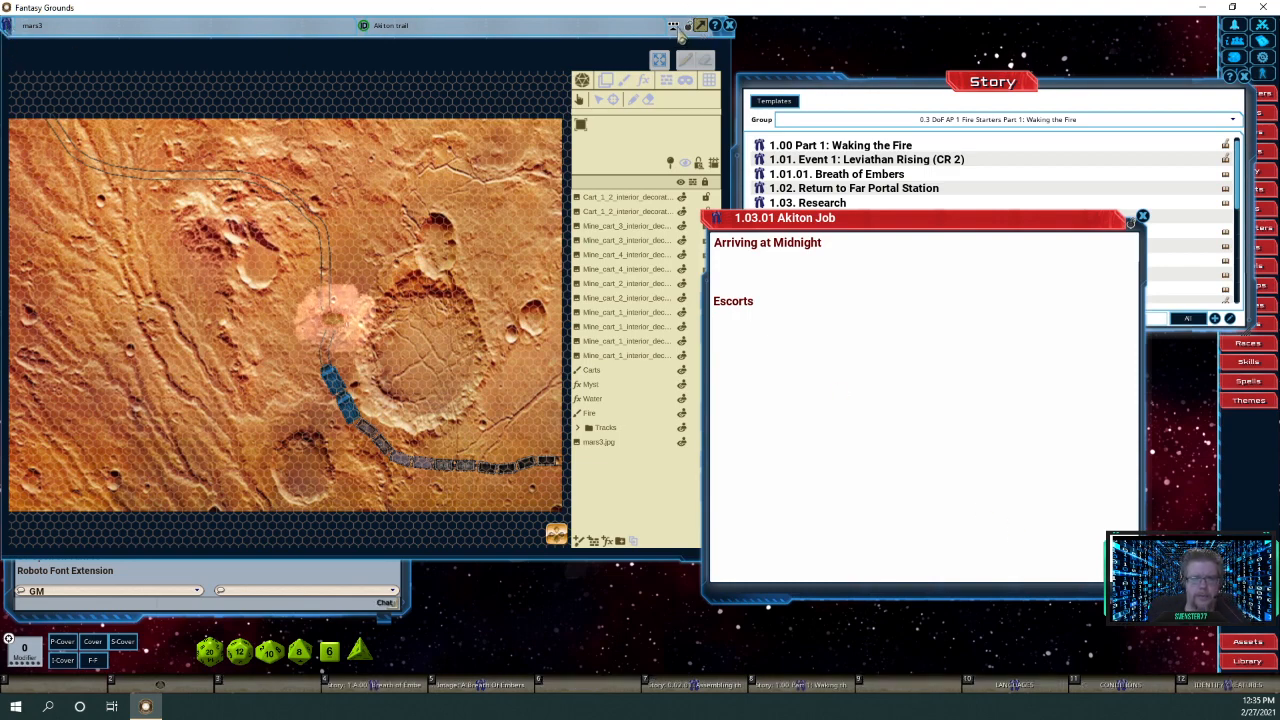
Mark the Akiton trail map as unidentified, then lock it and shrink its window so the story text is uncovered.
click(10, 30)
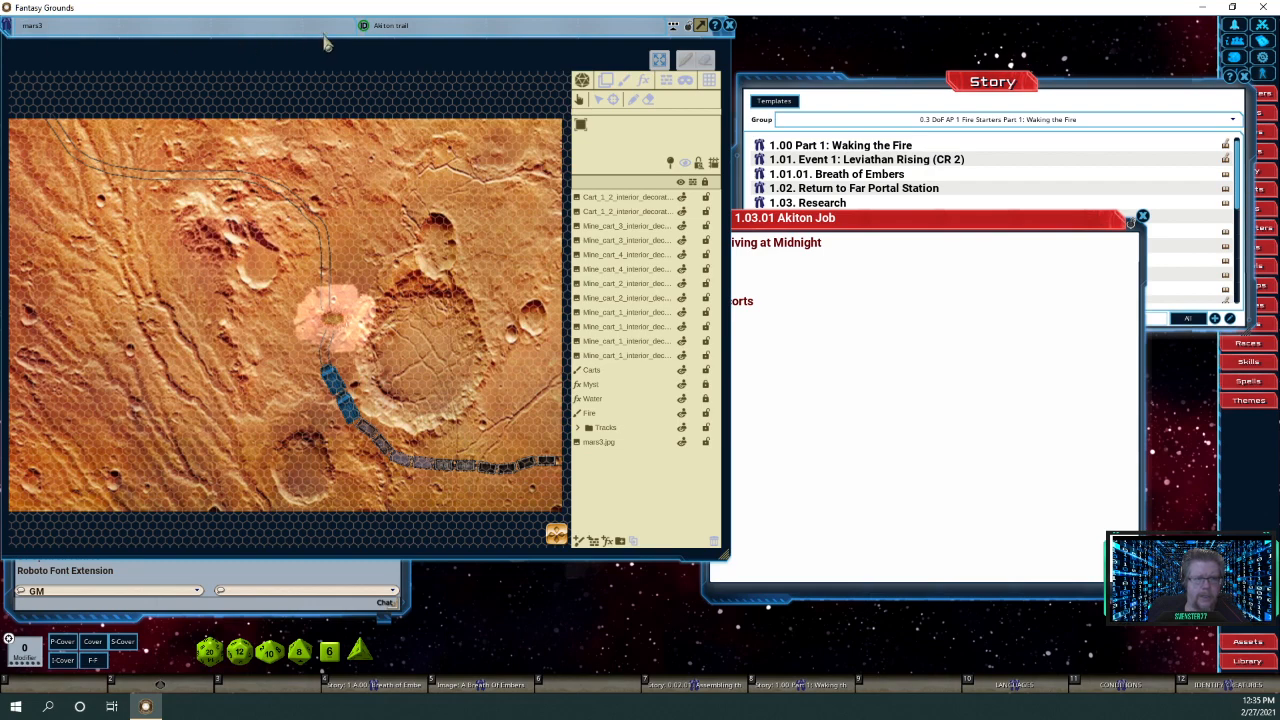
click(365, 26)
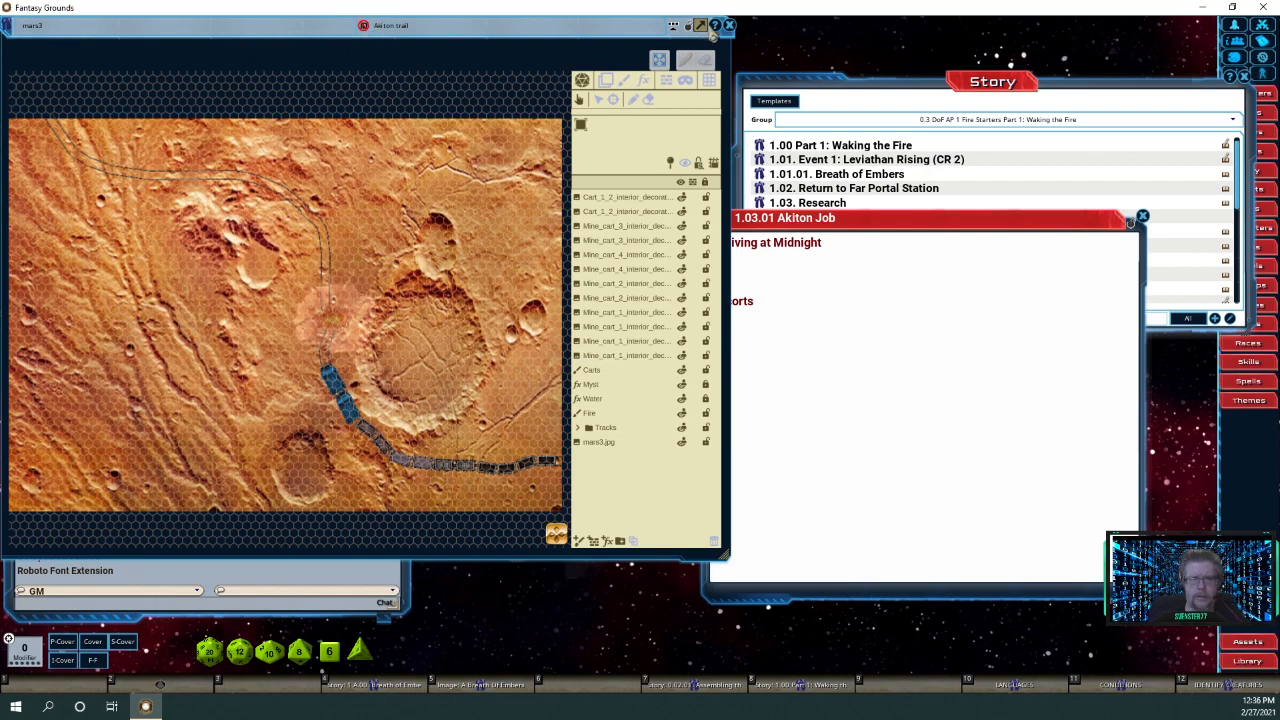
click(689, 27)
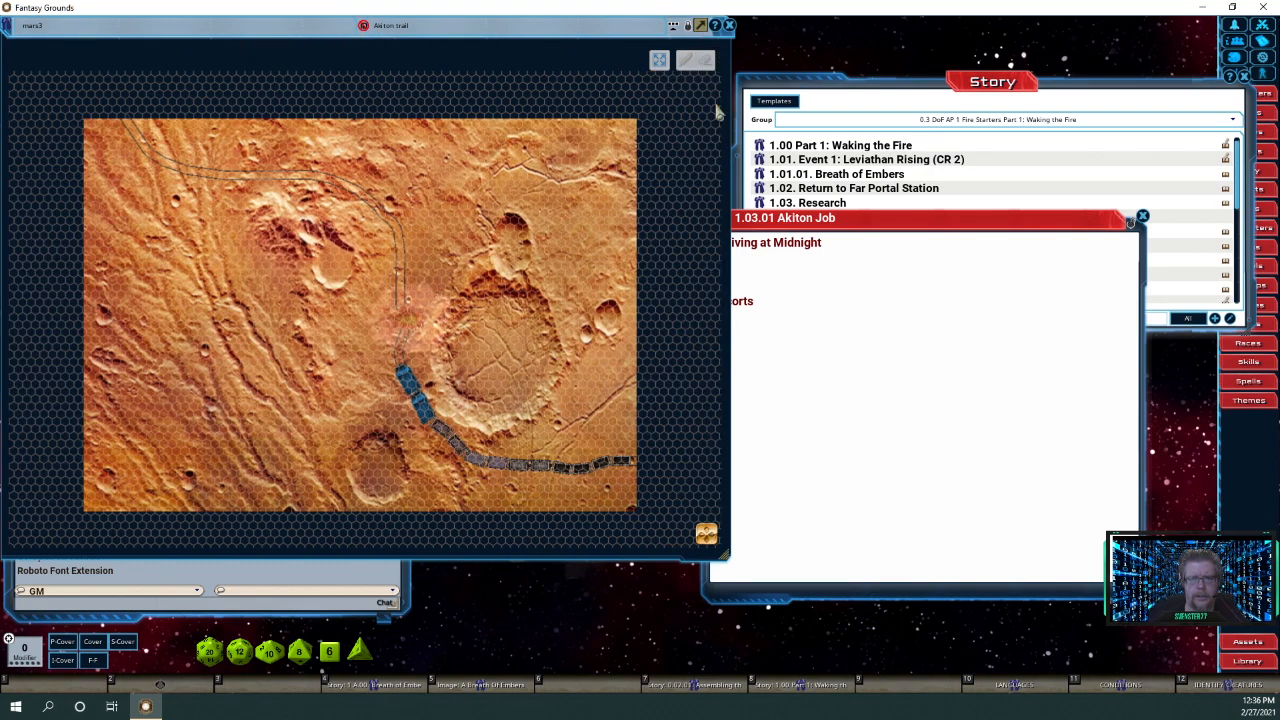
drag(733, 553, 657, 511)
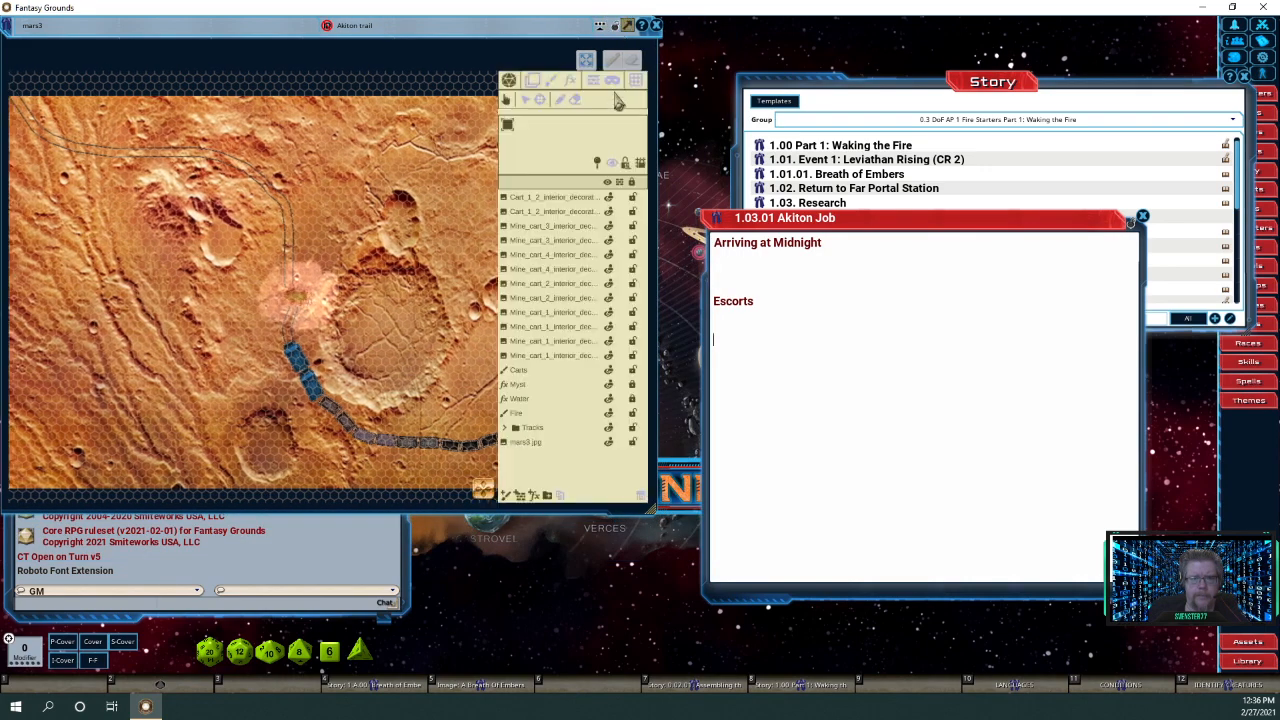
Set the map's hex grid color to an alpha of 67 and check the grid at different zoom levels.
click(627, 26)
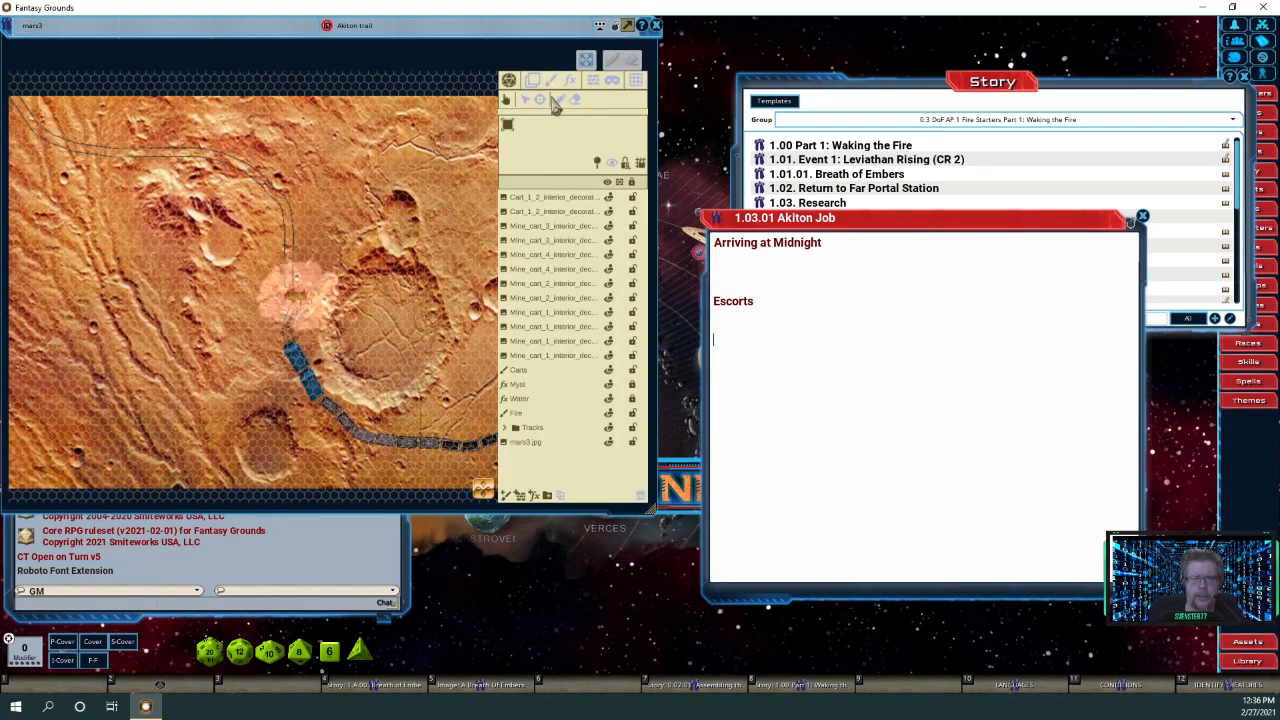
click(643, 86)
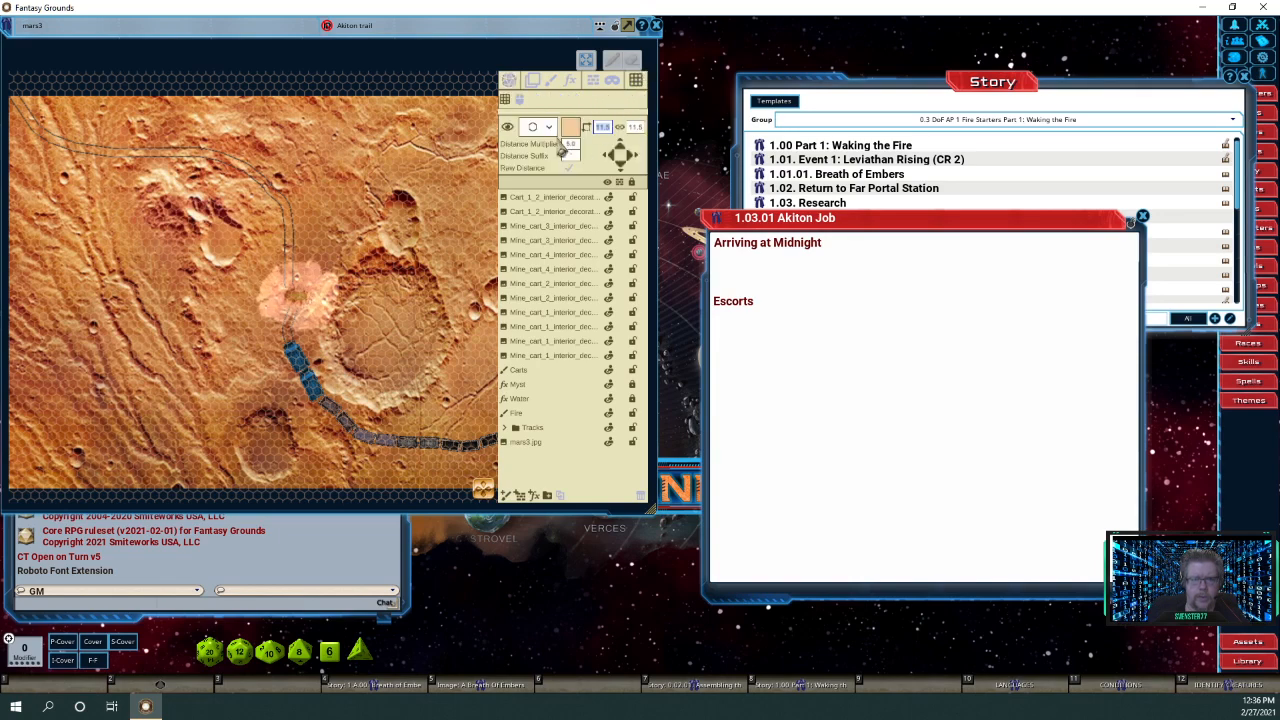
click(570, 127)
drag(645, 411, 644, 424)
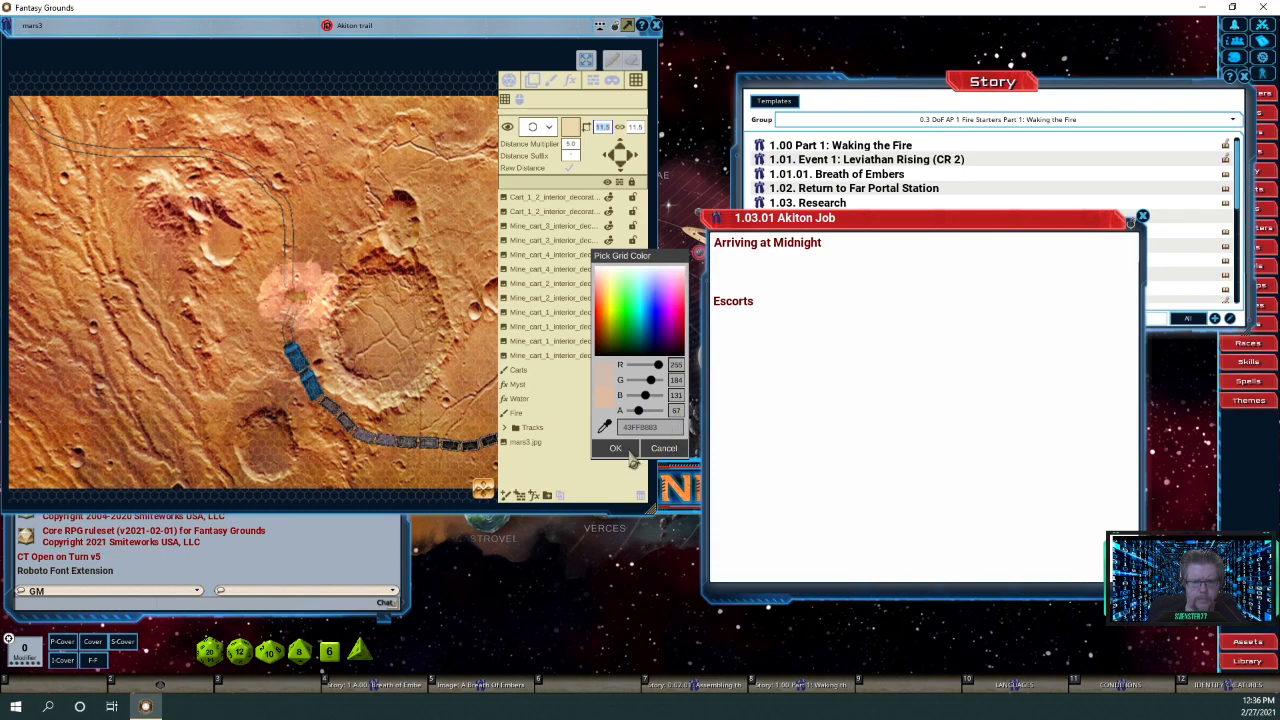
click(616, 448)
scroll(330, 290, up, 4)
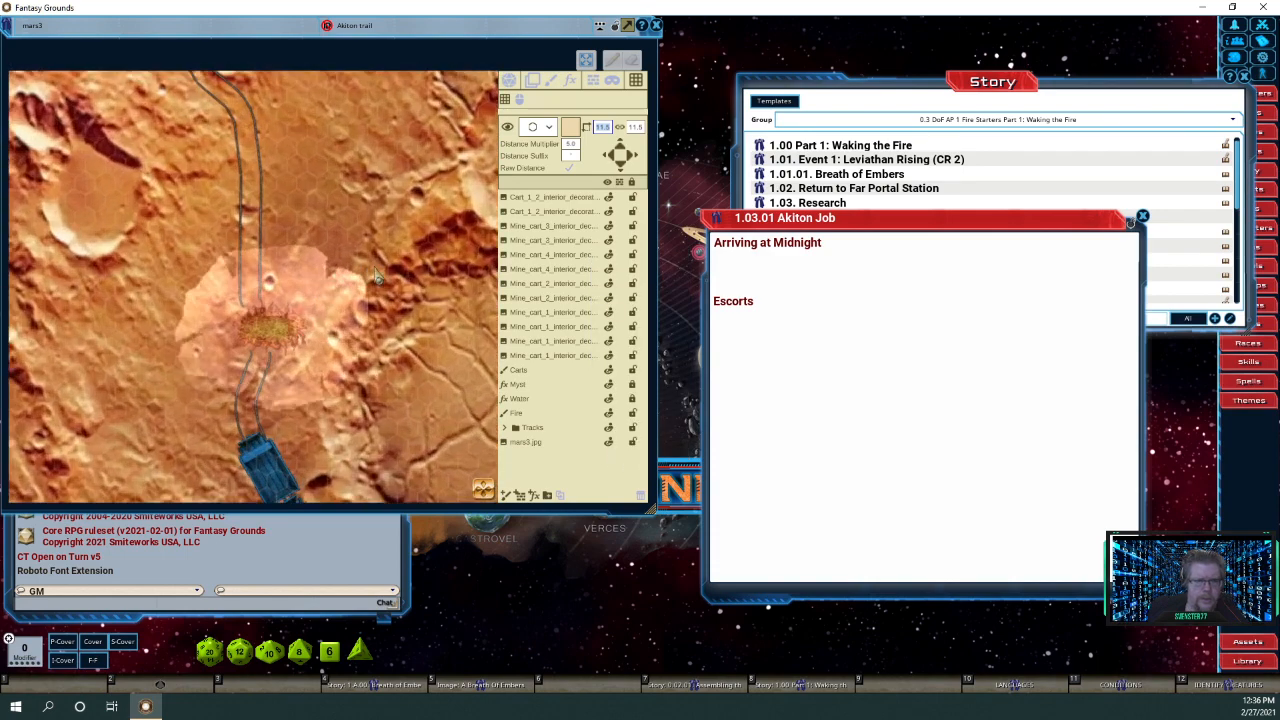
scroll(378, 278, down, 6)
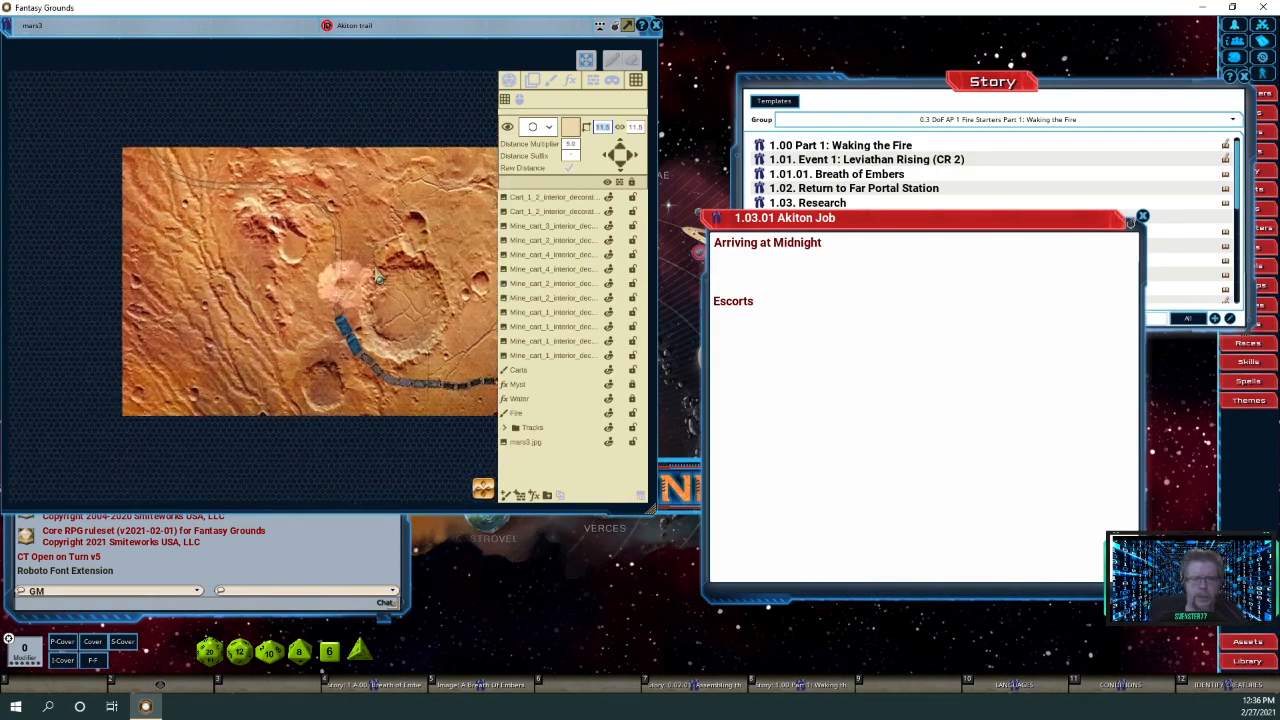
scroll(378, 278, up, 3)
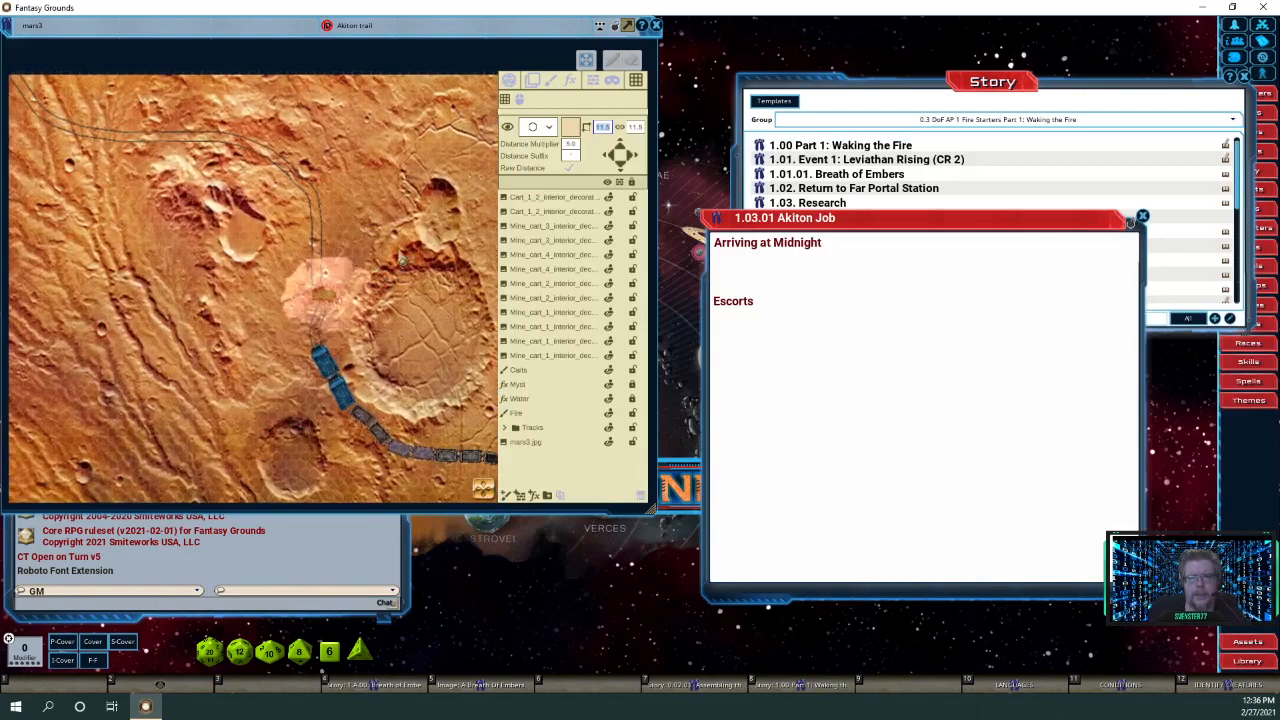
Lock the Akiton trail map, link it below the Escorts heading in the story, and close the map.
click(621, 28)
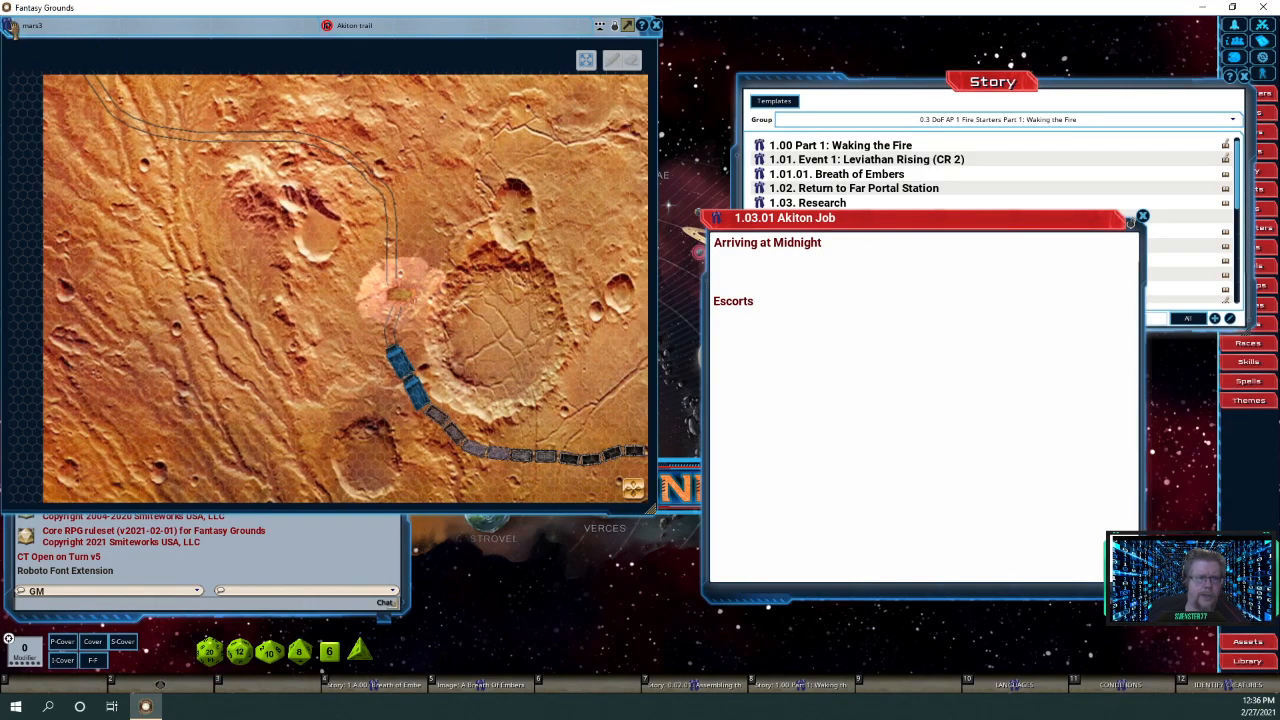
drag(8, 25, 734, 336)
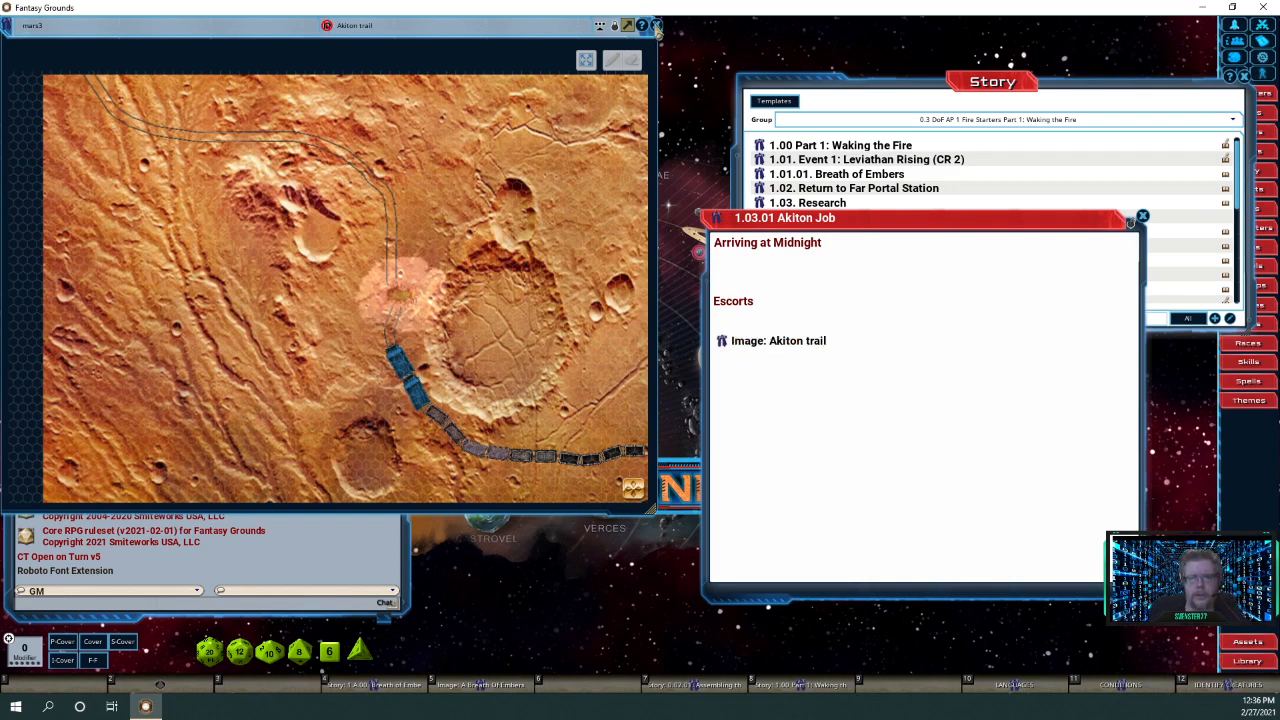
click(656, 25)
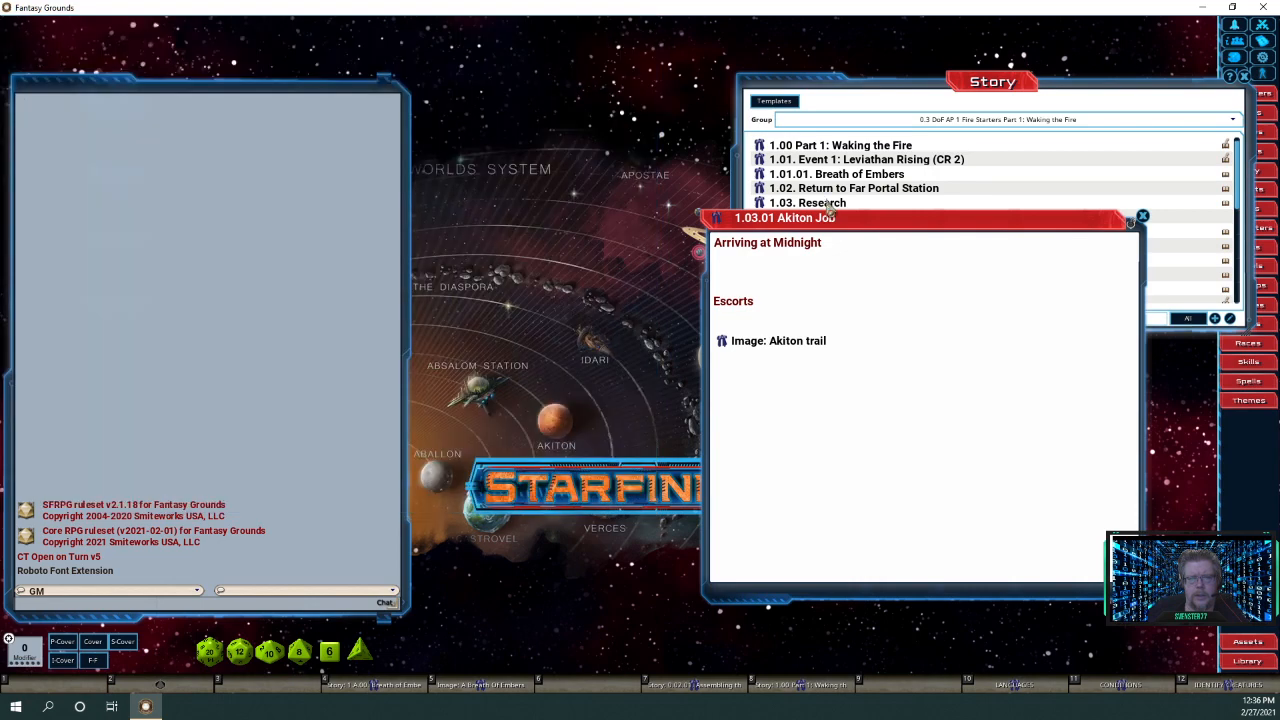
Move the Akiton Job story window away from the story list and close the list.
drag(890, 240, 495, 224)
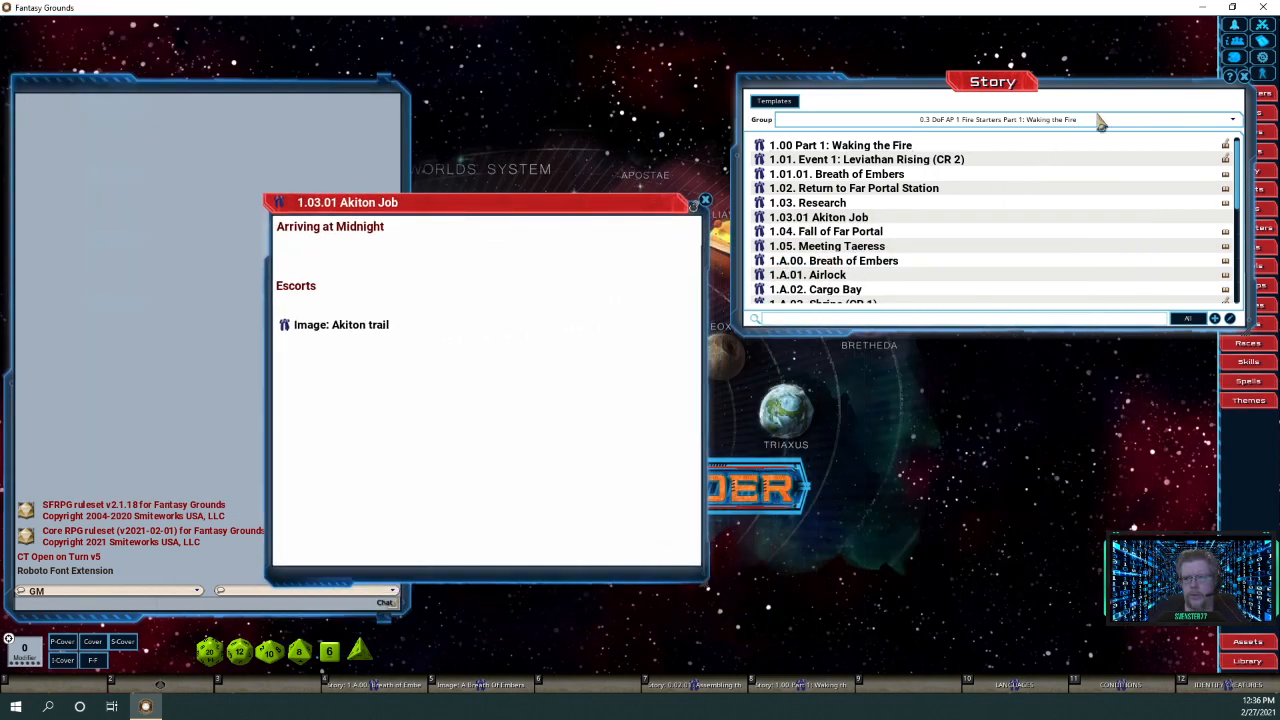
click(1247, 81)
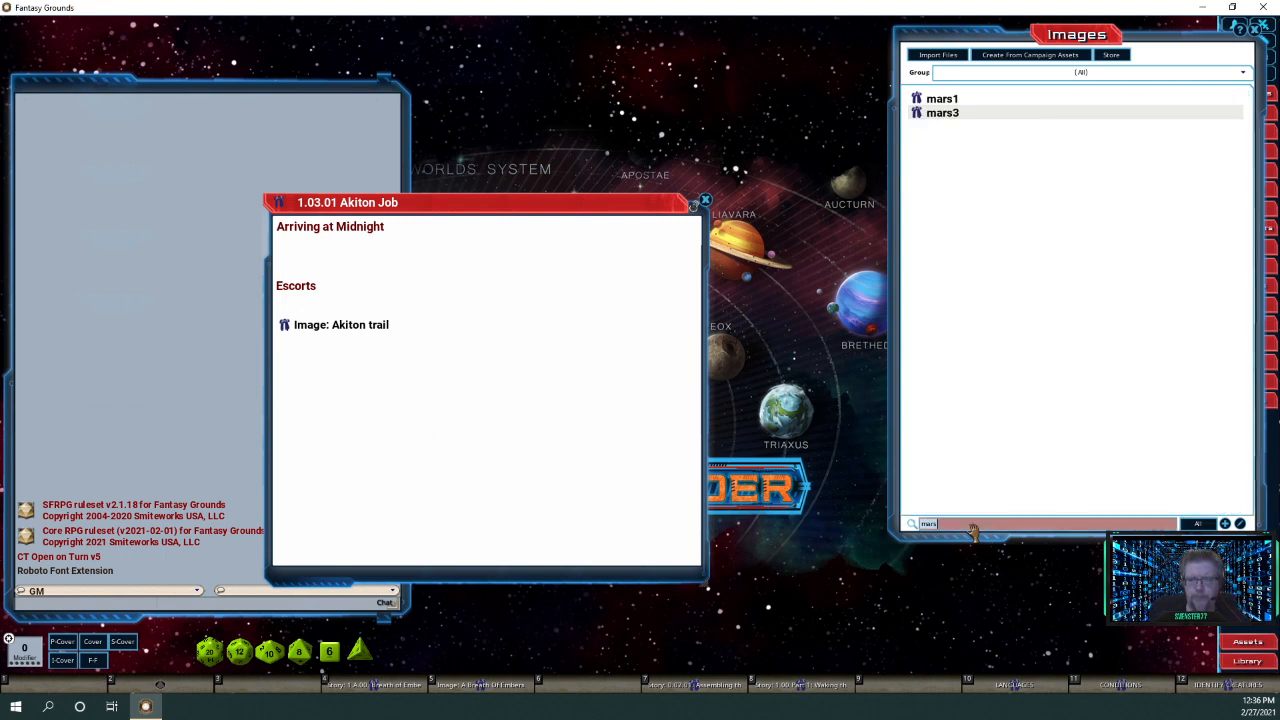
Mark the mars1 map as unidentified, link it below the Arriving at Midnight heading in the story, and close the map.
click(918, 100)
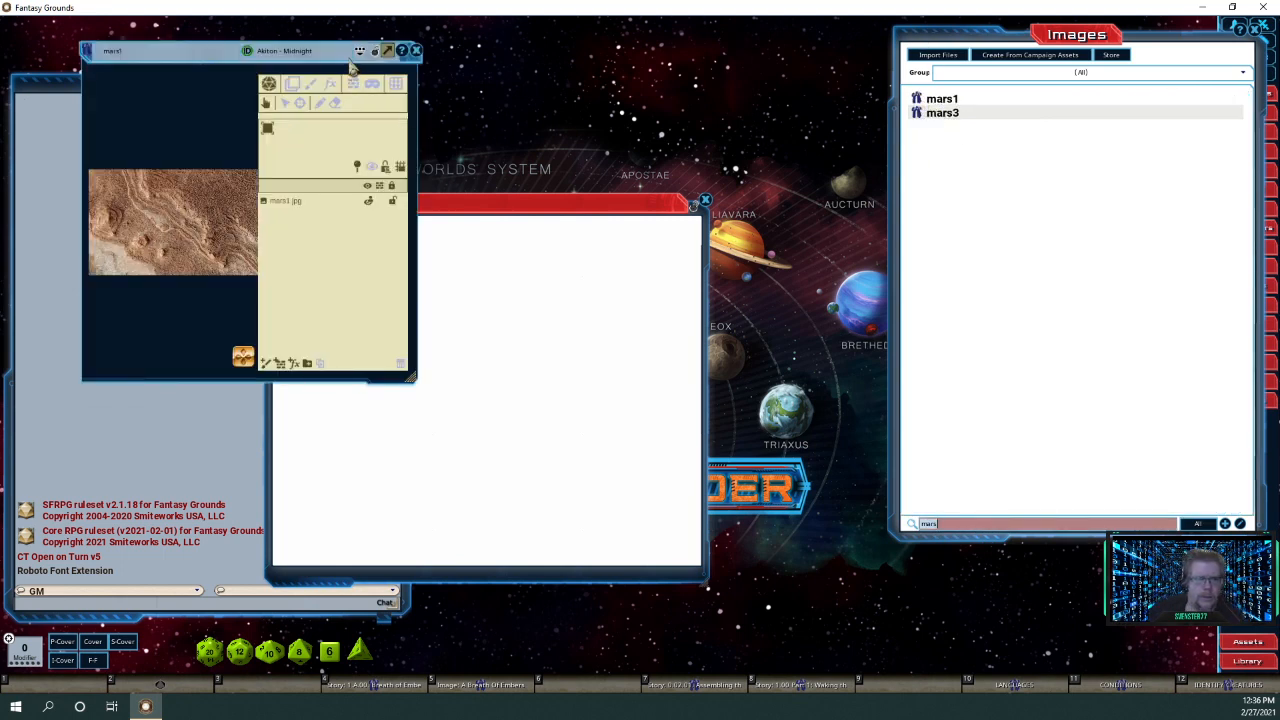
click(247, 51)
drag(571, 212, 756, 202)
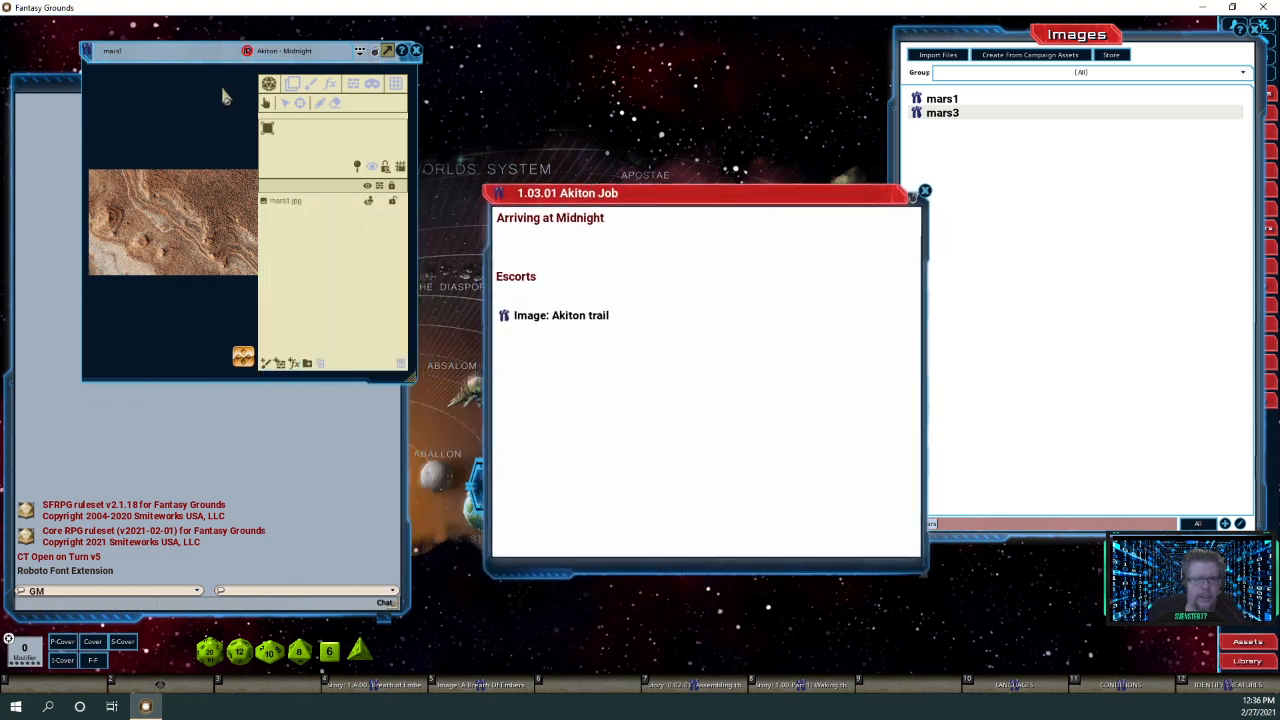
drag(86, 50, 510, 244)
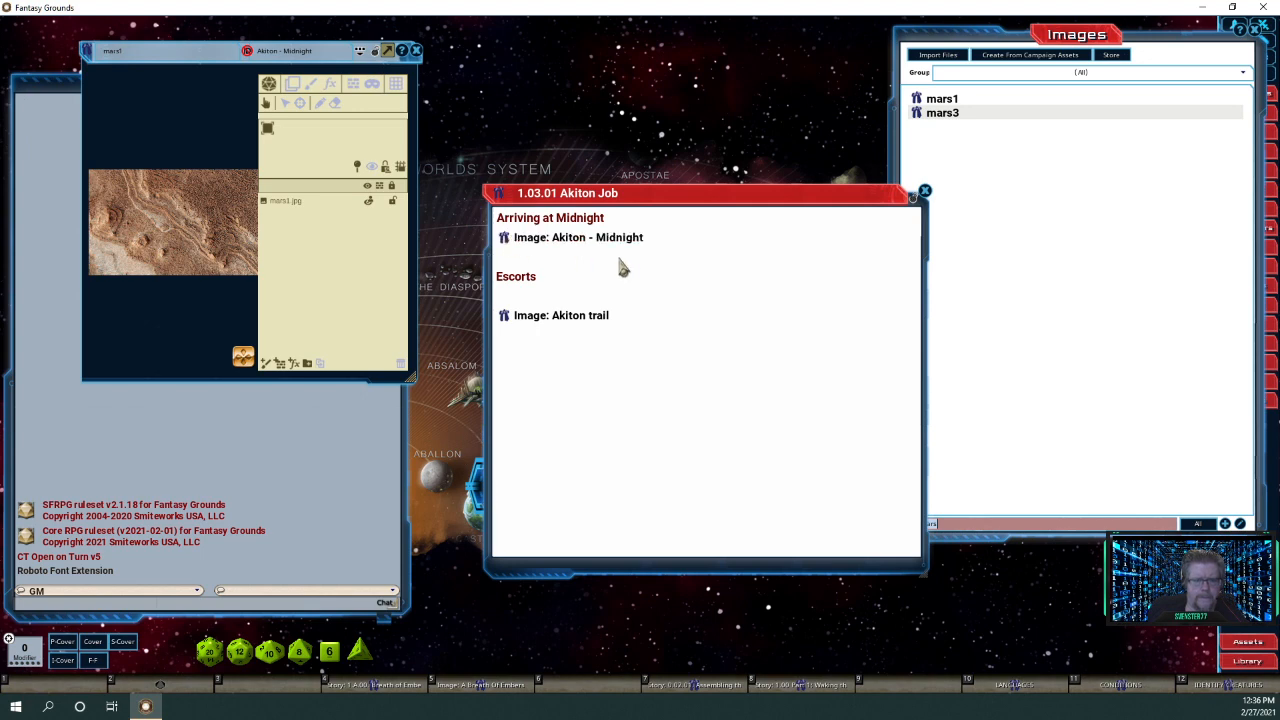
click(416, 52)
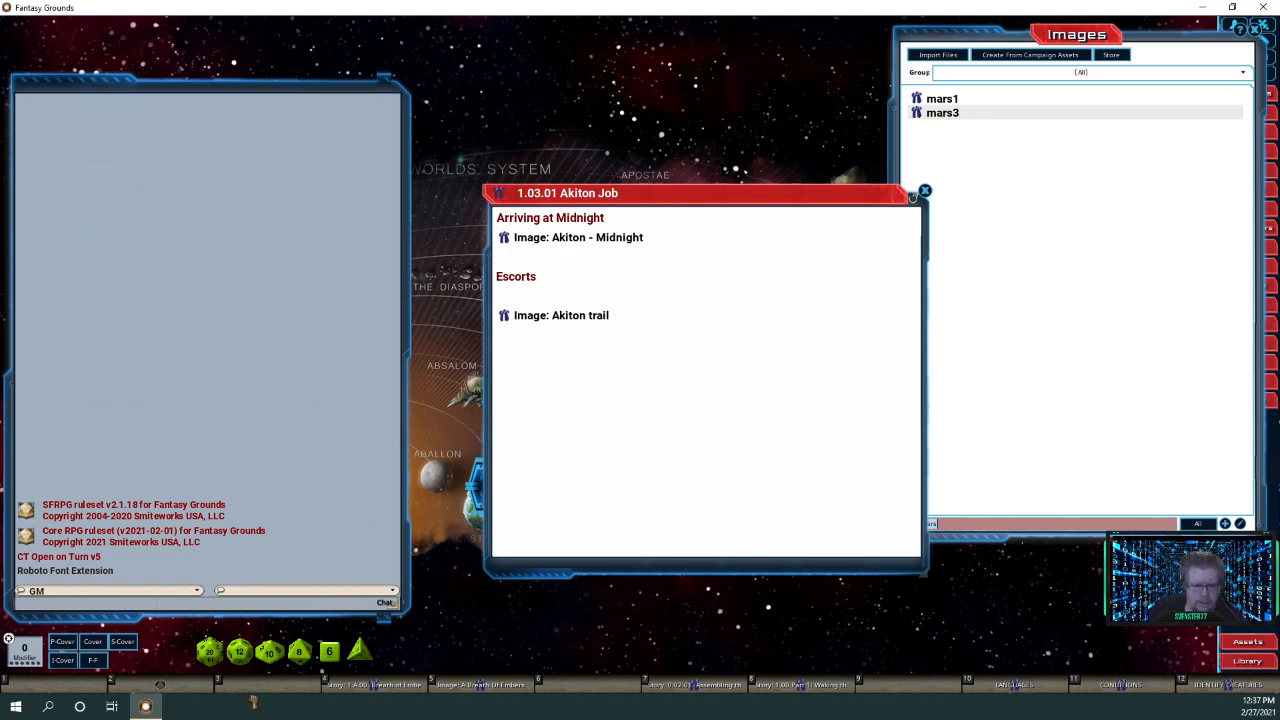
Assign the 1.03.01 Akiton Job story to hotkey slot 3 and narrow the story window.
drag(267, 690, 270, 688)
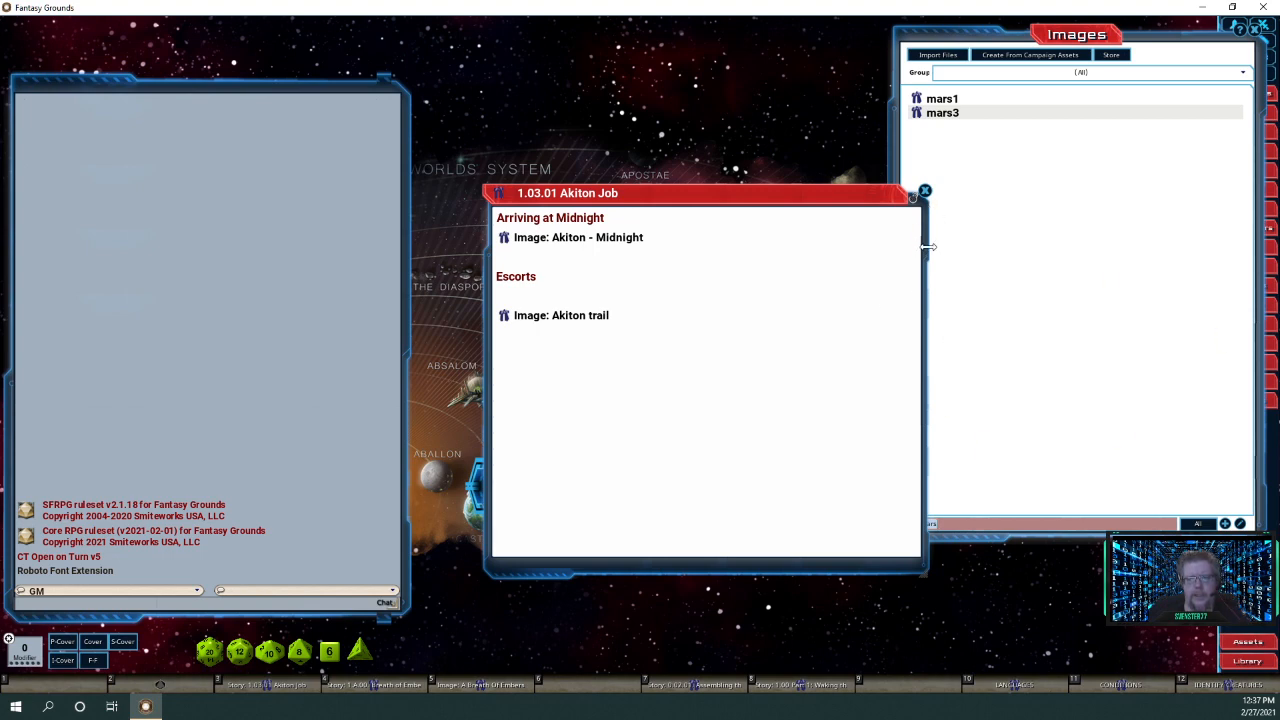
drag(928, 247, 793, 243)
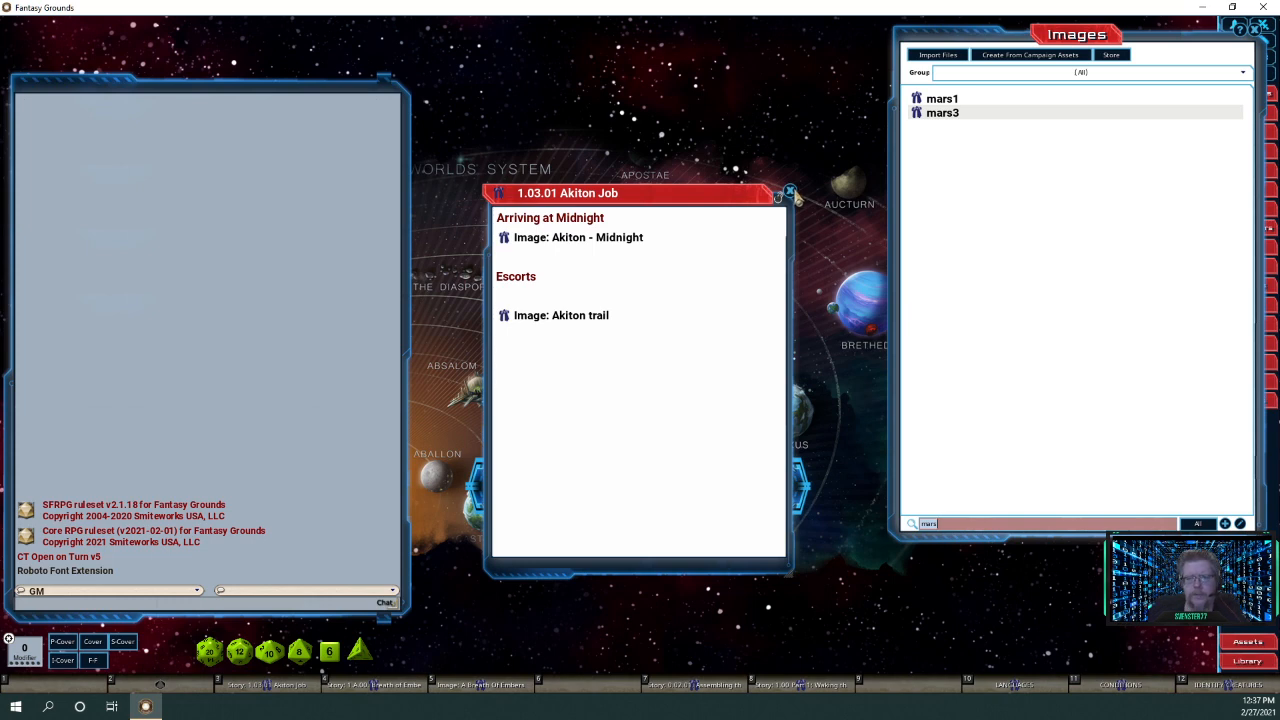
Replace the image list with the encounters list, moved clear of the story window and enlarged.
click(1260, 28)
click(1250, 227)
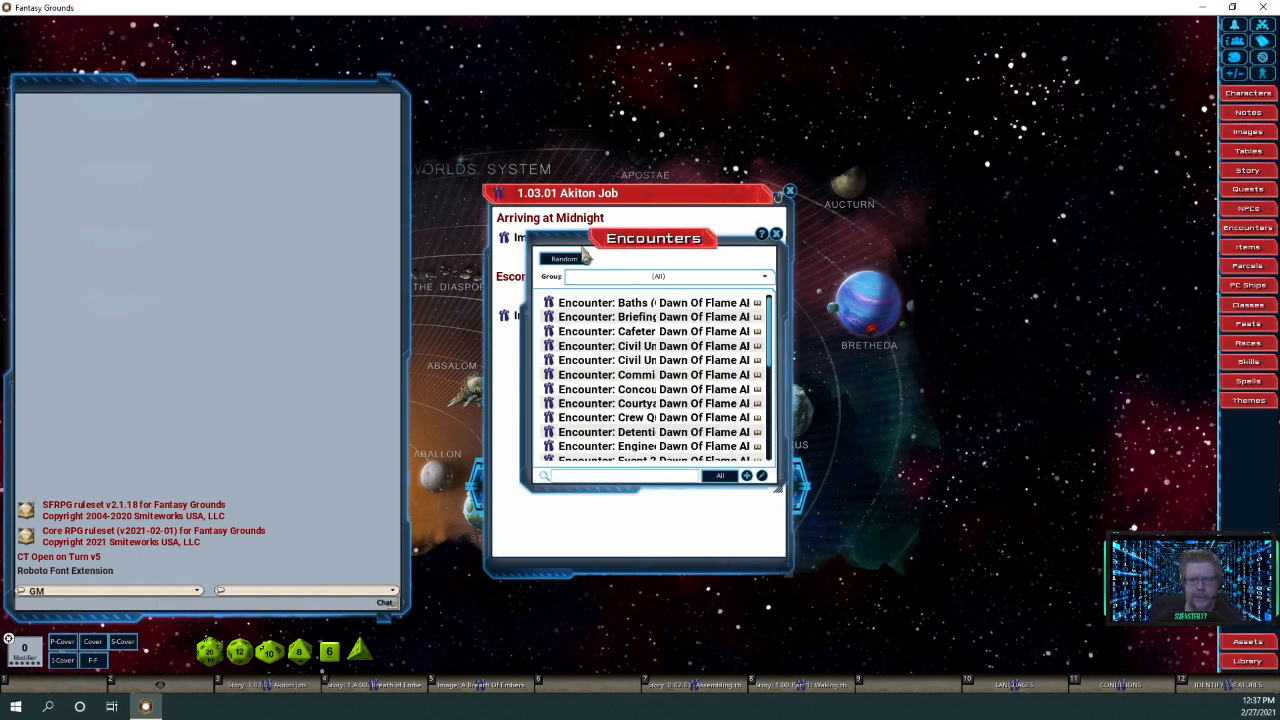
drag(652, 258, 982, 131)
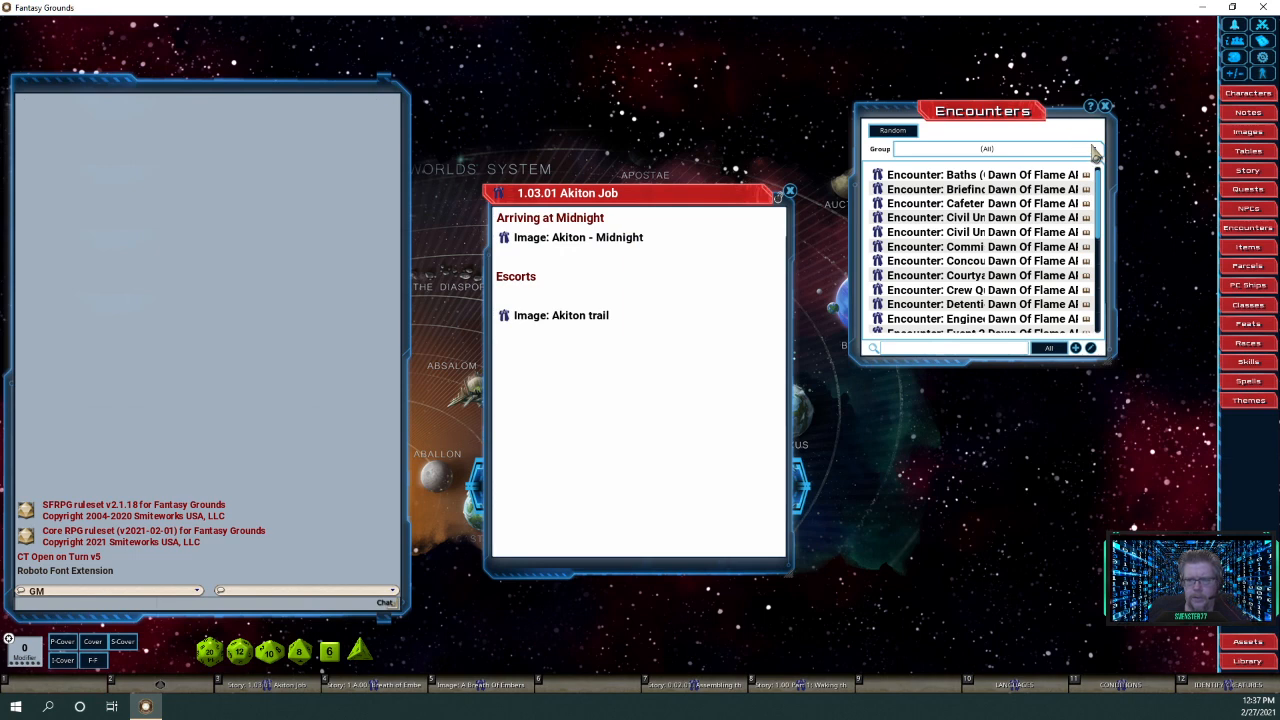
click(1093, 148)
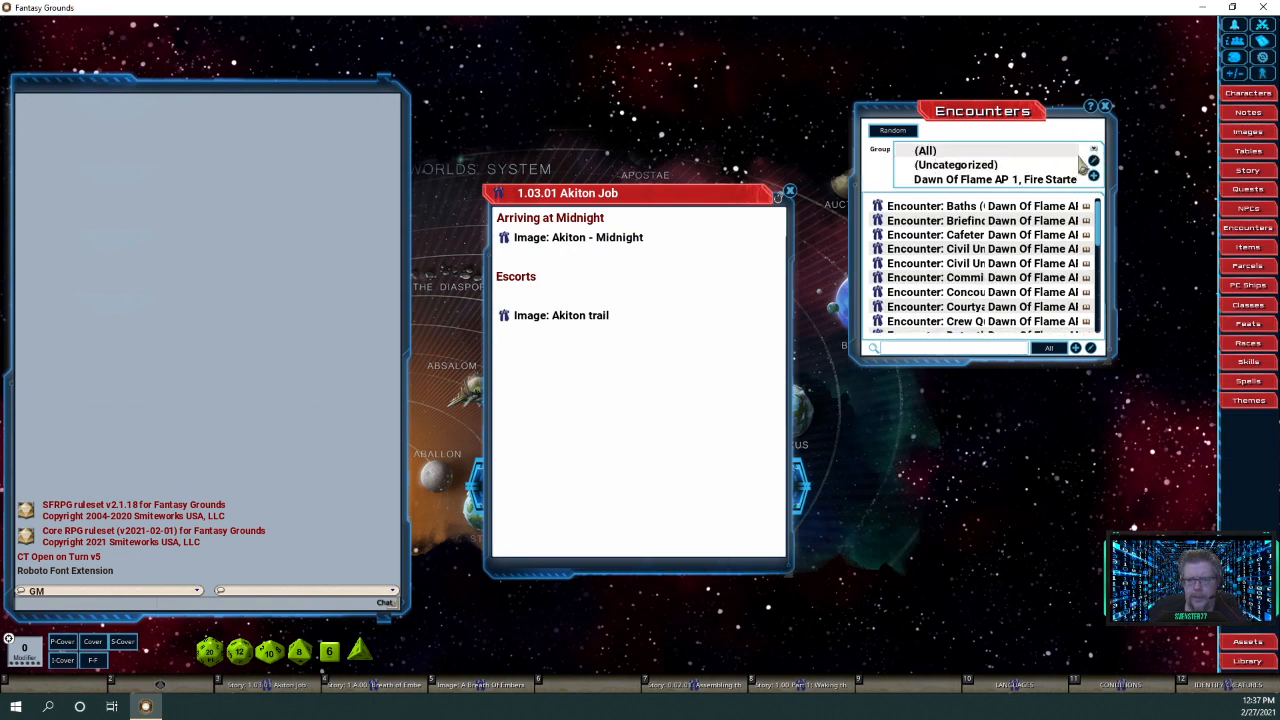
drag(1107, 366, 1166, 450)
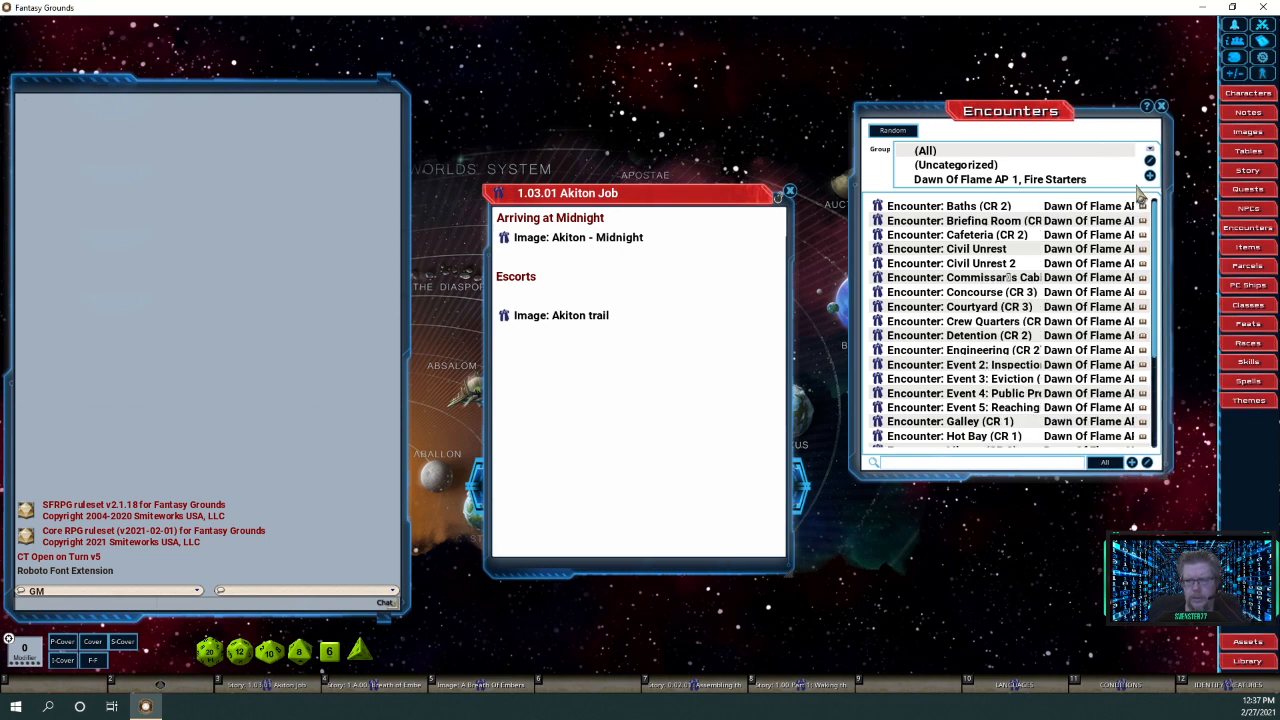
Filter the encounters list to the group Dawn Of Flame AP 1, Fire Starters and look through its entries.
click(1048, 155)
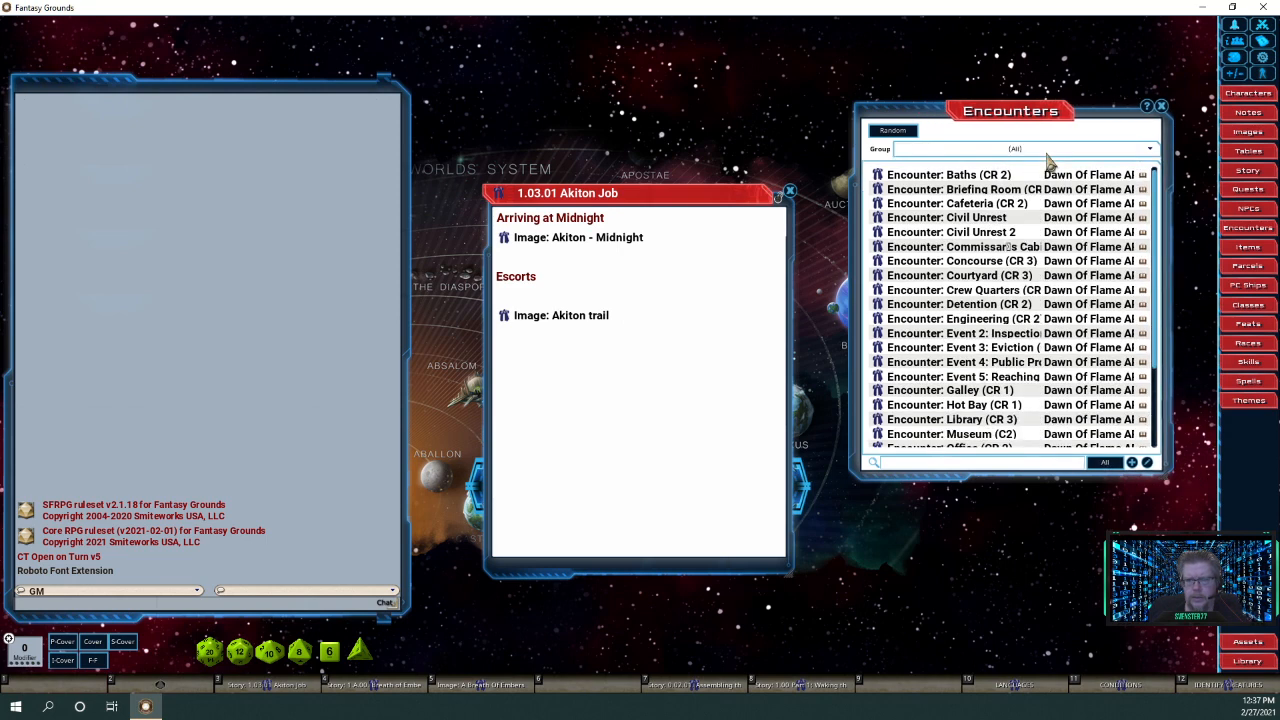
click(1048, 157)
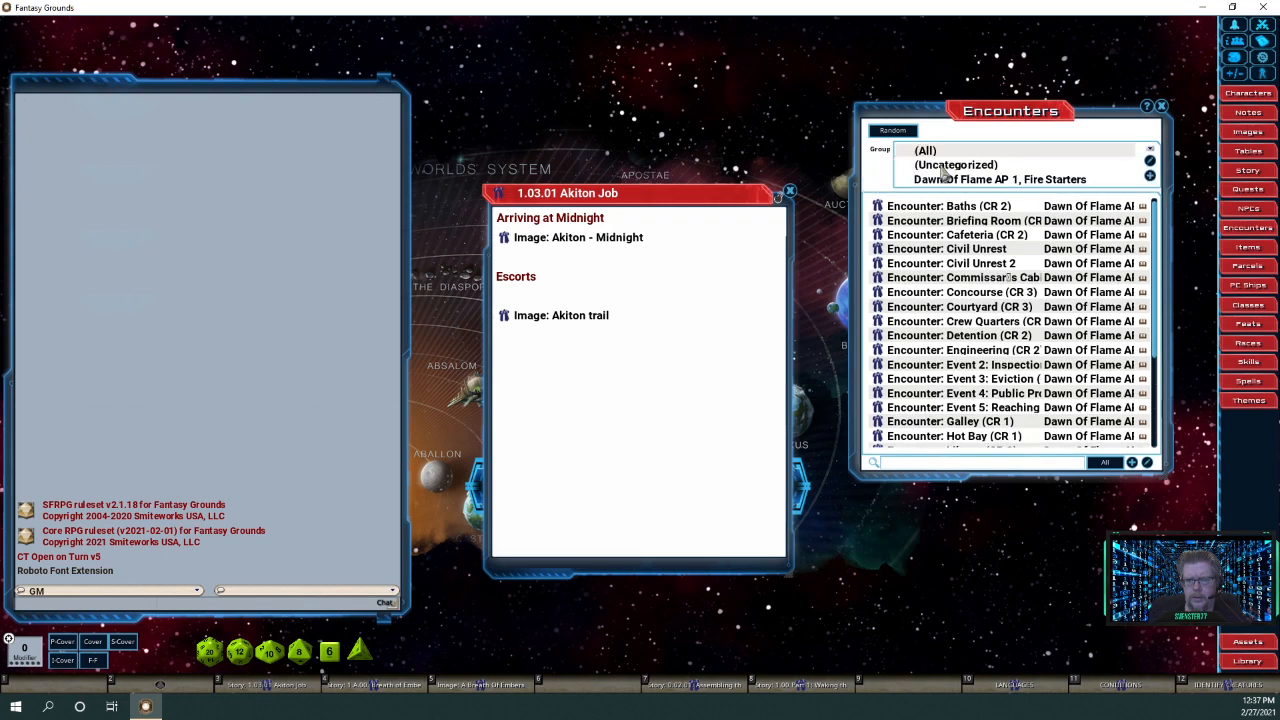
click(943, 183)
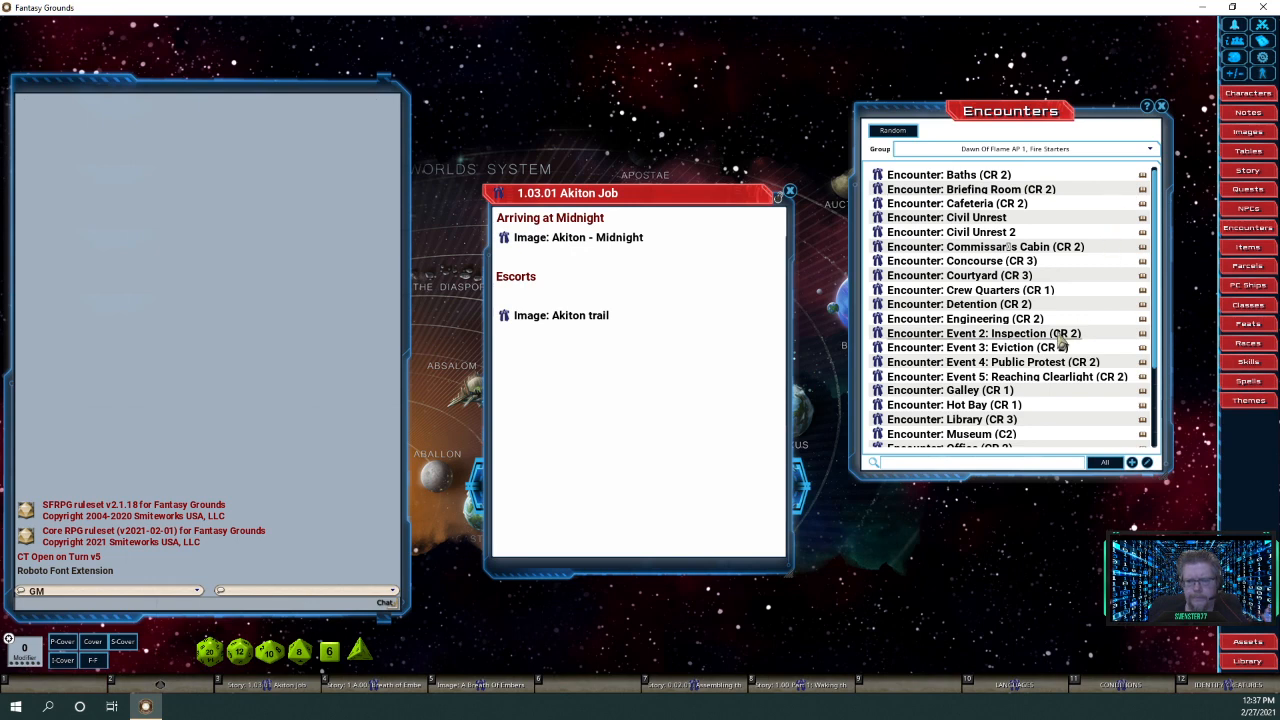
scroll(1046, 363, down, 4)
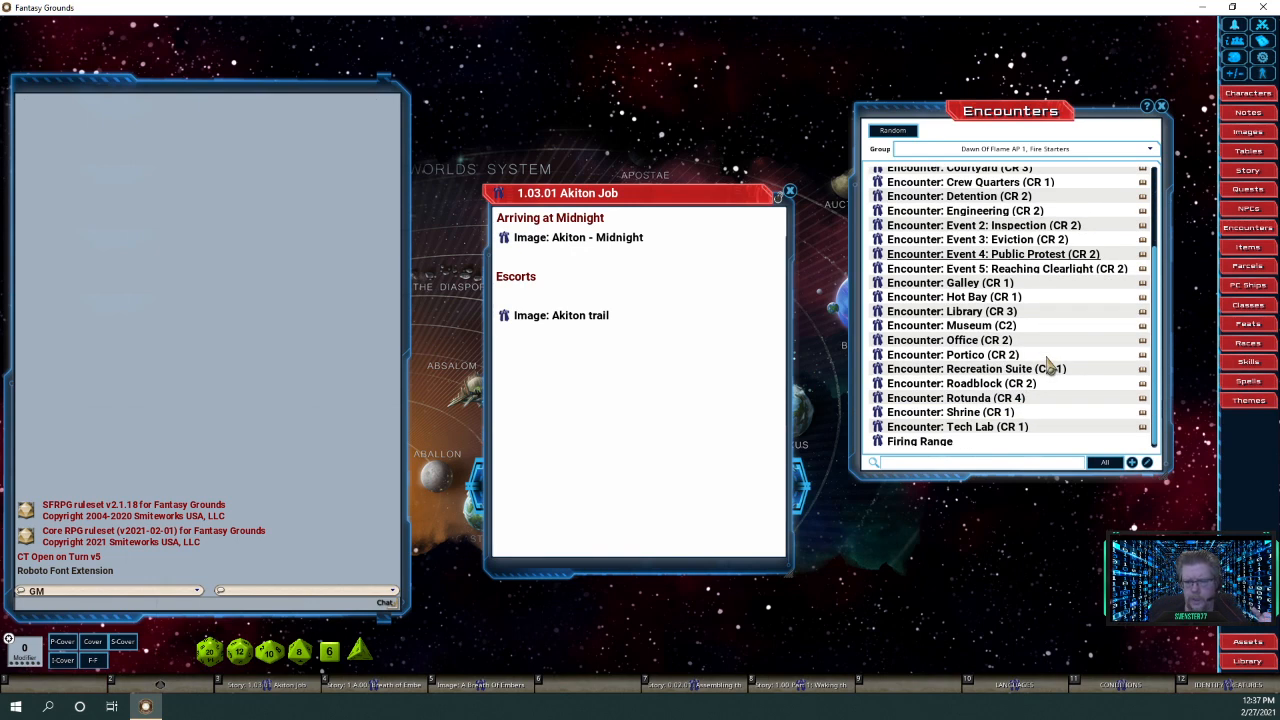
scroll(1030, 390, up, 4)
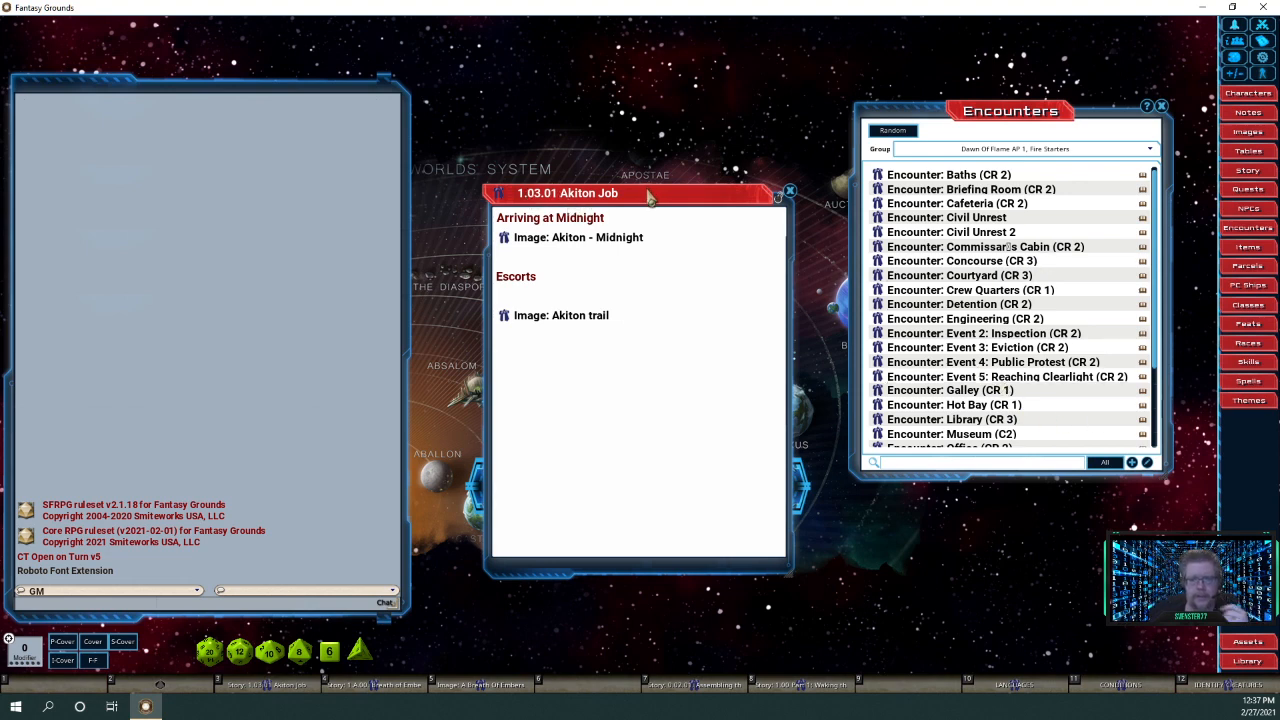
Create a new encounter named 1.03.01 Midnight Welcome and move its window off the story text.
right_click(1068, 208)
click(1067, 257)
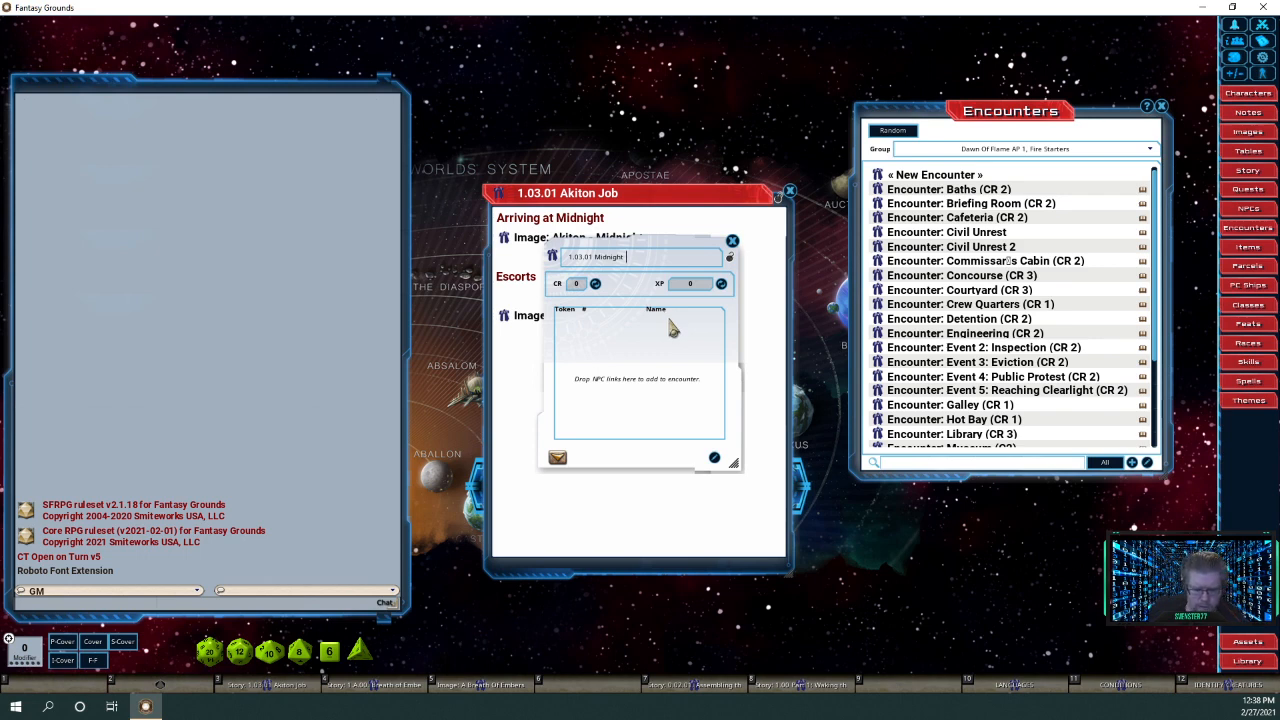
text(Welcome)
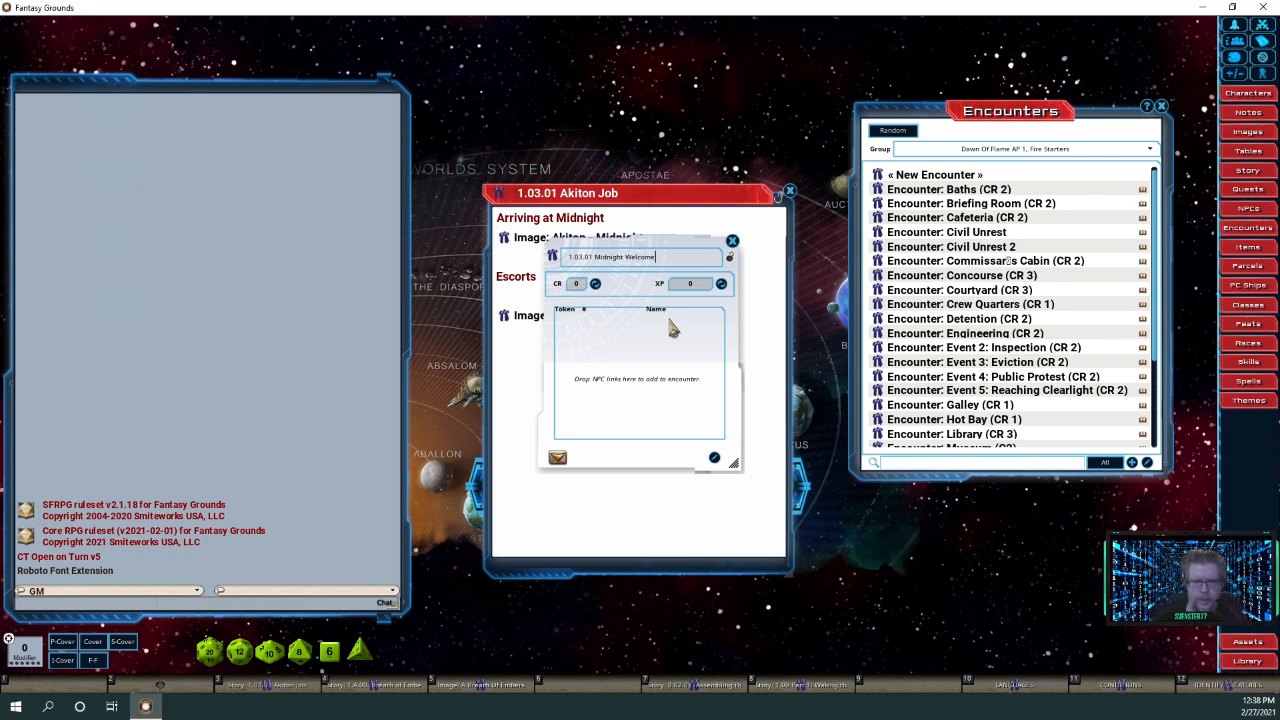
drag(676, 255, 907, 253)
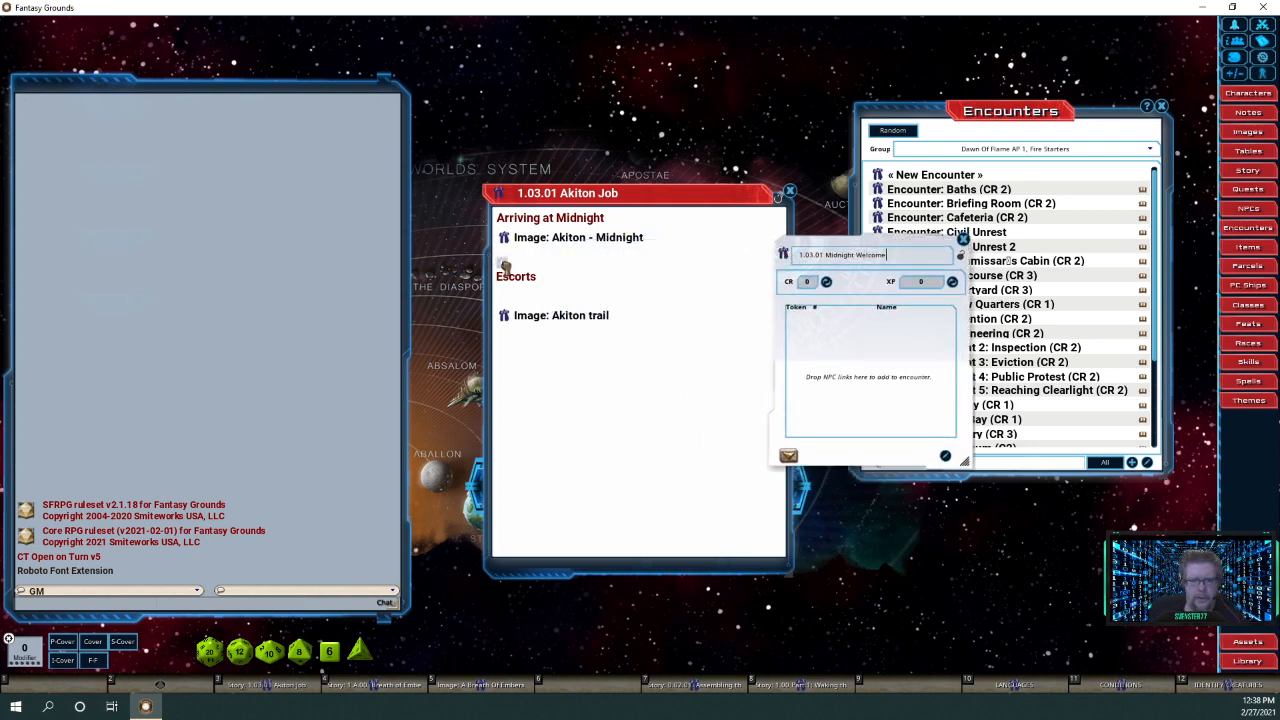
drag(506, 265, 514, 270)
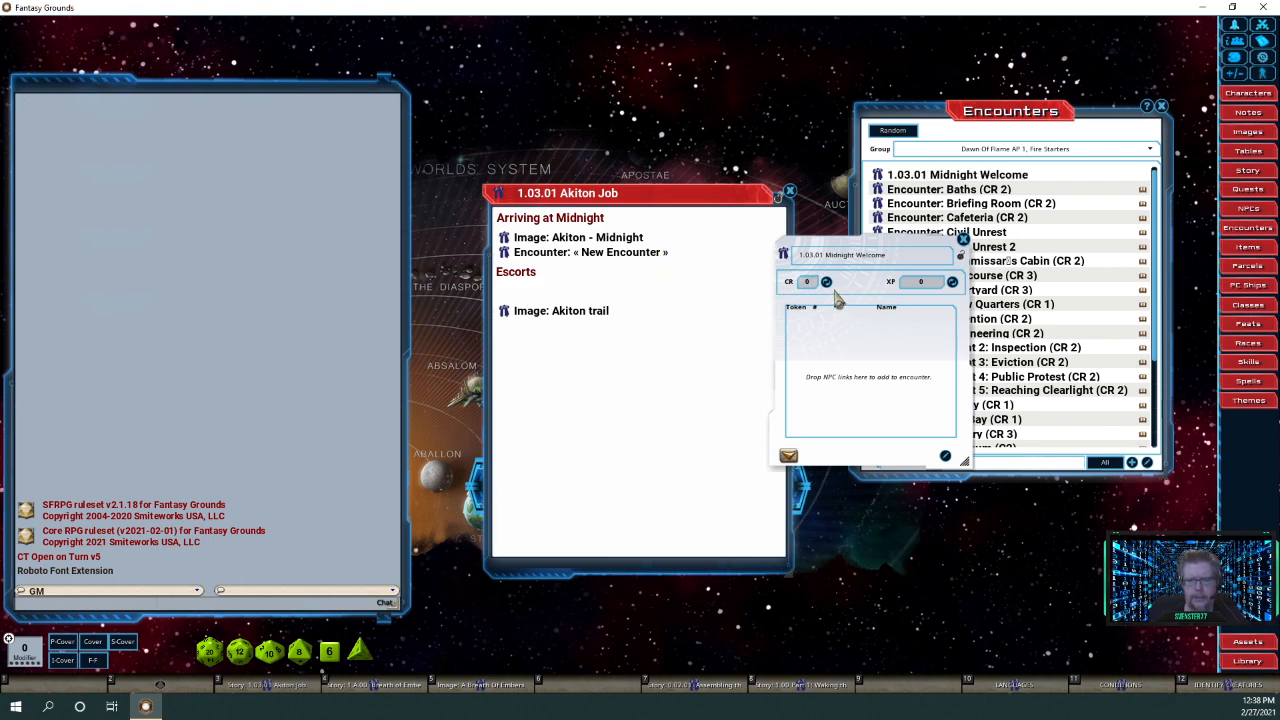
right_click(550, 256)
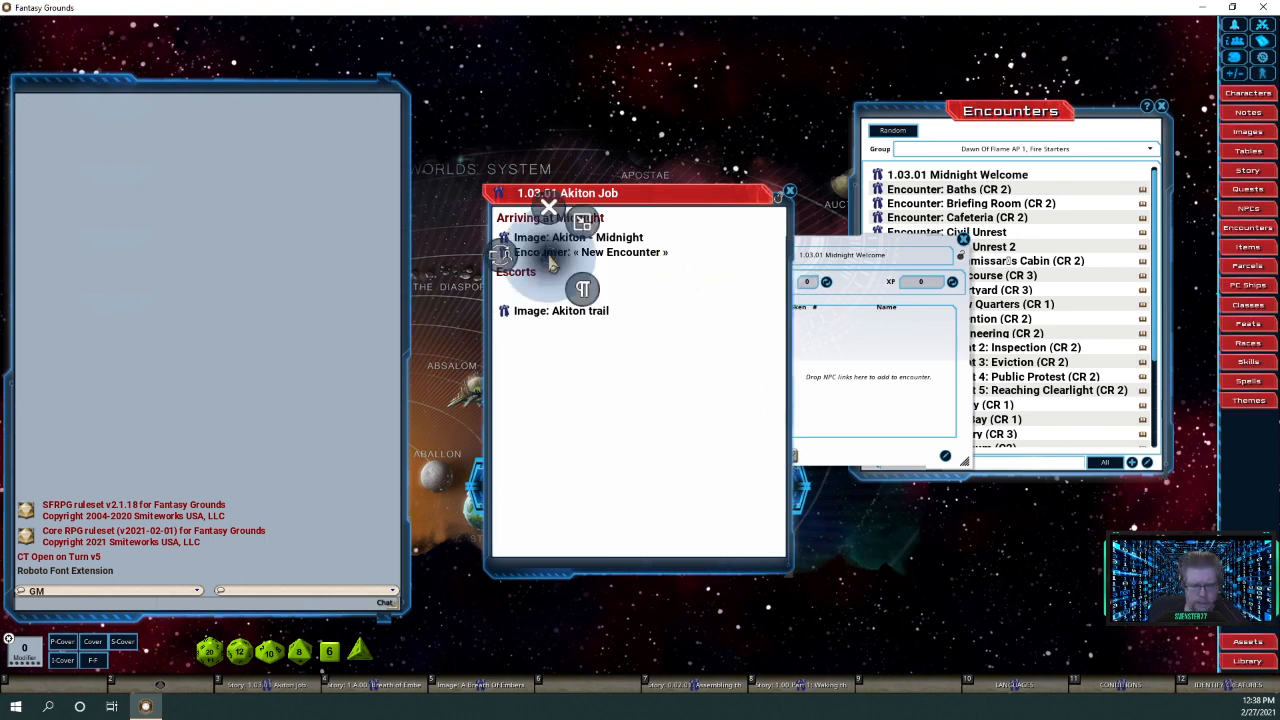
click(641, 265)
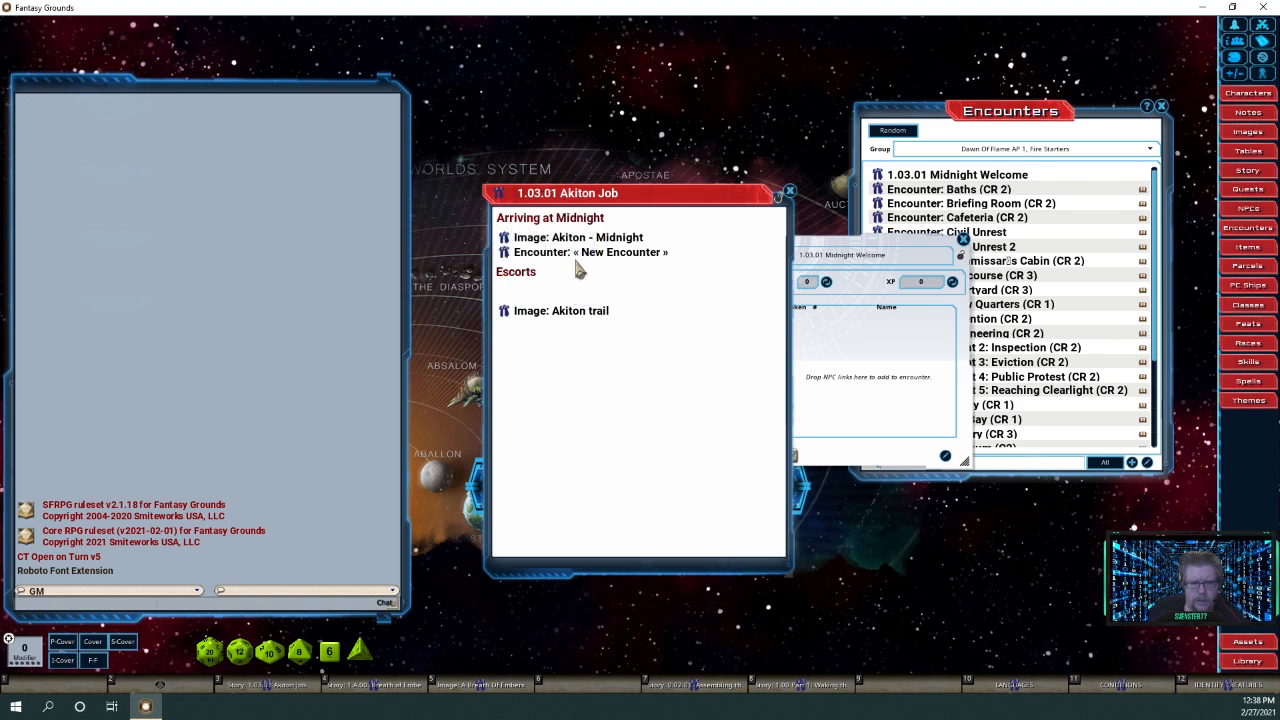
key(ctrl)
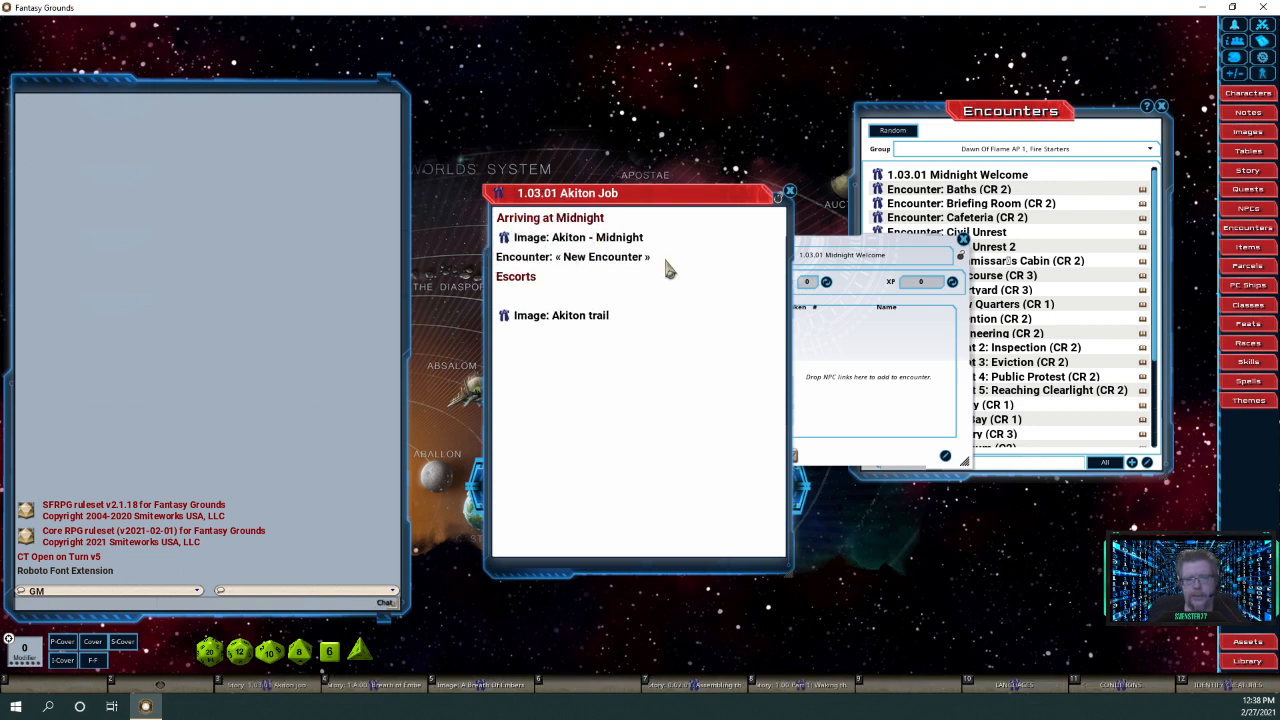
drag(655, 258, 500, 262)
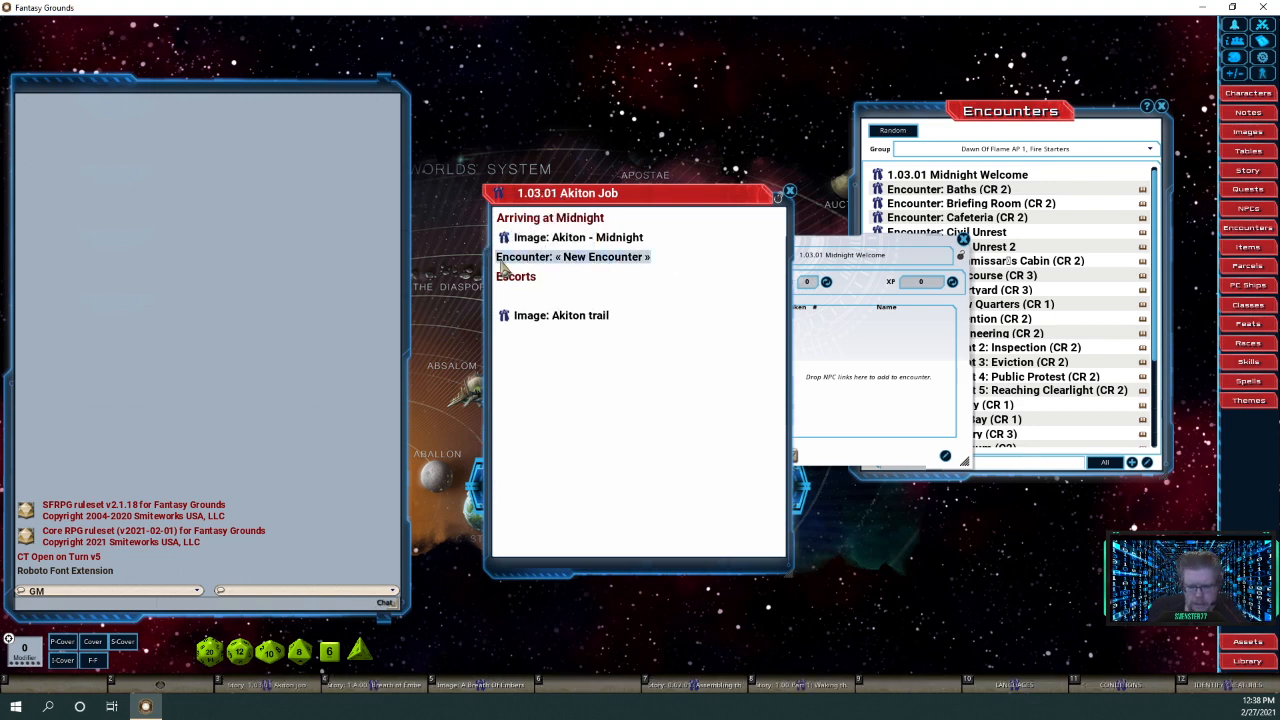
key(BackSpace)
Insert four blank lines above the Escorts heading in the Akiton Job story.
key(Return)
key(Return)
key(Return)
key(Return)
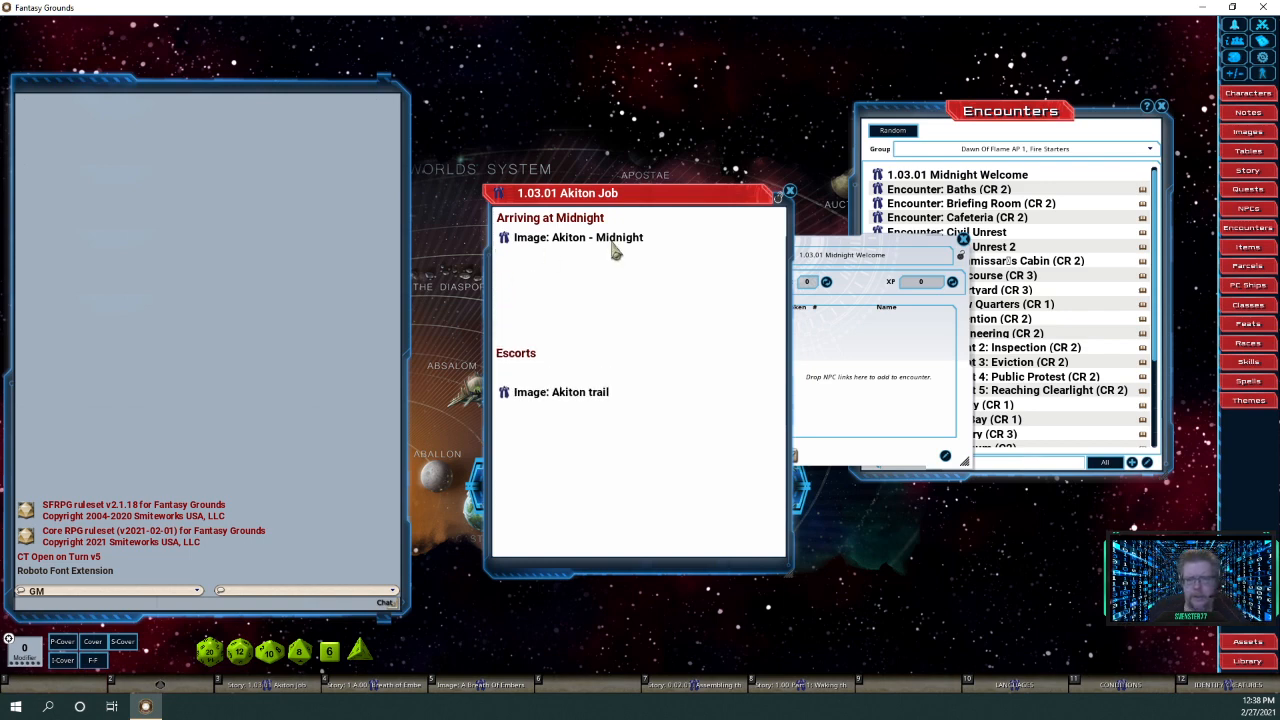
Lock the Midnight Welcome encounter, link it below the Akiton - Midnight image link in the story, and close it.
click(855, 364)
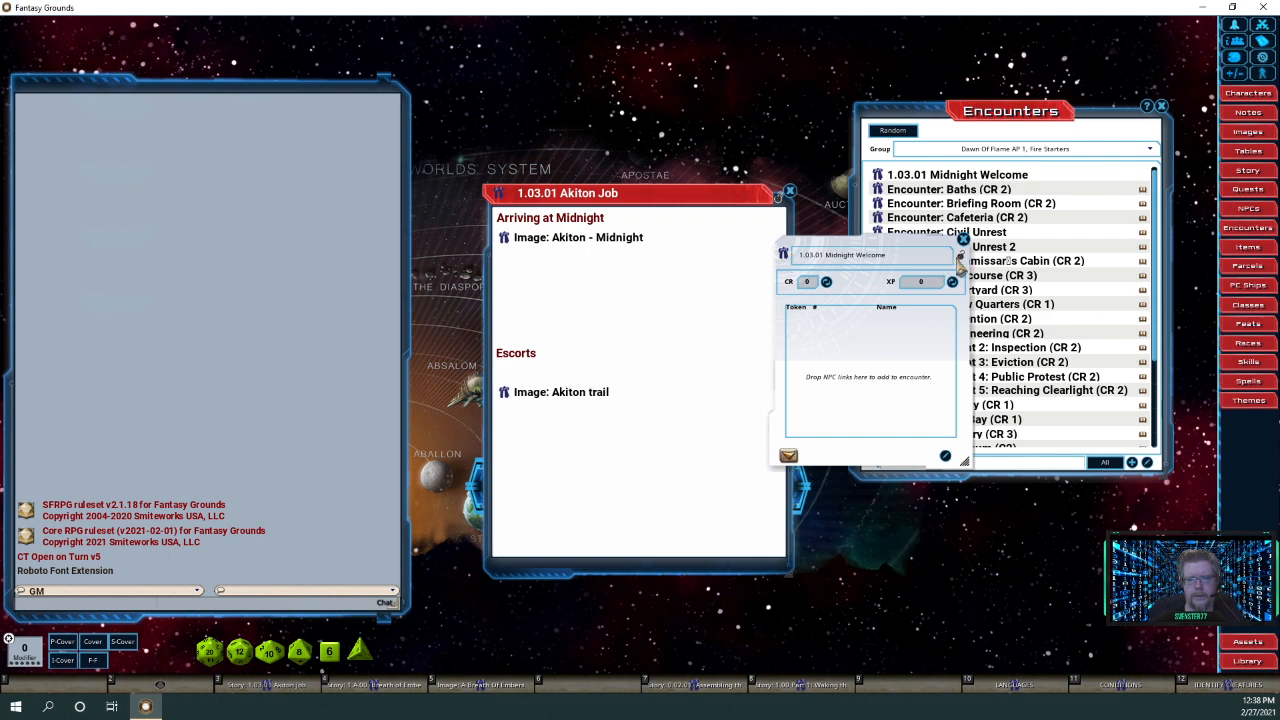
click(960, 256)
drag(784, 258, 540, 265)
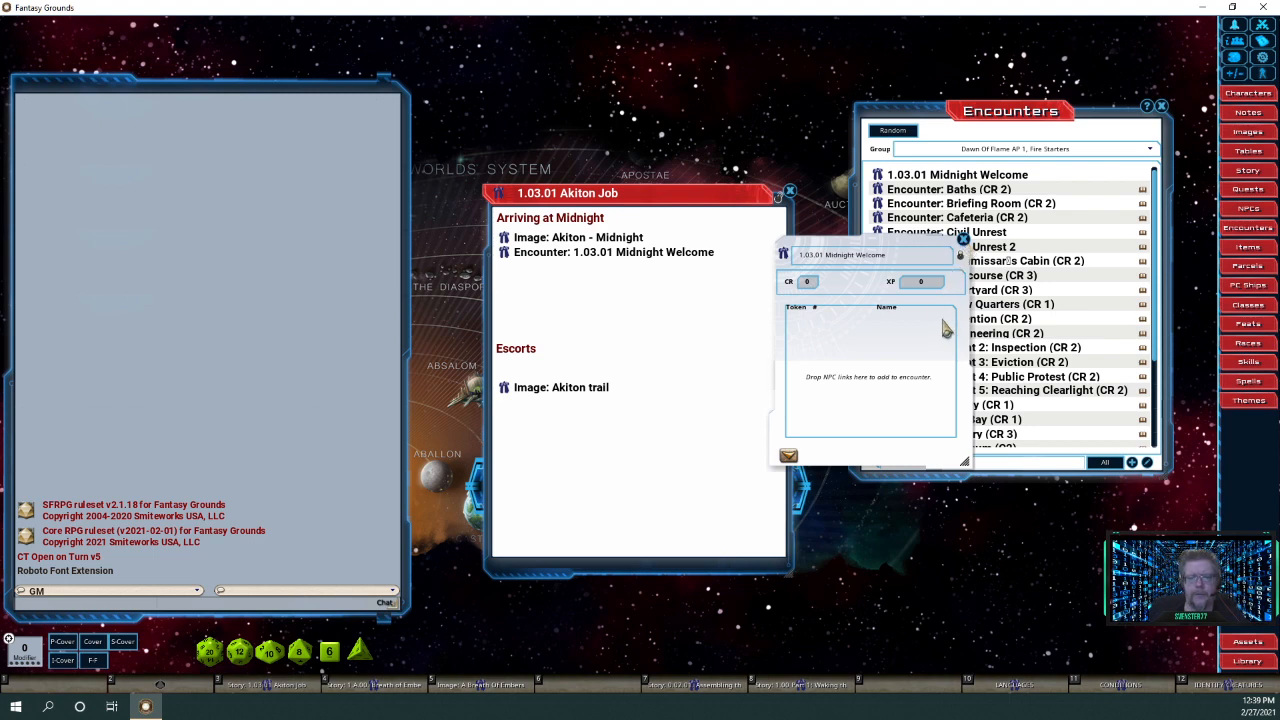
click(963, 241)
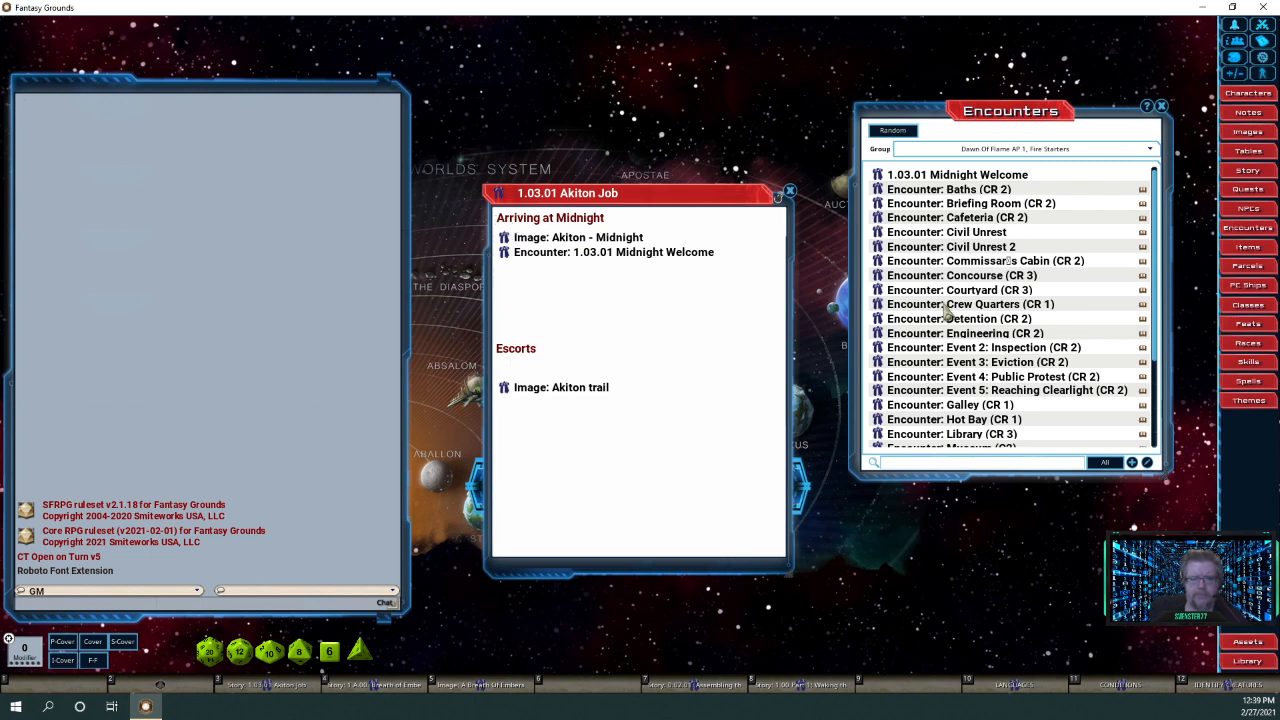
Create another encounter in the Dawn Of Flame AP 1, Fire Starters group and name it 1.03.01 Escorts.
right_click(955, 253)
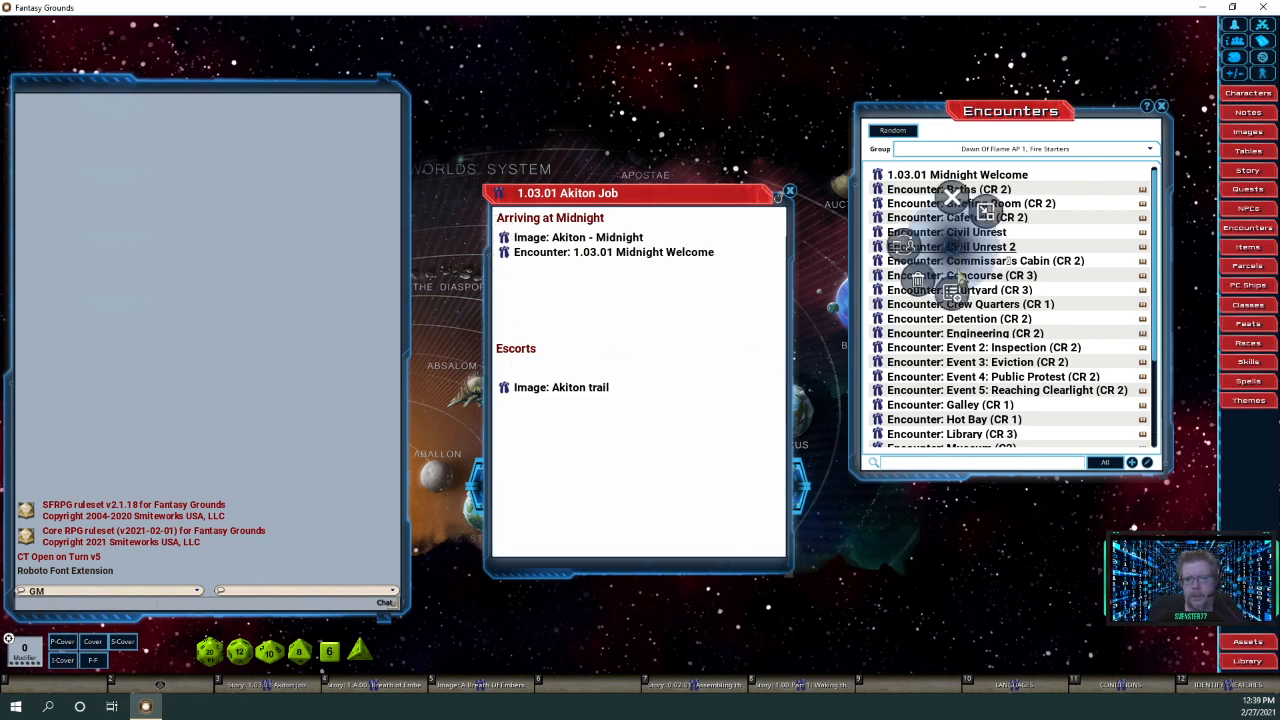
click(957, 300)
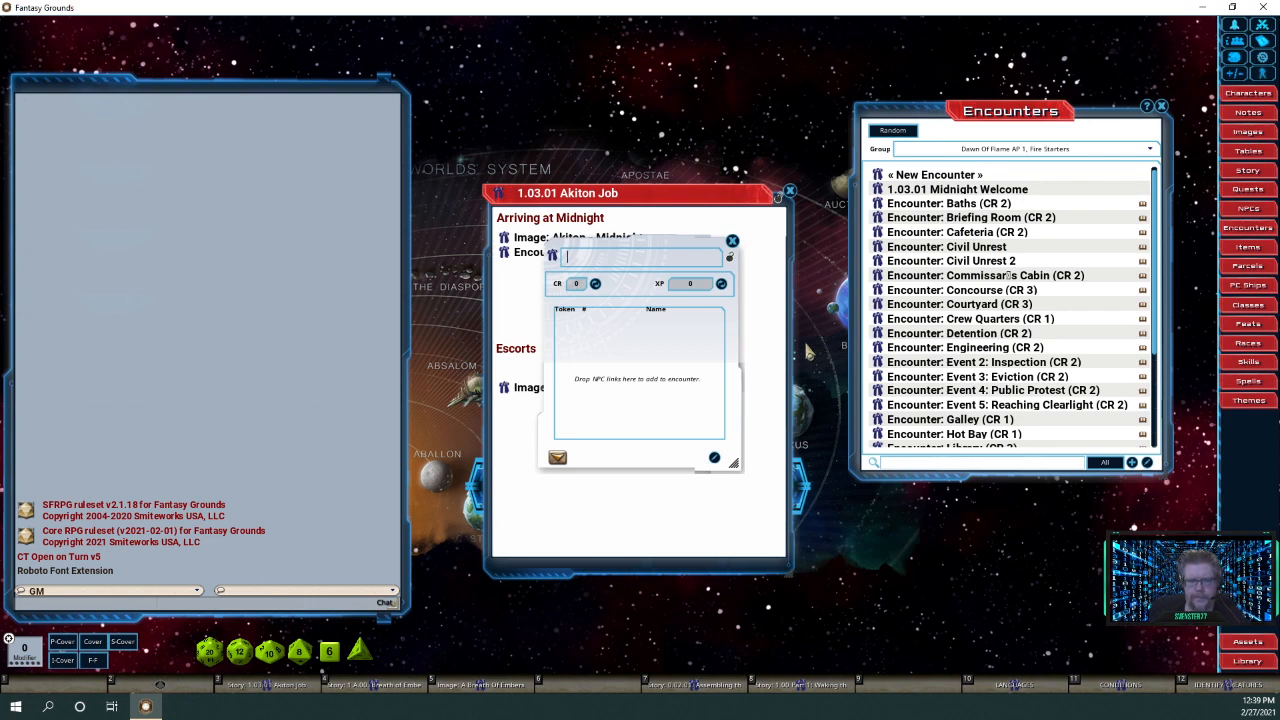
text(1.03.01)
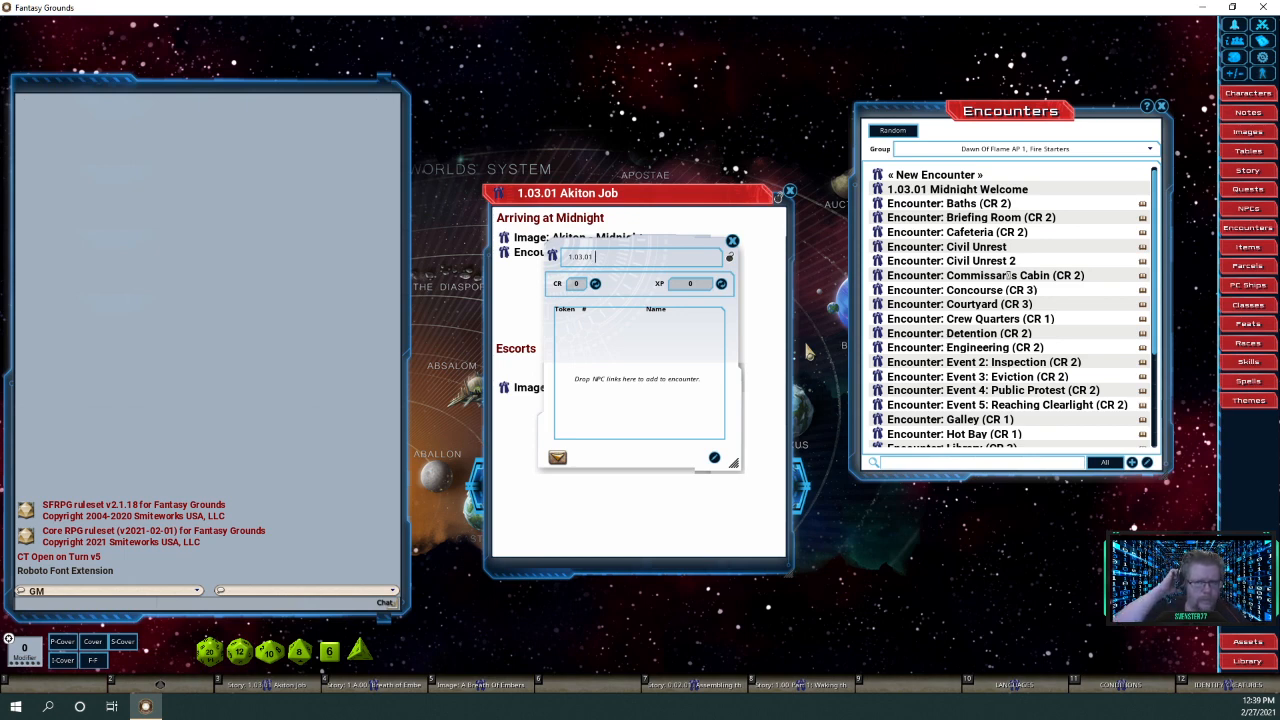
text( Mi)
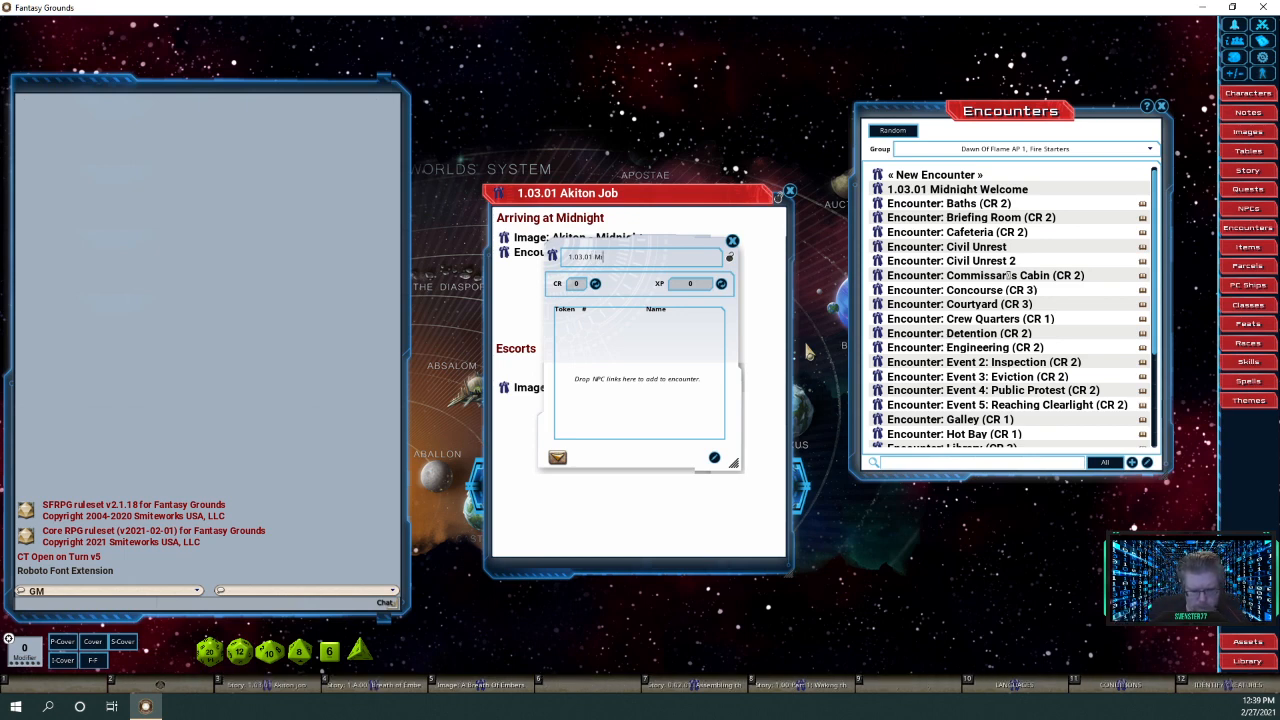
key(BackSpace)
key(BackSpace)
text(En)
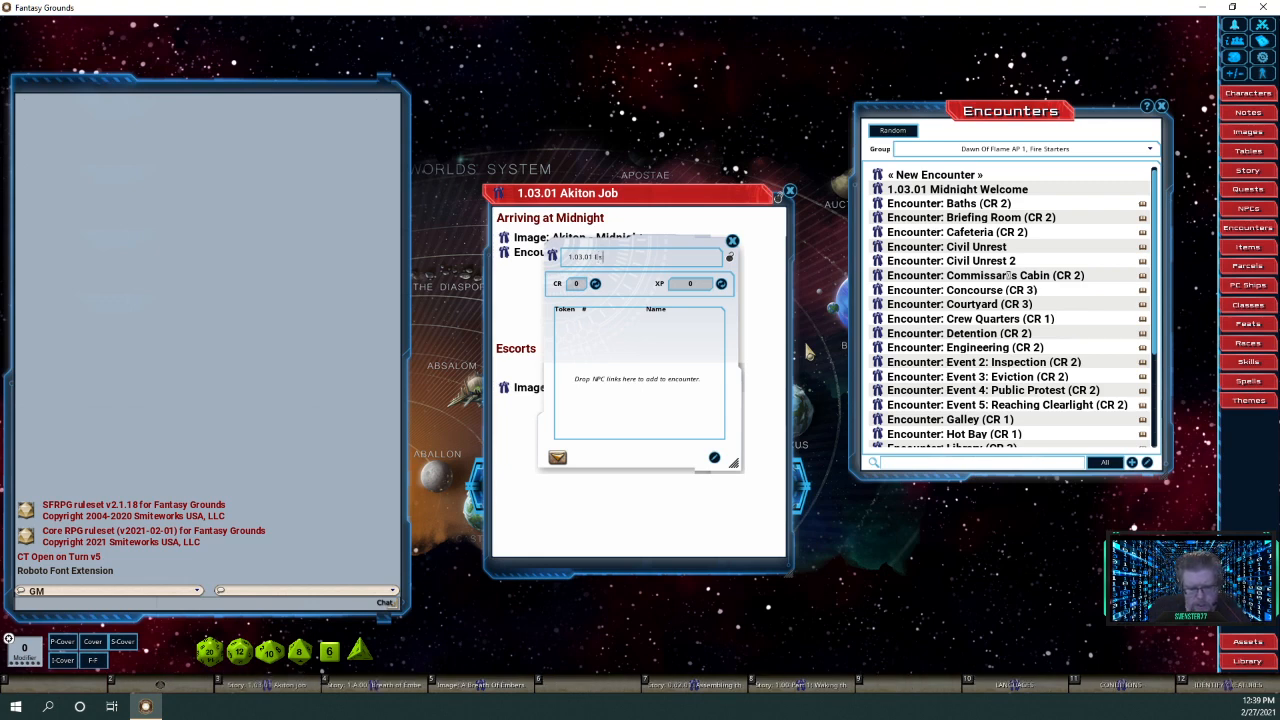
text(corts)
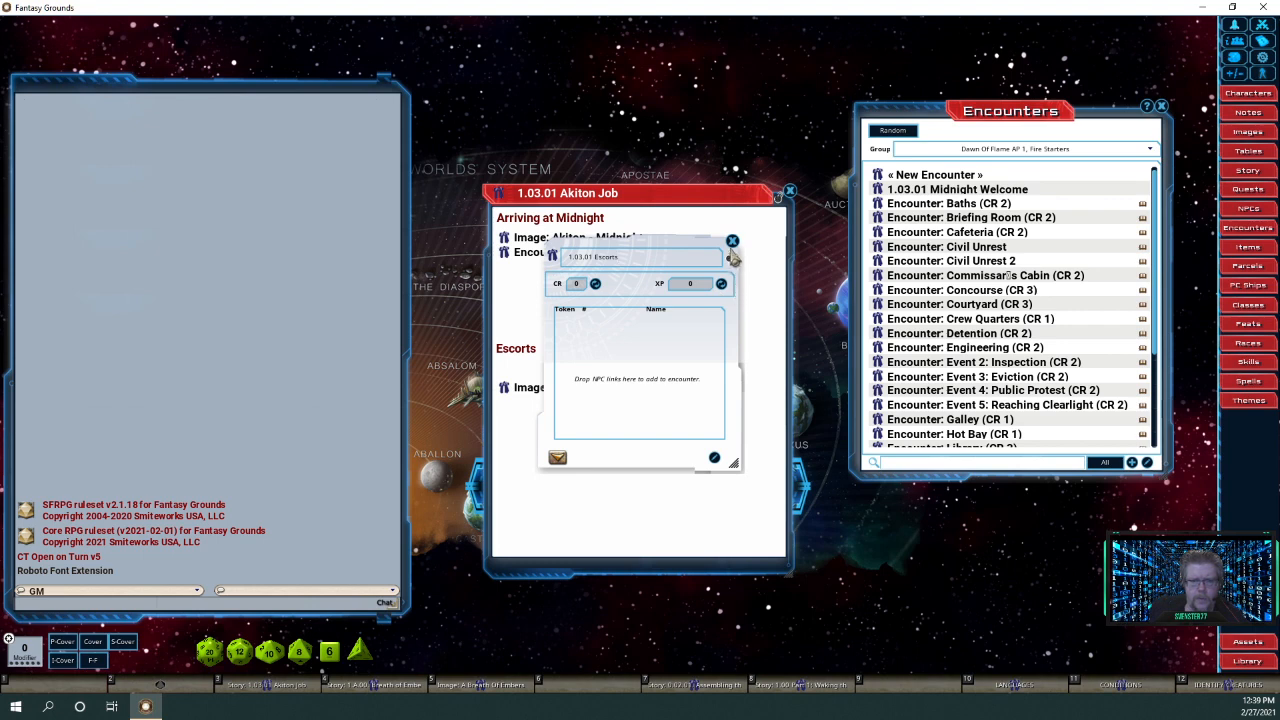
Lock the Escorts encounter and link it below the Akiton trail image link in the story.
drag(733, 256, 812, 258)
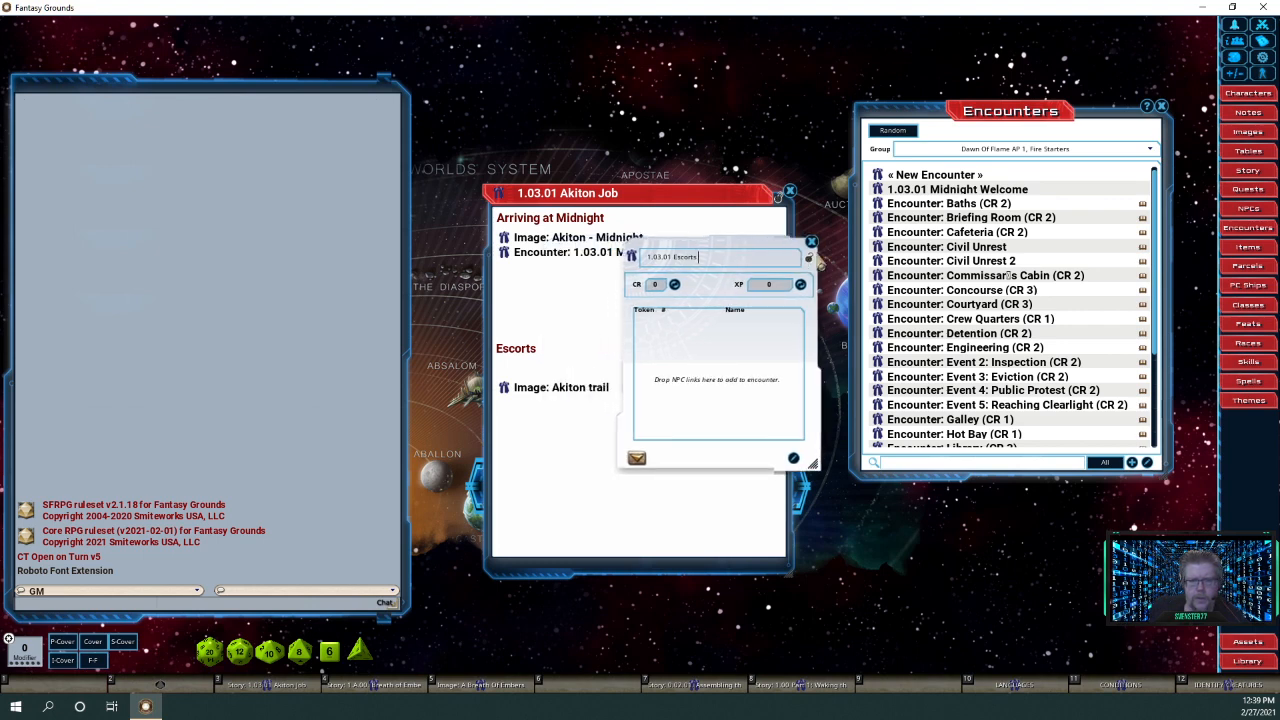
click(809, 258)
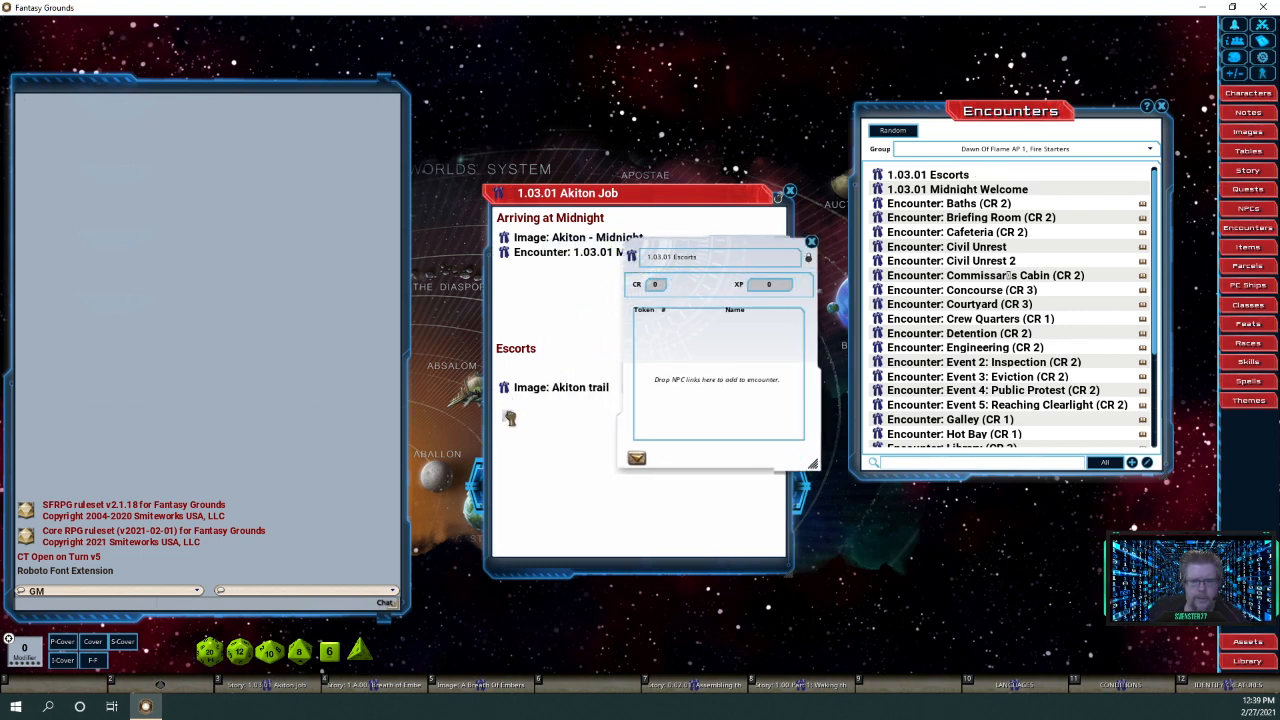
drag(510, 418, 510, 404)
Close the Escorts encounter, the Akiton Job story and the encounters list.
click(811, 242)
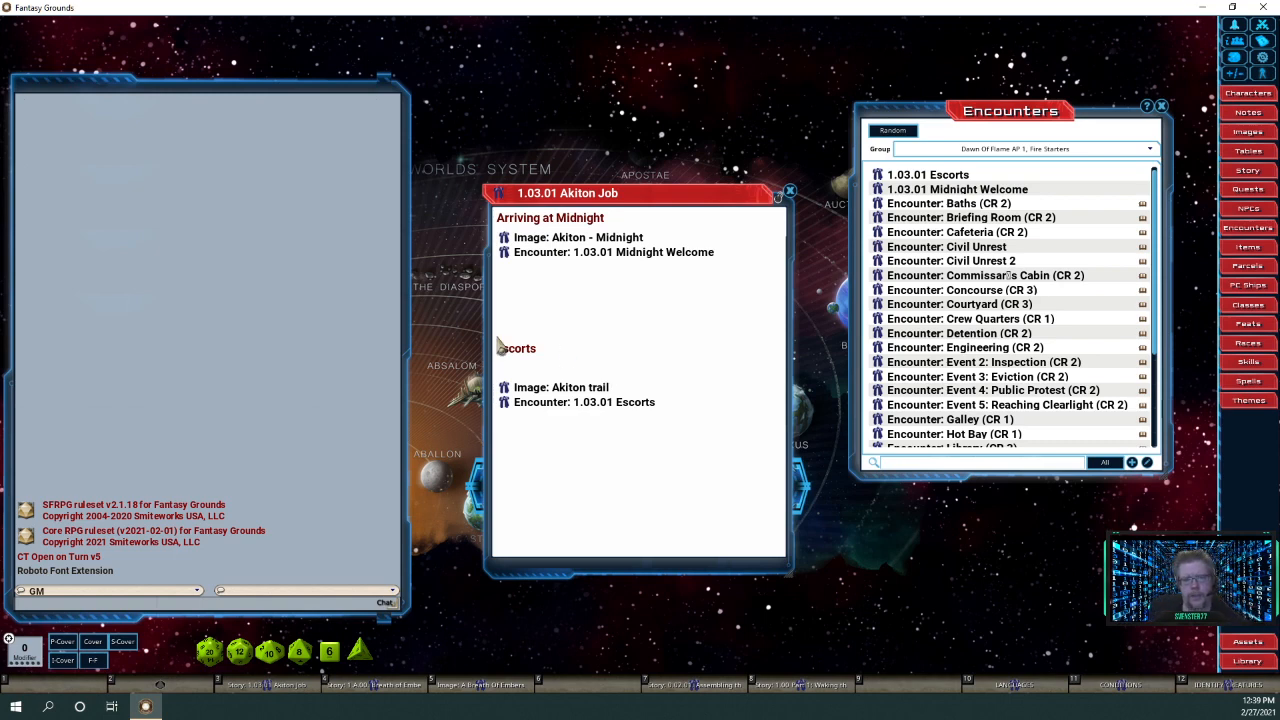
click(796, 194)
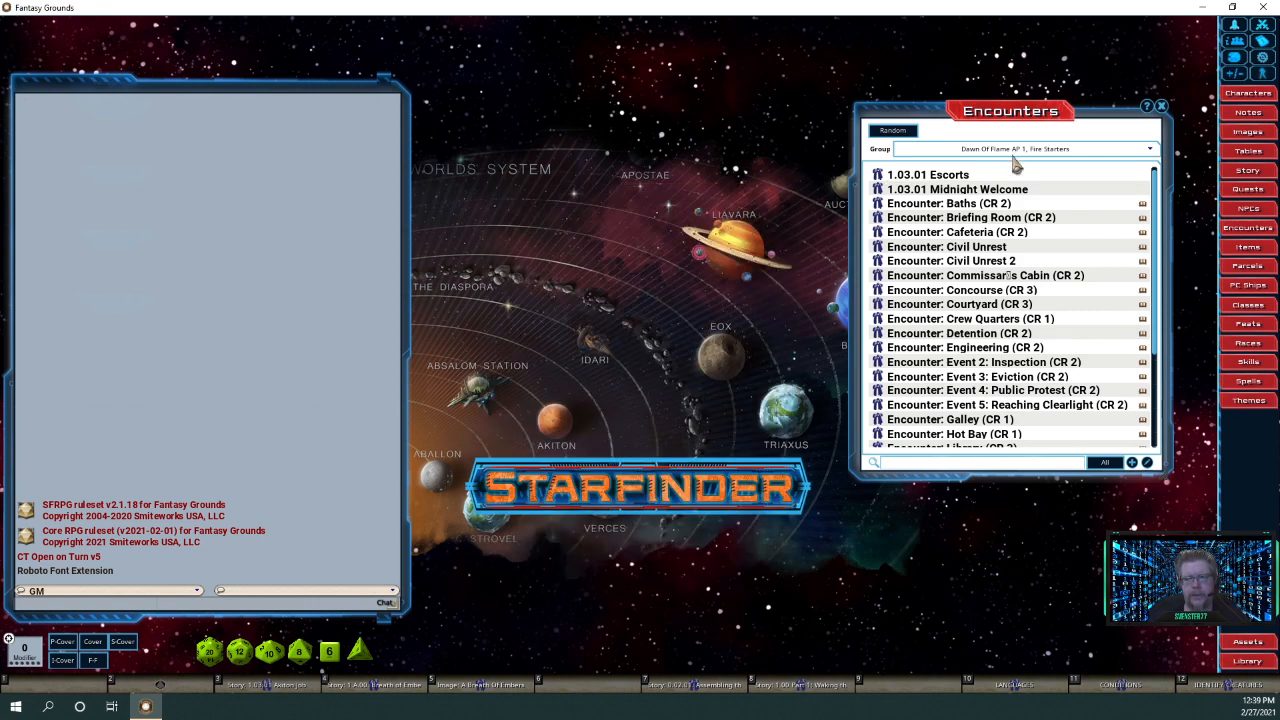
click(1161, 107)
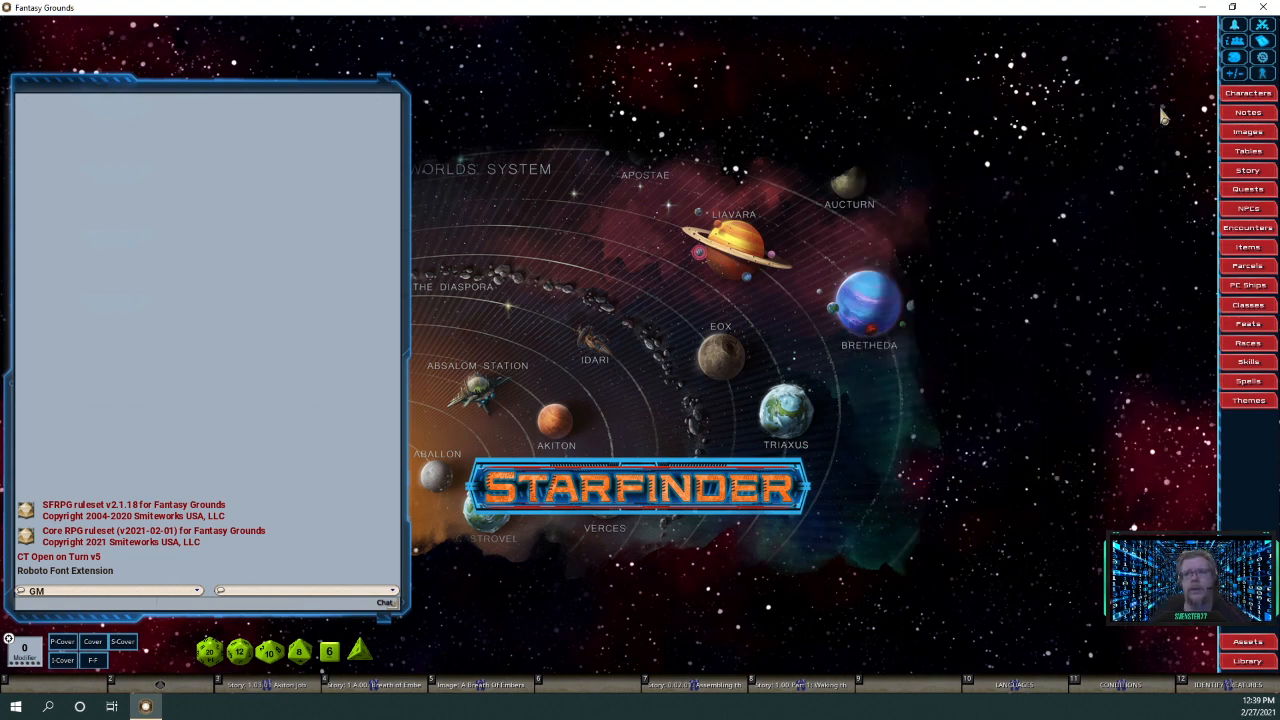